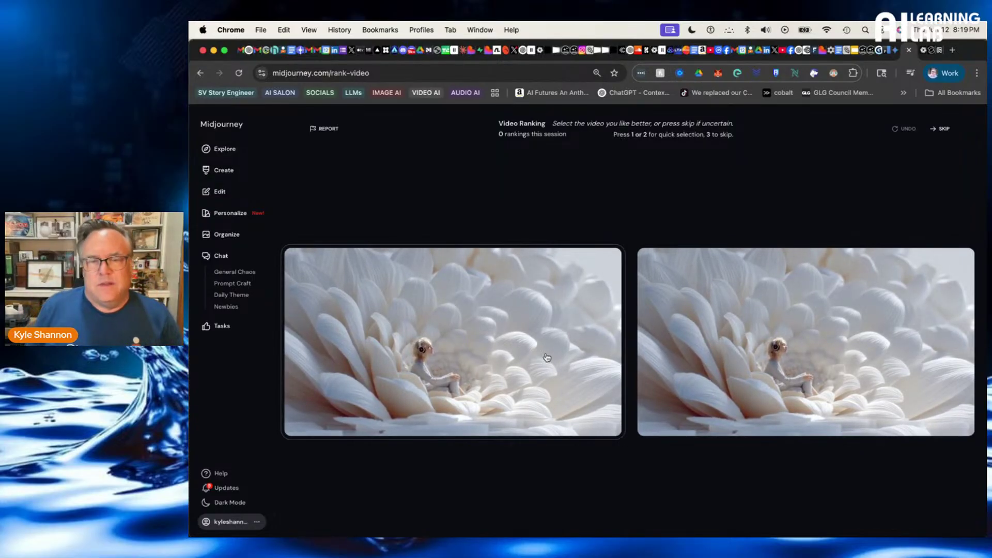
Choose the first video for the white flower, red-haired reader, mushroom girl and blue tulip pairs, and rank the white cat pair
click(547, 357)
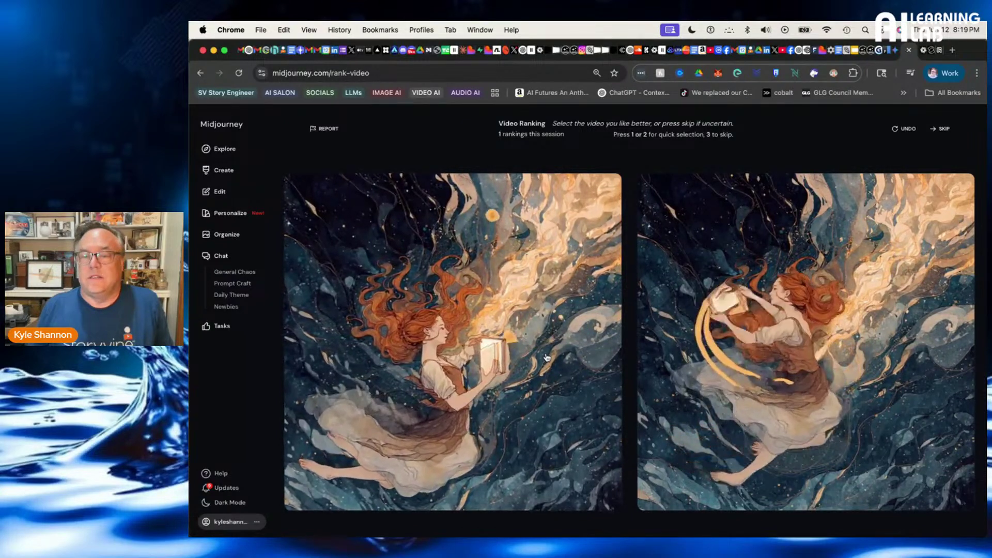
click(547, 358)
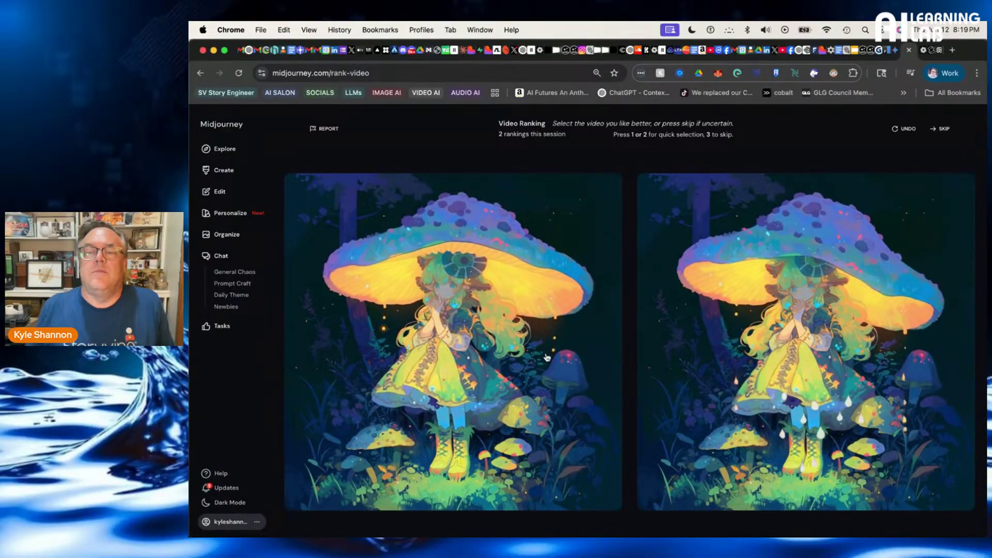
click(547, 357)
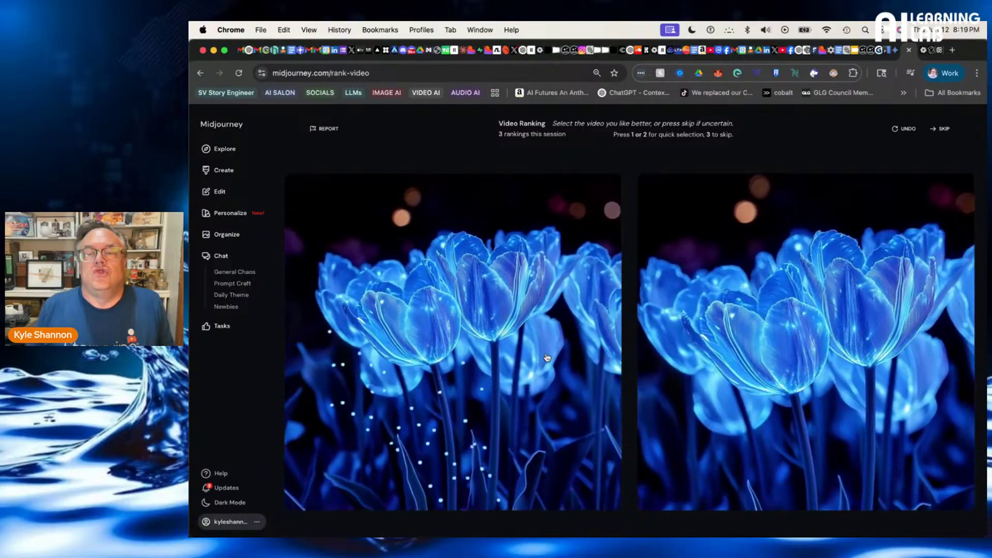
click(547, 357)
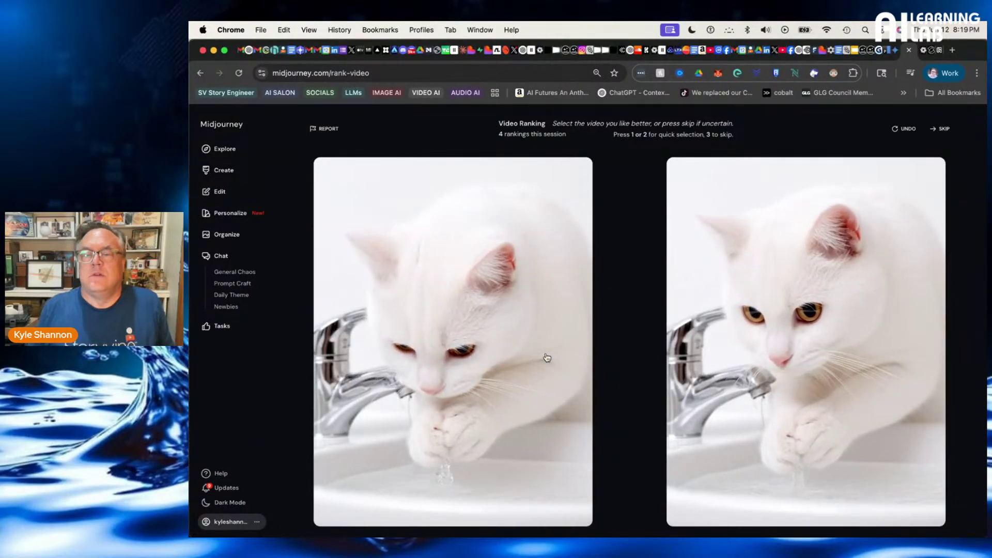
key(3)
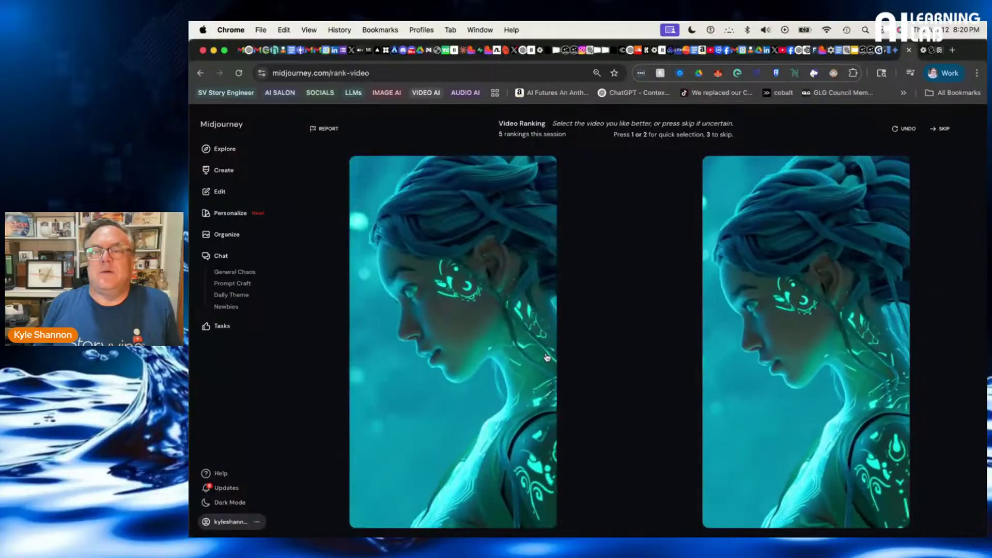
Choose the first video in the pairs showing the glowing-tattooed woman, bearded wizard, embracing couple, factory workers and woman on the beach
click(547, 357)
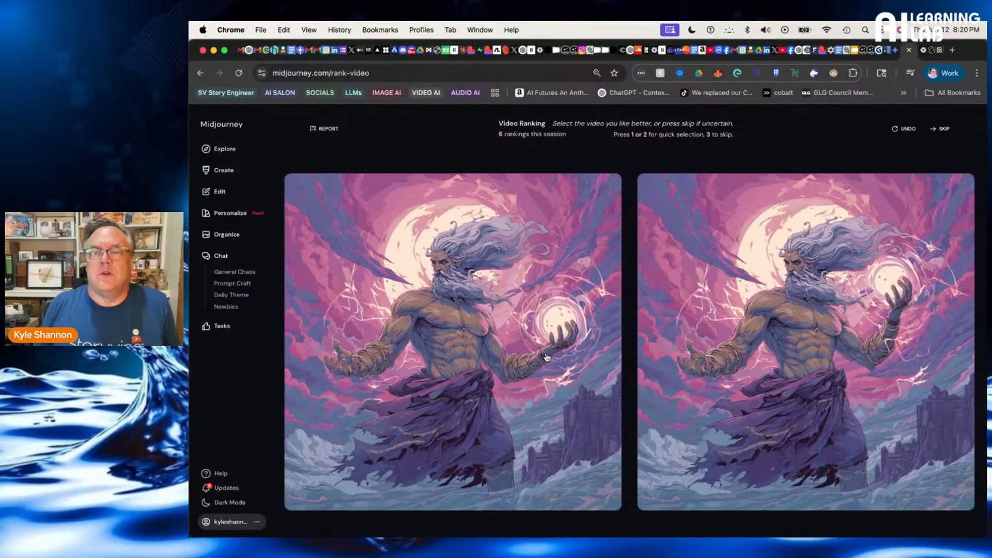
click(547, 357)
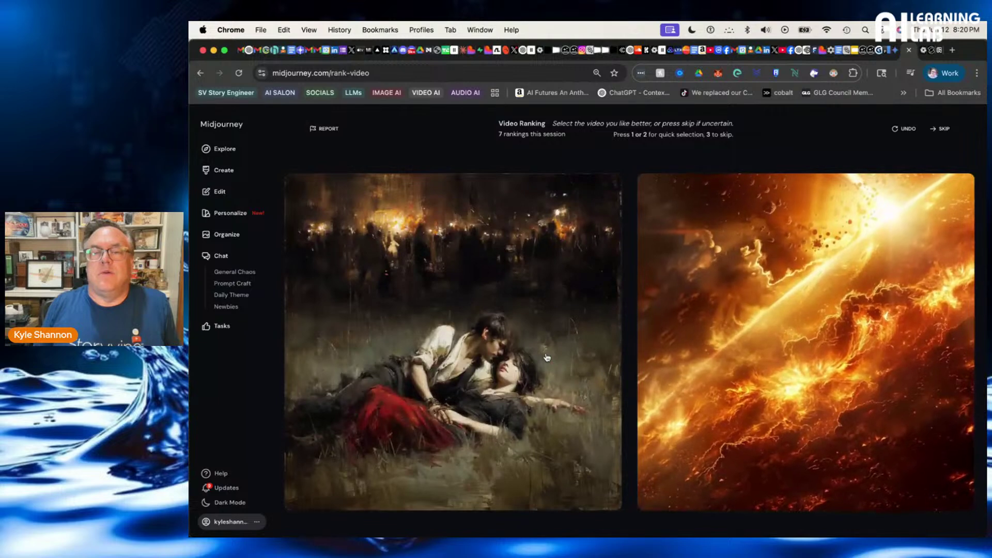
click(547, 357)
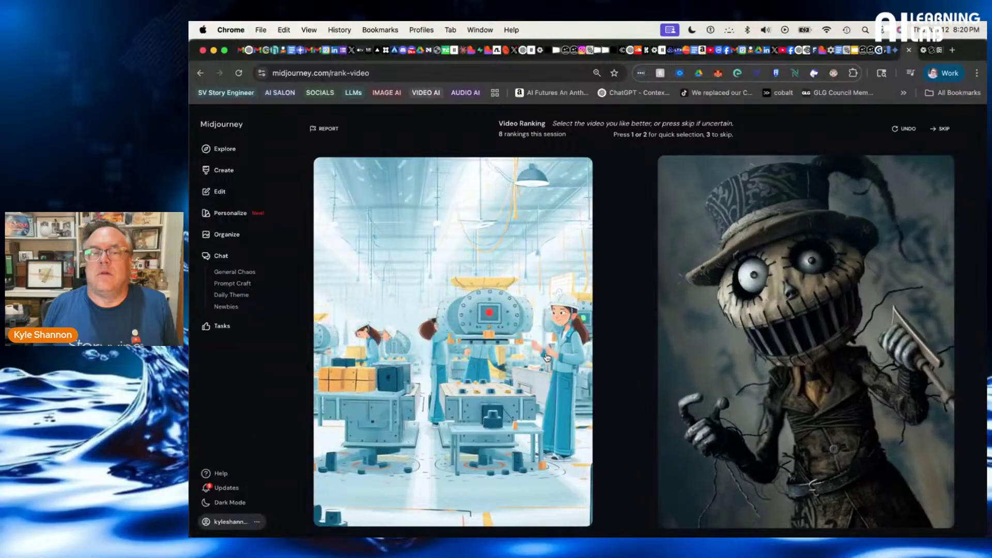
click(547, 358)
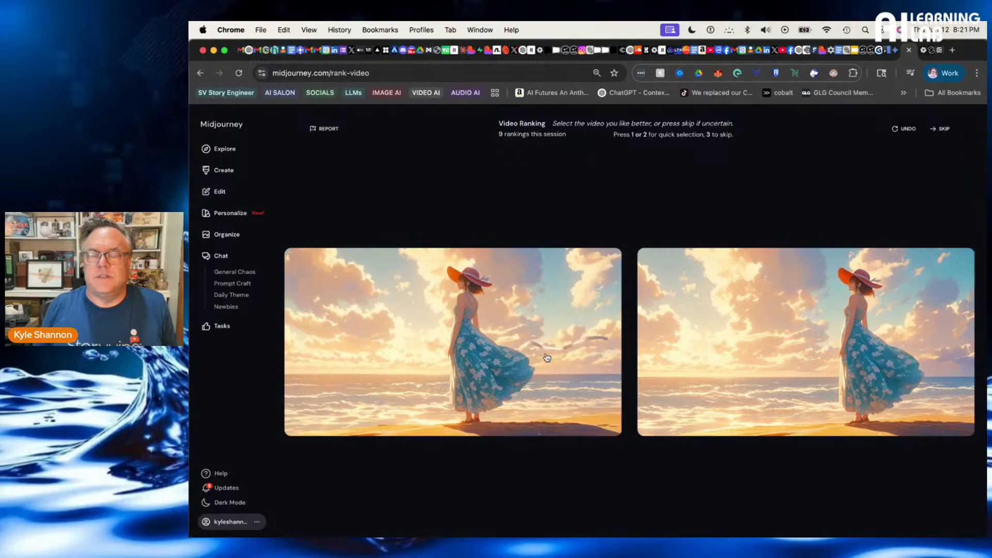
click(547, 358)
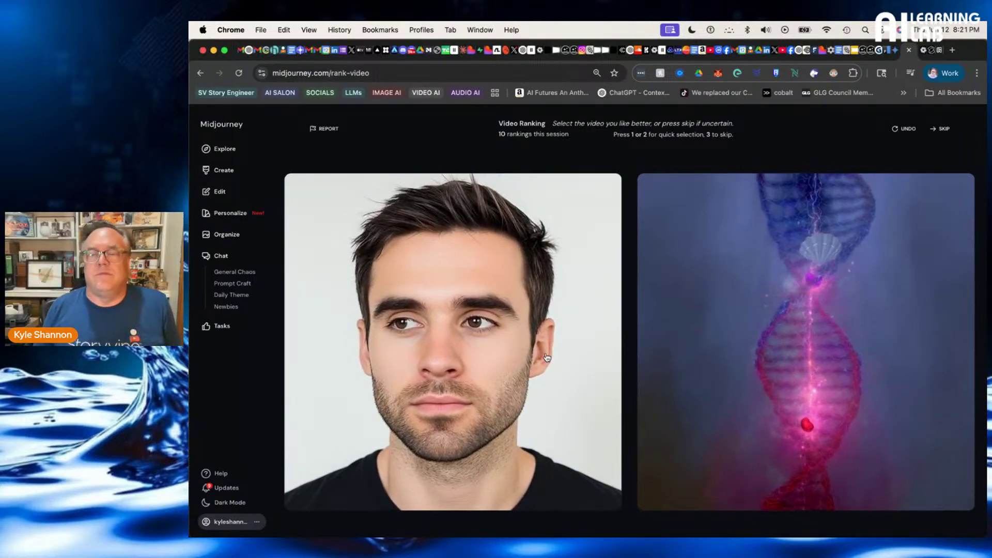
Skip the man's portrait and DNA pair, and choose the first video for the red moon, world map, daisy field and paint palette pairs
key(3)
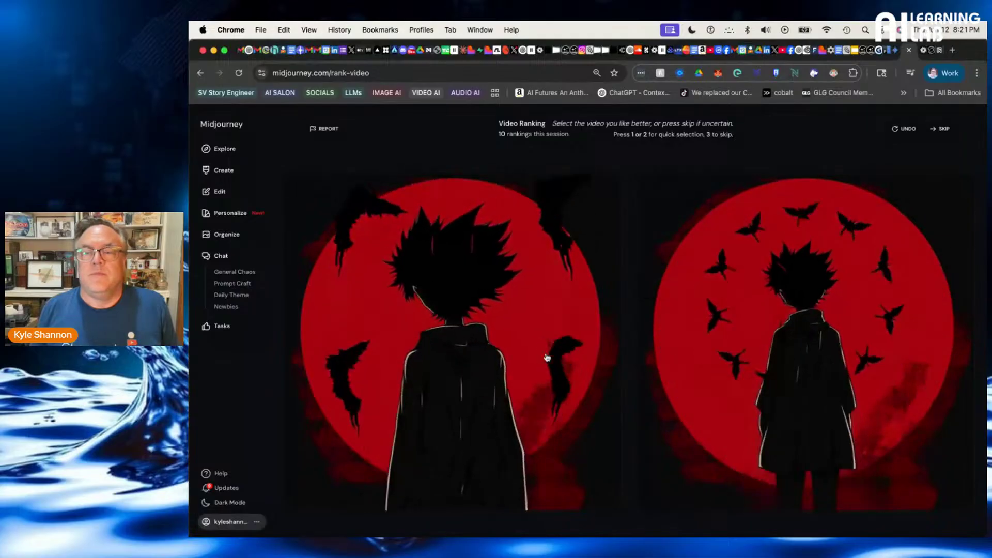
key(1)
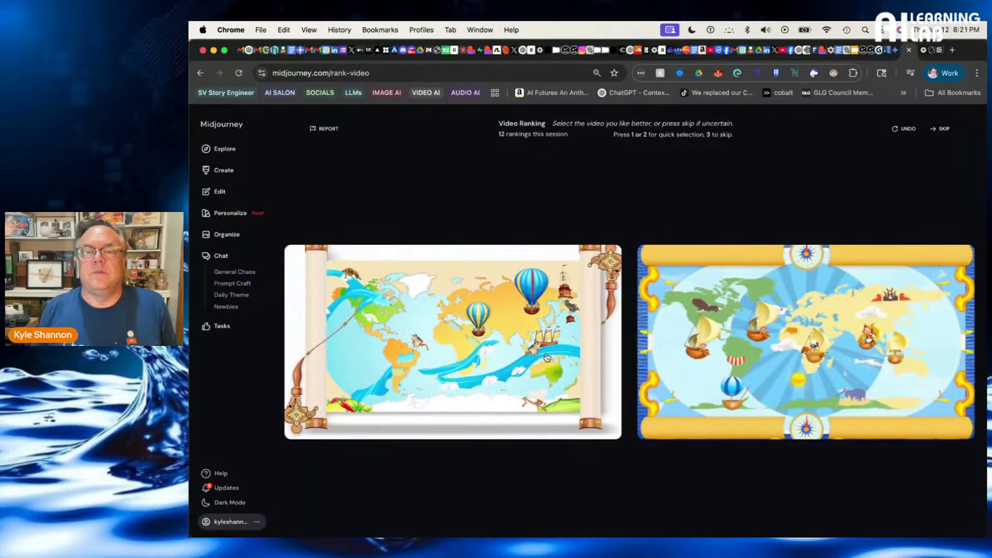
key(1)
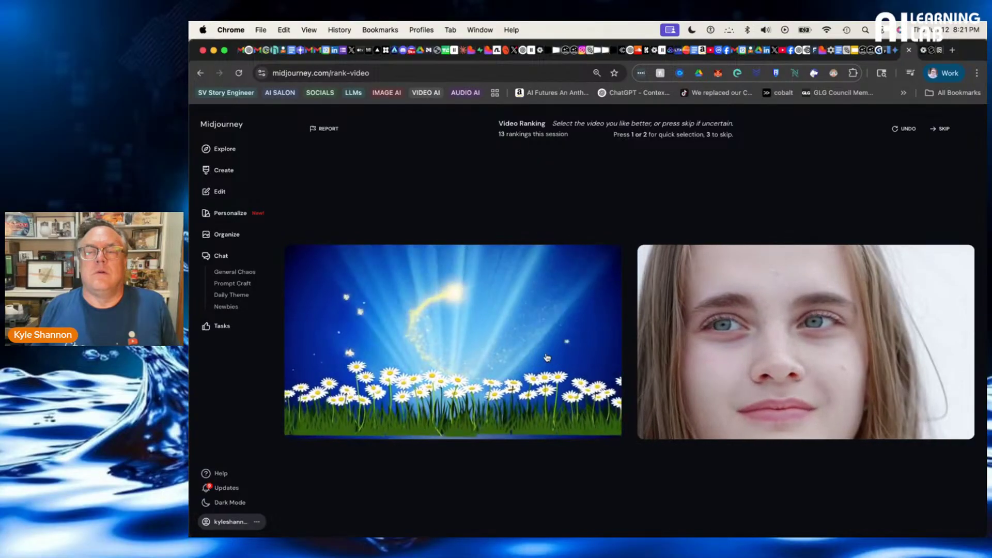
key(1)
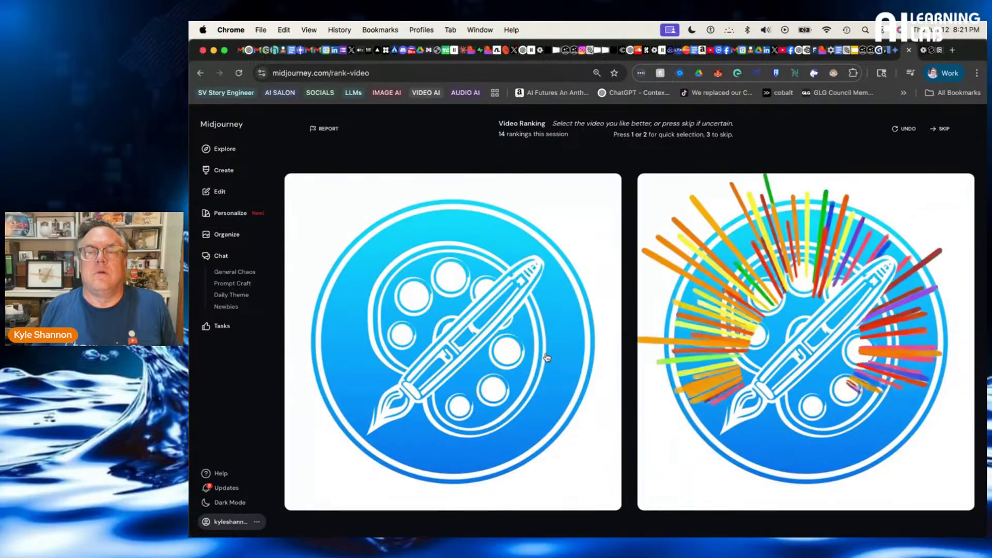
key(1)
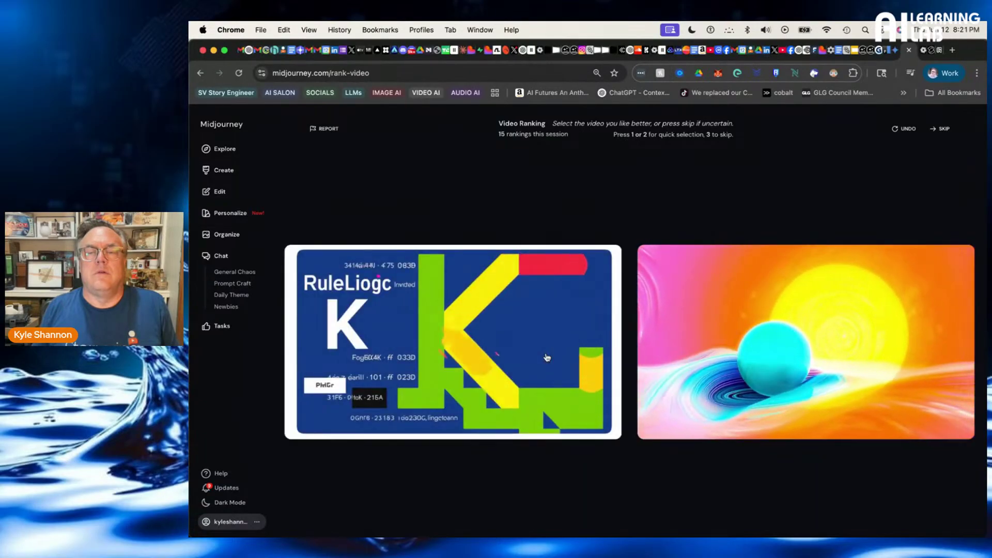
Choose the first video for the RuleLiogc graphic, man in a cap and laptop room pairs, and for the pair that follows
key(1)
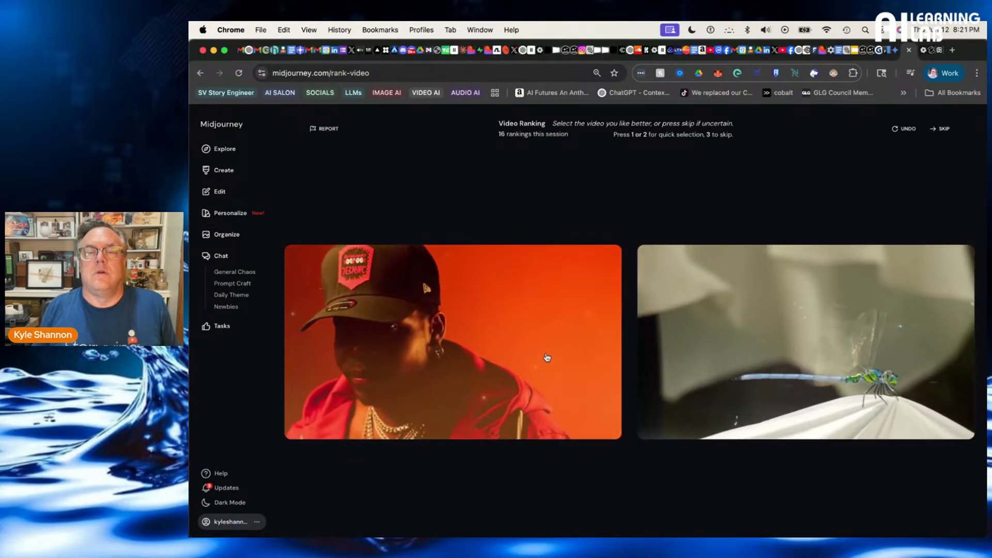
key(1)
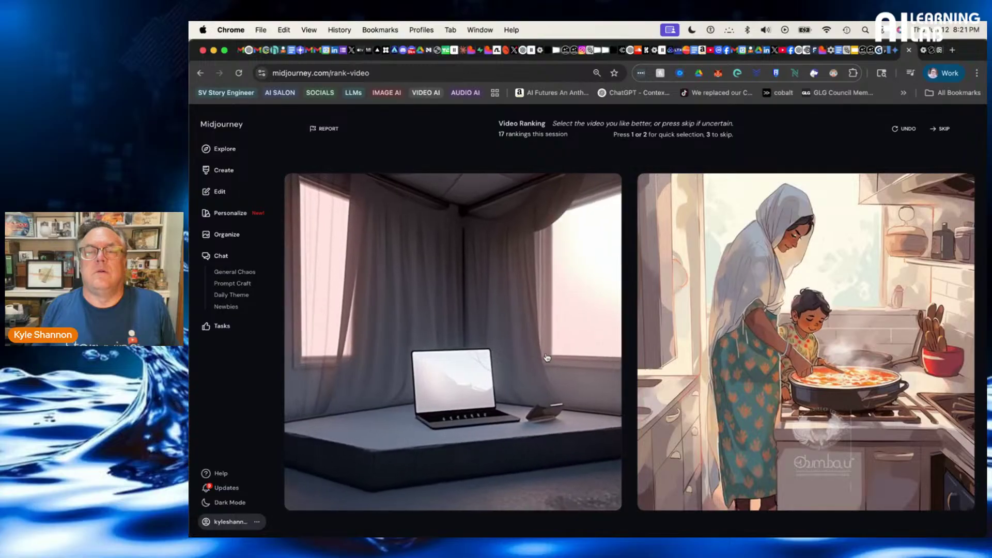
key(1)
key(1)
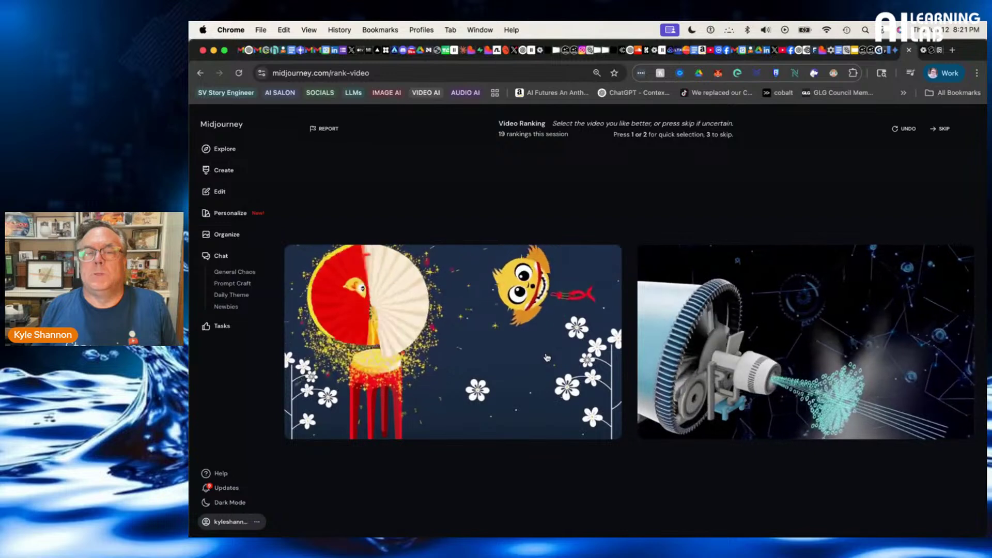
Skip the folding fan, steaming kettle, hooded figure and modern house pairs, and choose the first video of the anime couple
key(3)
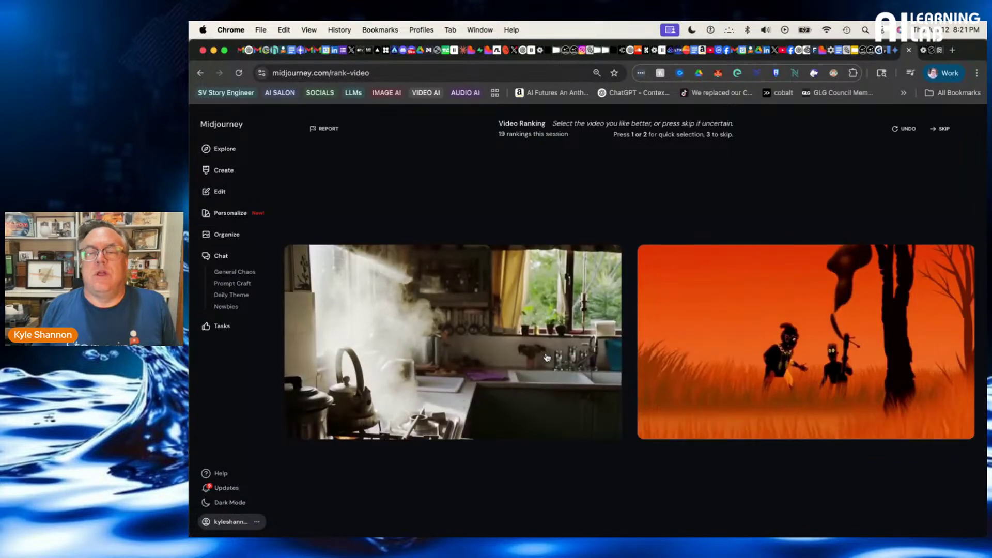
key(3)
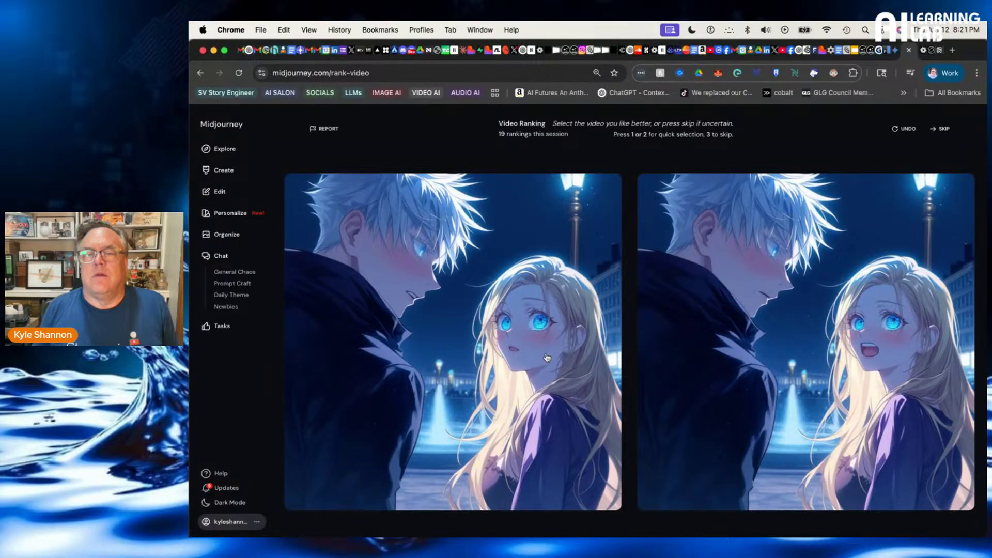
key(1)
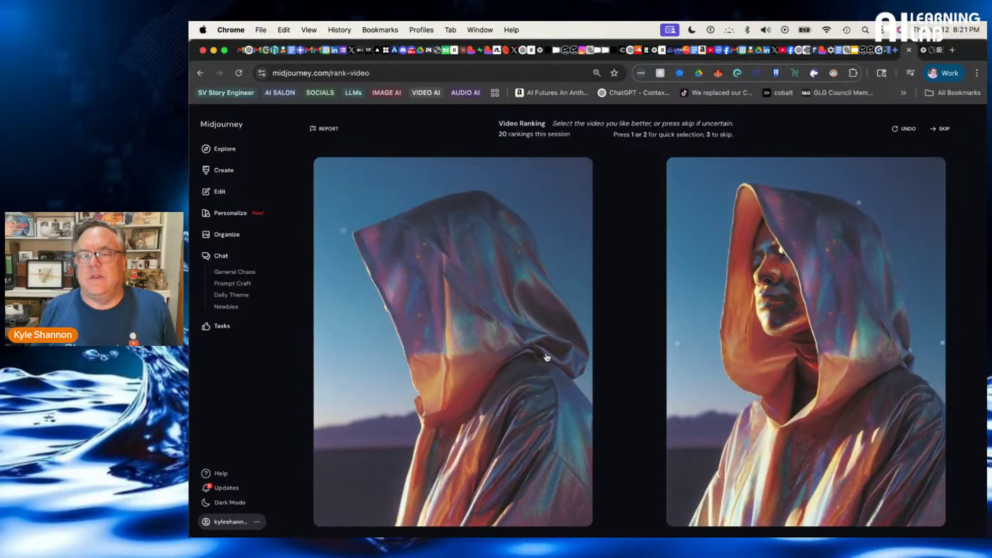
key(3)
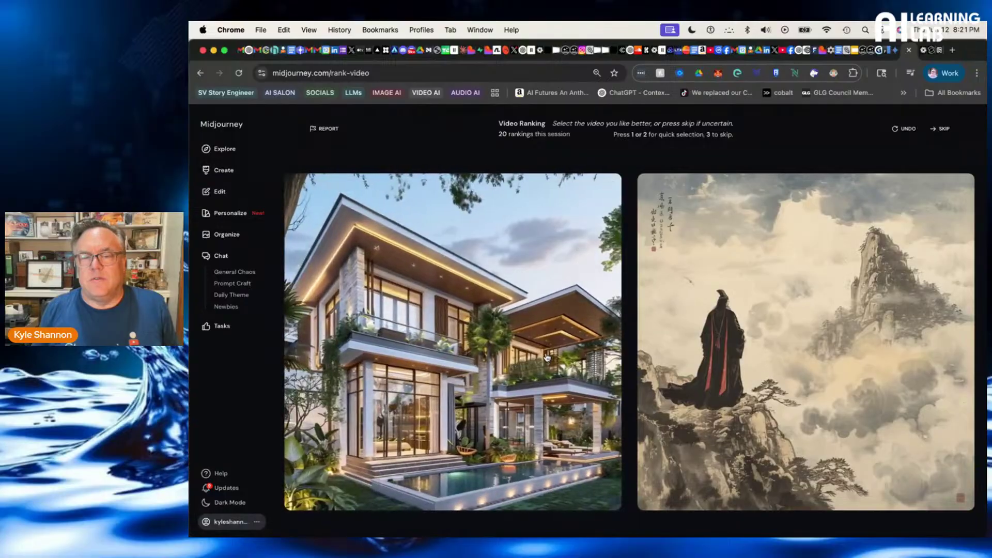
click(547, 357)
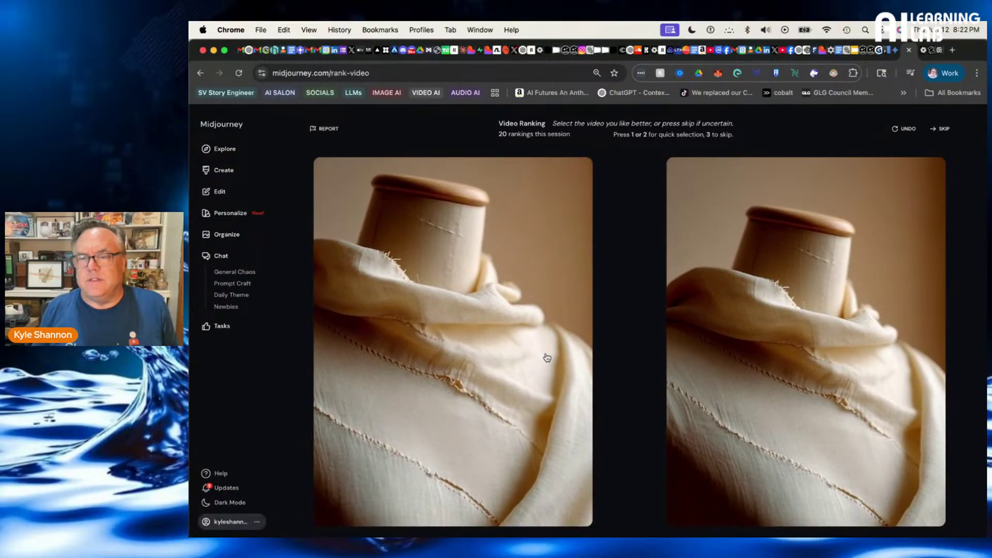
Choose the first video in the pairs showing the draped dress form, vintage camera and snowy utility-pole worker
click(547, 356)
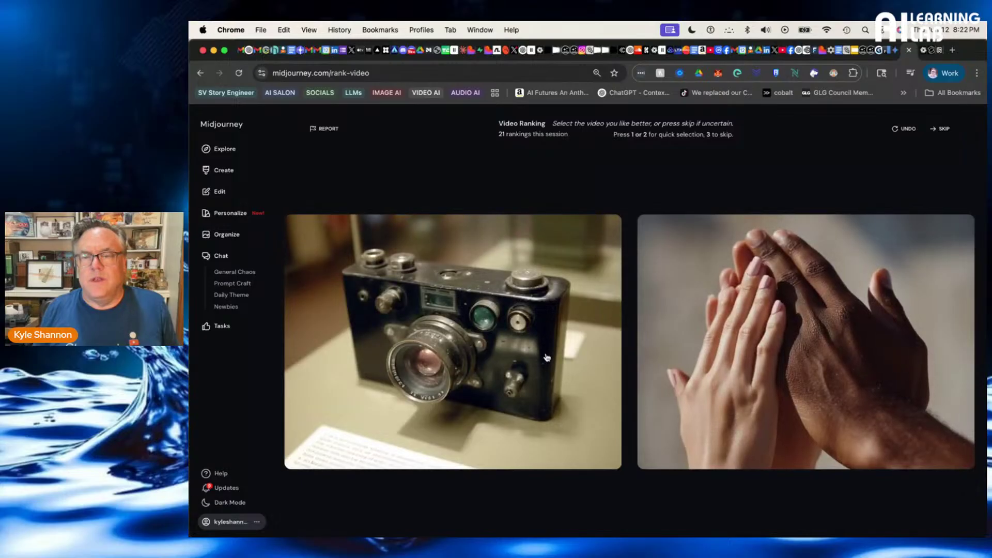
click(546, 357)
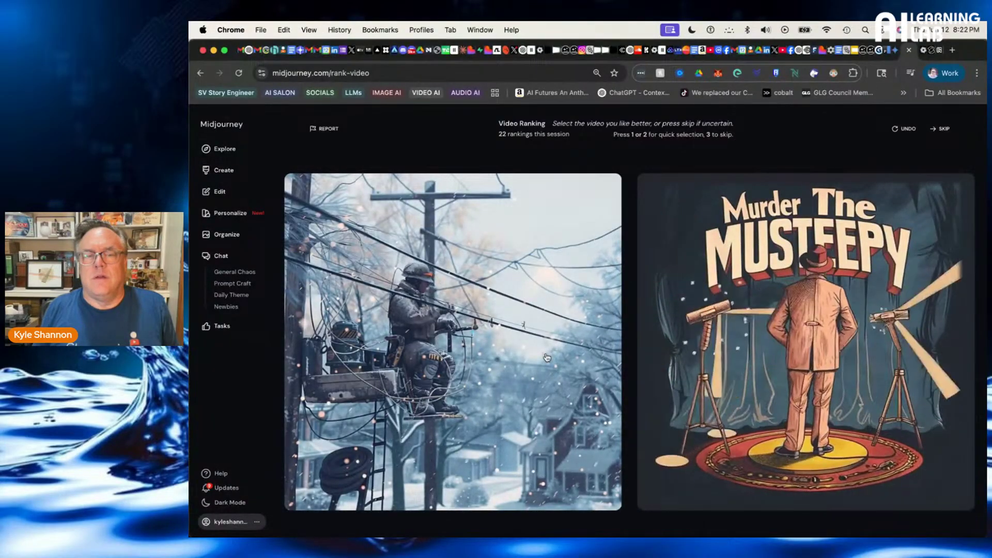
click(547, 357)
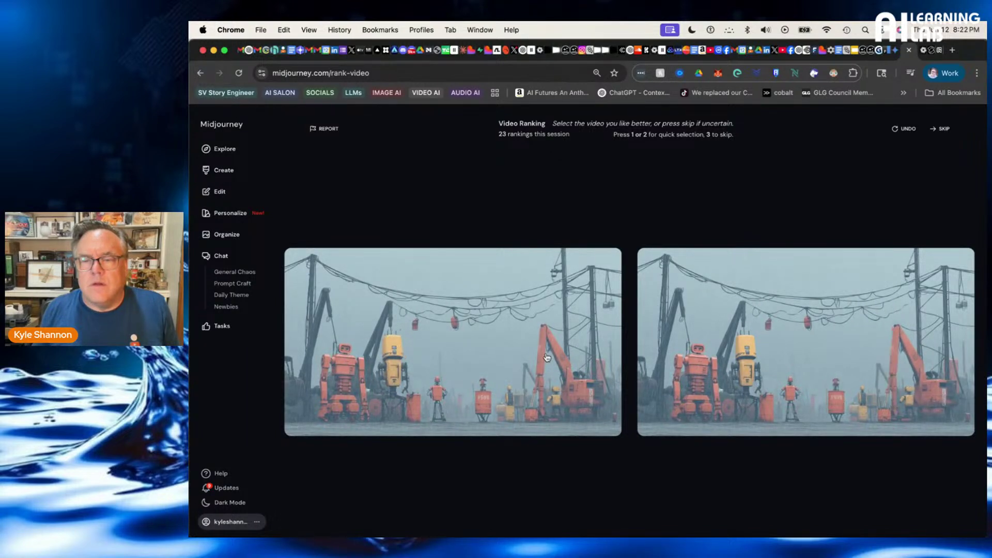
Skip the orange robots and moonlit crouching statue pairs, and choose the first video for the storybook child and smiling chef pairs
key(3)
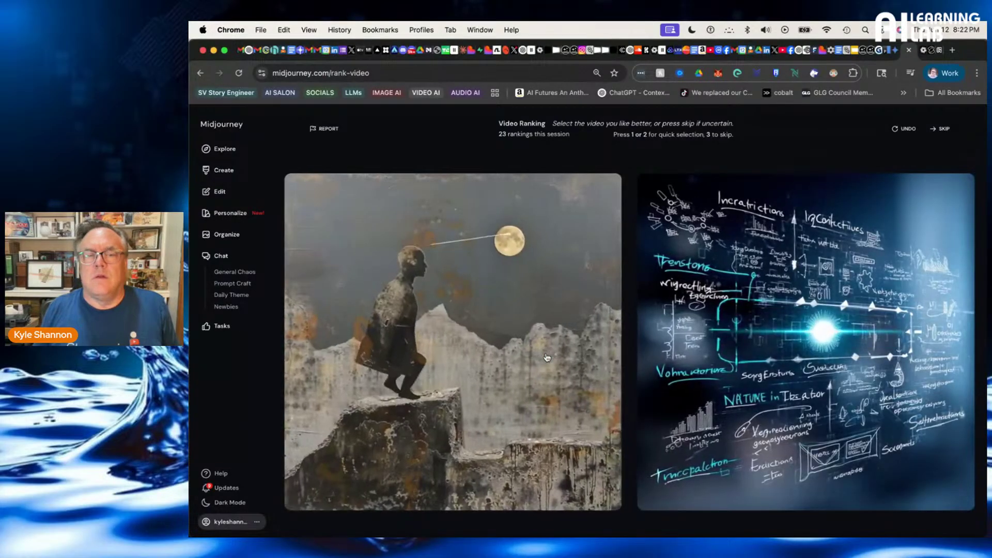
key(3)
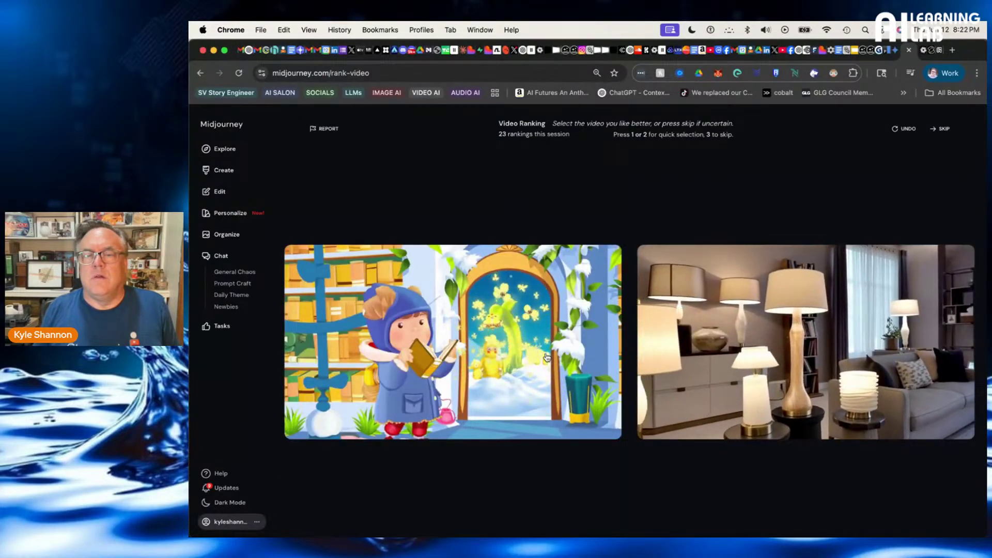
key(1)
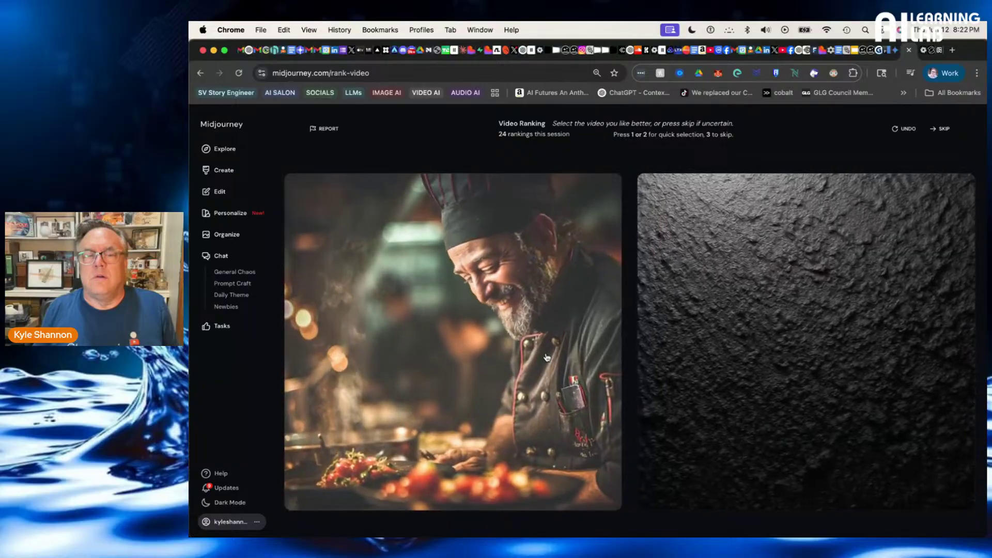
key(1)
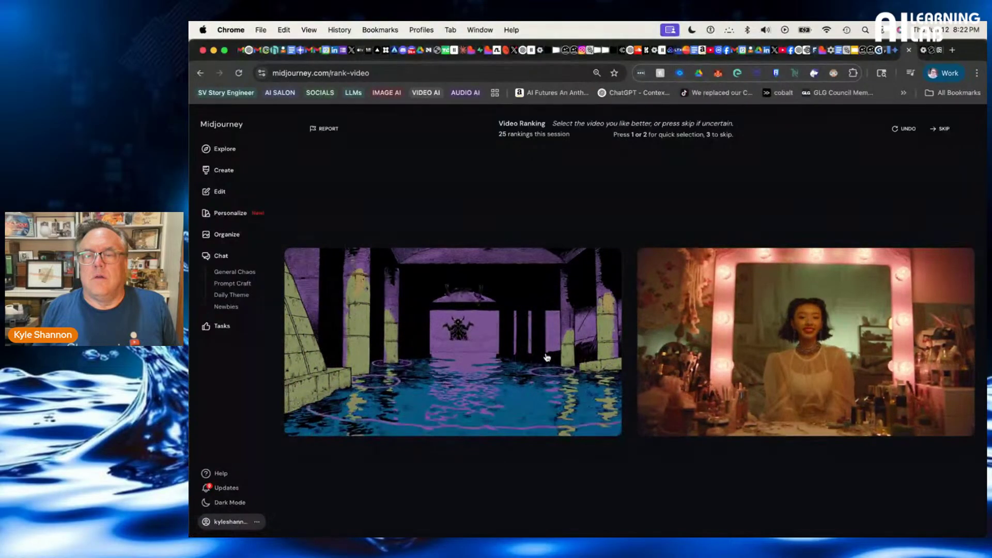
Skip the flooded temple pair and the next one, and choose the first video for the blue creature, robot, butterfly girl and park bench pairs
key(3)
key(3)
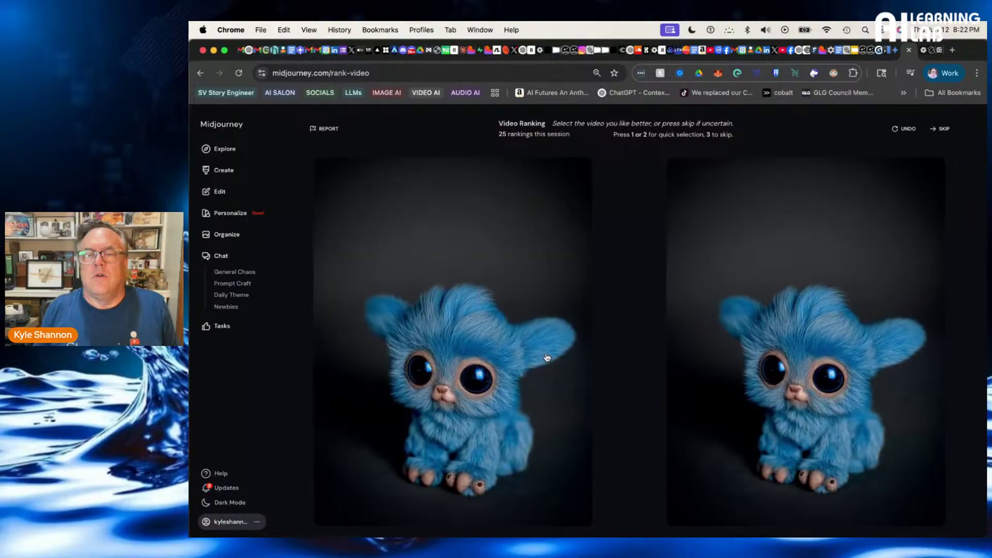
key(1)
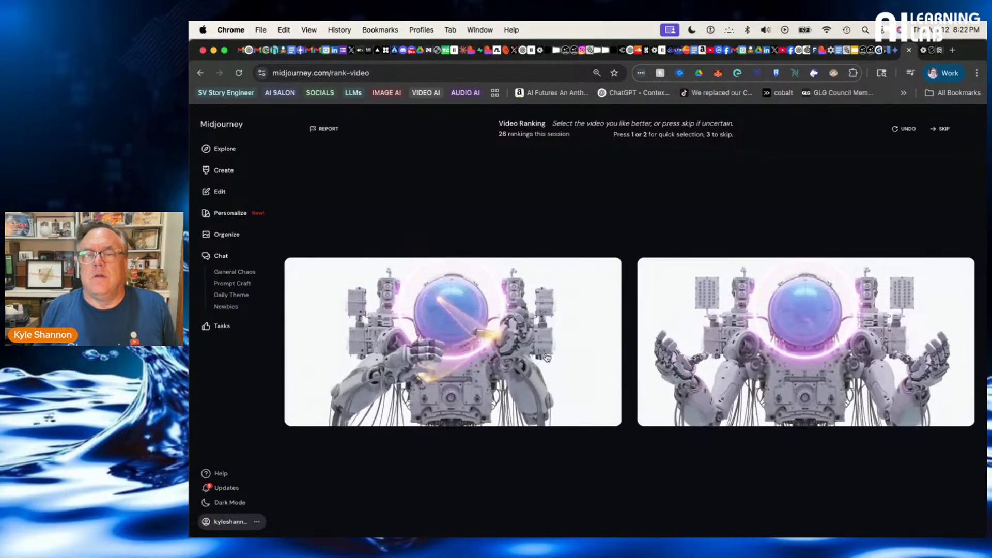
key(1)
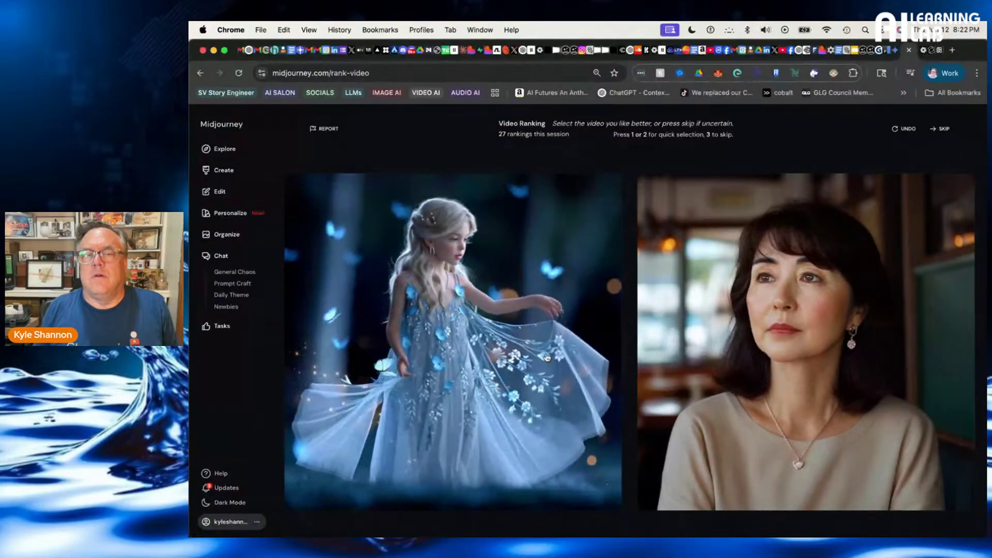
click(547, 357)
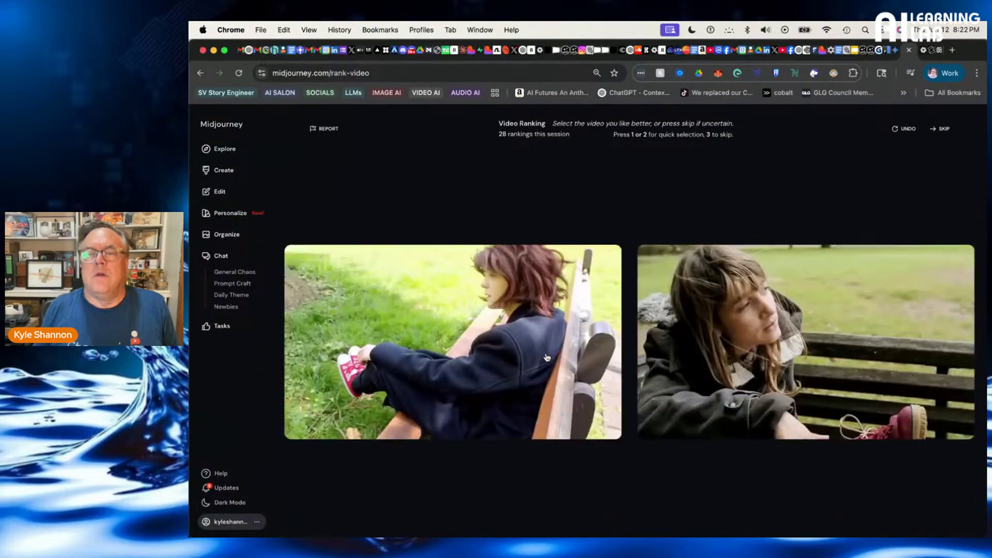
click(546, 357)
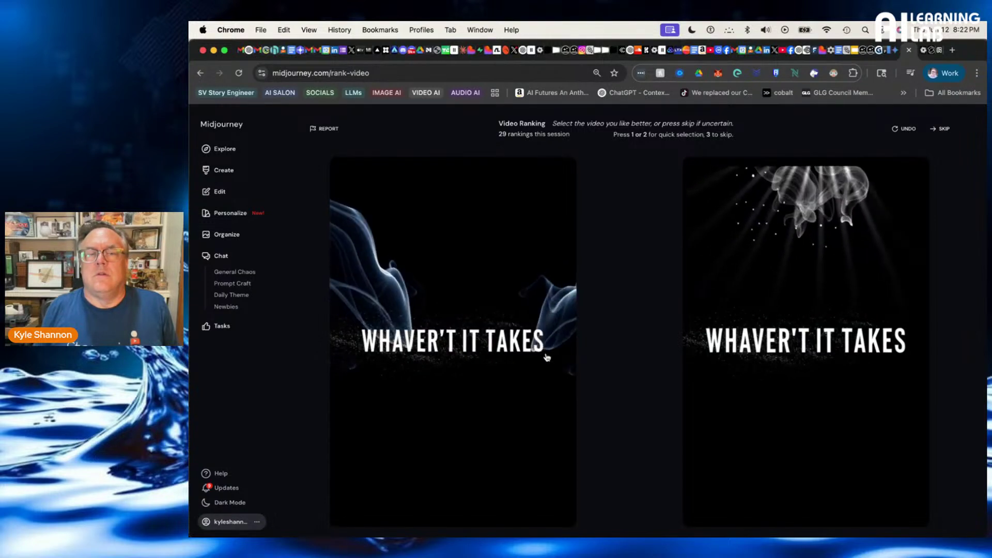
Choose the first video for the smoky title-text and fireplace interior pairs, and skip the rocket gnome and plant creature pairs
click(547, 358)
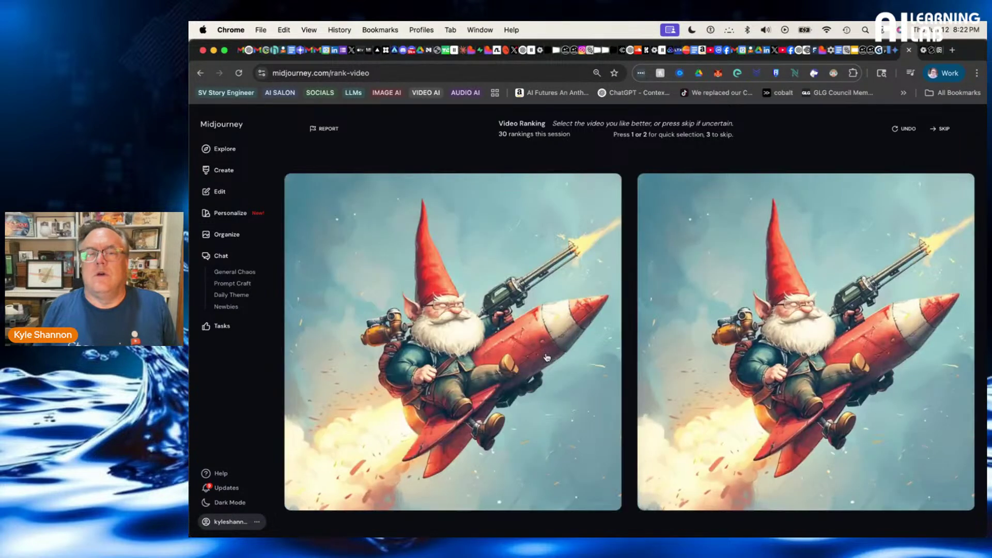
key(3)
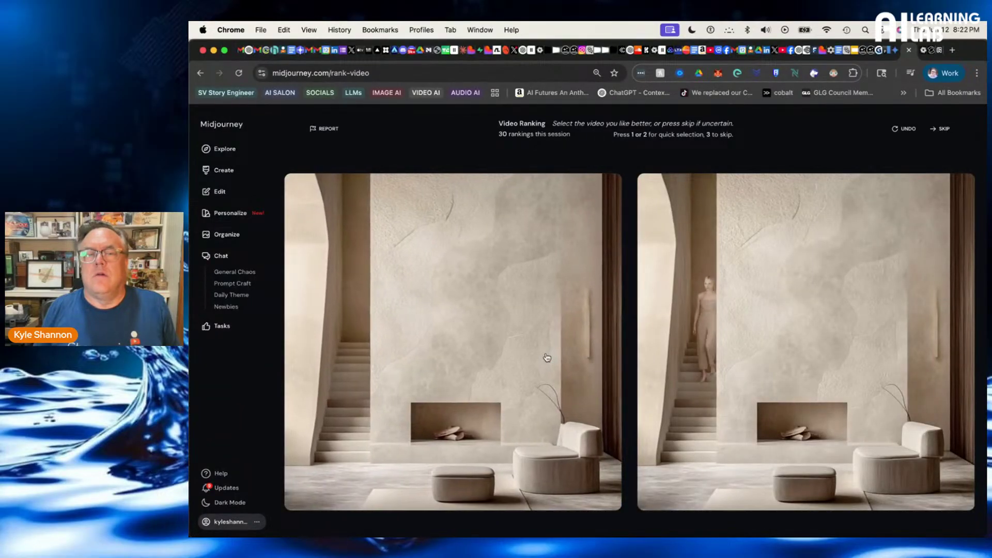
click(547, 358)
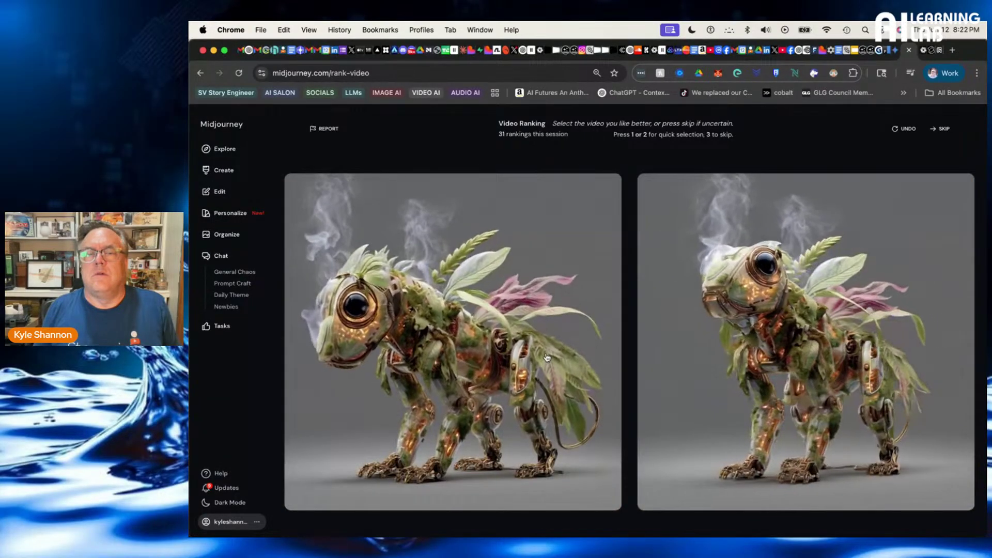
key(3)
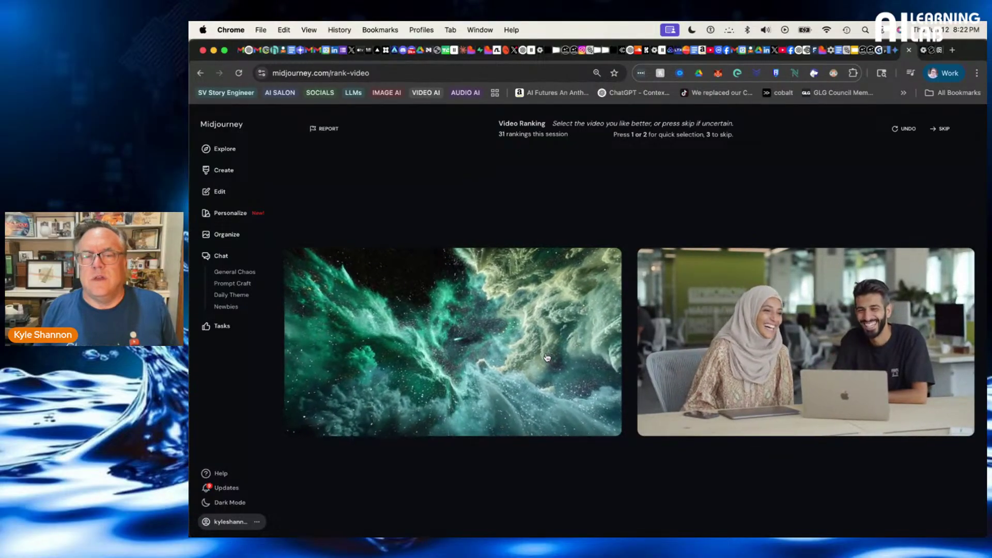
Choose the green nebula video over the laughing office pair, and the first video for the red-haired man and the miniature city
click(548, 358)
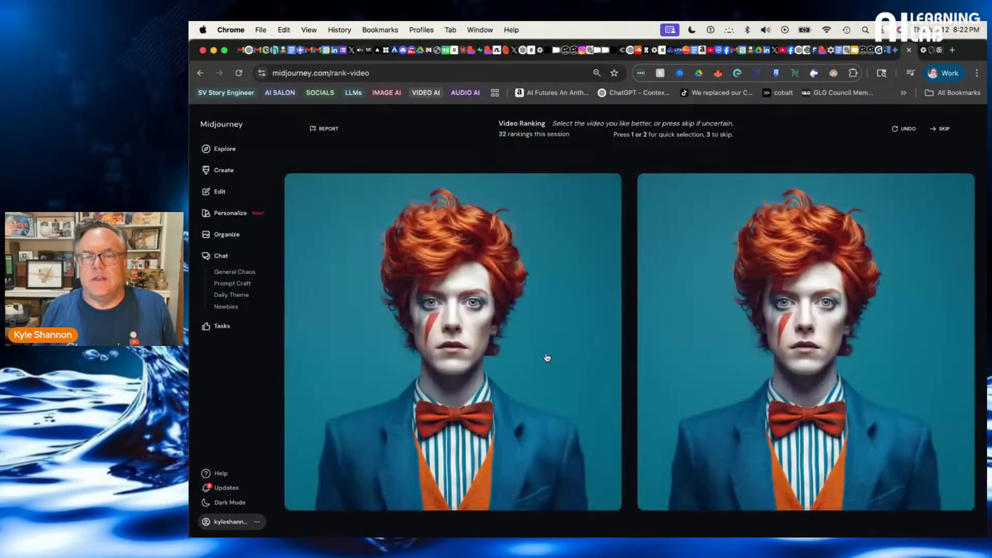
click(548, 357)
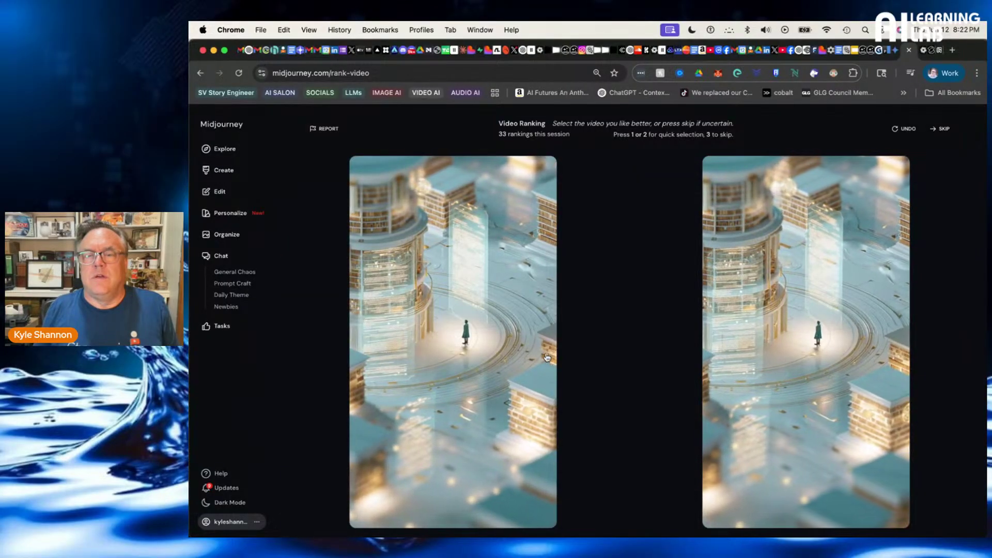
click(548, 357)
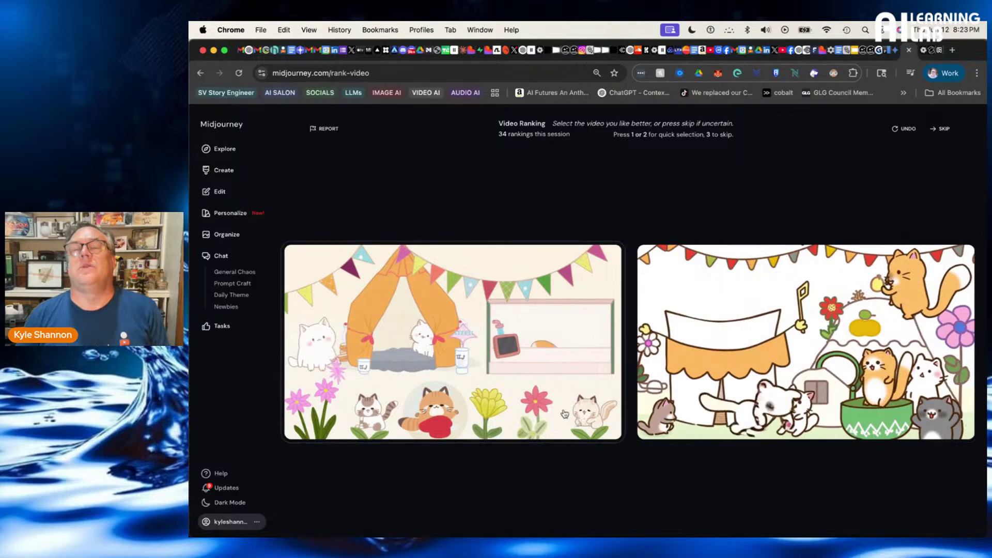
Open Google's Flow website in a new browser tab
click(953, 50)
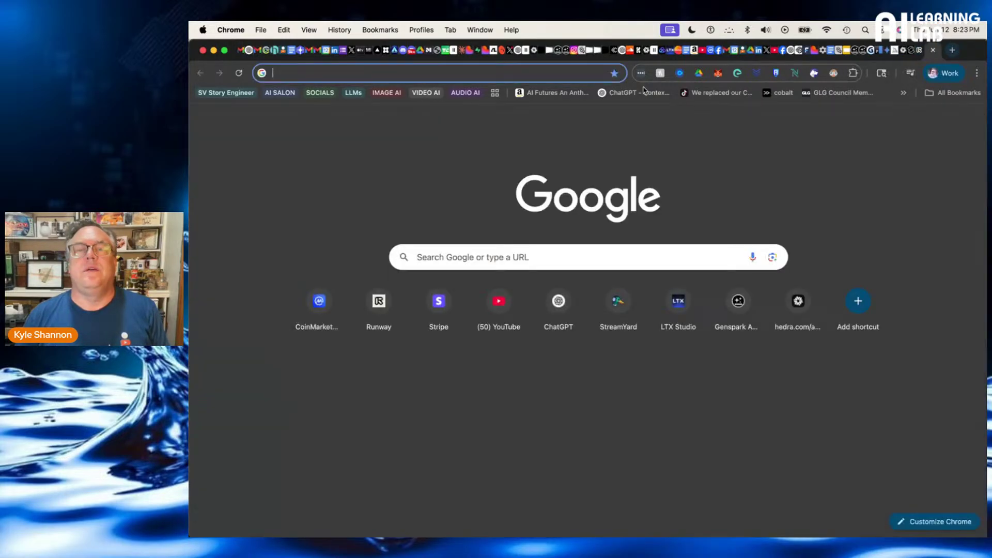
click(470, 69)
text(flow.)
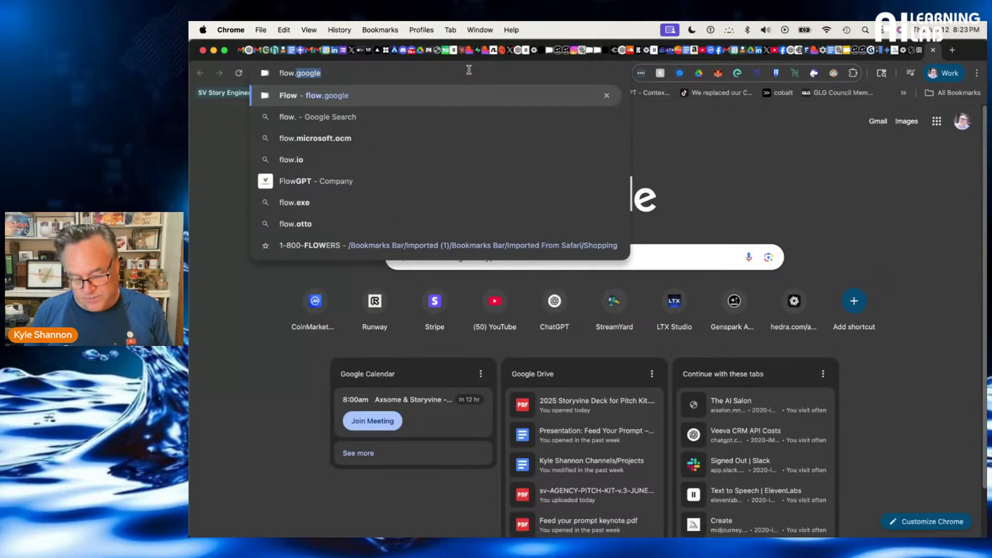
text(gog)
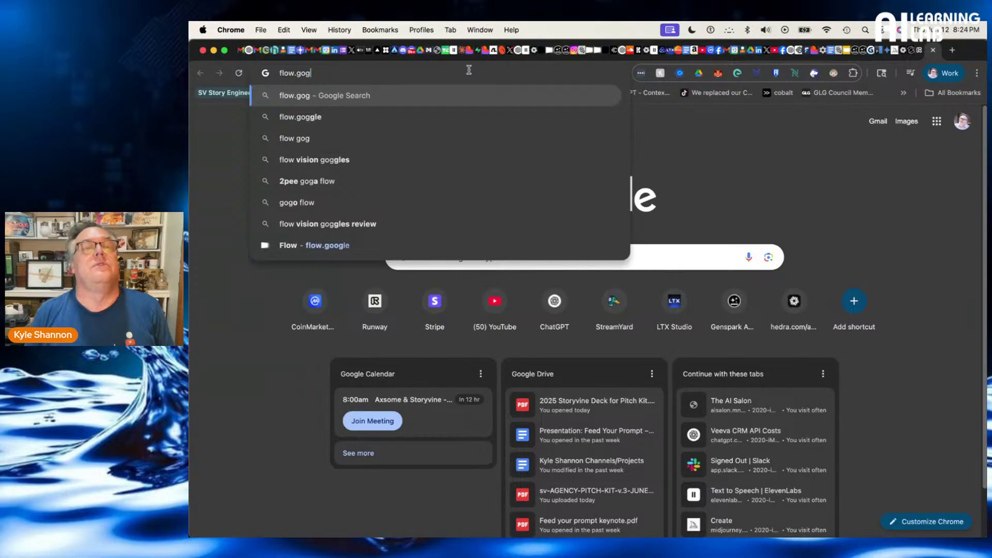
key(BackSpace)
text(o)
key(Return)
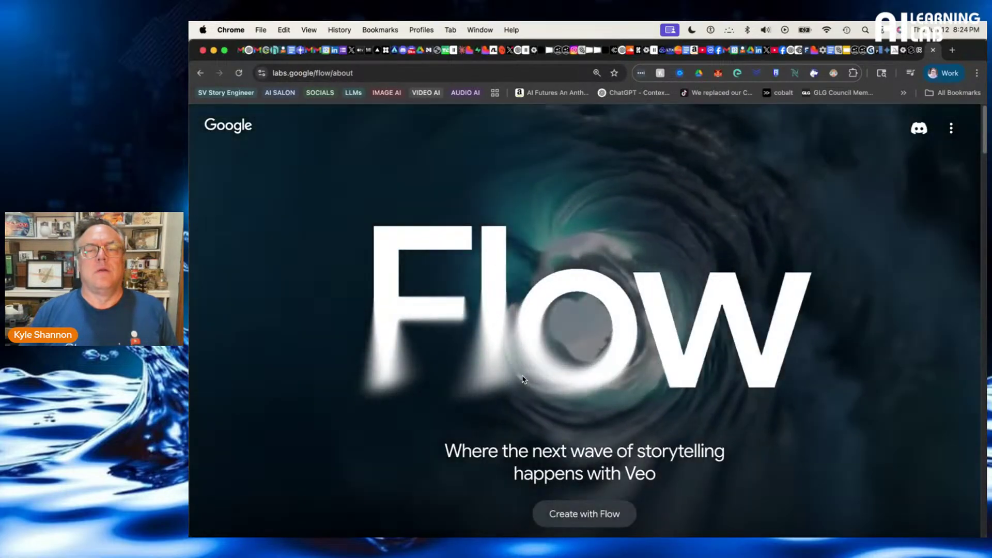
click(583, 516)
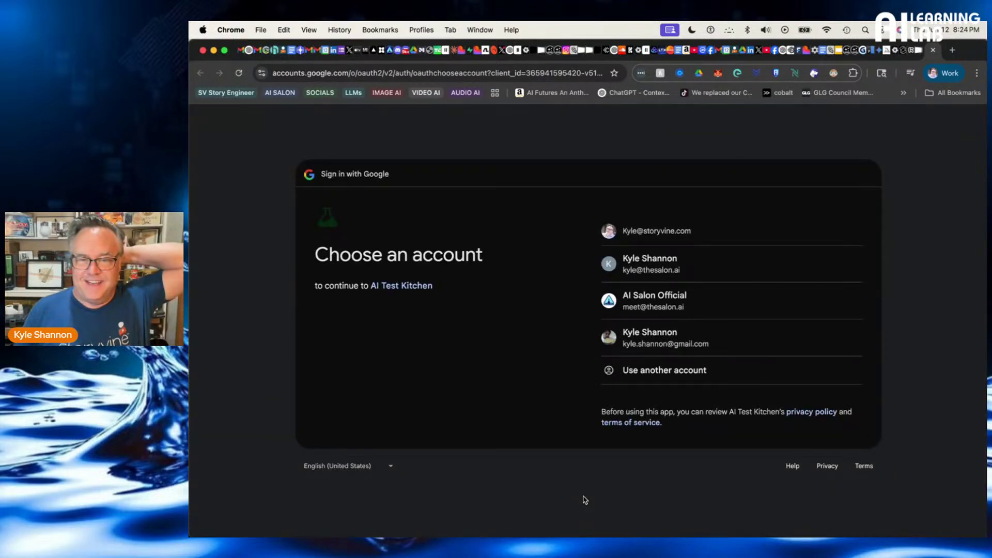
click(655, 227)
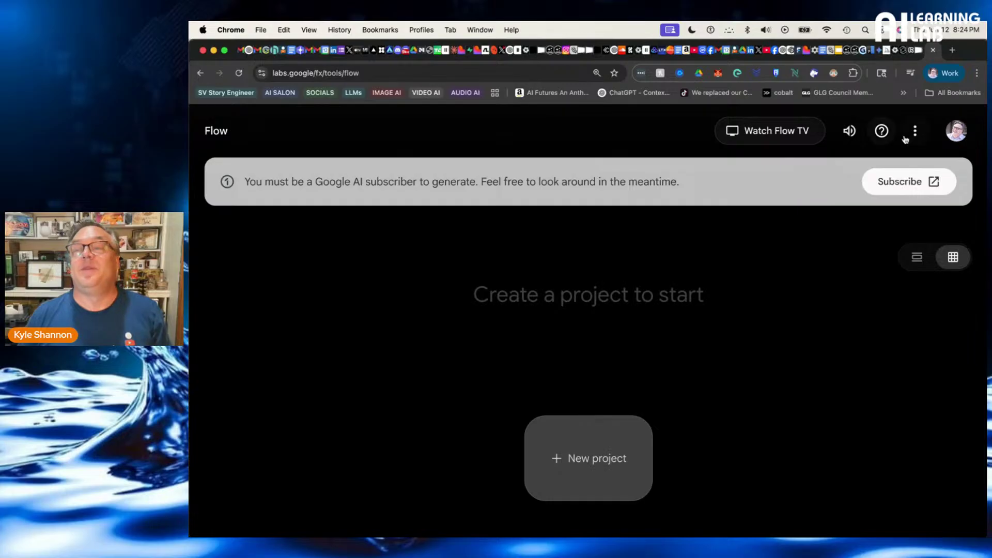
click(957, 132)
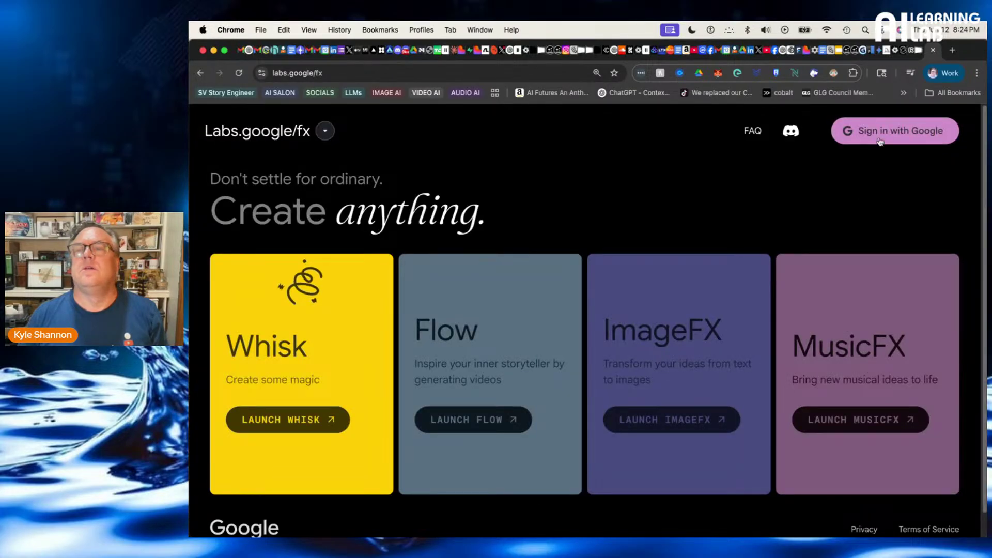
Sign in to labs.google/fx with the personal Gmail account and start a new project in Flow
click(880, 139)
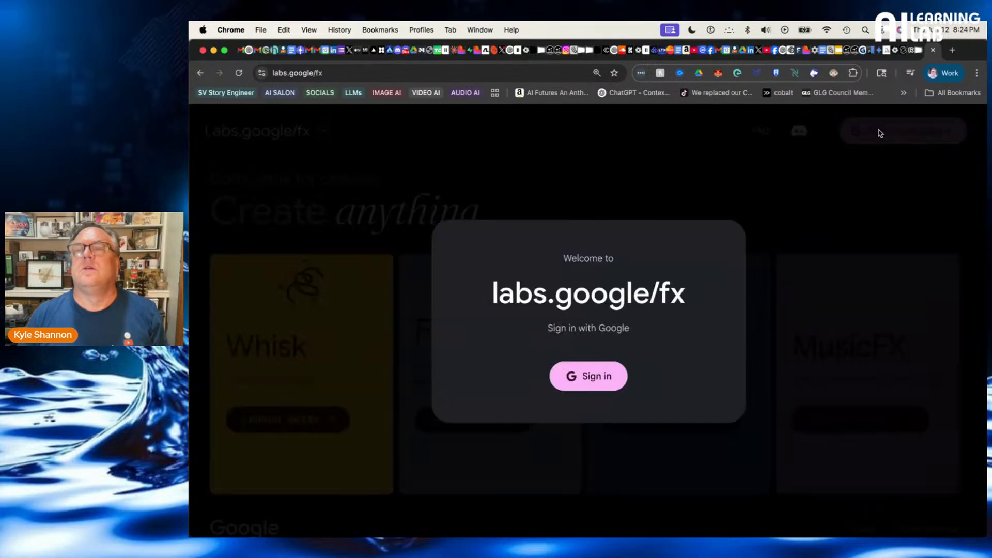
click(586, 376)
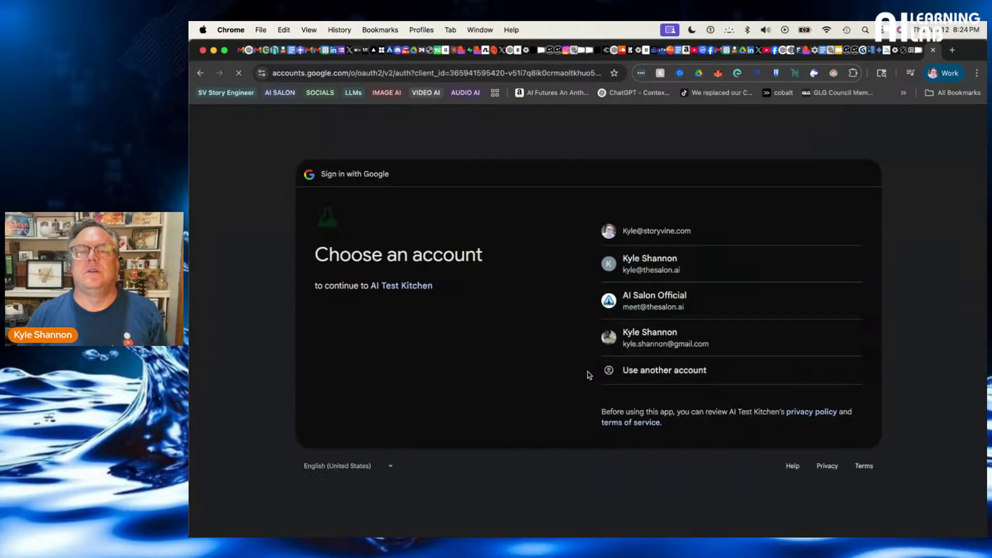
click(637, 337)
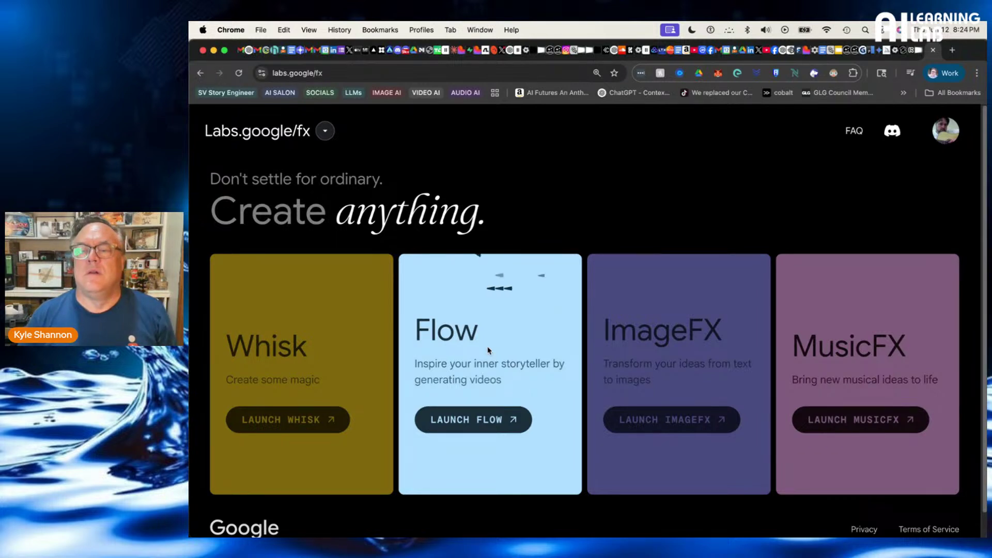
click(478, 419)
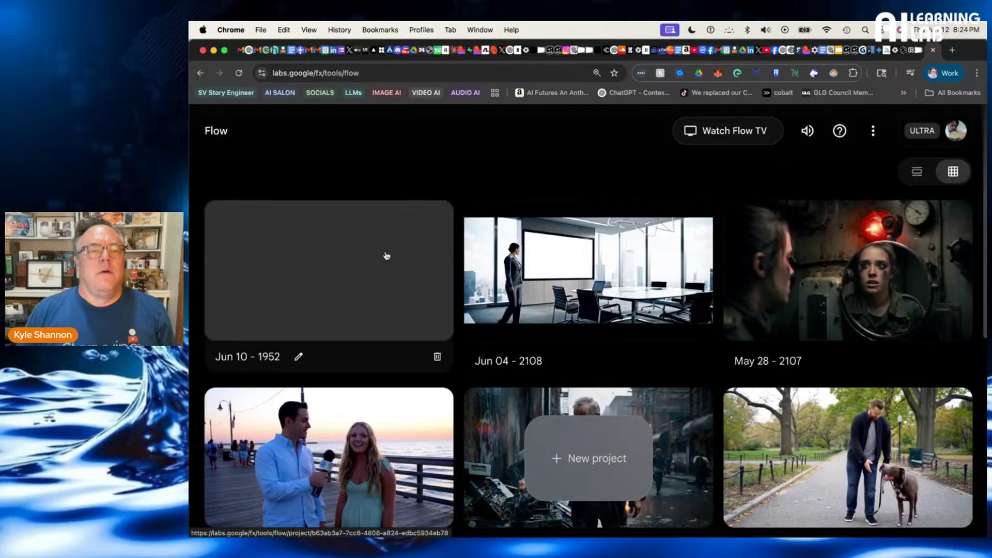
click(583, 466)
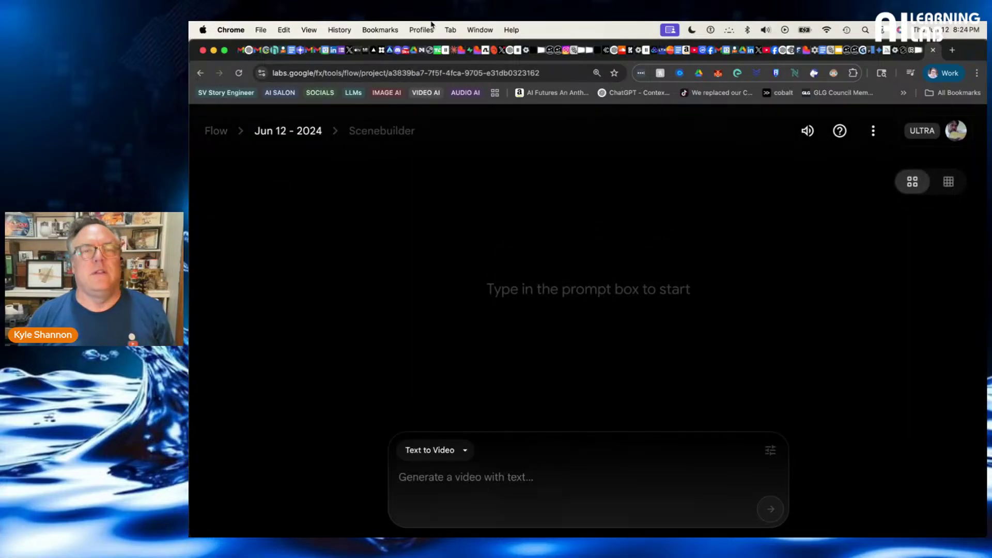
Switch to the open X page and search it for "bigfoot veo3"
click(350, 50)
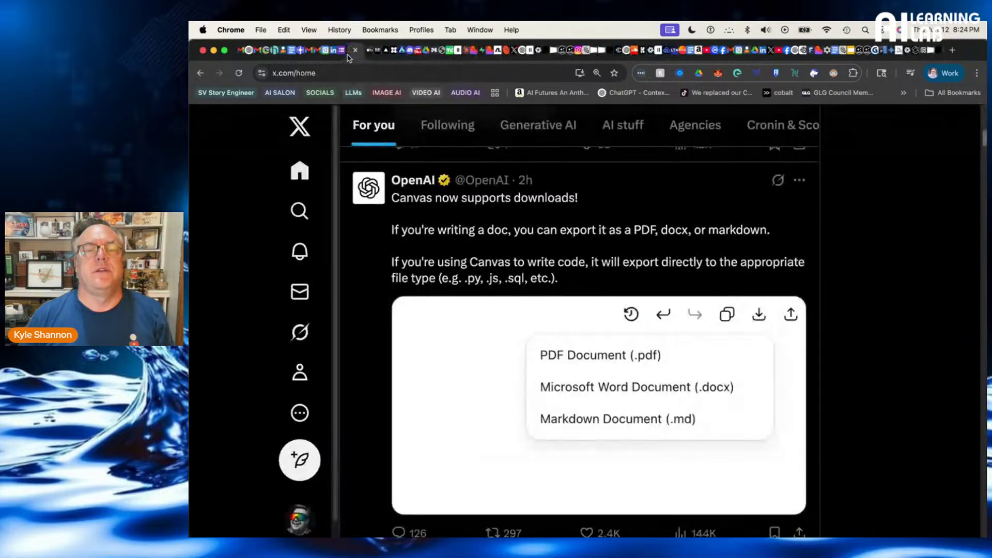
click(299, 211)
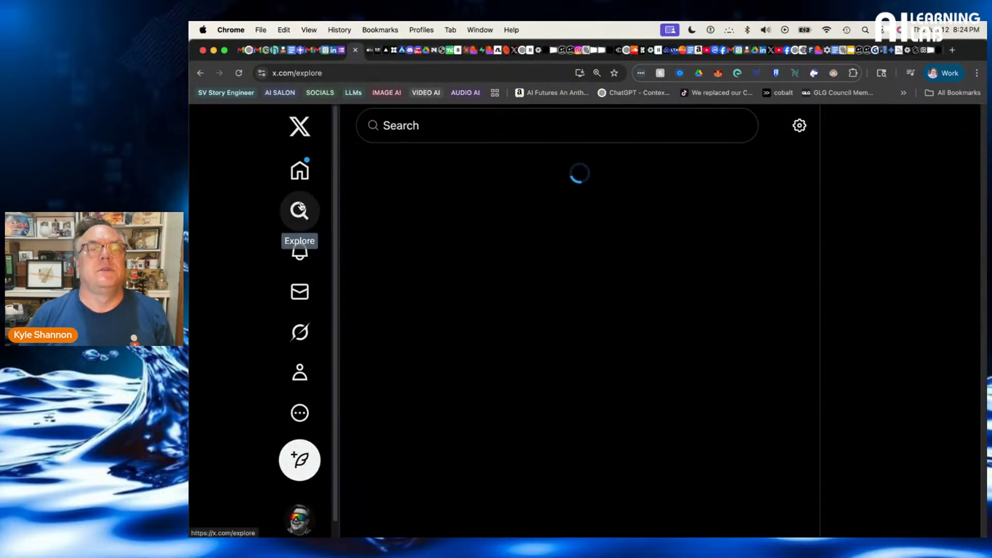
click(448, 129)
text(big)
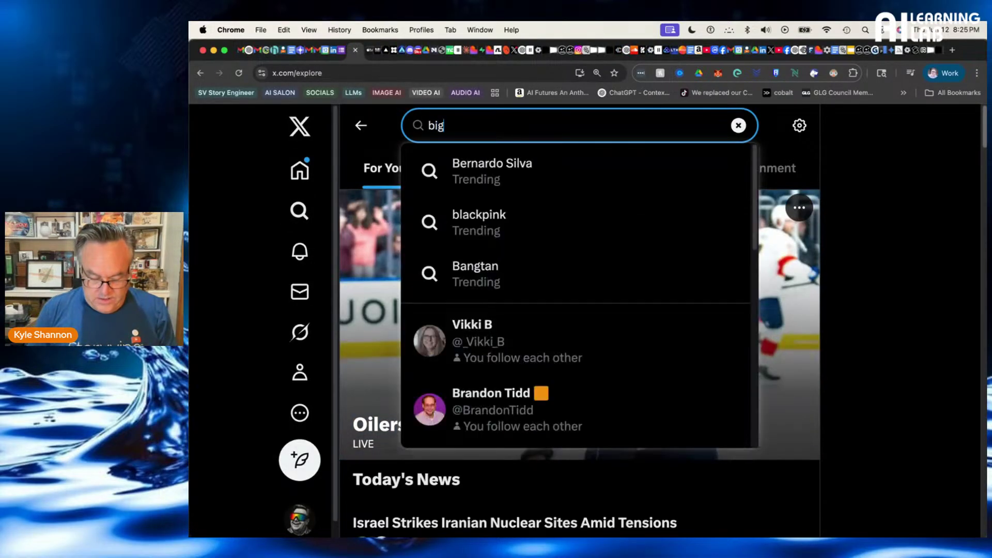
text(foot v)
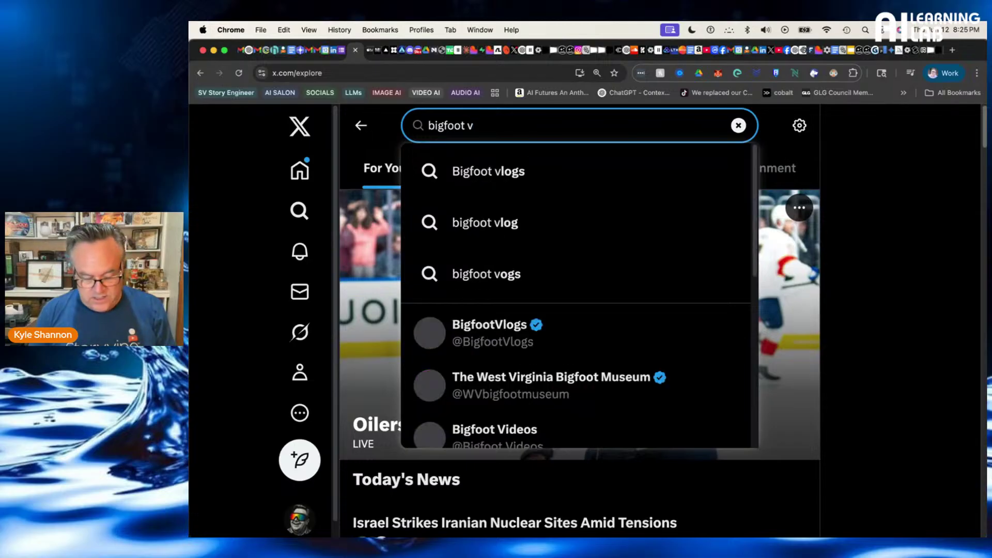
text(eo3)
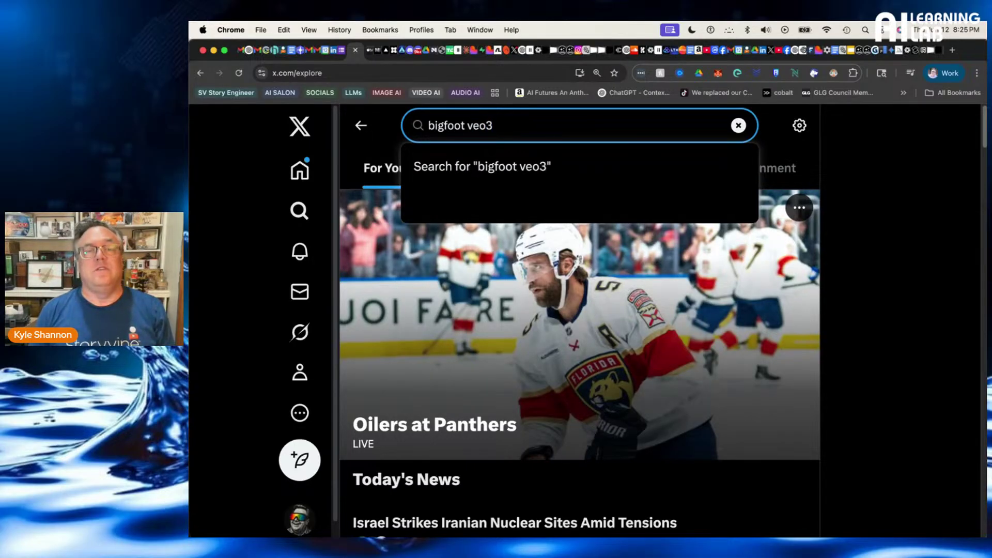
key(Return)
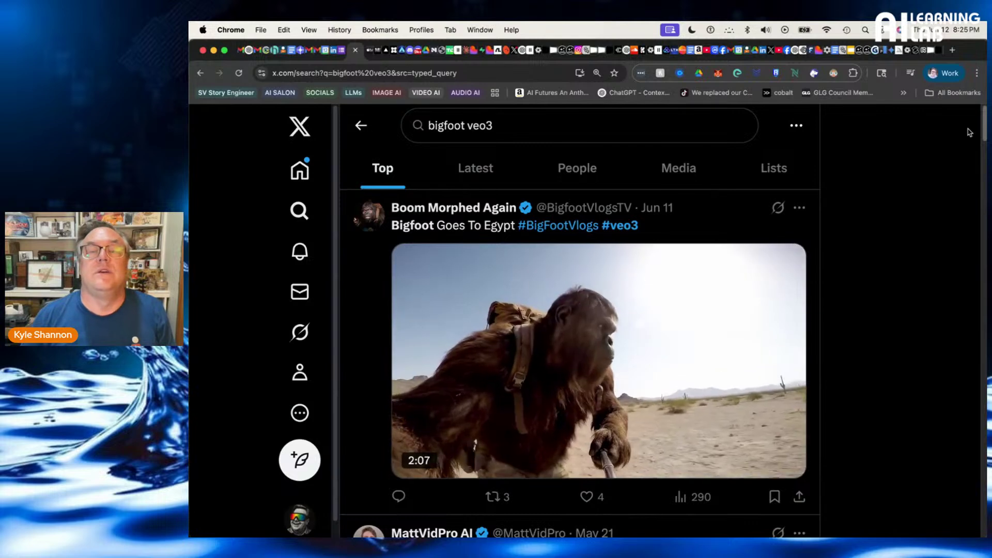
Look through the top search results and preview the Bigfoot vlog videos made with Veo 3
scroll(807, 331, down, 6)
scroll(762, 353, down, 2)
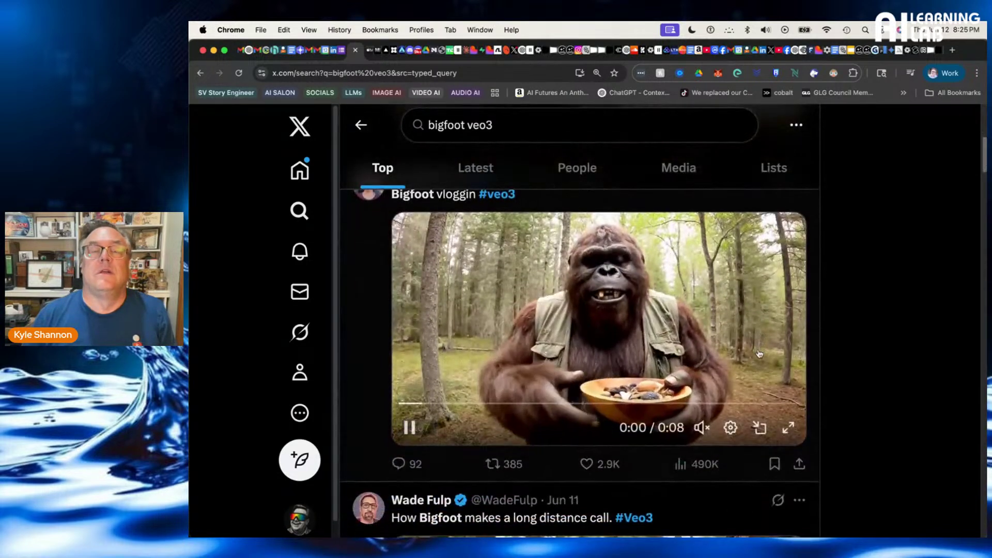
scroll(724, 356, up, 2)
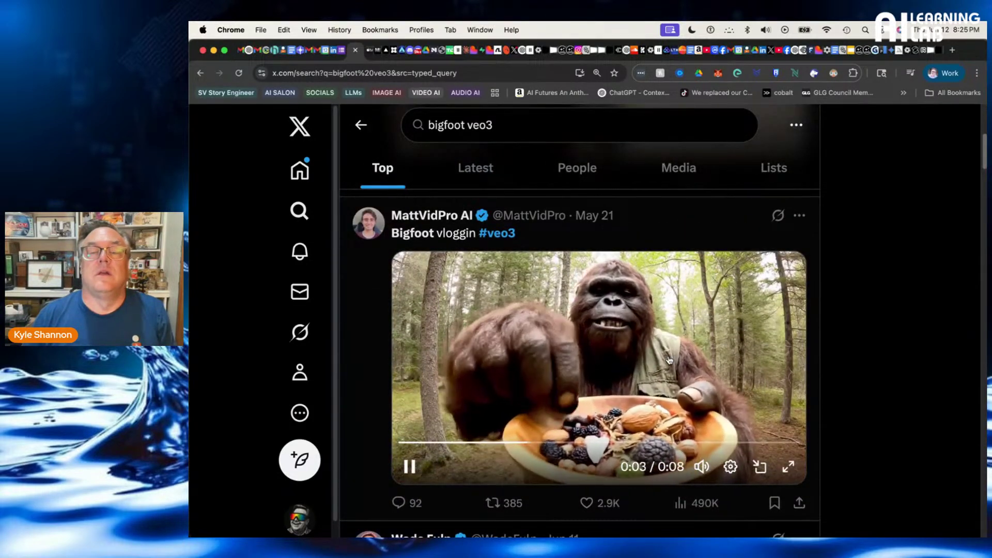
scroll(679, 360, down, 5)
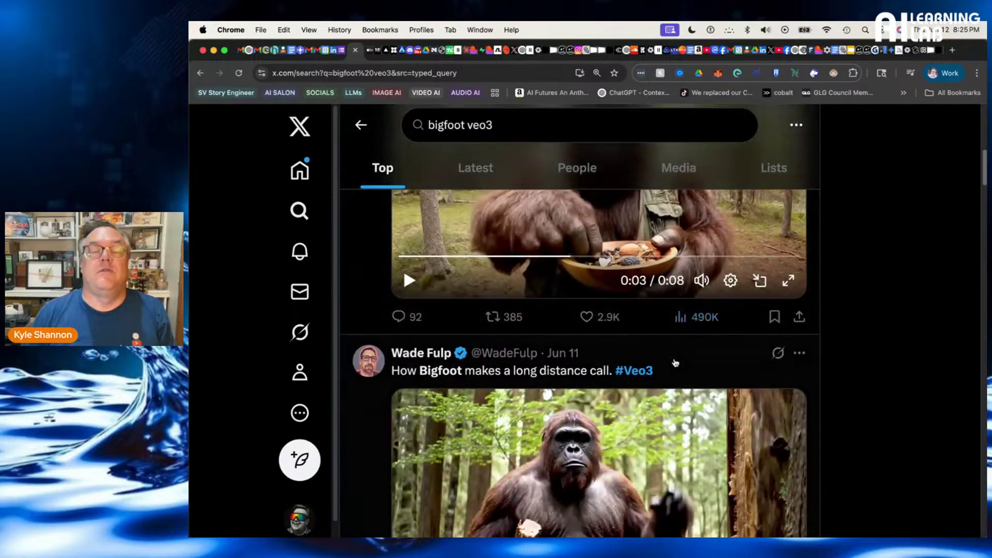
scroll(675, 362, down, 2)
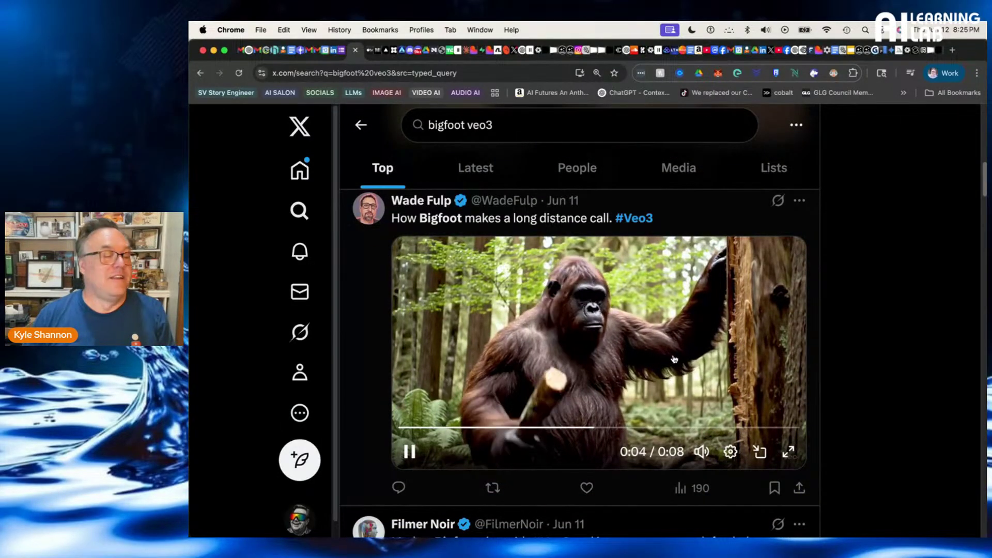
scroll(674, 360, down, 5)
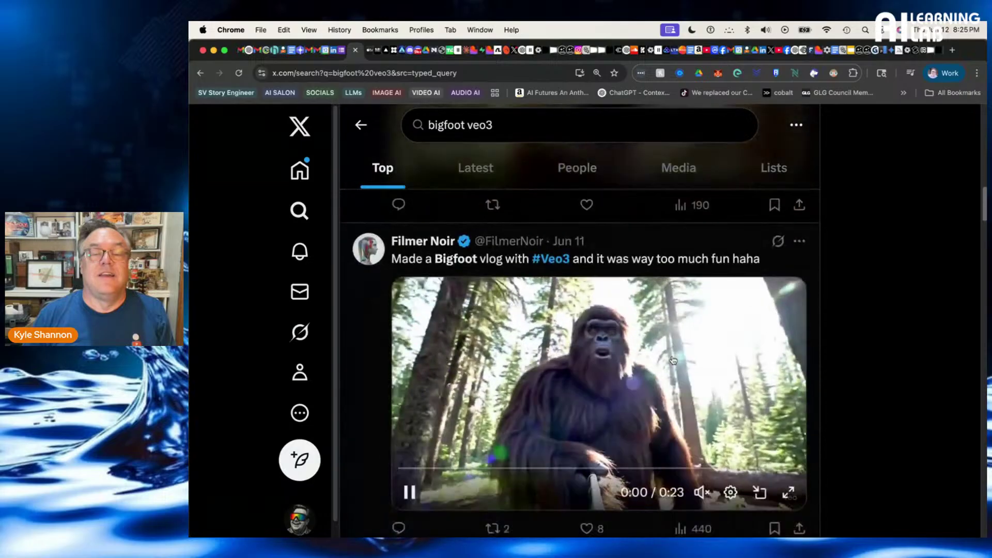
scroll(673, 361, down, 1)
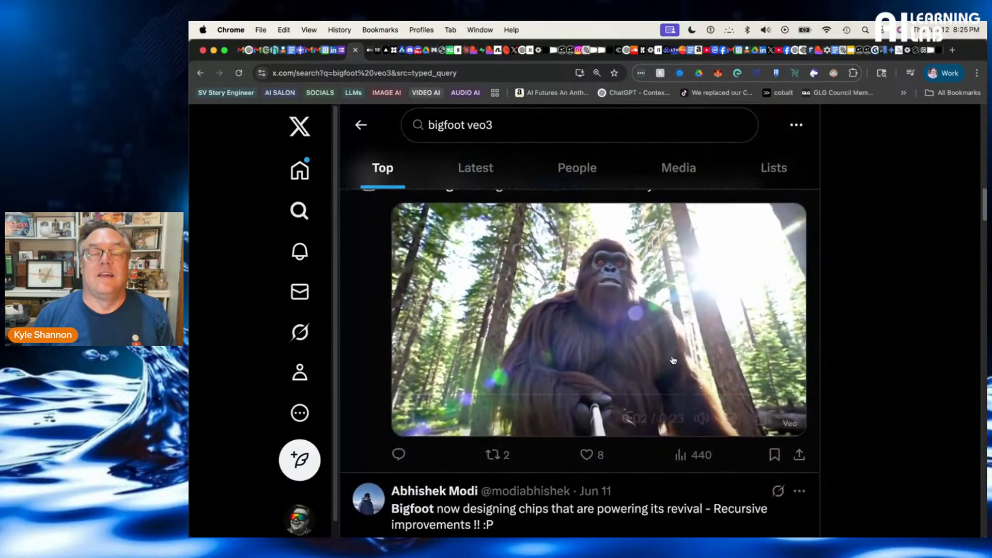
scroll(673, 360, down, 4)
scroll(673, 360, up, 2)
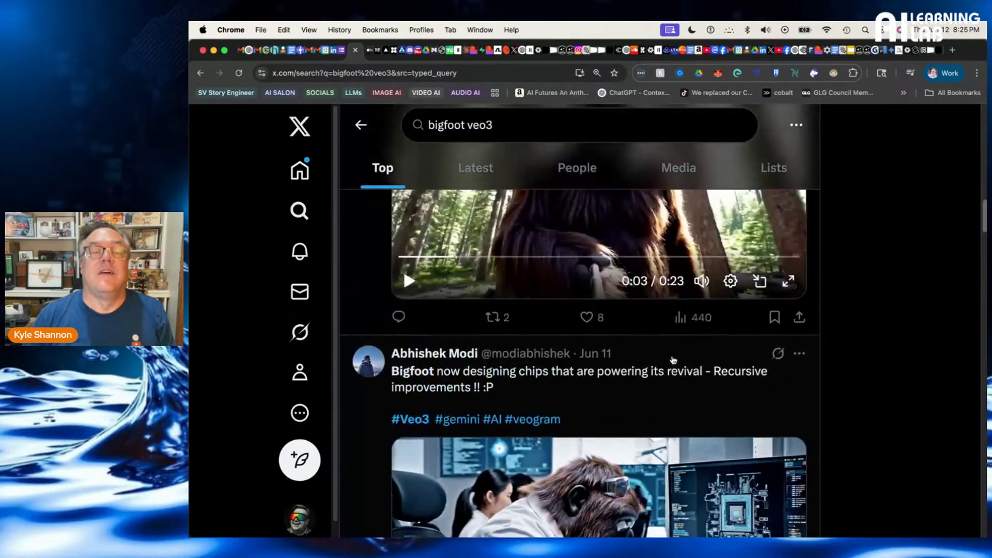
scroll(673, 360, up, 6)
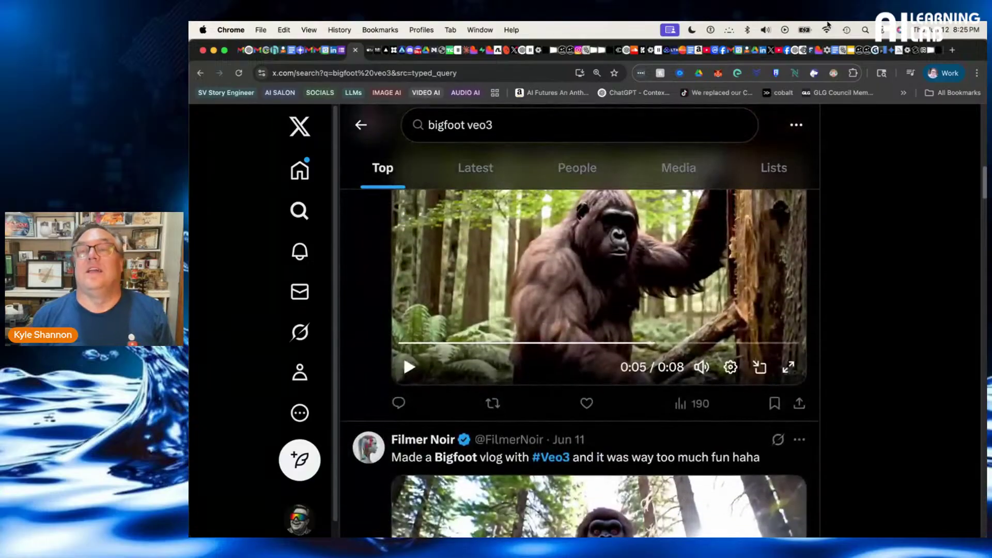
Return to the empty Flow project in its browser tab
click(932, 51)
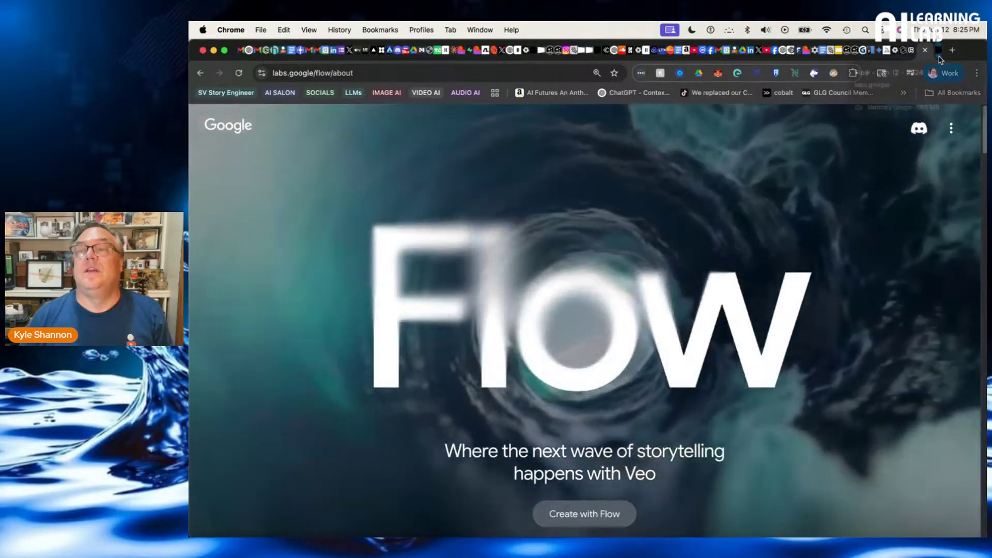
click(941, 56)
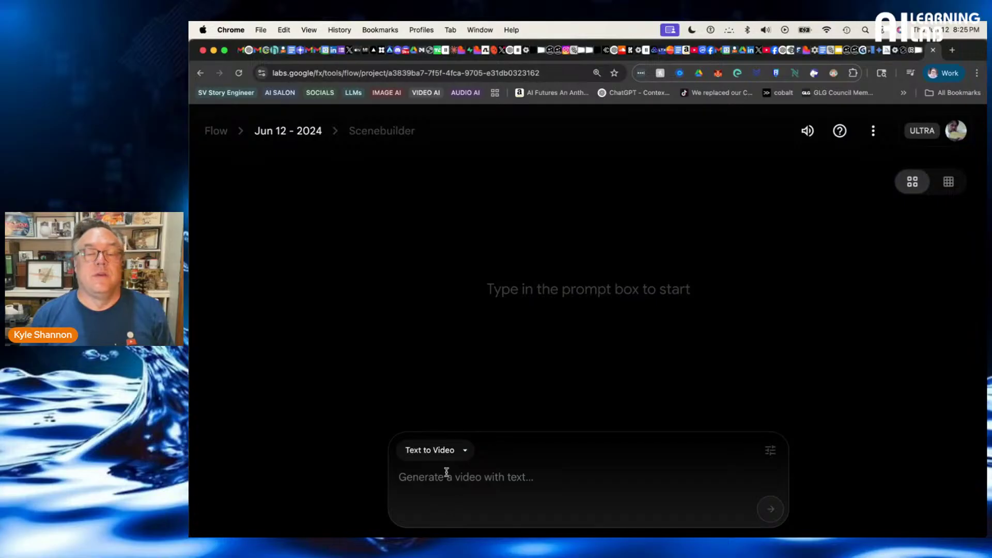
Switch to the open ChatGPT page, reload it and dismiss the notice about new project features
click(614, 54)
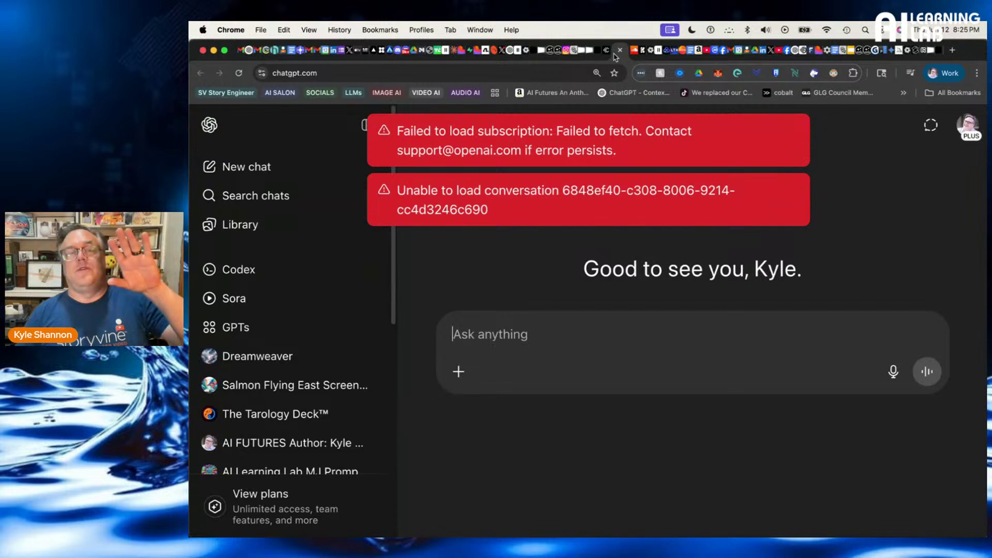
click(238, 74)
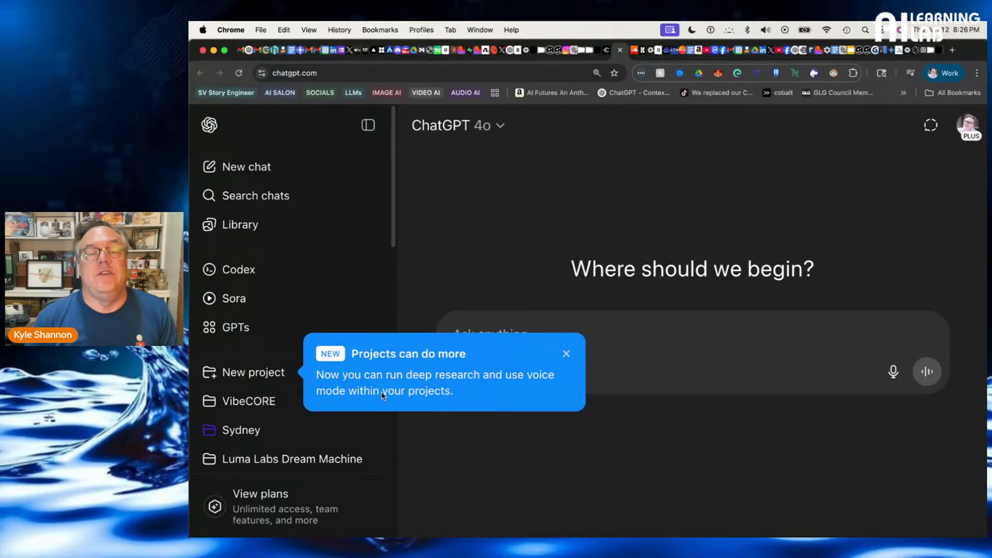
click(567, 355)
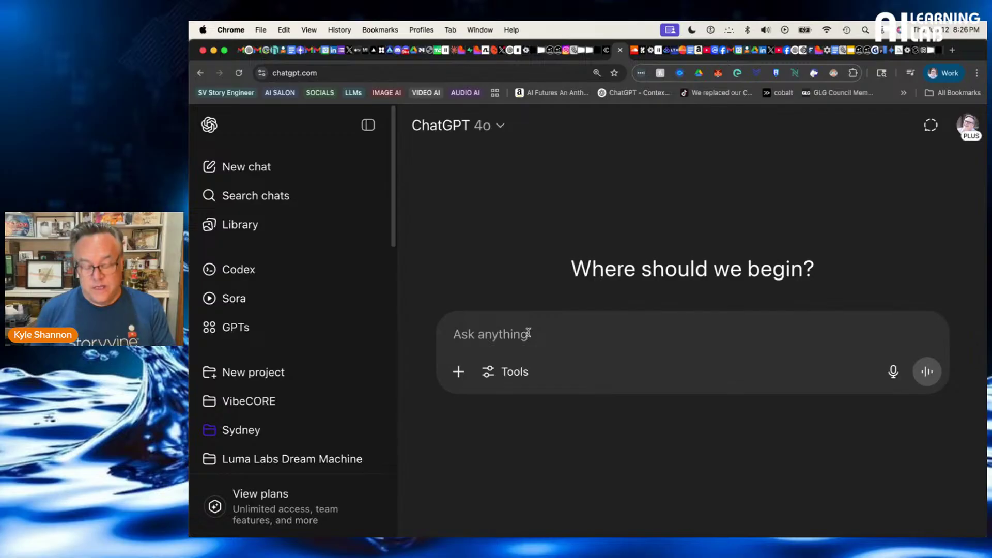
Send the prompt "write me a video and acting prompt for a since clip of a bigfoot vlogging. Make it hilarious"
text(w)
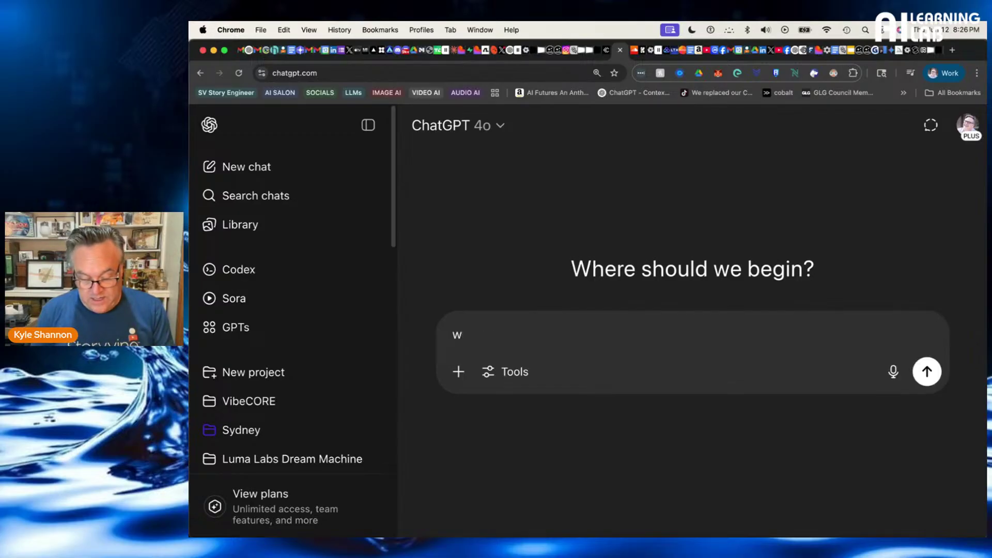
text(rite me a video)
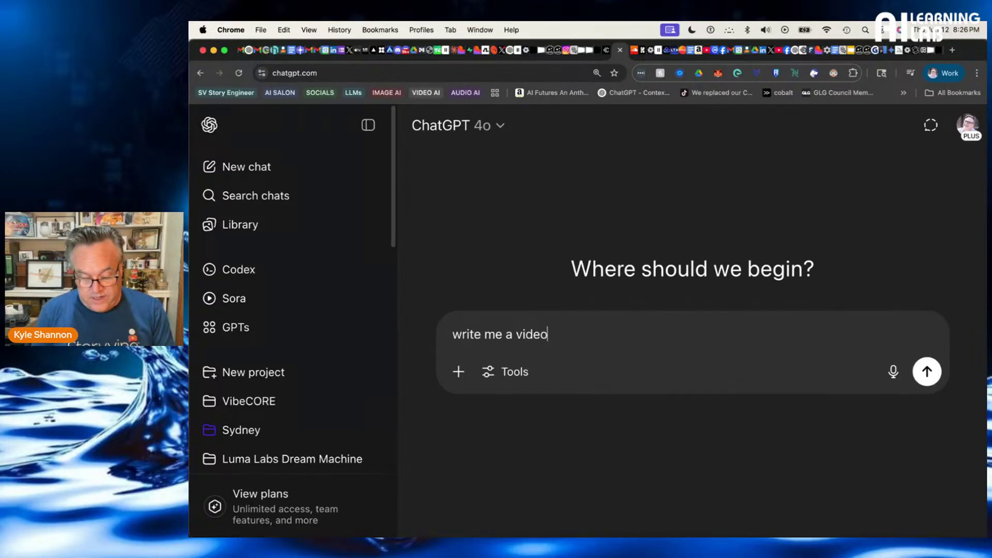
text( and ac)
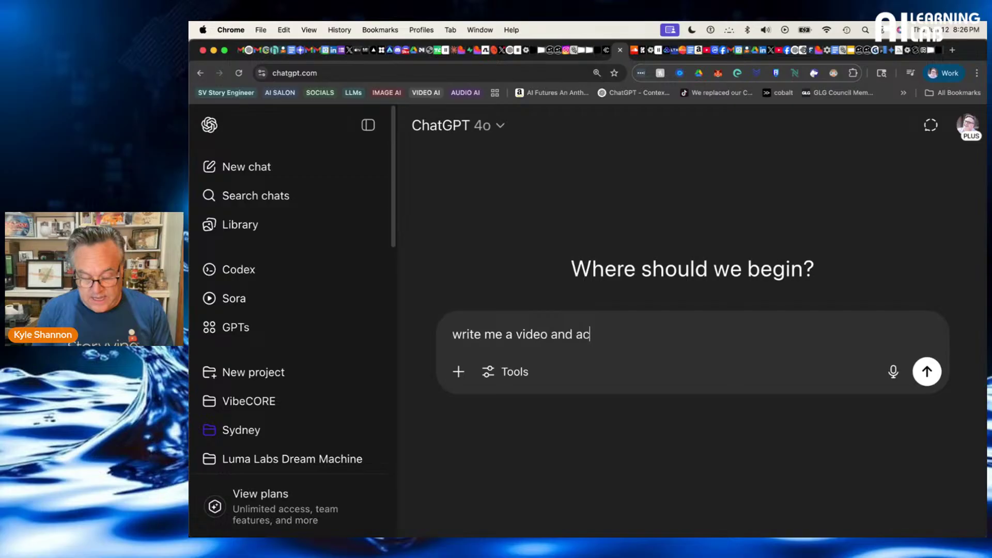
text(ting prm)
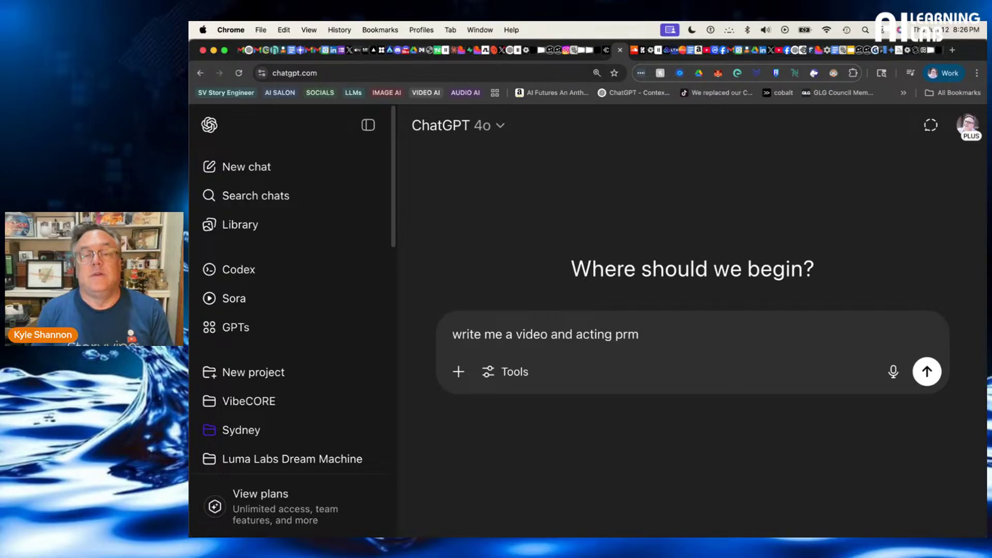
key(BackSpace)
text(om)
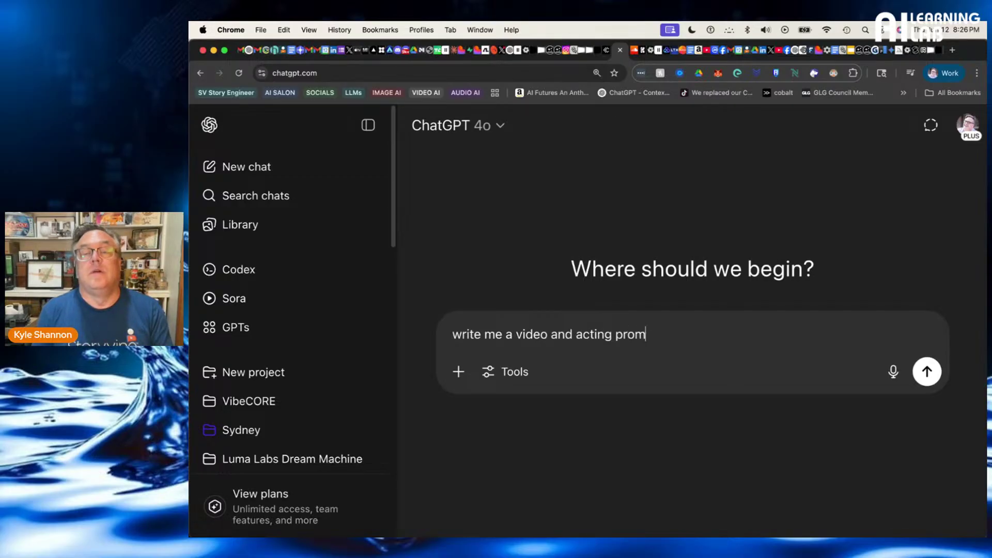
text(pt for a)
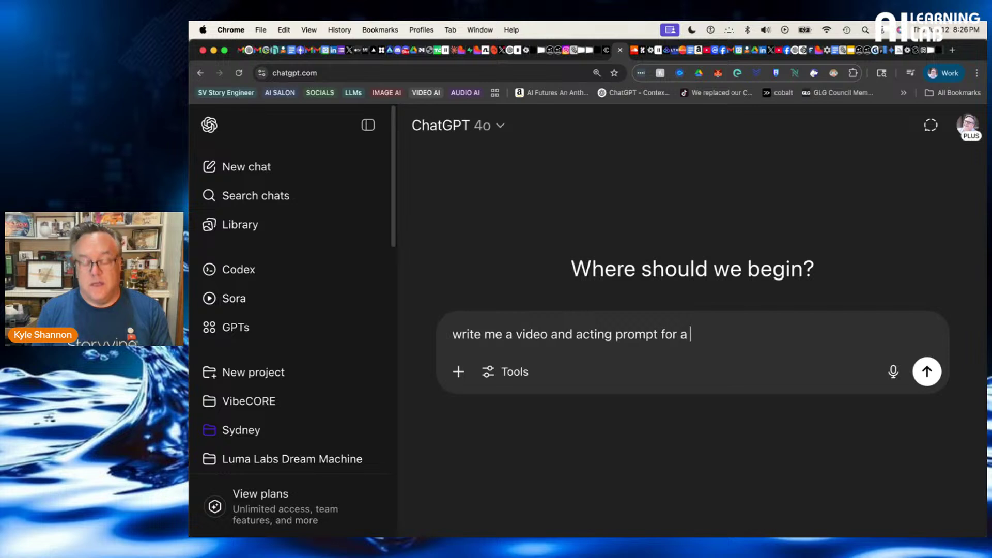
text( since clip o)
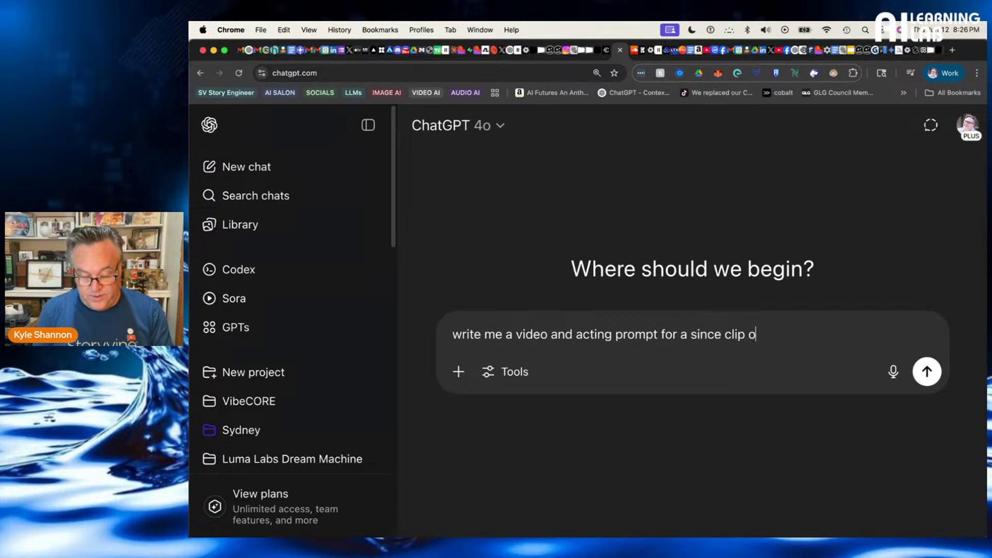
text(f a bigfoo)
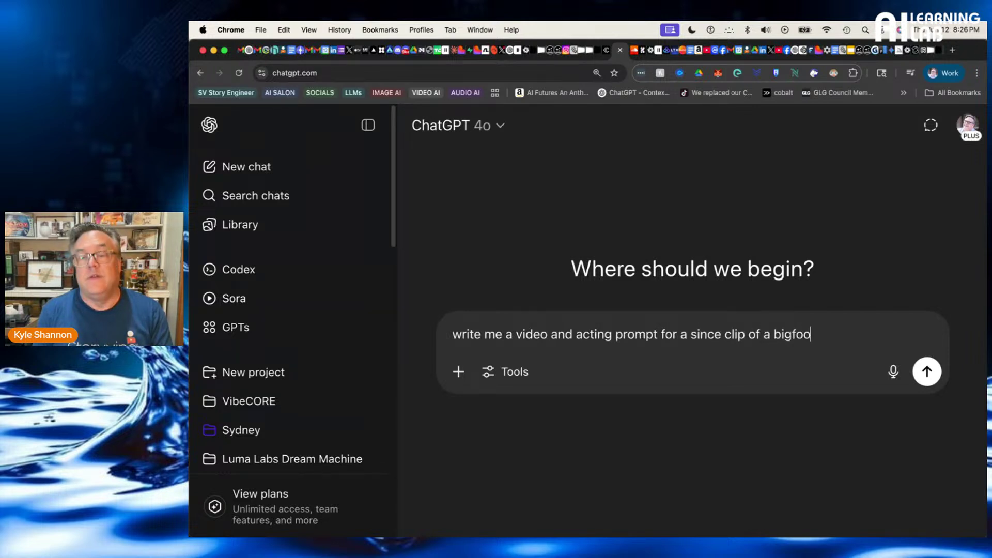
text(r vl)
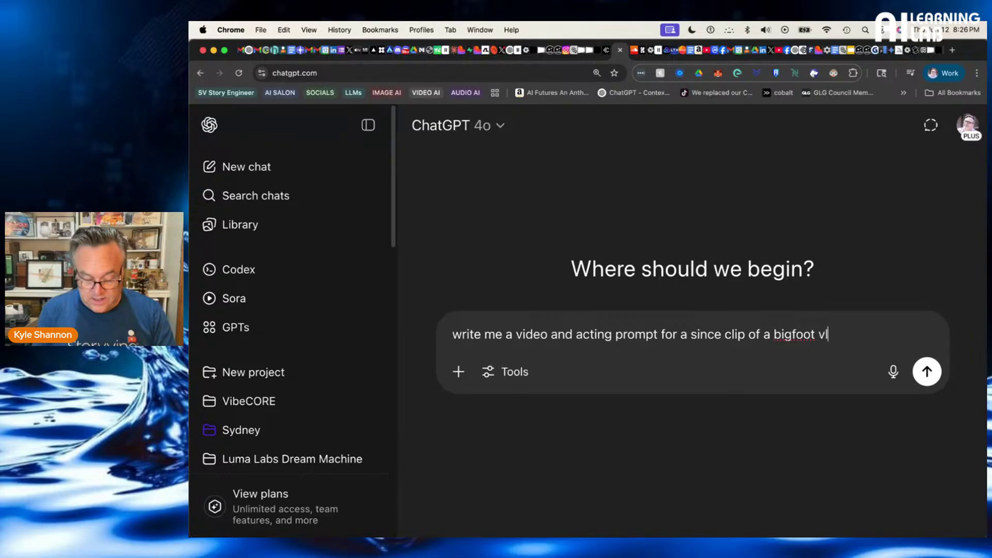
text(ogging. )
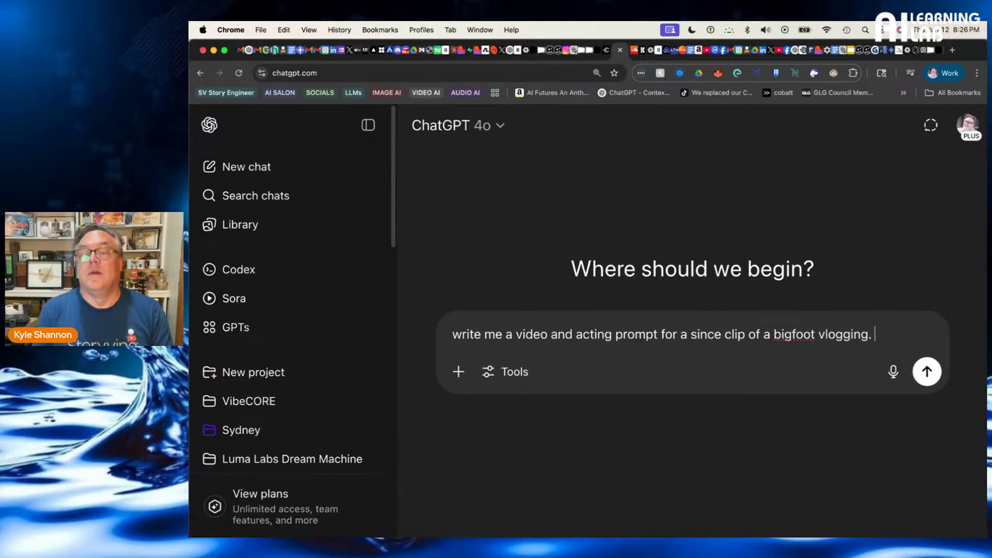
text(Makr i)
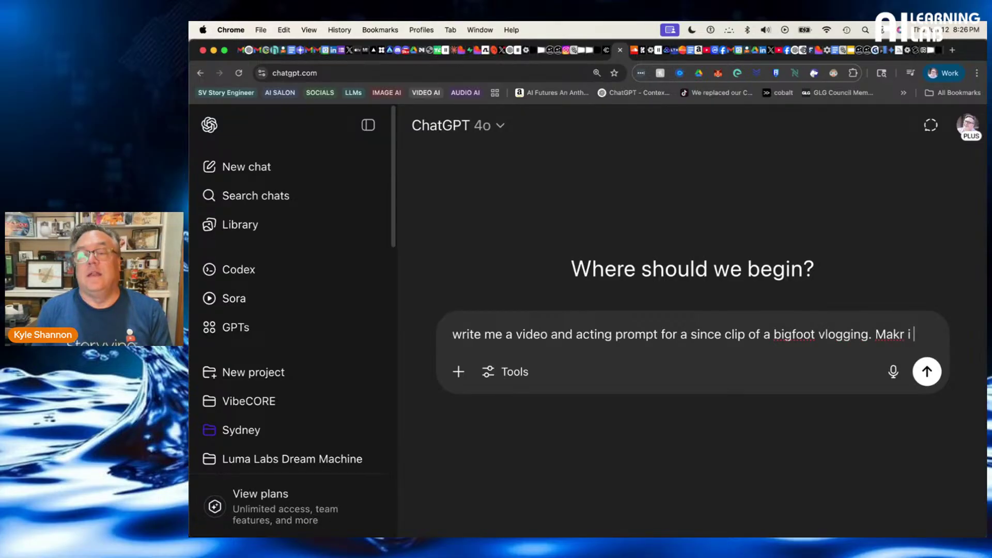
text(iy)
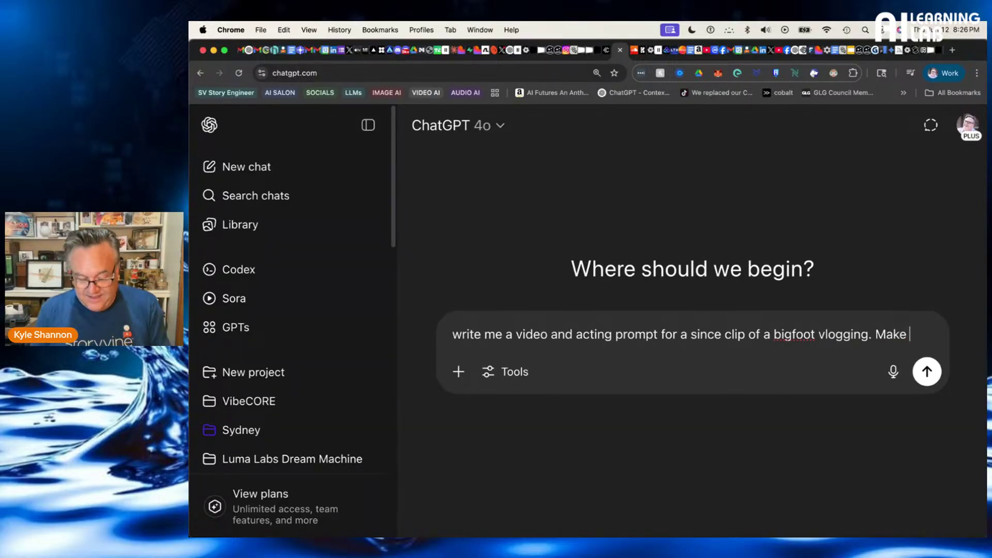
text(it)
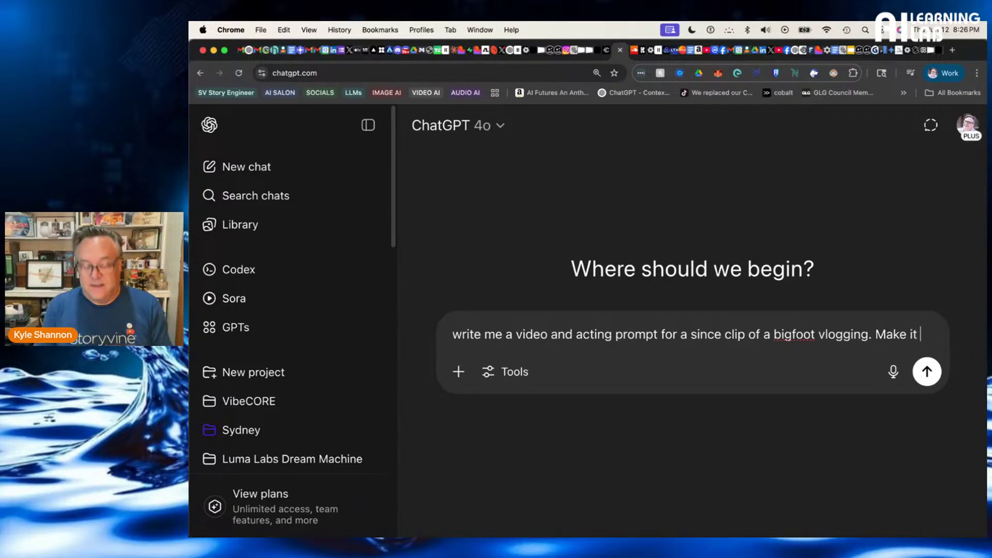
text( hilarious)
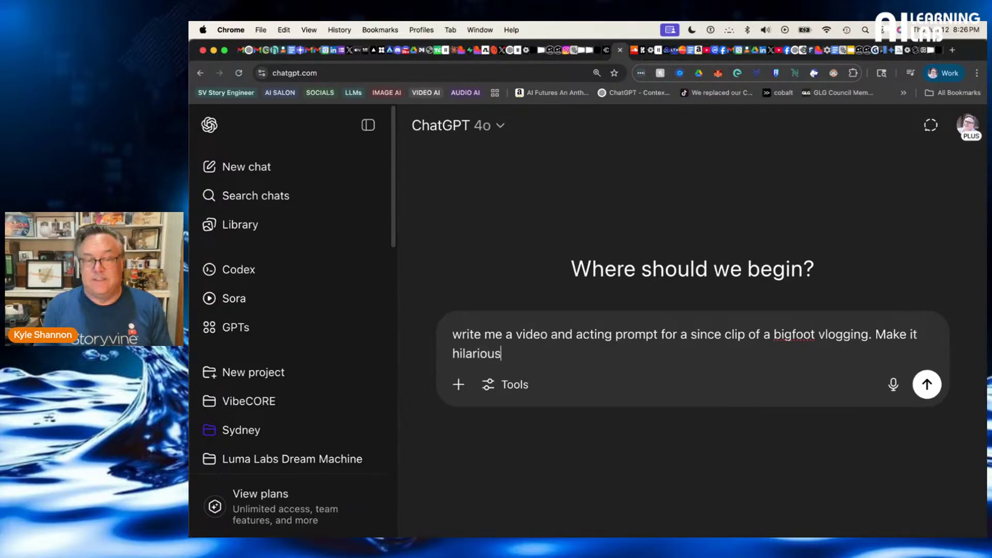
key(Return)
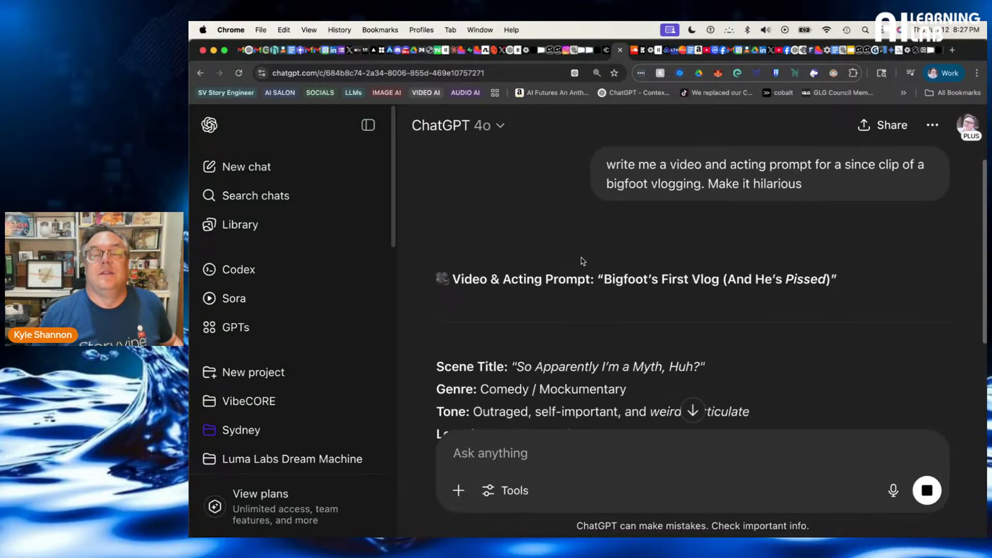
Skim the generated vlog prompt and send the follow-up "sorry make it an 8 second clip. no edits"
scroll(583, 261, down, 3)
scroll(583, 261, down, 1)
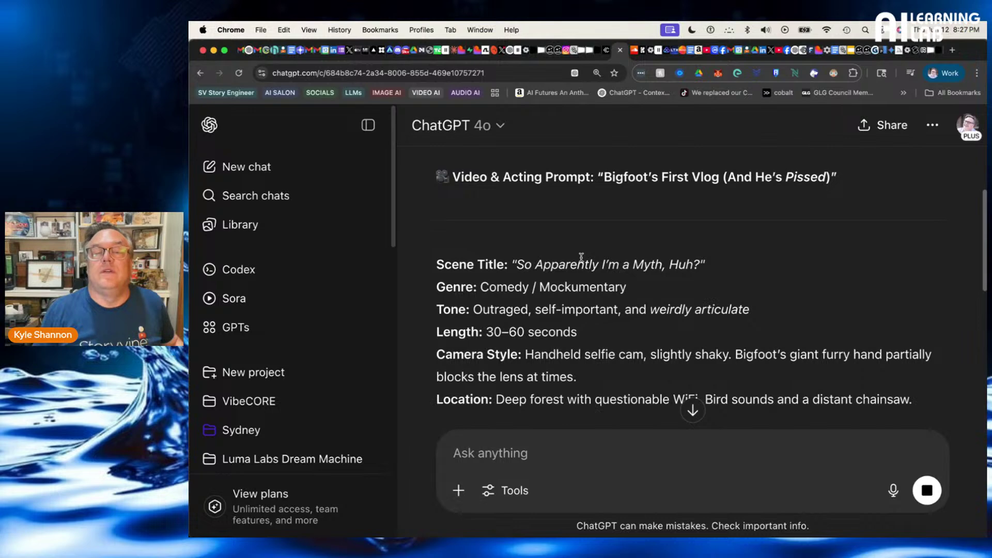
scroll(620, 341, down, 5)
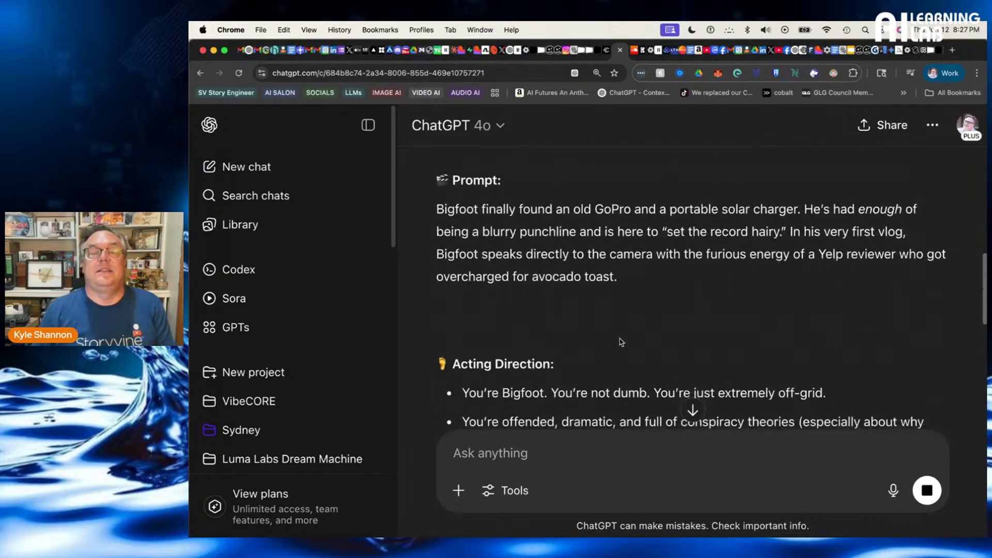
scroll(622, 342, down, 1)
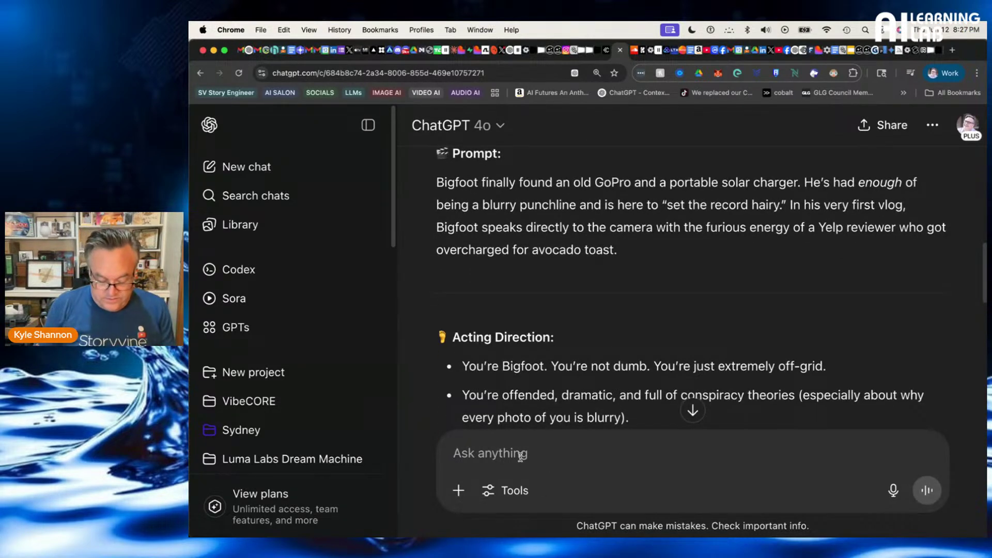
text(sorr)
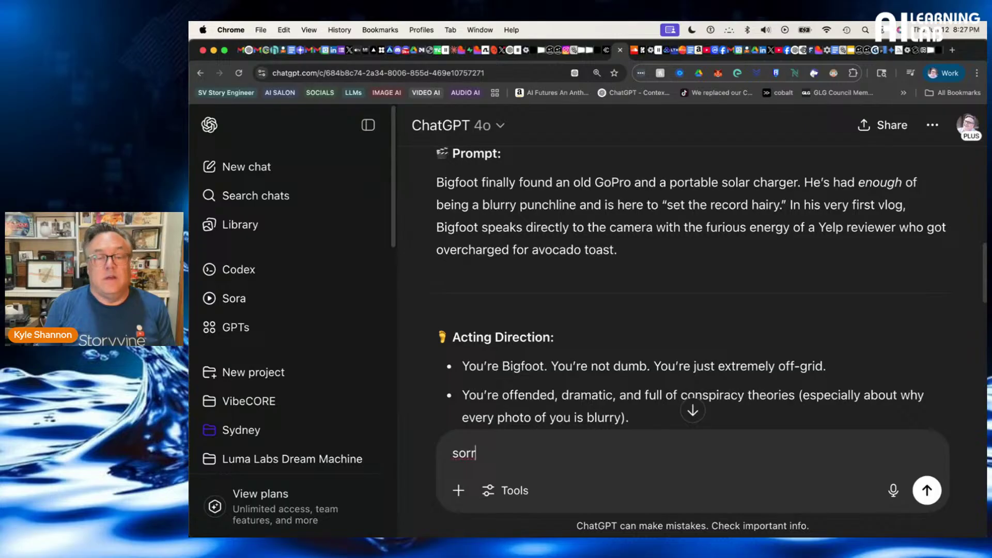
text(y make)
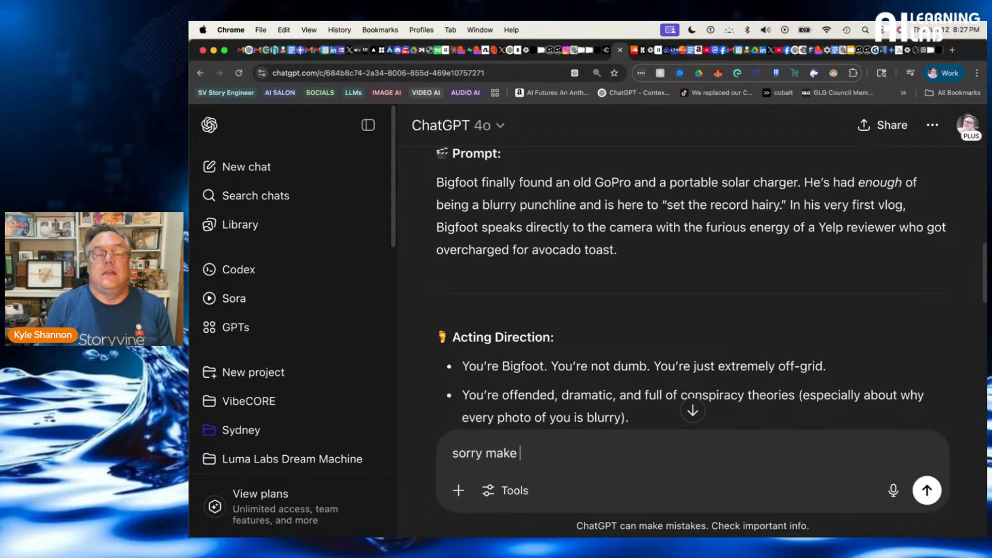
text( it a)
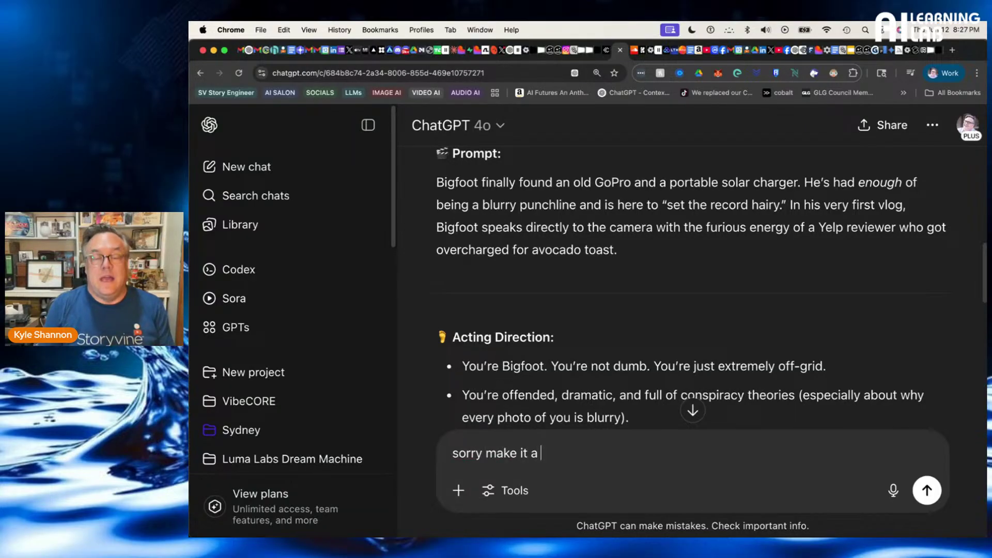
text(n 8 secon)
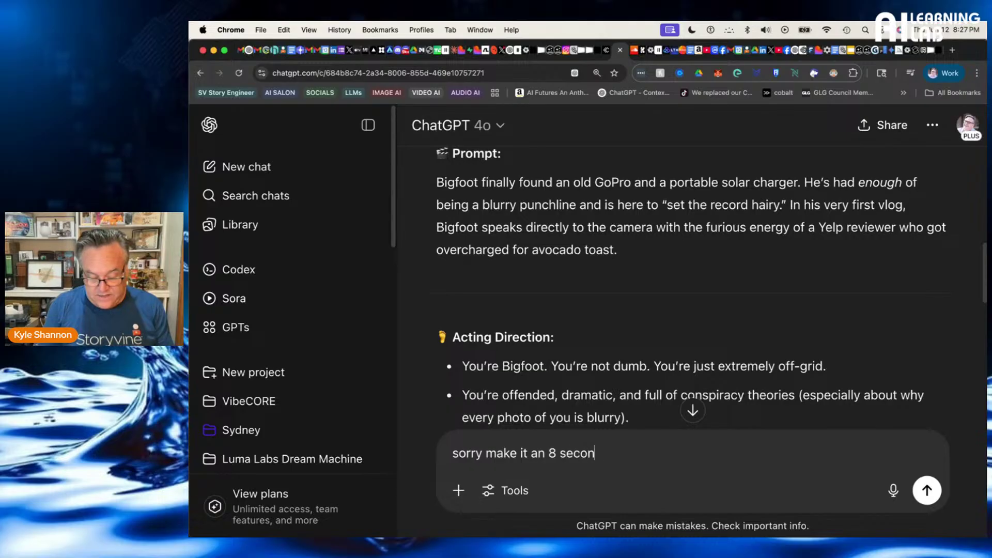
text(d clip. no)
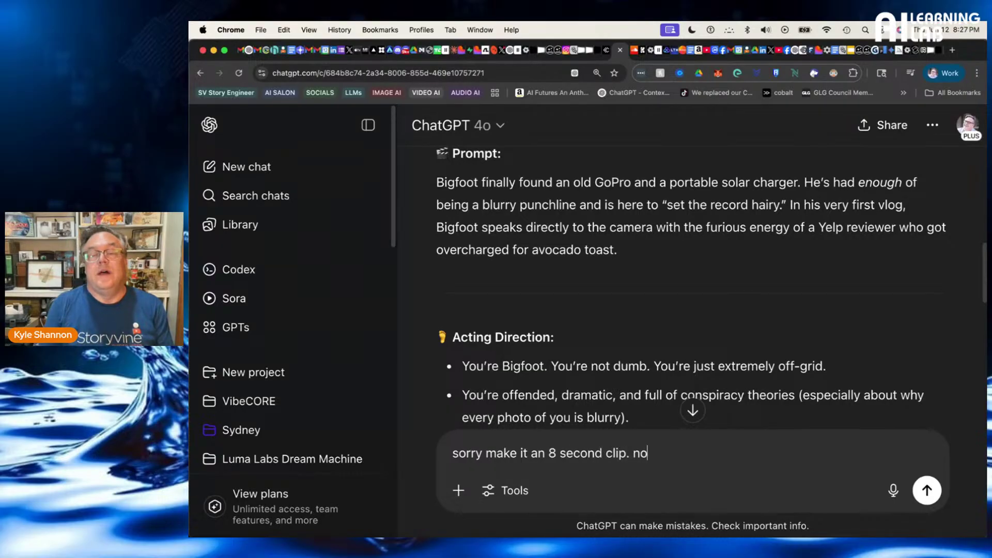
text( edits)
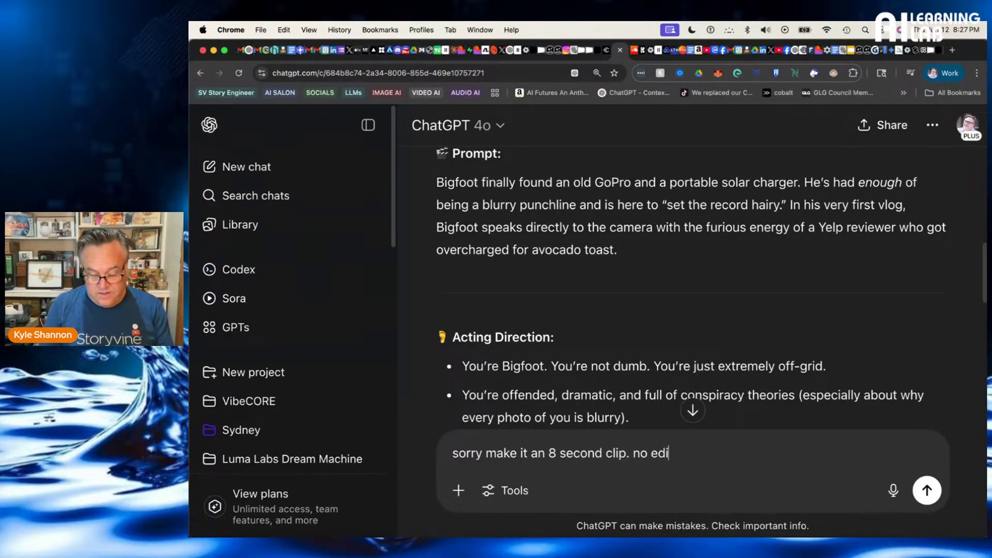
key(Return)
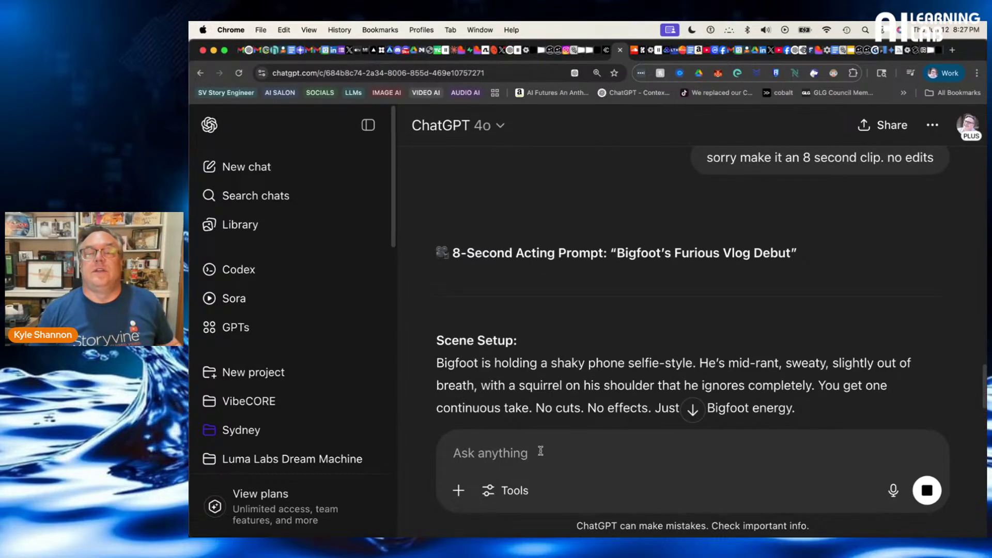
Read through the 8-second Bigfoot response, examining its scene setup, acting prompt and notes
scroll(737, 318, down, 2)
scroll(737, 318, down, 1)
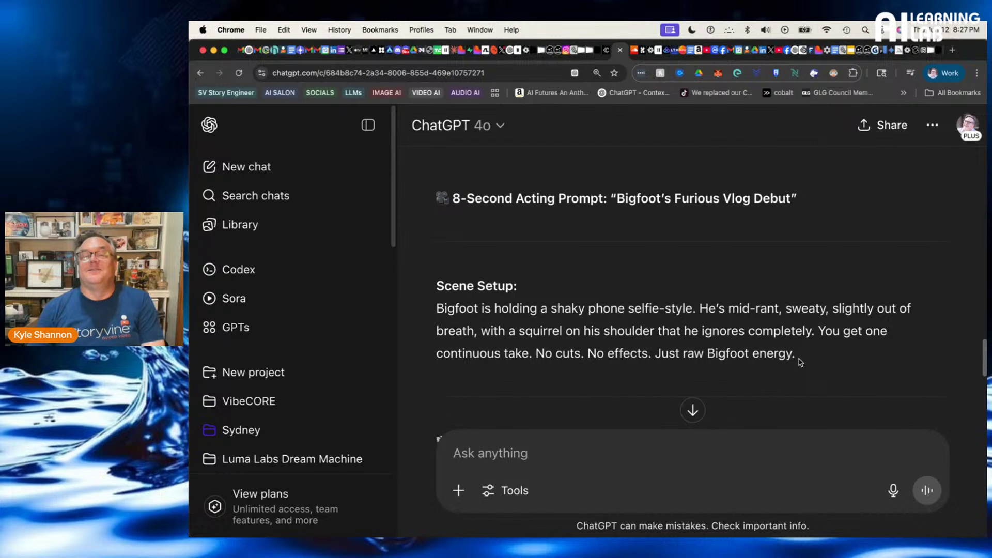
scroll(803, 359, down, 3)
scroll(805, 356, down, 3)
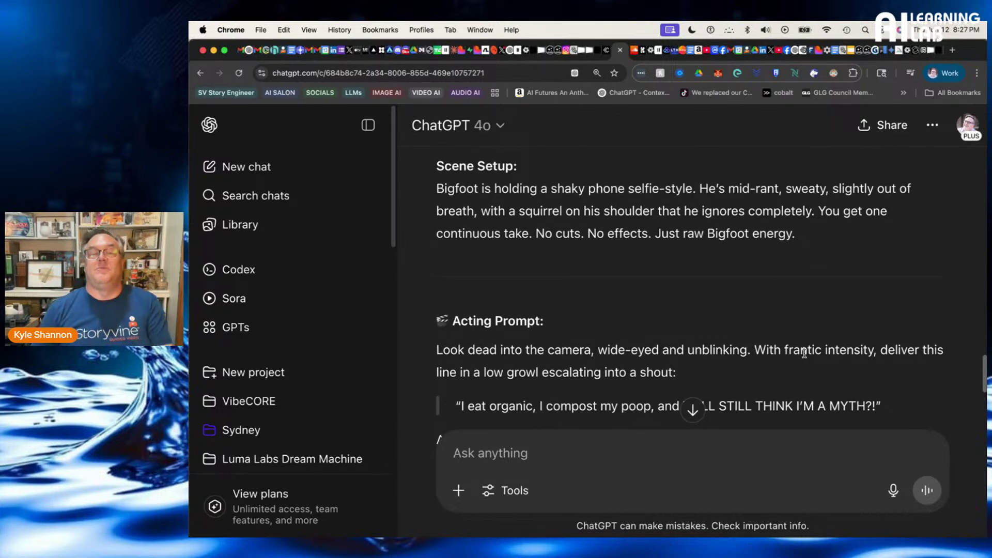
scroll(804, 353, down, 4)
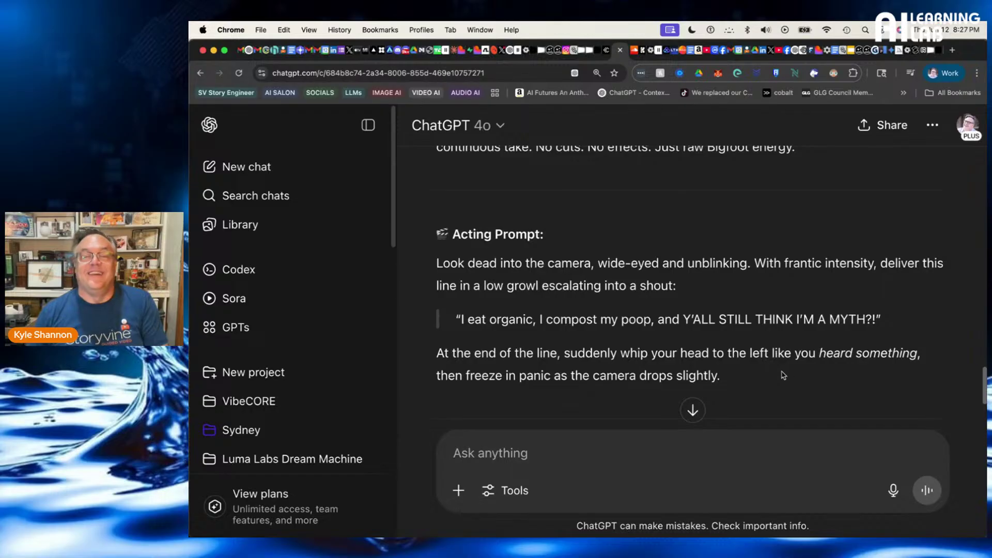
scroll(736, 360, down, 3)
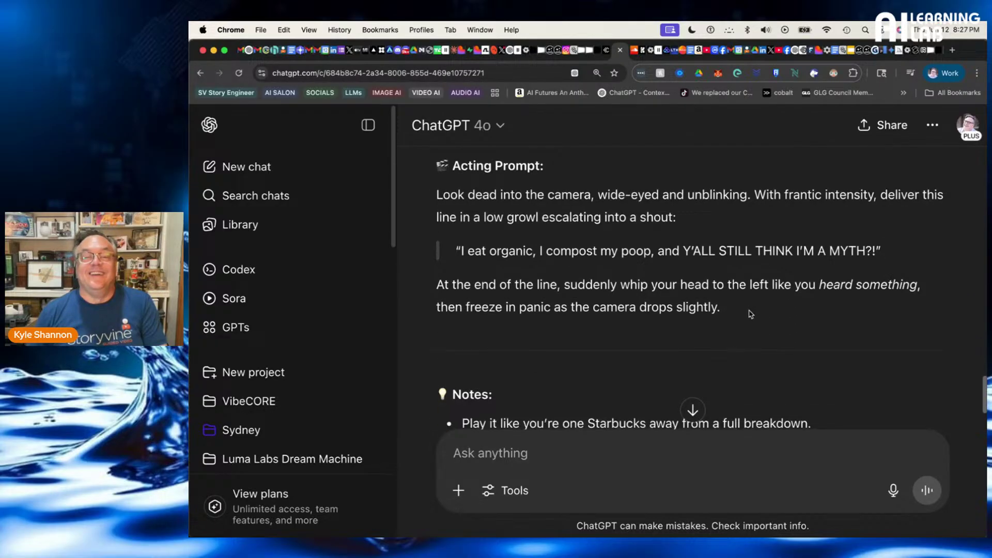
scroll(750, 314, down, 3)
scroll(754, 316, up, 2)
scroll(755, 317, up, 1)
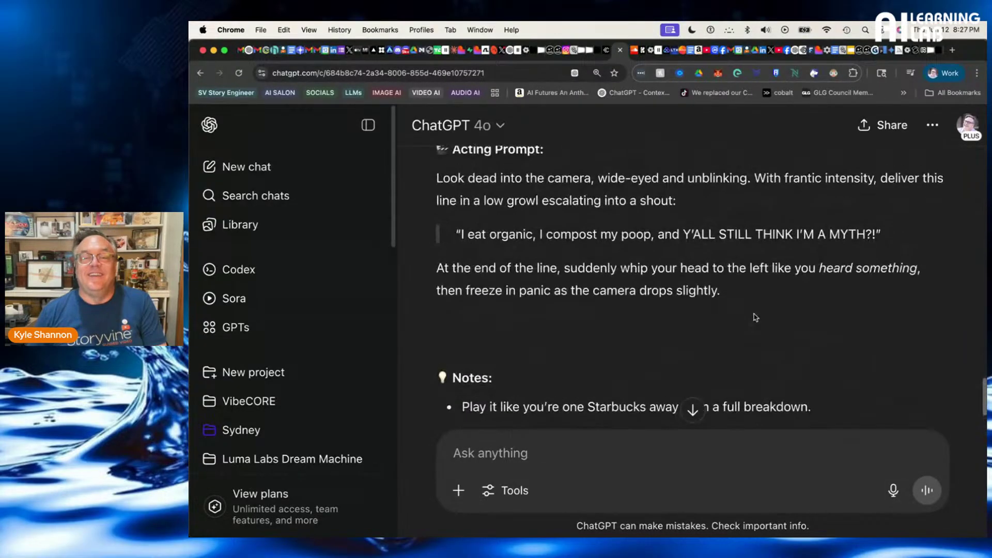
scroll(755, 317, down, 5)
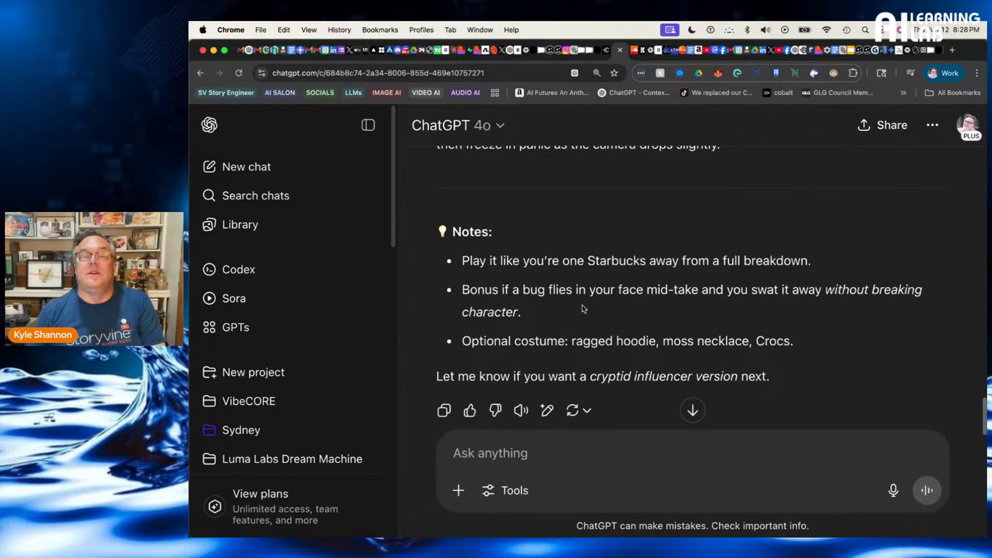
drag(795, 344, 505, 261)
scroll(502, 260, up, 10)
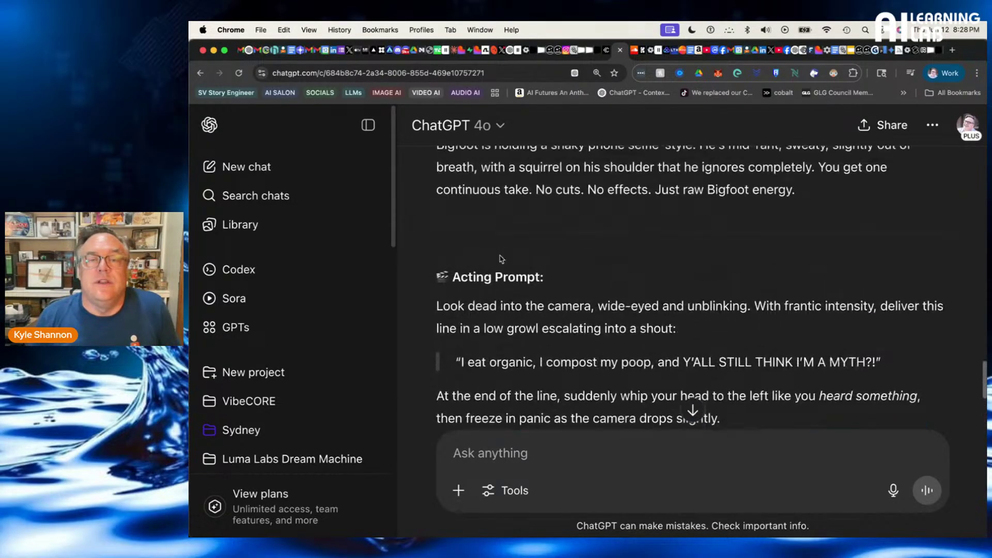
Copy the 8-second Bigfoot prompt from the scene setup text through the notes and switch to the open Google Flow project
scroll(499, 259, up, 1)
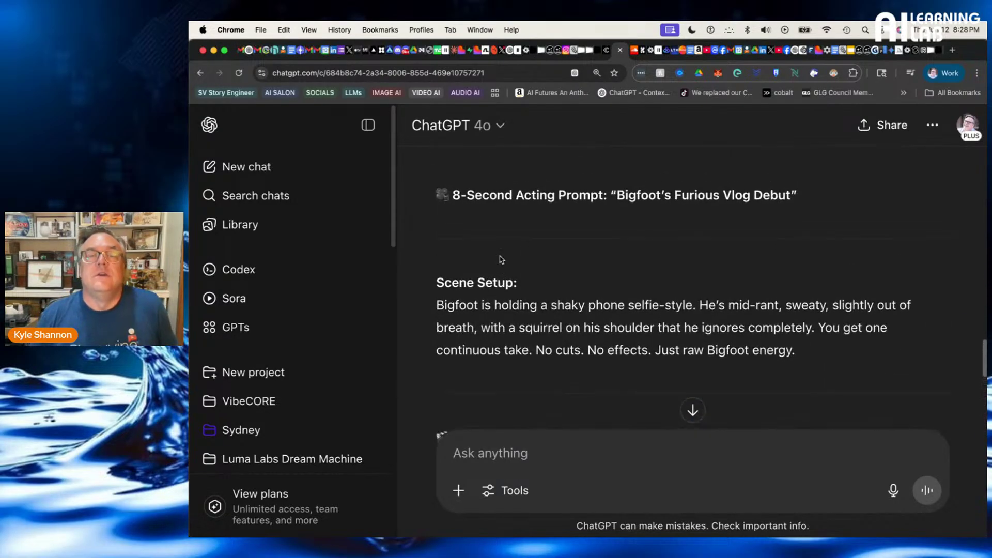
triple_click(434, 309)
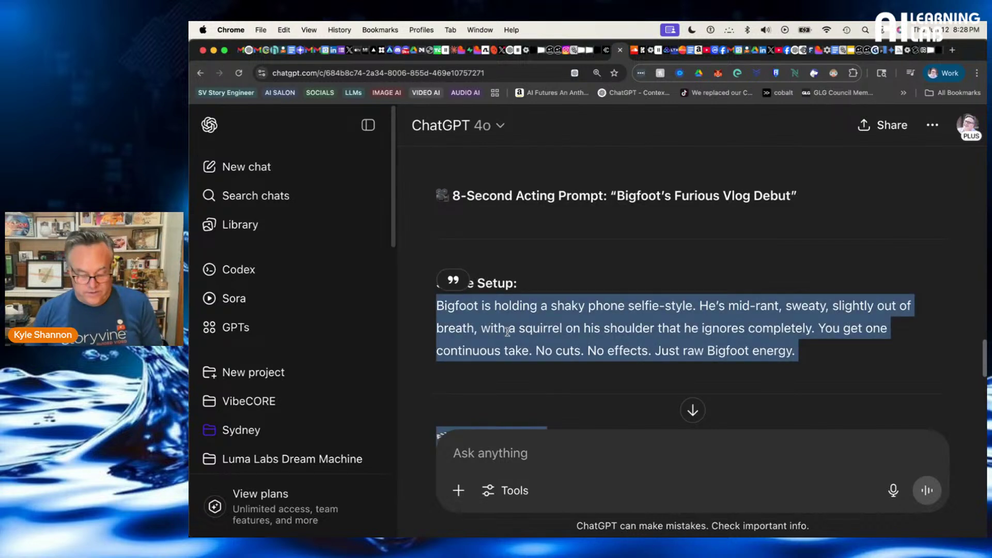
key(super+c)
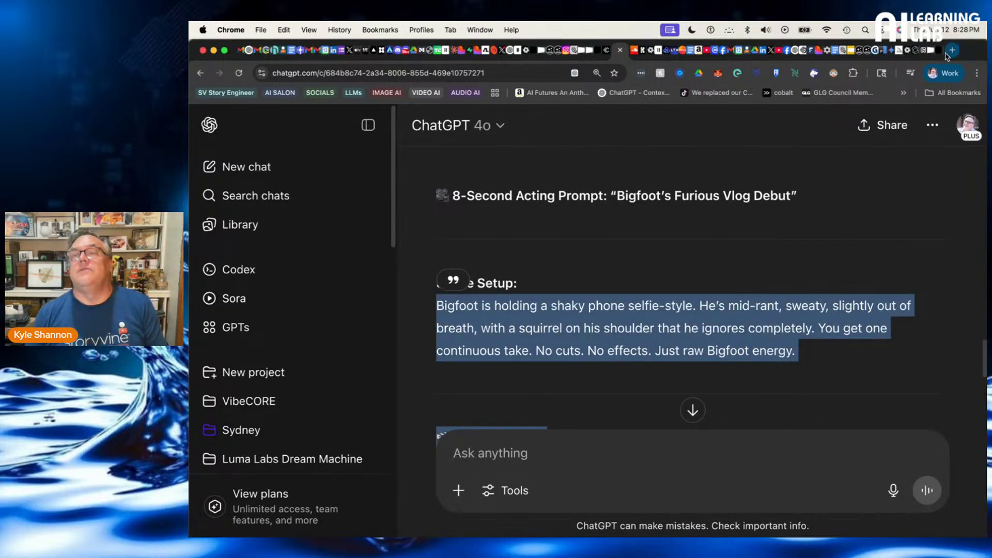
click(940, 53)
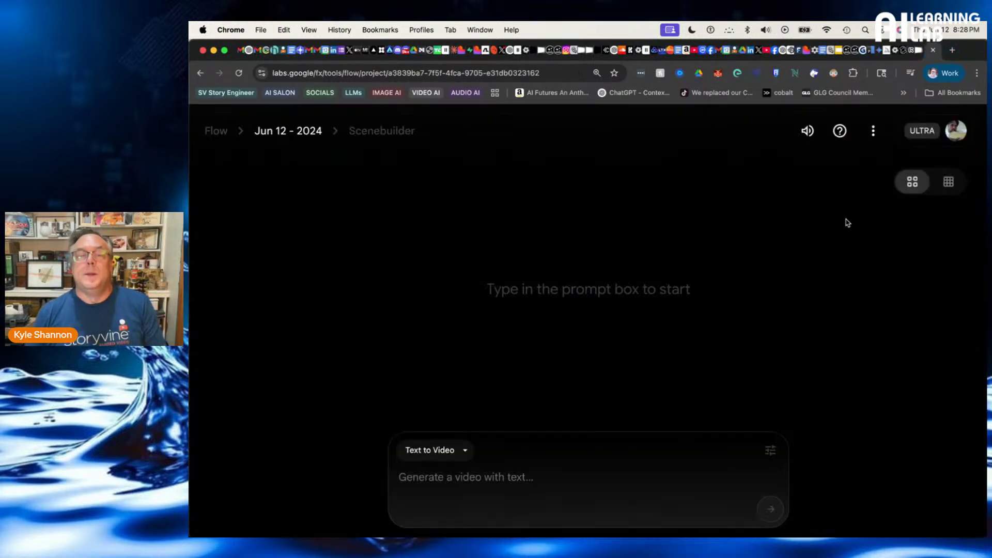
Keep the Text to Video mode and set the generation model to Veo 3 - Fast (Text to Video)
click(433, 451)
click(580, 408)
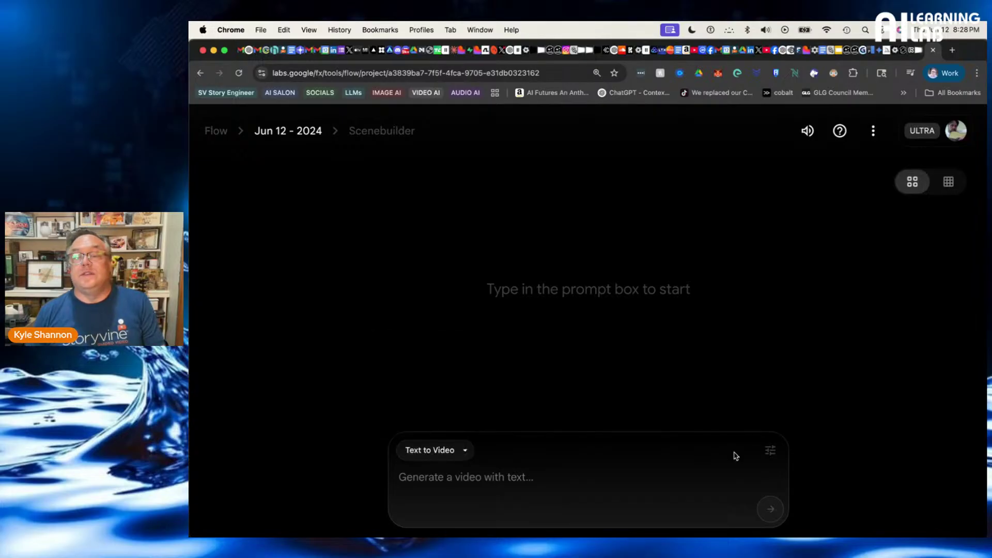
click(770, 451)
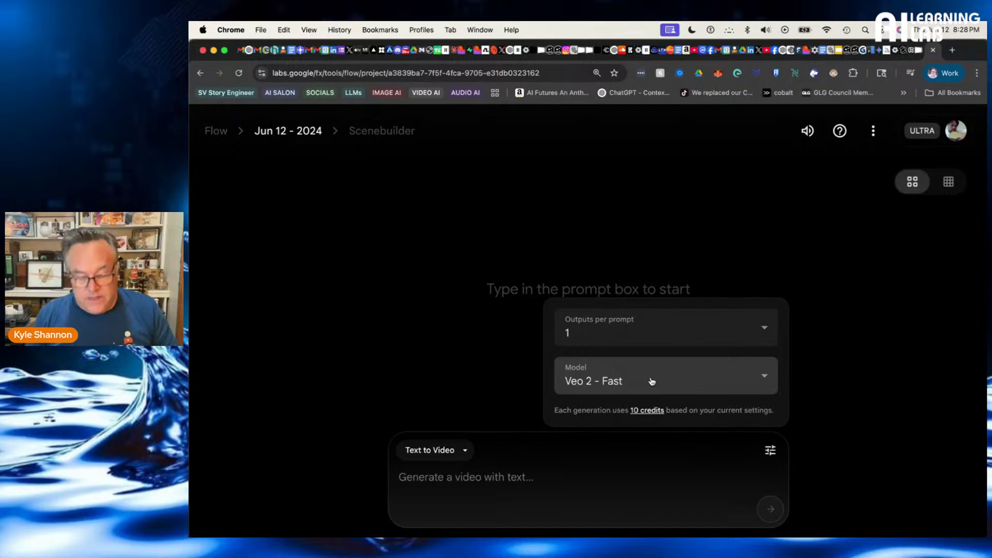
click(747, 218)
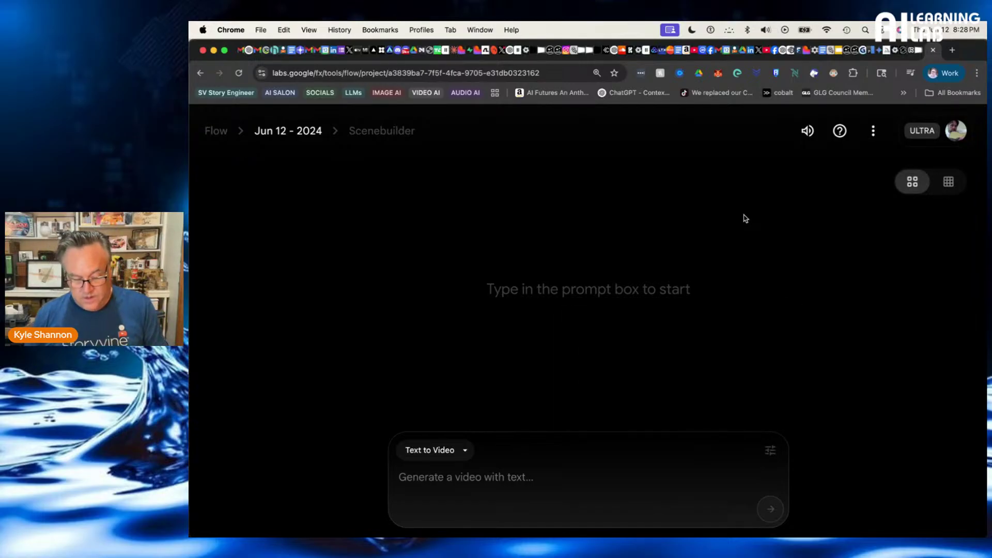
key(super+equal)
key(super+equal)
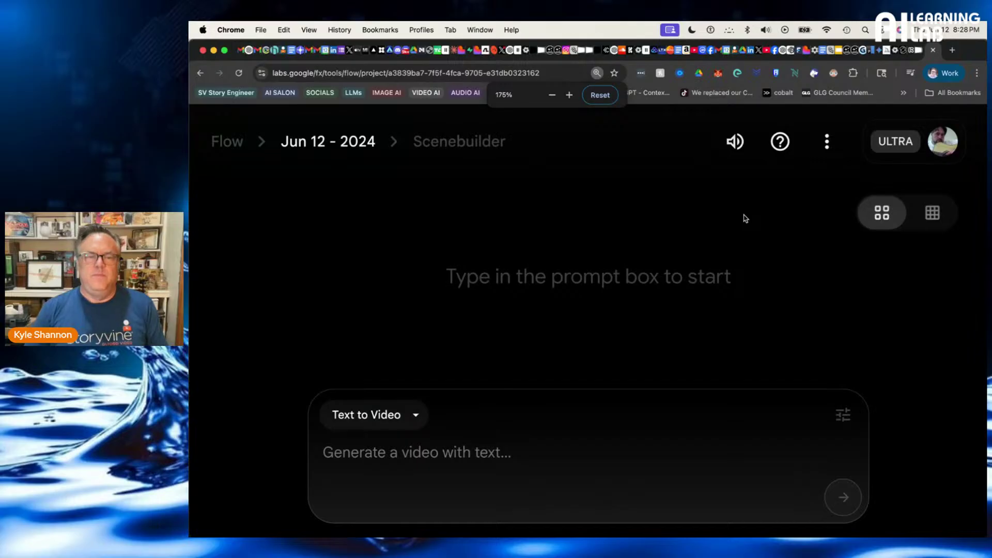
click(842, 415)
click(704, 311)
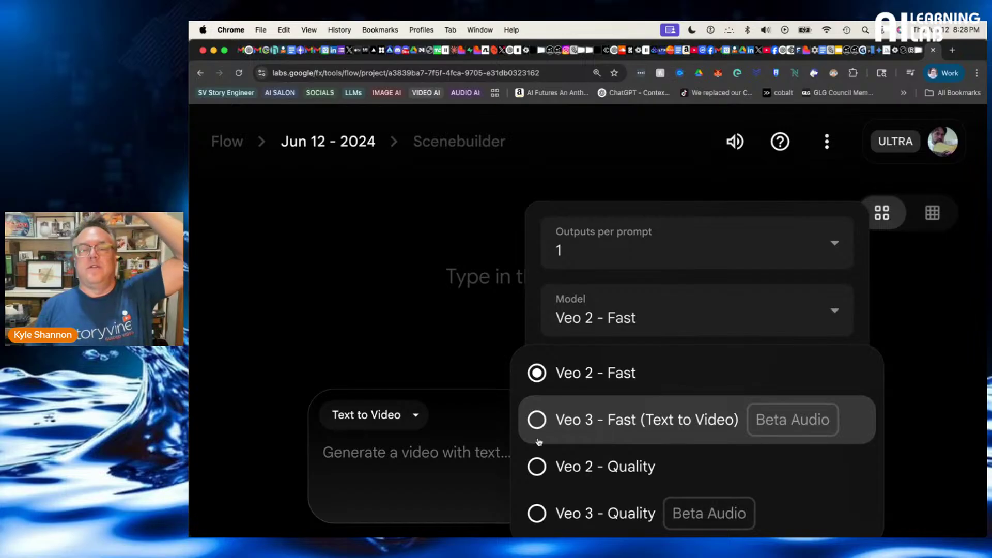
click(532, 423)
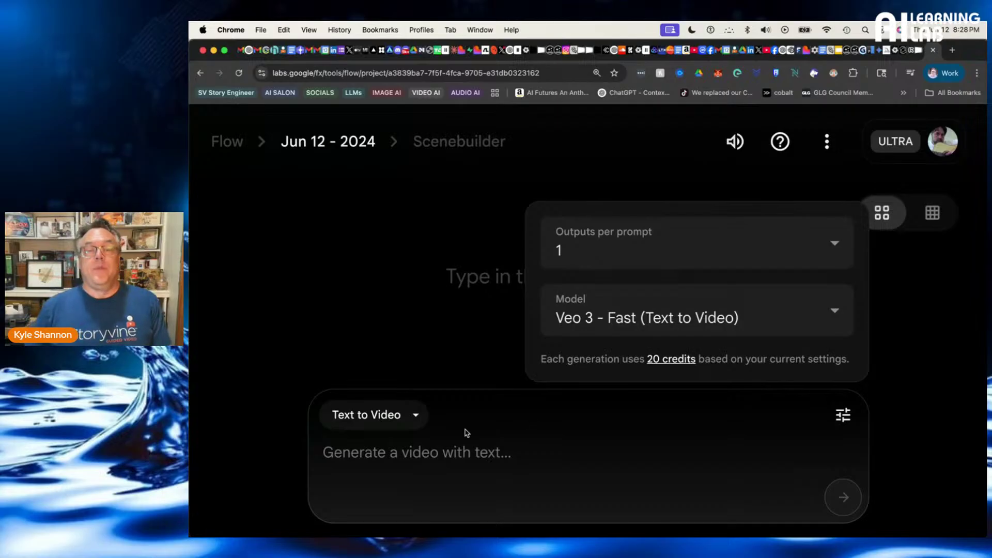
Paste the copied Bigfoot prompt into the video prompt box and start the generation
click(409, 468)
key(super+v)
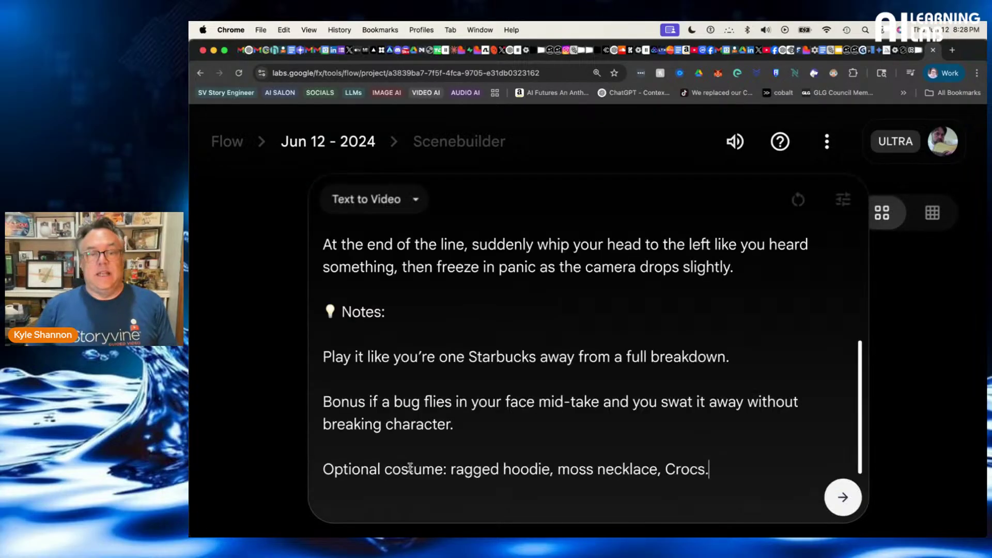
click(842, 498)
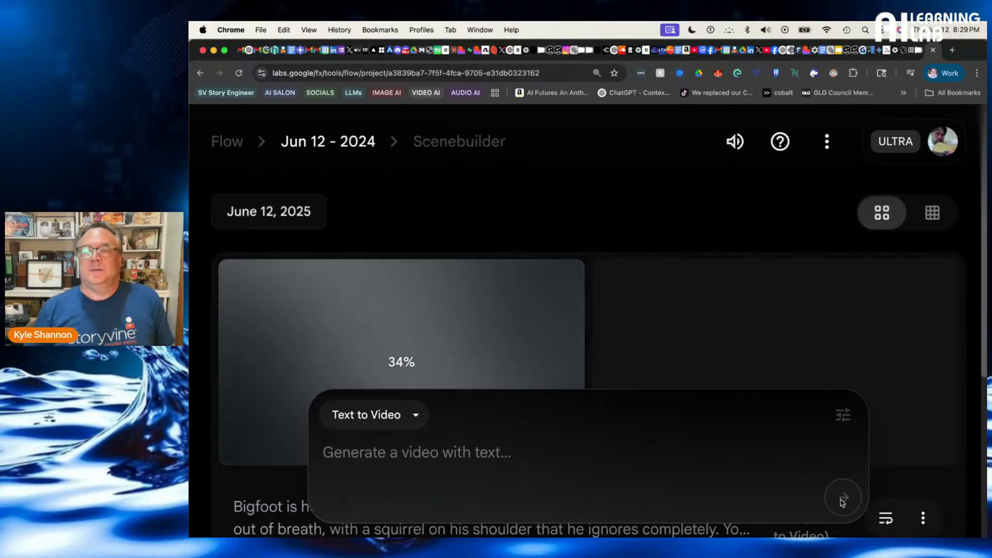
scroll(610, 290, down, 2)
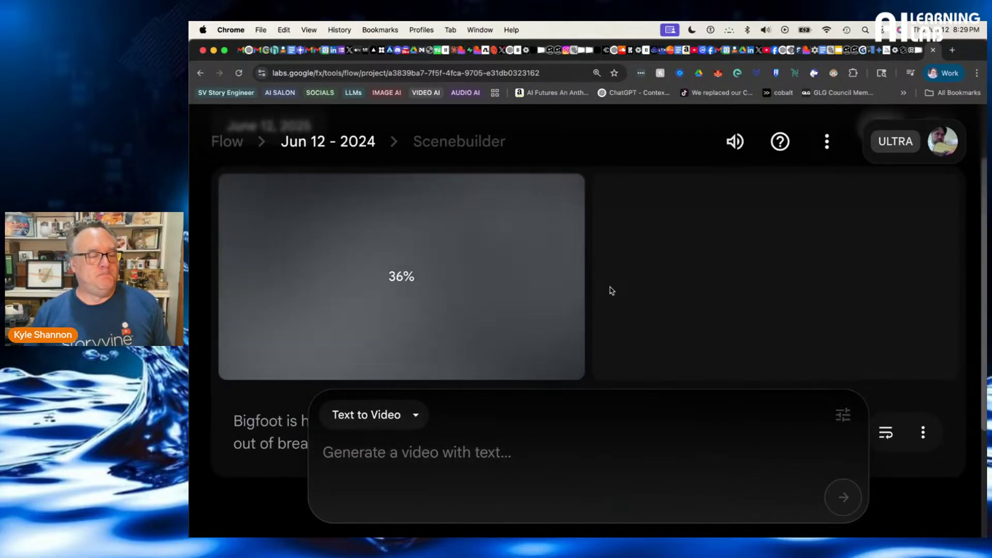
scroll(601, 310, down, 2)
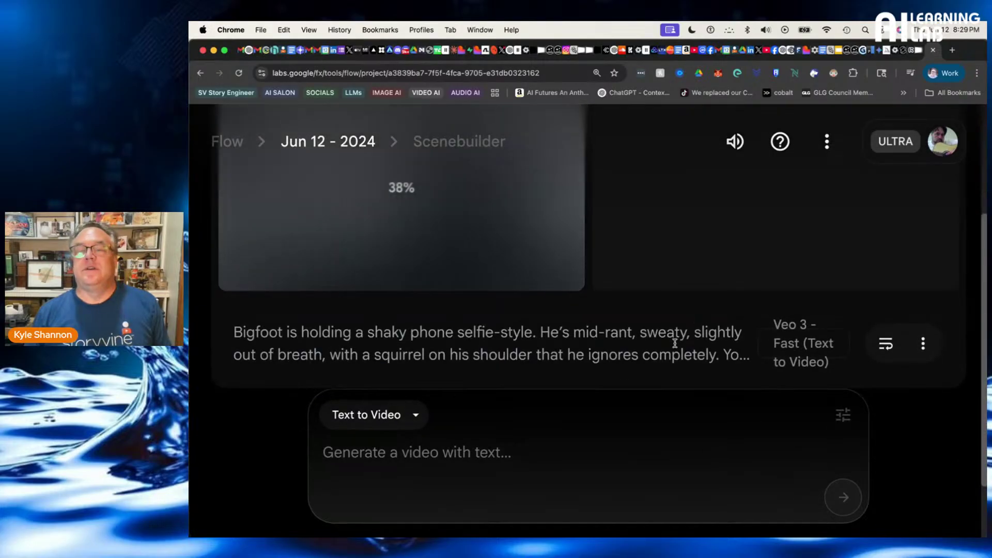
scroll(678, 344, up, 2)
scroll(677, 344, up, 1)
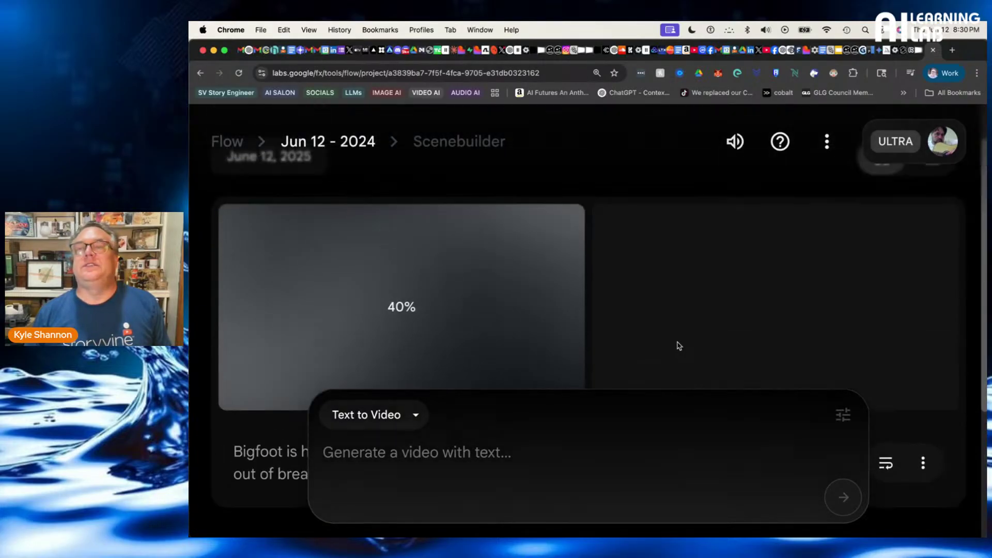
Switch to Runway's Chat Mode and send "hey I want to make one of those bigfoot vlogging parody videos. Make me an image to start"
click(919, 54)
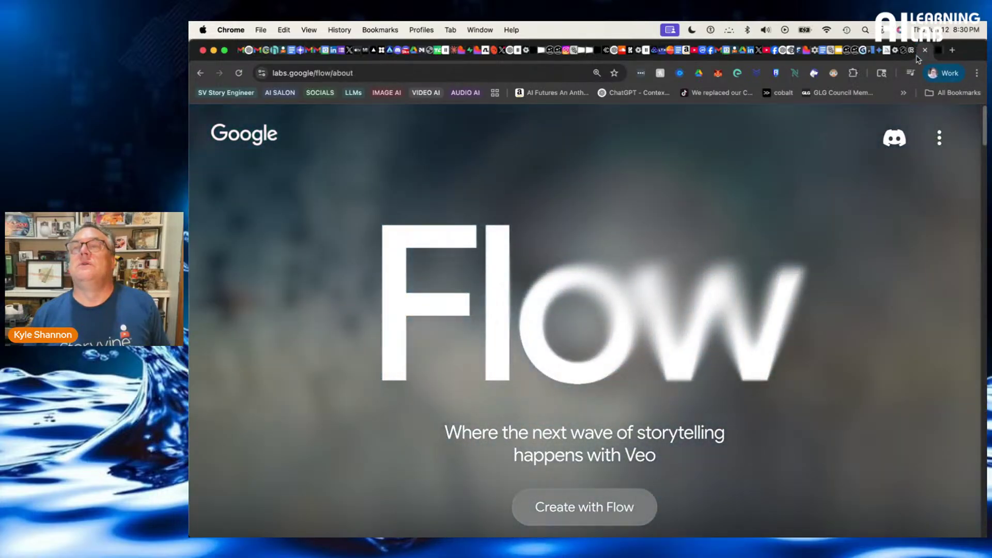
click(916, 54)
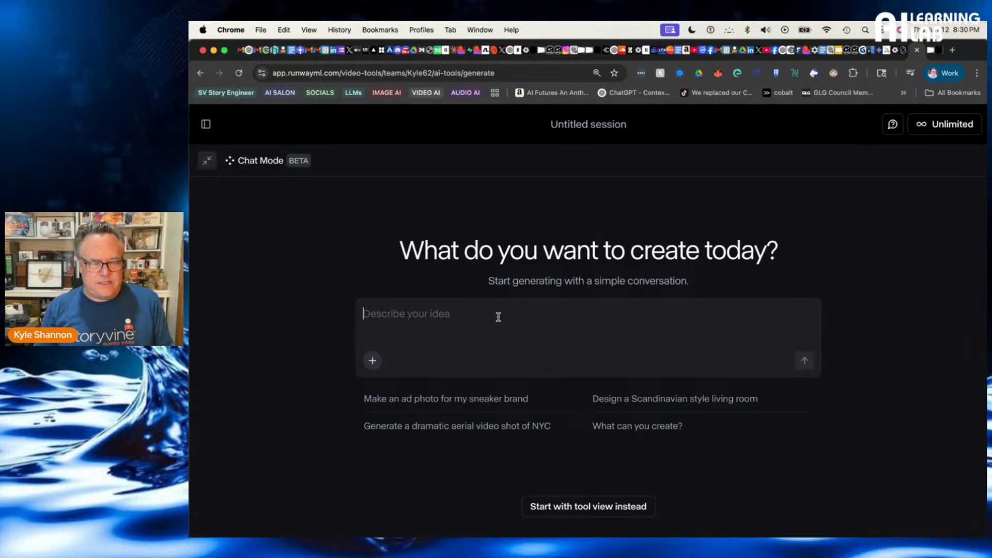
text(he)
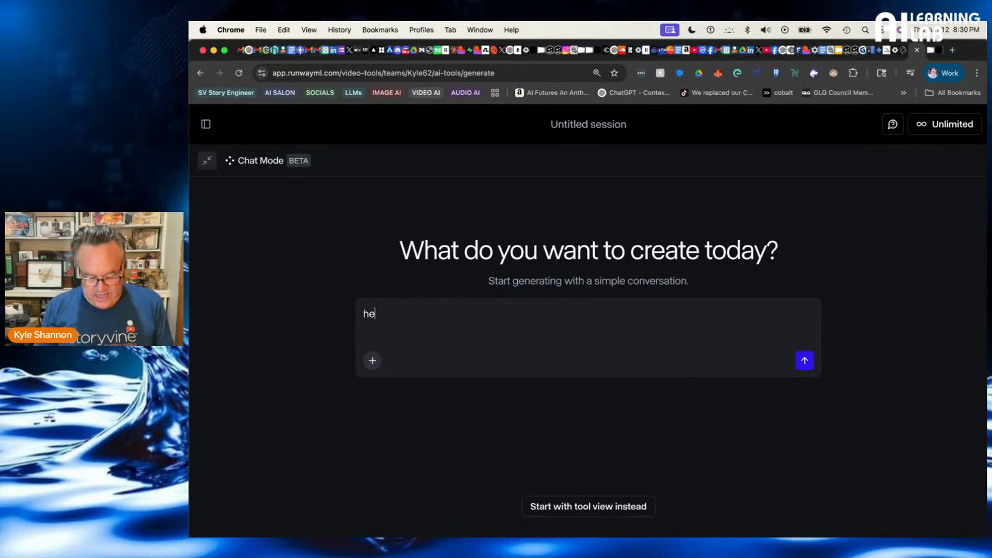
text(y I want to)
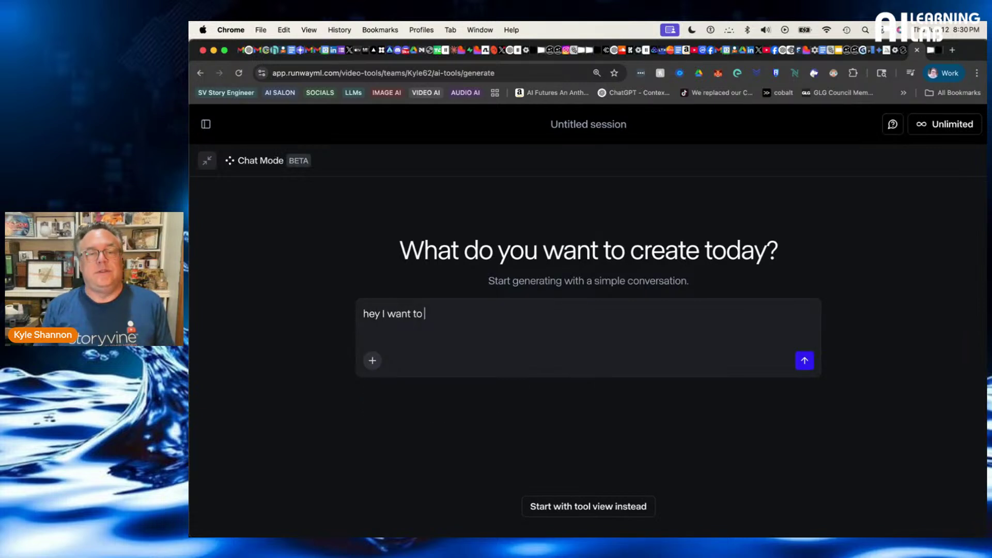
text( make o)
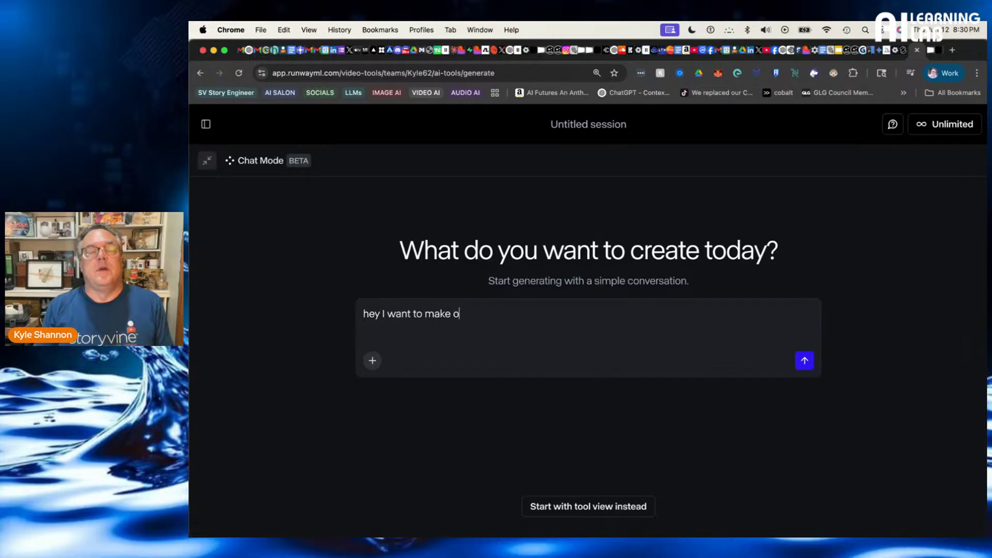
text(ne of those bigfoot vlo)
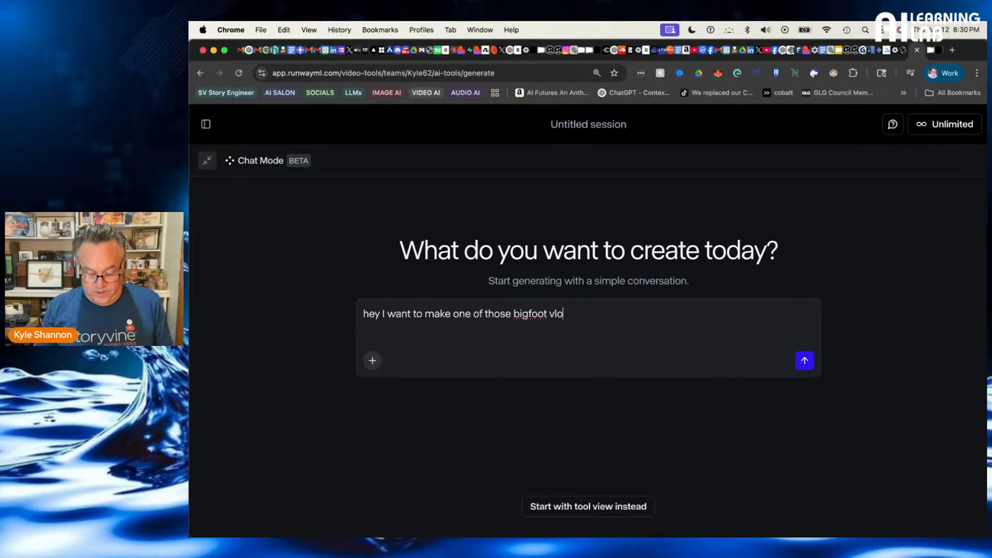
text(para)
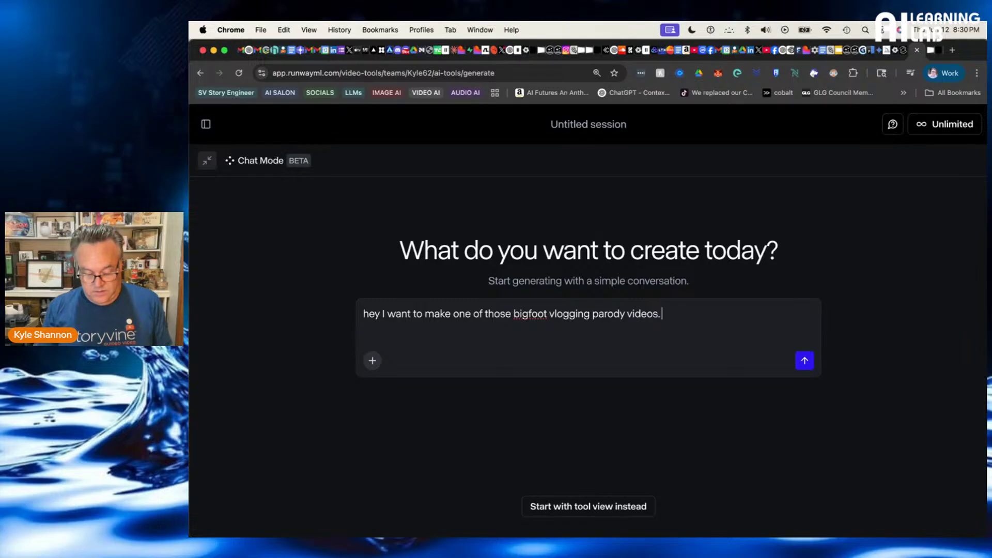
text(Make me)
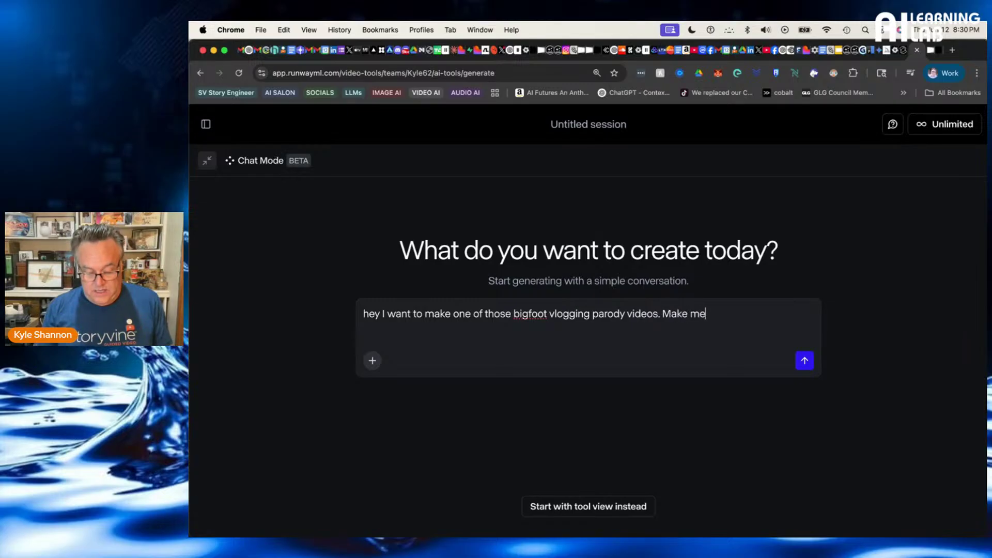
text( an image to s)
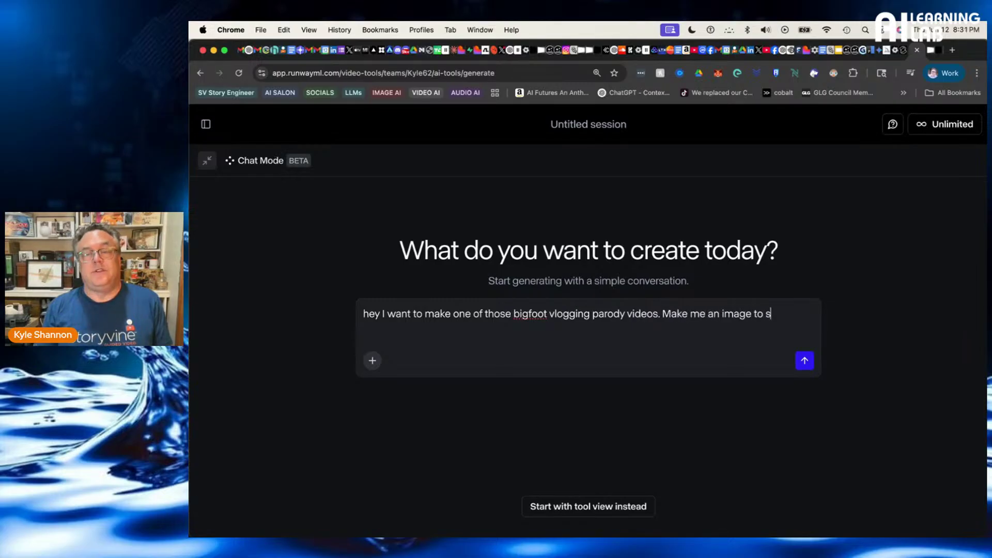
text(tart)
key(Return)
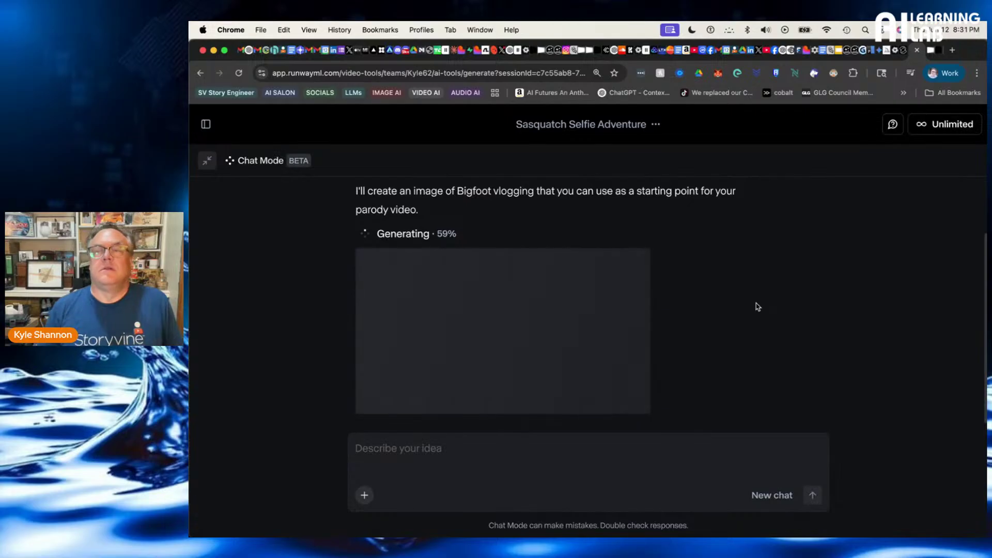
Return to the Google Flow project, play the generated Bigfoot clip and pause it partway through
click(940, 52)
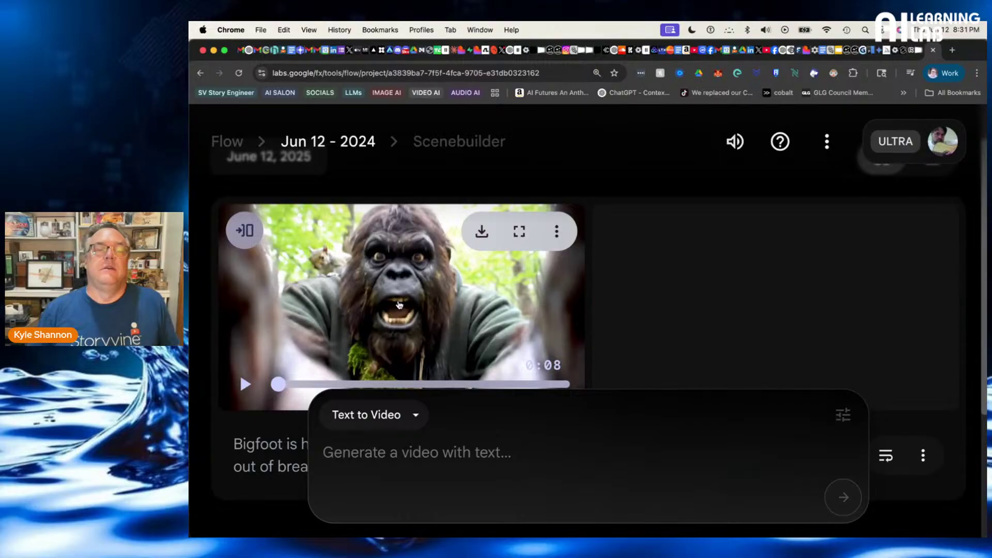
scroll(418, 334, down, 2)
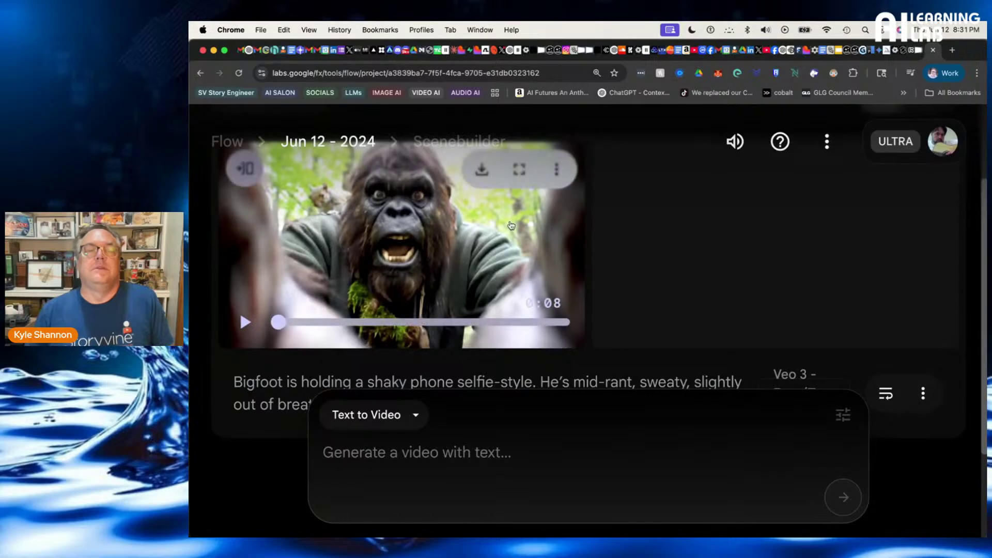
click(516, 173)
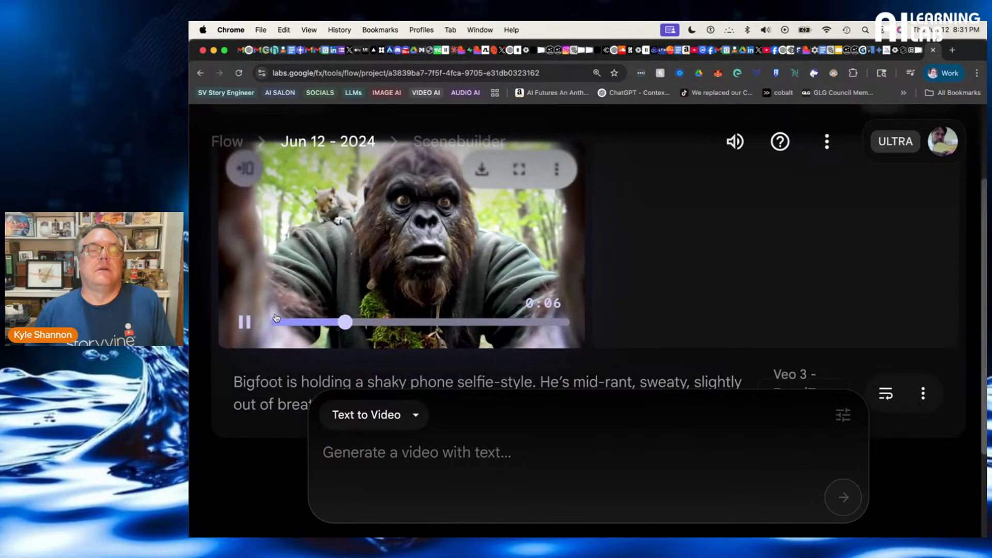
click(244, 324)
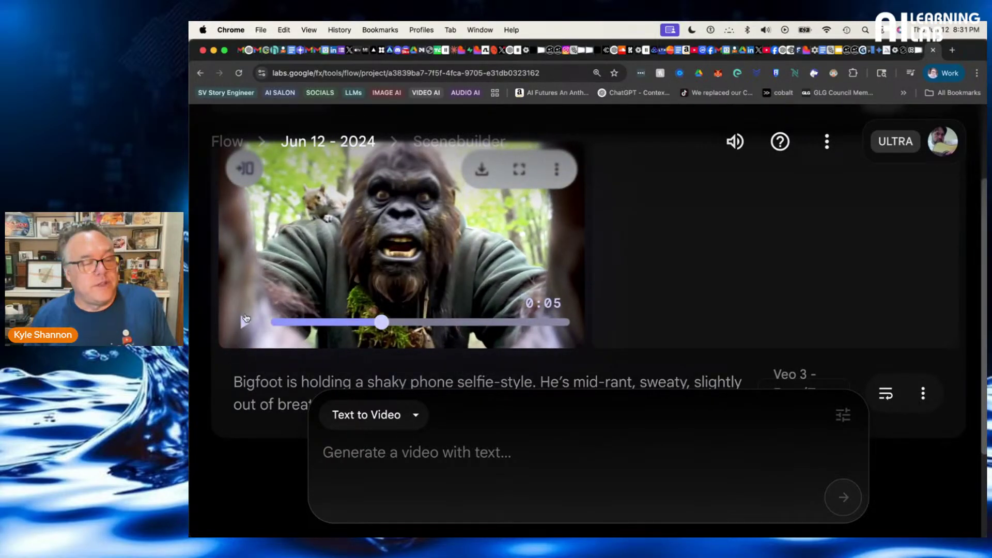
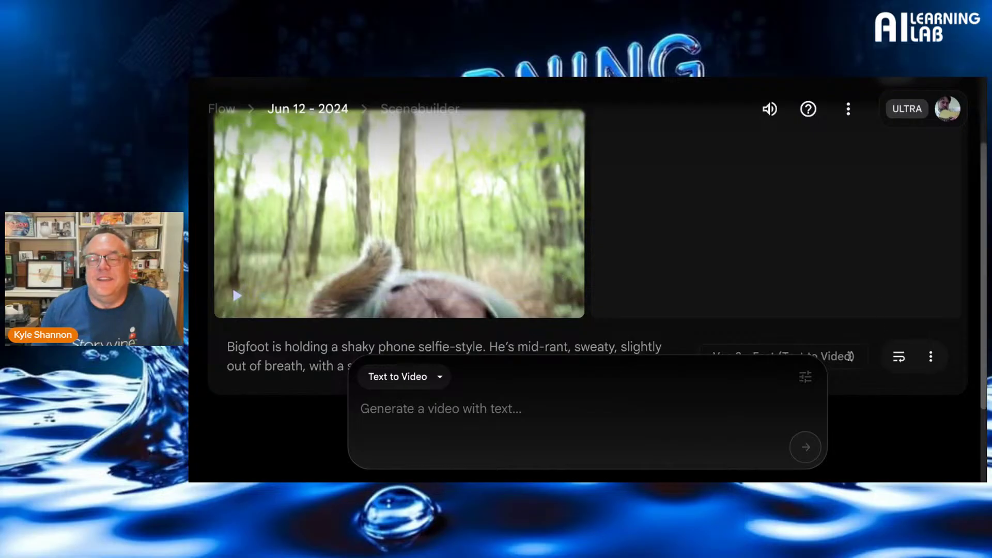
scroll(724, 283, down, 2)
click(931, 266)
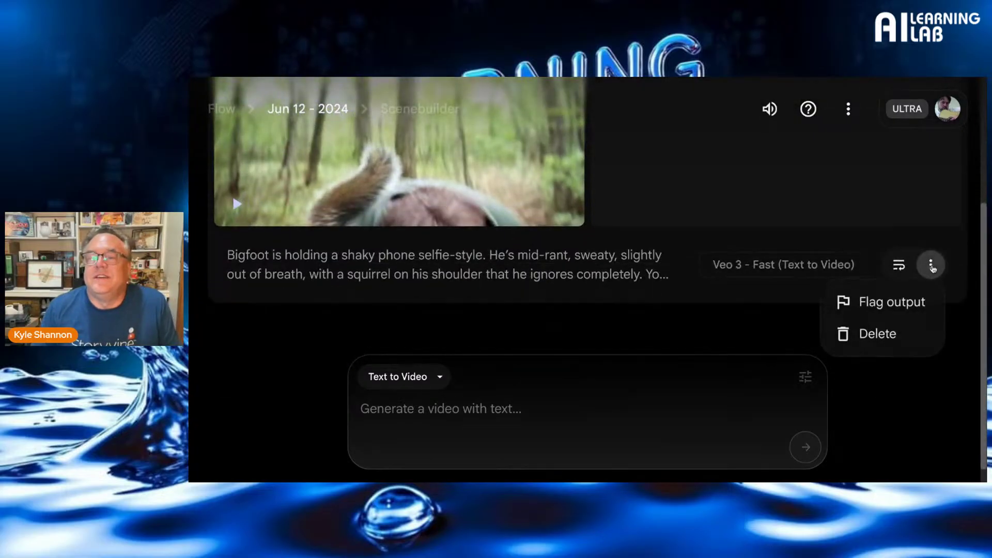
scroll(701, 181, up, 3)
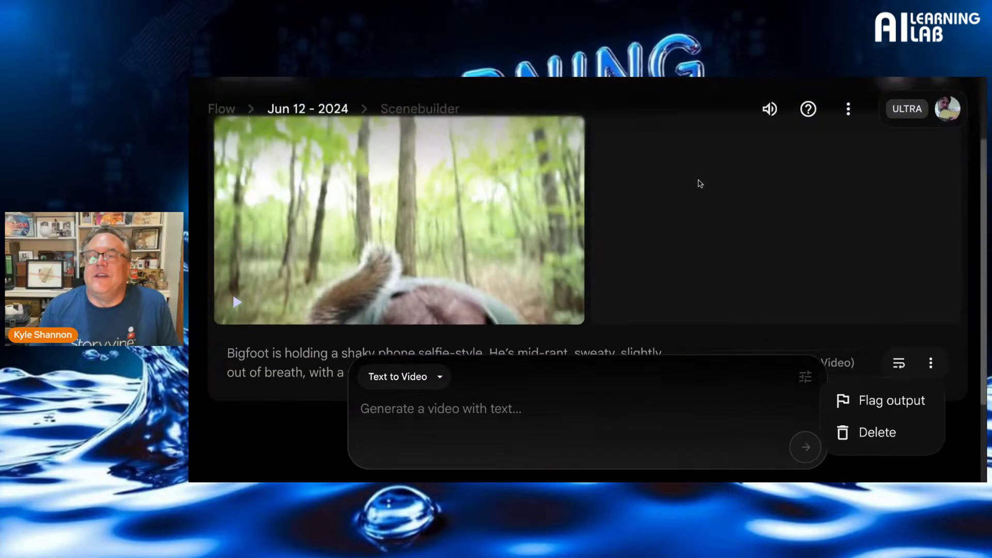
click(849, 108)
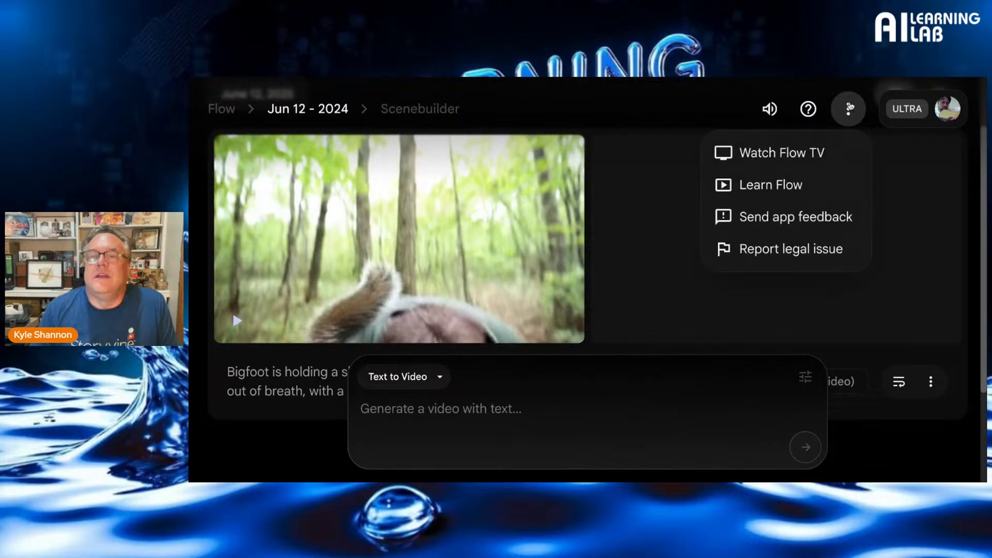
click(623, 143)
Play the generated Bigfoot clip again
mouse_move(436, 195)
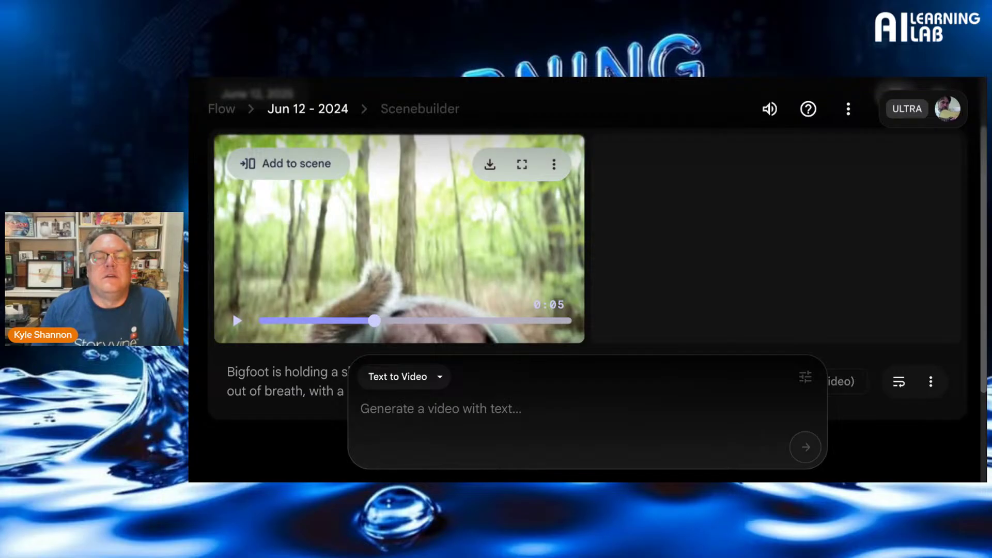
click(532, 240)
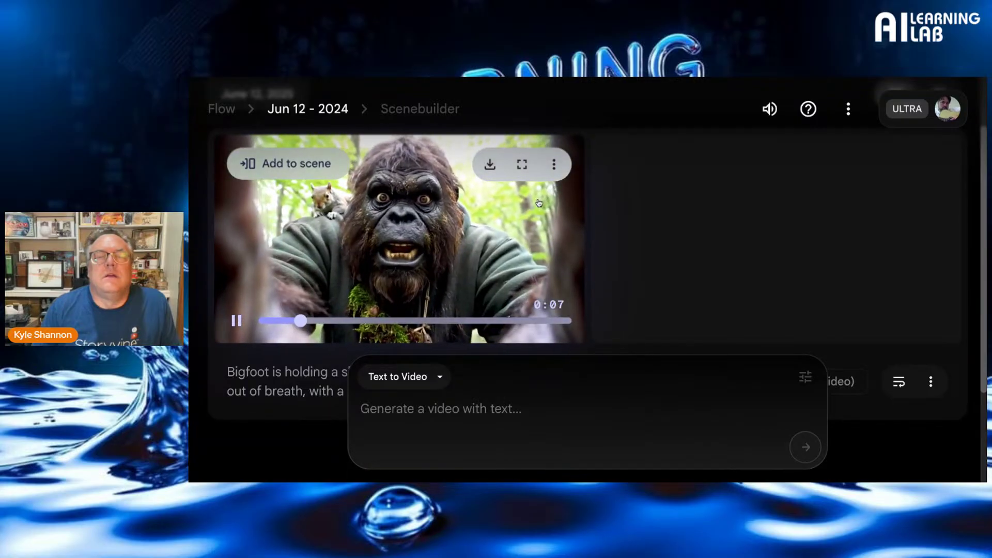
Download the generated Bigfoot clip as the Upscaled (1080p) version
click(553, 164)
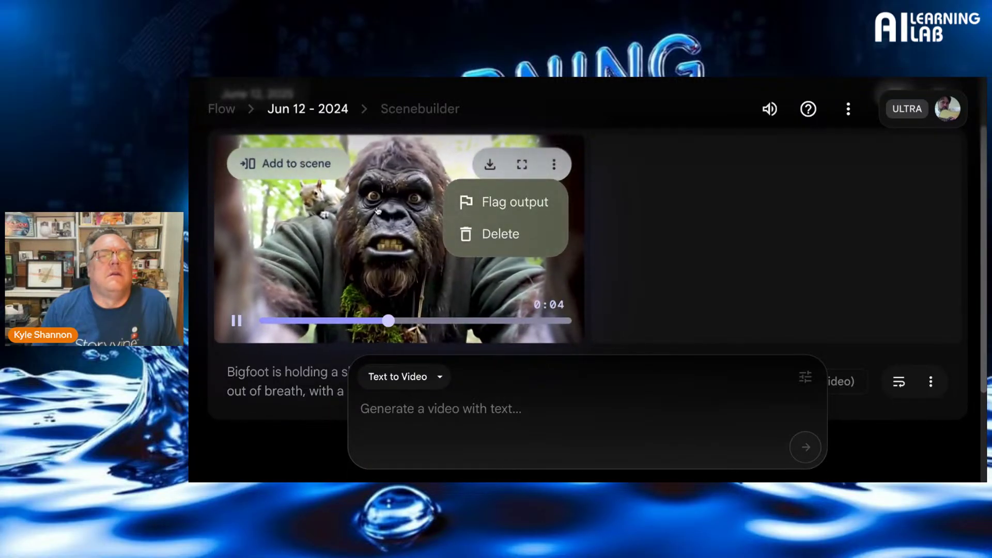
click(490, 164)
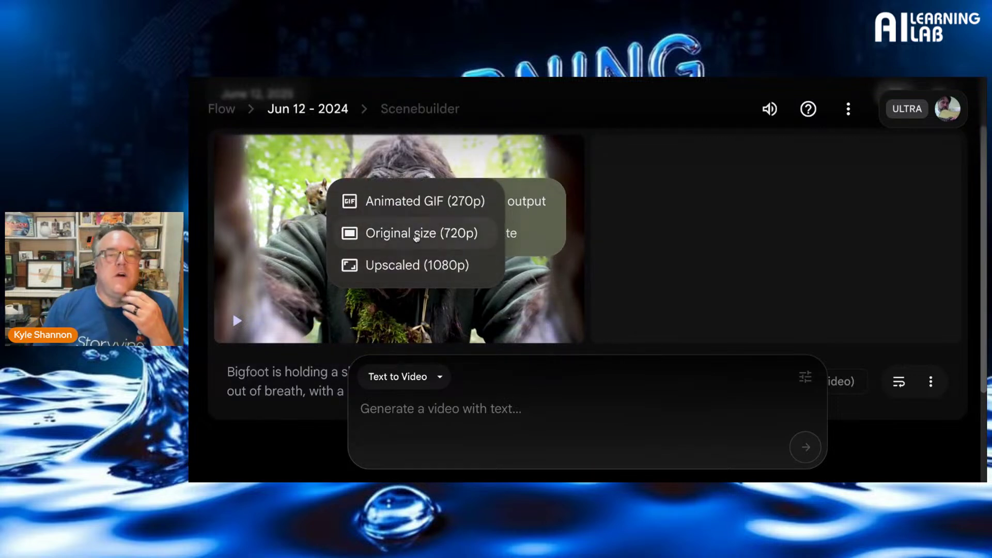
click(406, 264)
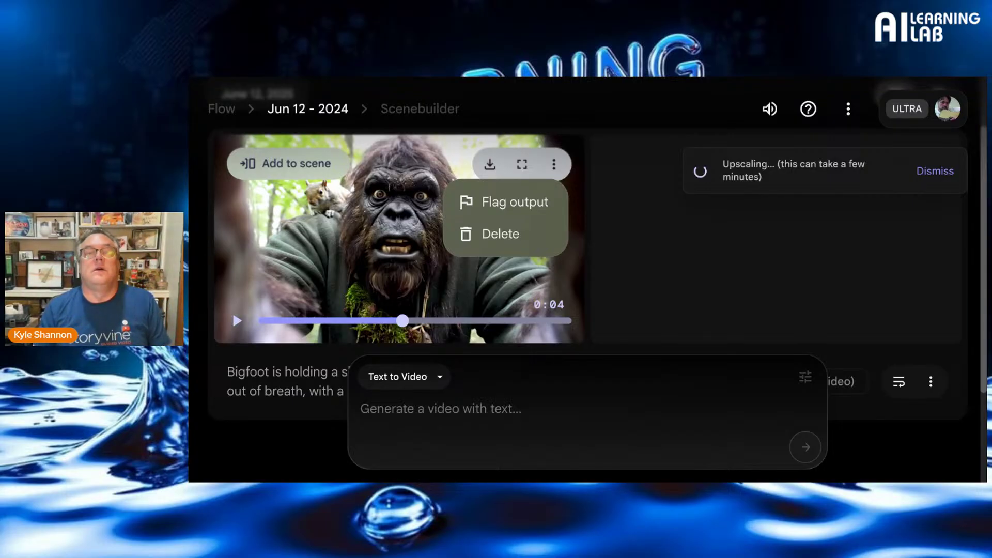
key(Escape)
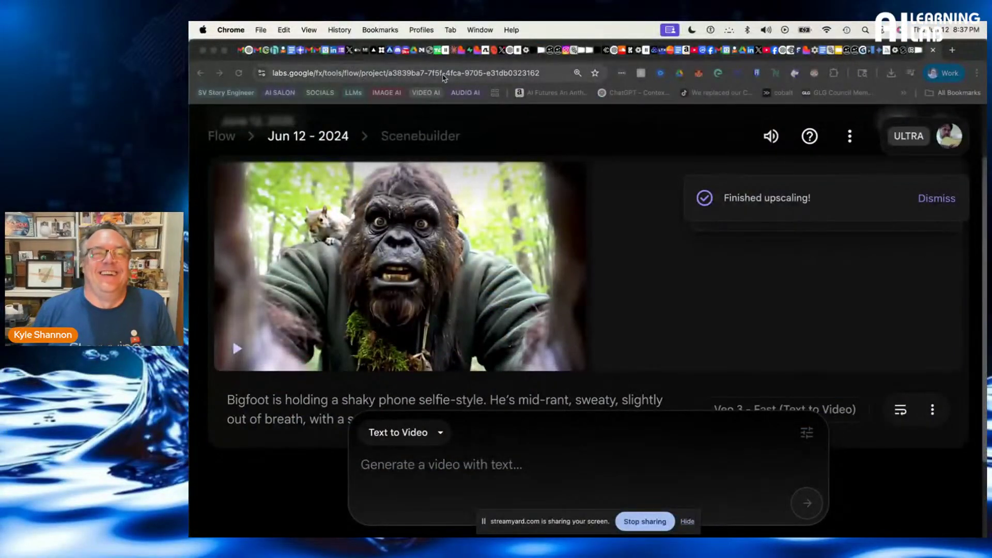
Switch to X, go to the home feed and start a new post
click(500, 56)
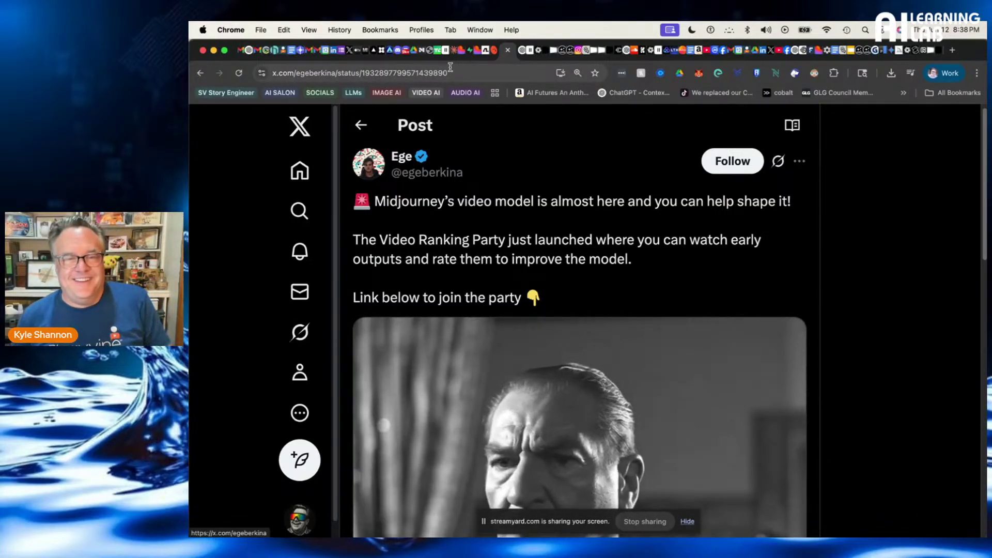
click(286, 169)
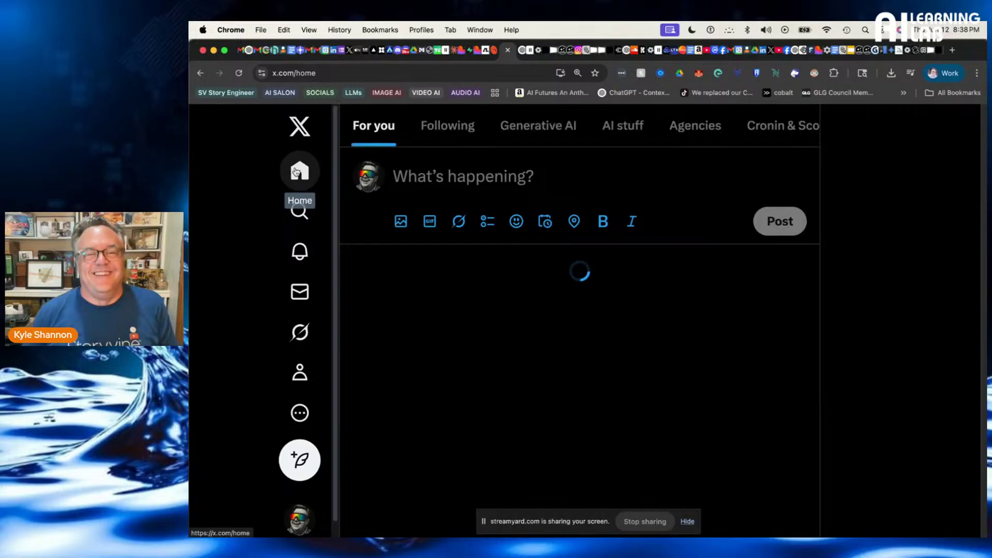
click(435, 176)
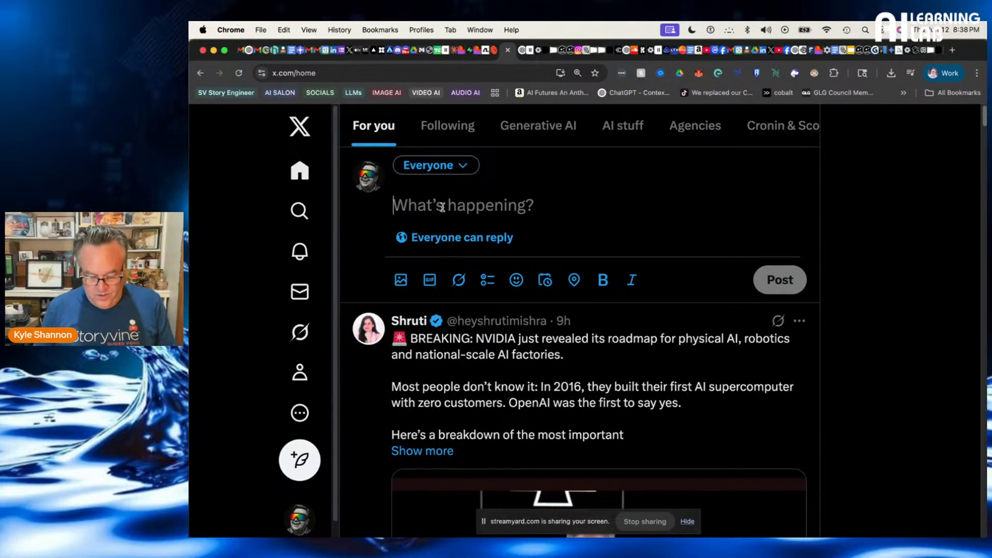
Begin the post with "Word on the street, or should I say, in the woods, is that bigfoot"
text(Word on the)
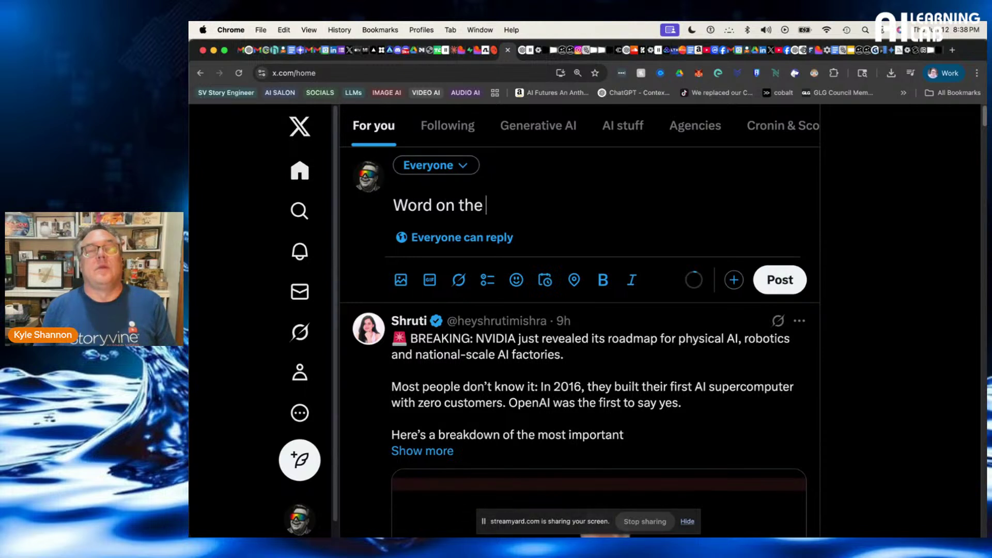
text( stree)
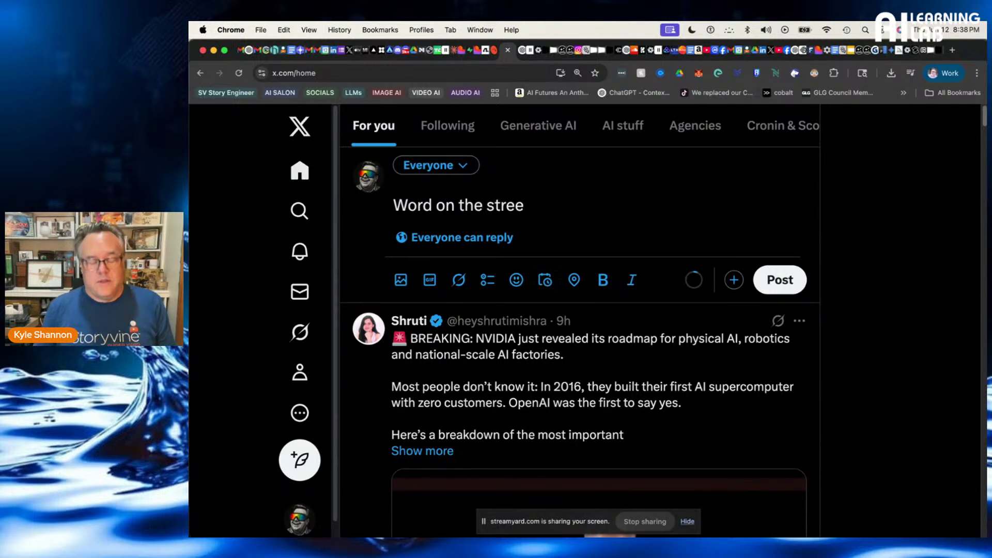
text(t, or shou)
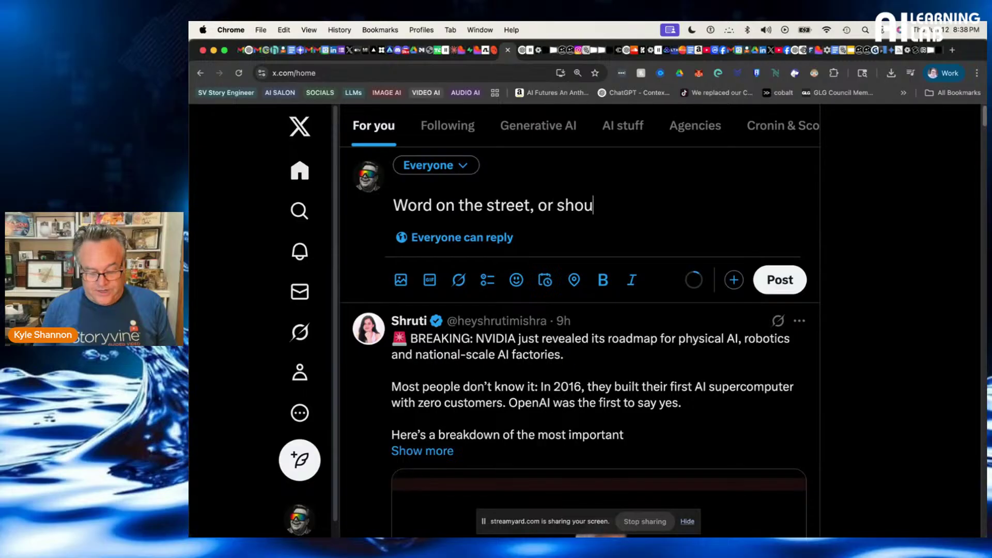
text(ld I say,)
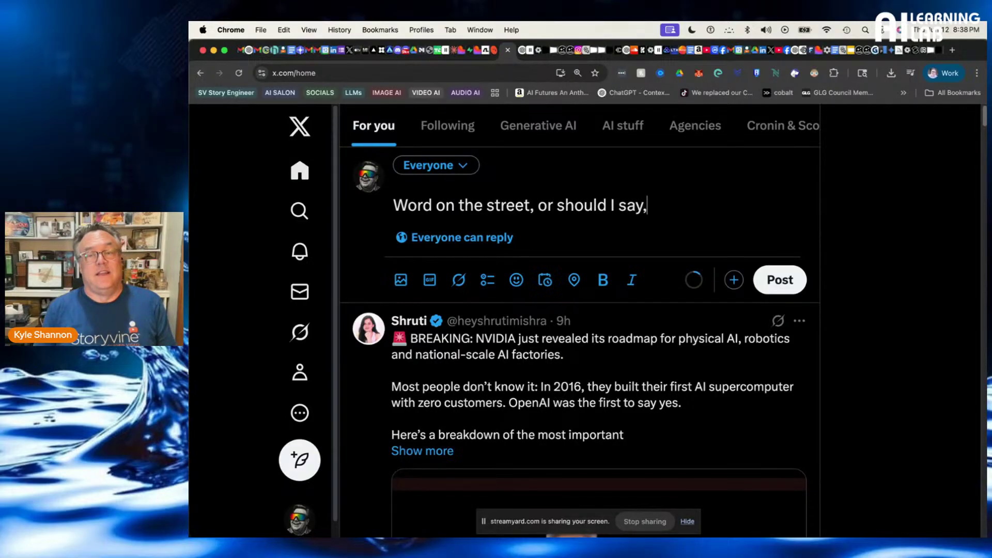
text( in the woods)
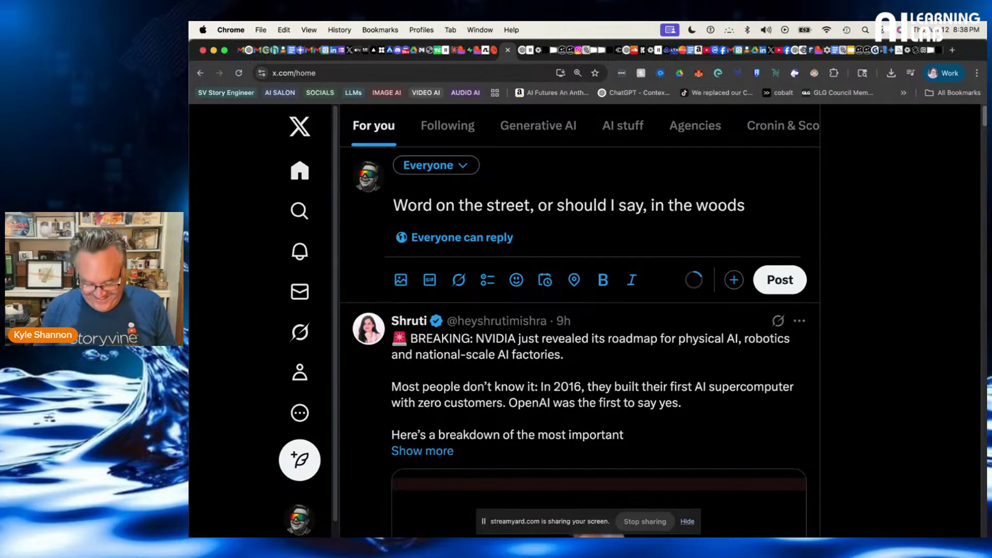
text(, is that )
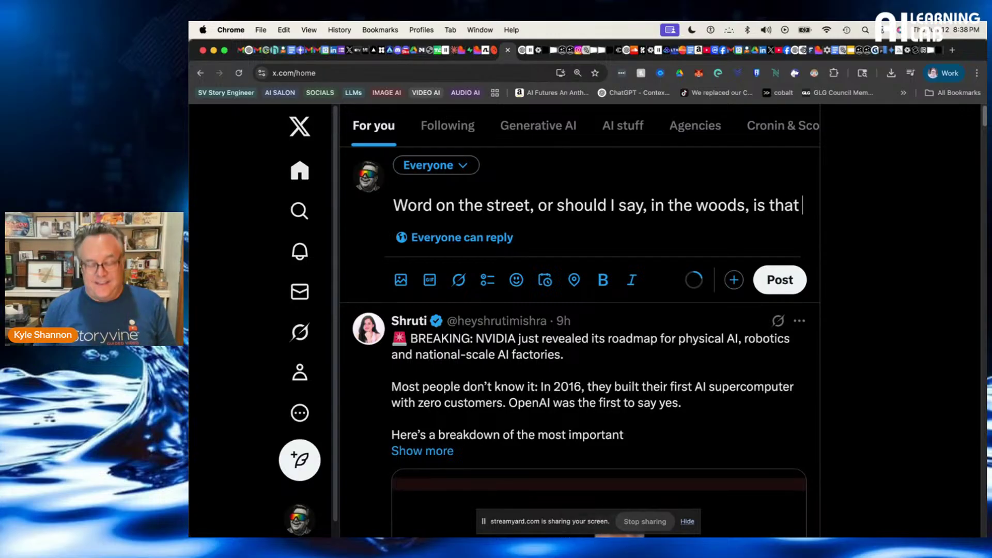
text(bigfoot)
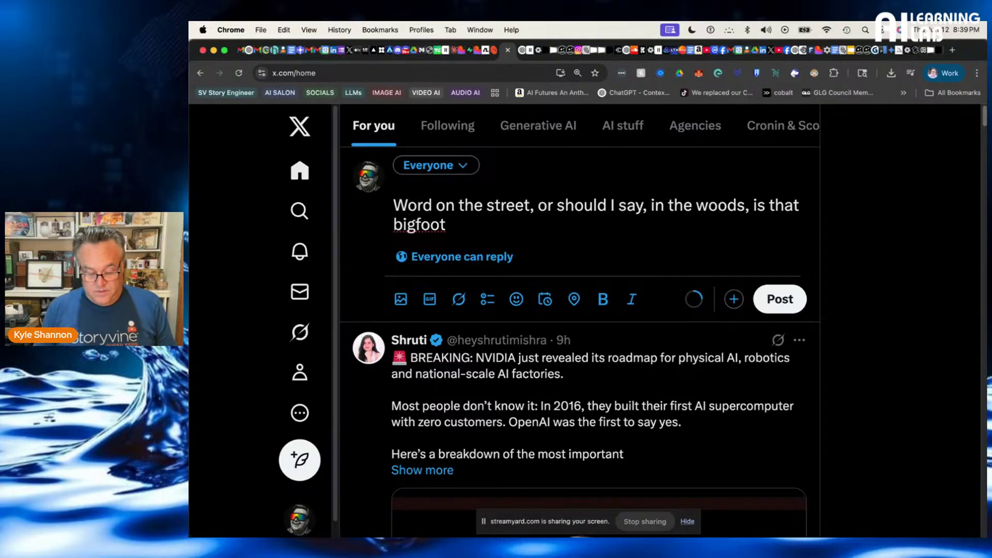
text(have)
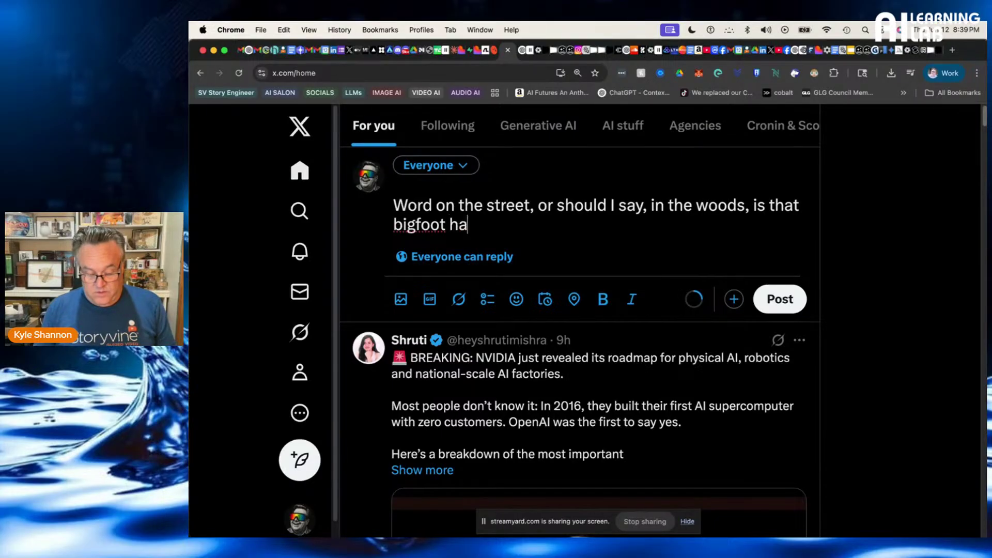
key(BackSpace)
key(BackSpace)
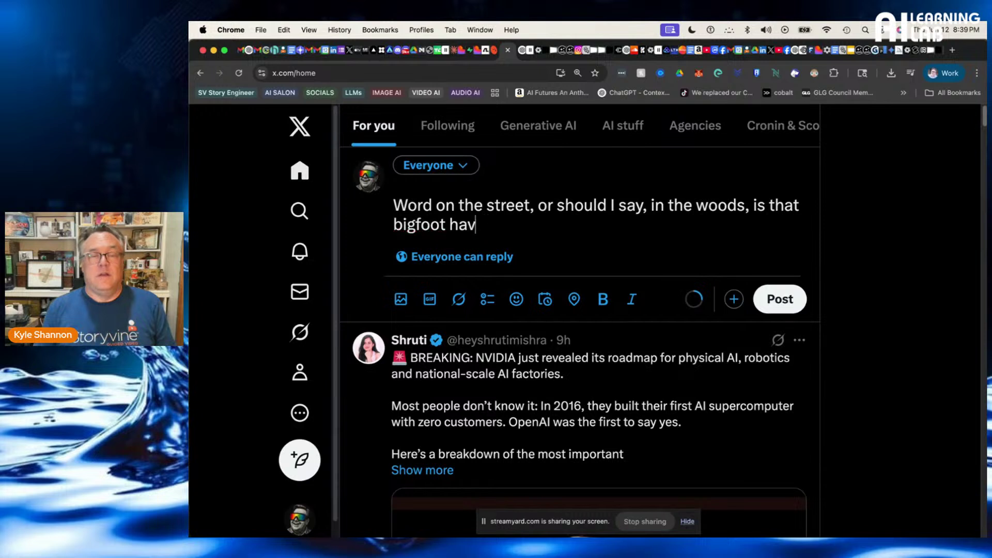
text(s)
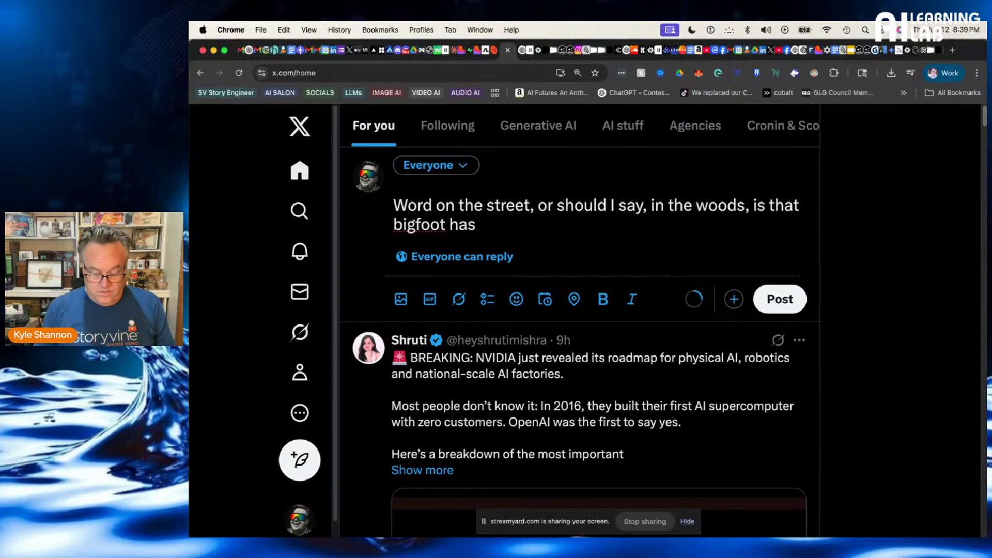
key(BackSpace)
key(BackSpace)
key(BackSpace)
key(BackSpace)
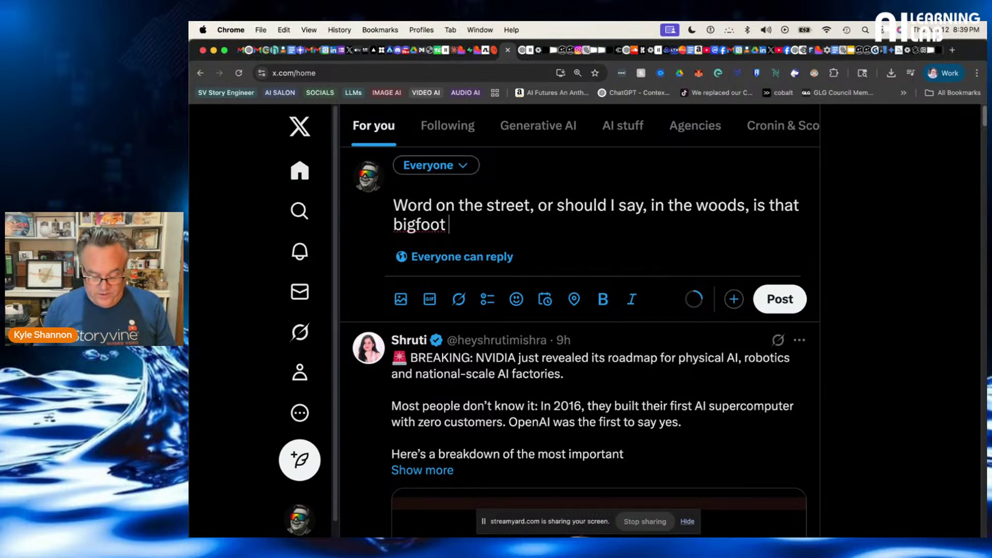
Complete the post's first sentence after "bigfoot" with "vlogging videos keep turning up."
text(v)
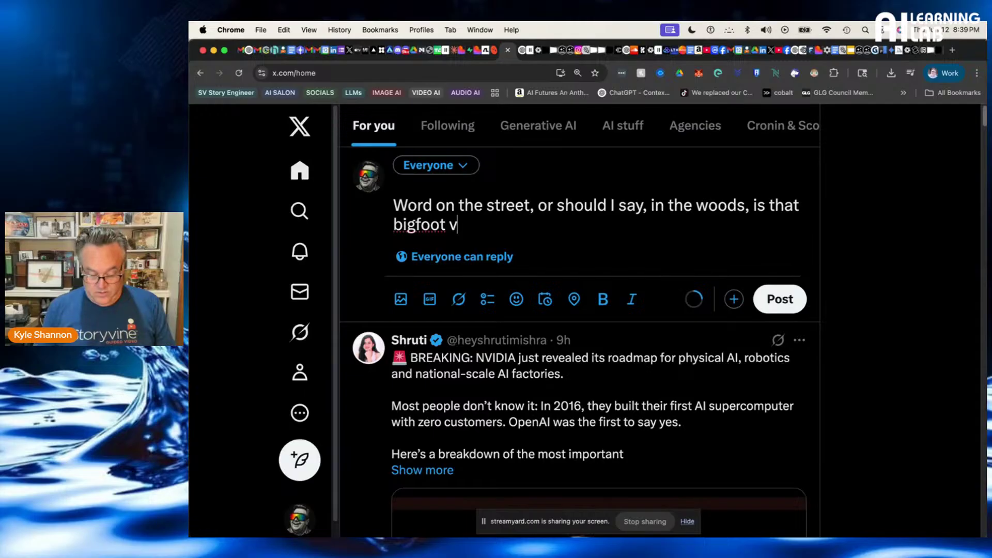
text(loggin g videos)
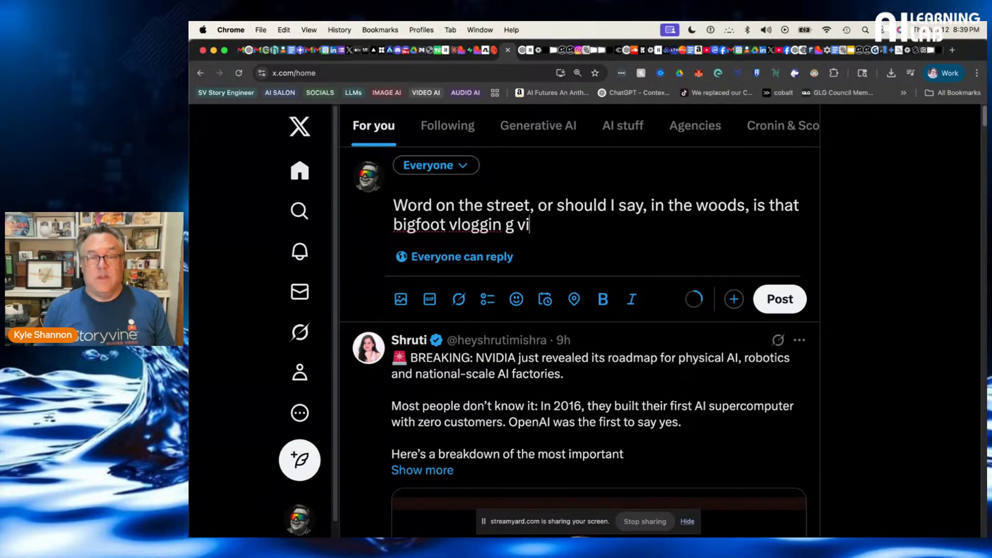
key(BackSpace)
key(BackSpace)
key(BackSpace)
key(BackSpace)
key(BackSpace)
key(BackSpace)
key(BackSpace)
key(BackSpace)
key(BackSpace)
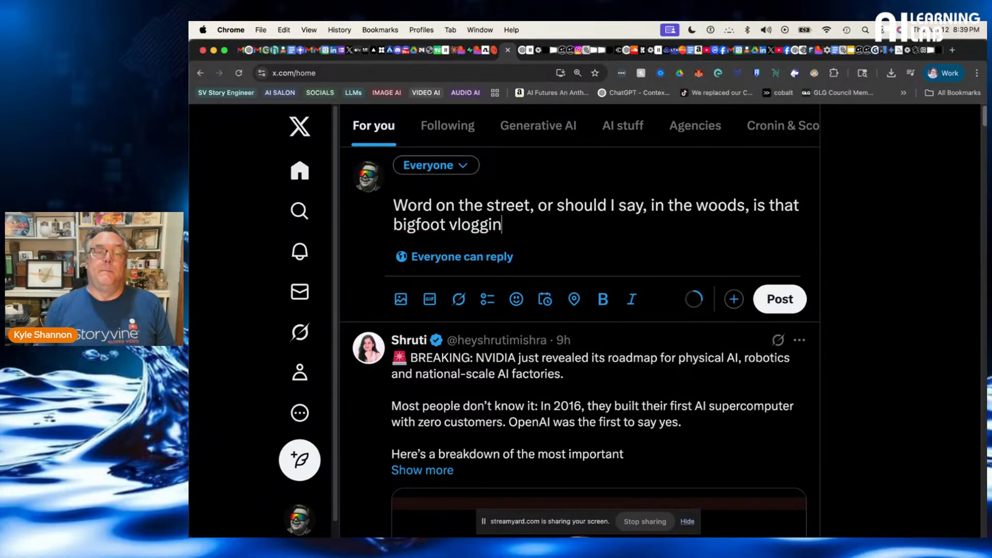
text(g vide)
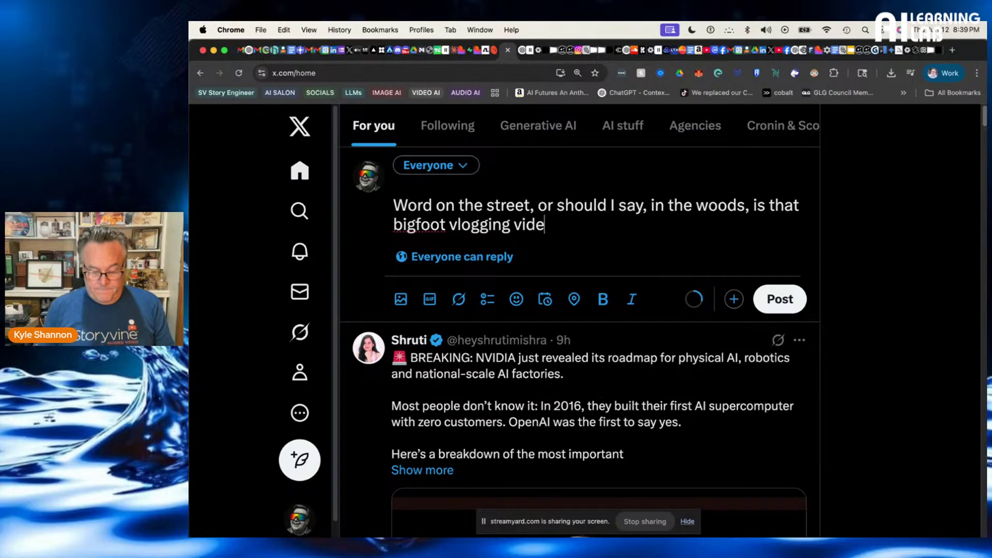
text(os keep tu)
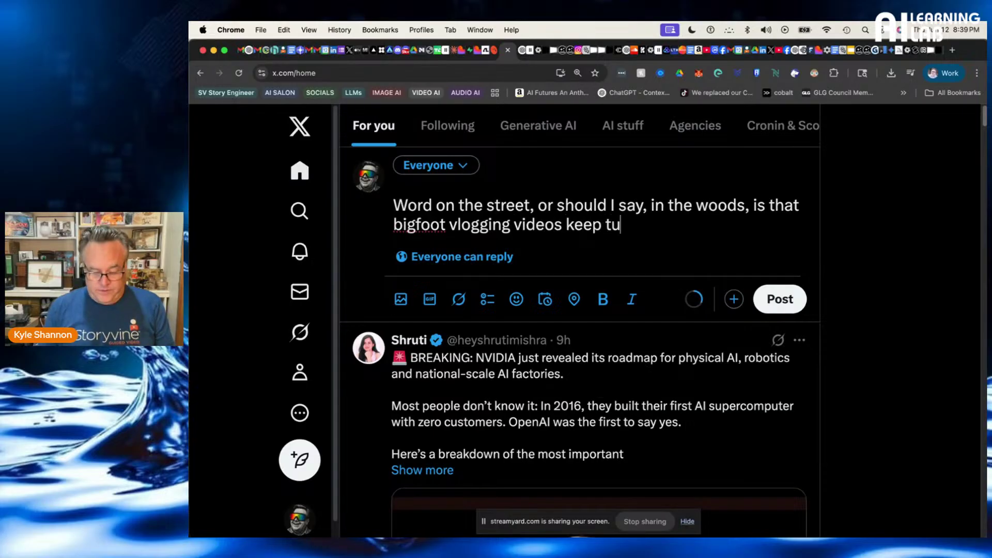
text(rning u-)
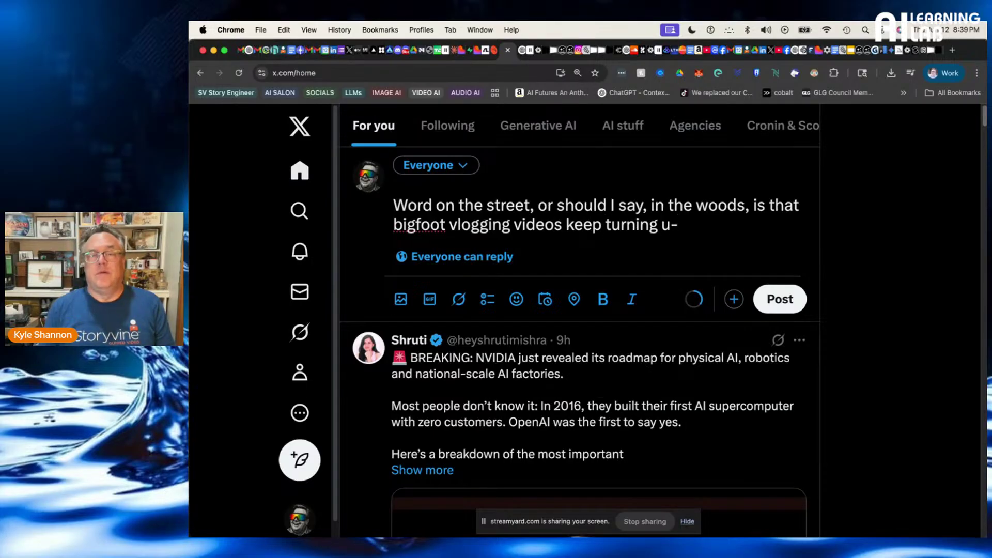
key(BackSpace)
text(p. )
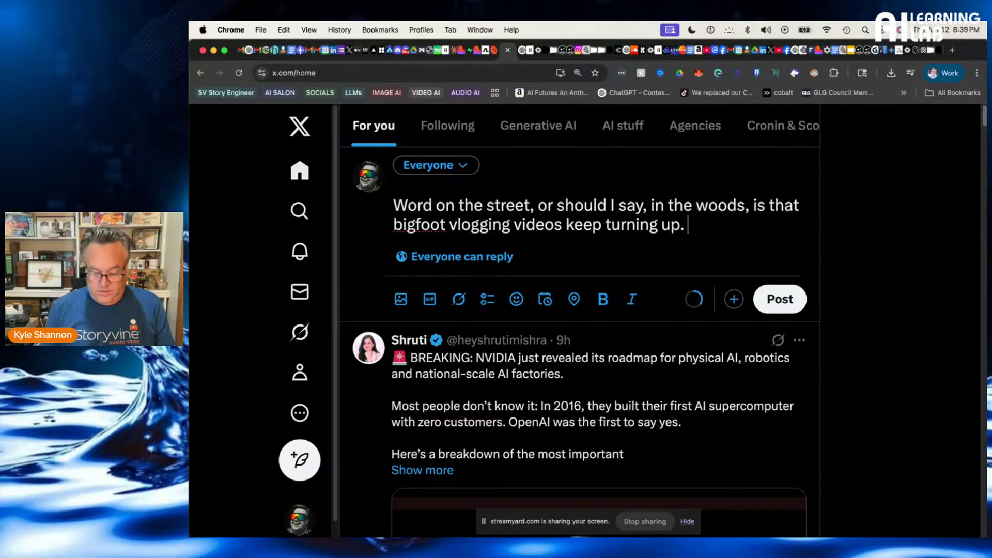
Add a second sentence to the post reading "Oh lookie, here's one now."
text(Oh looki)
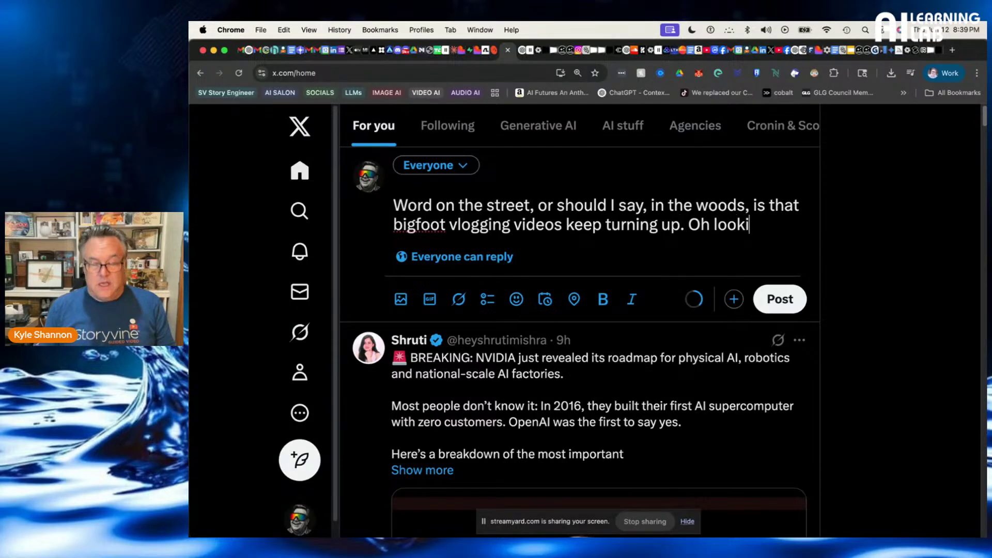
text(he)
key(BackSpace)
key(BackSpace)
key(BackSpace)
text(ie, he)
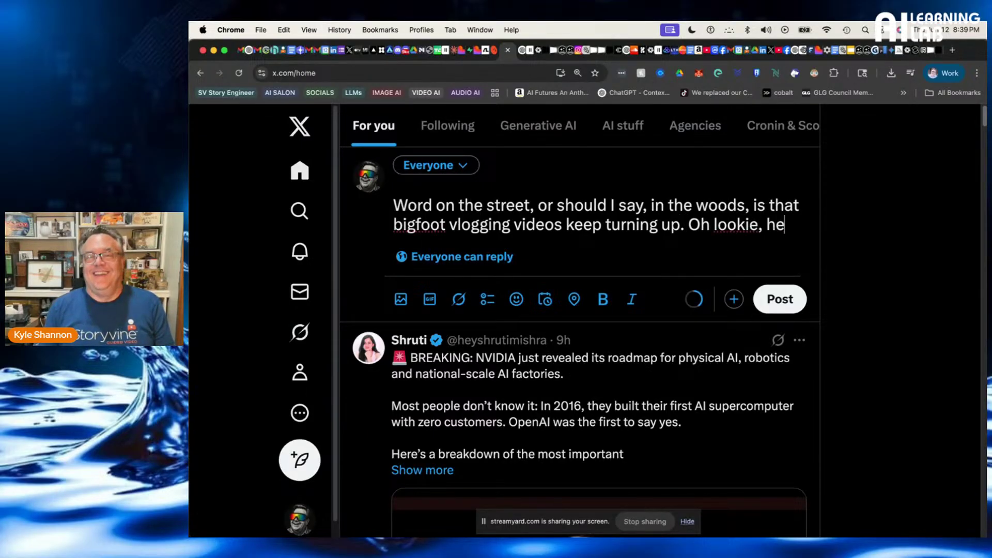
text(r)
key(BackSpace)
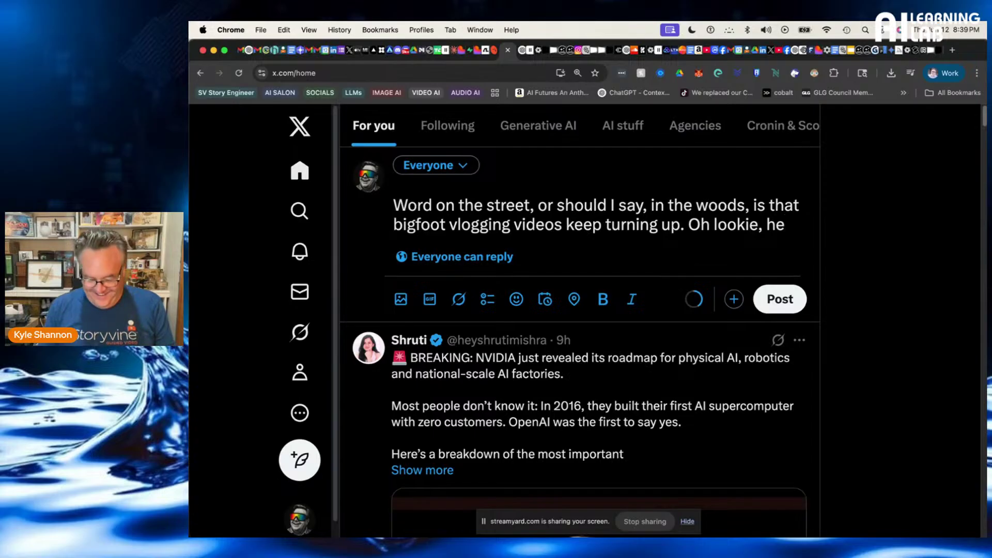
text(re)
text('s one now)
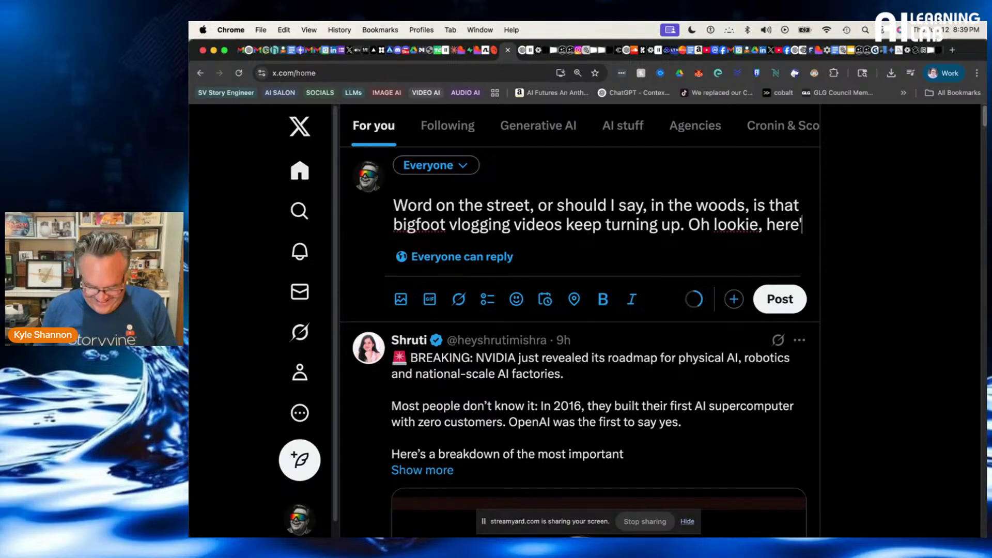
text(.)
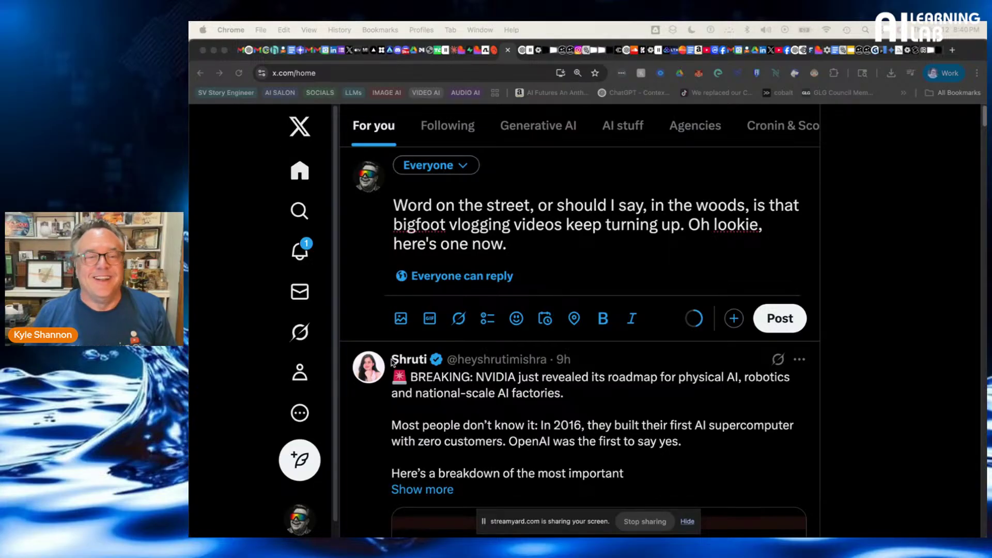
Preview bigfoot.mp4 from the iCloud Desktop folder and attach it to the post
click(401, 321)
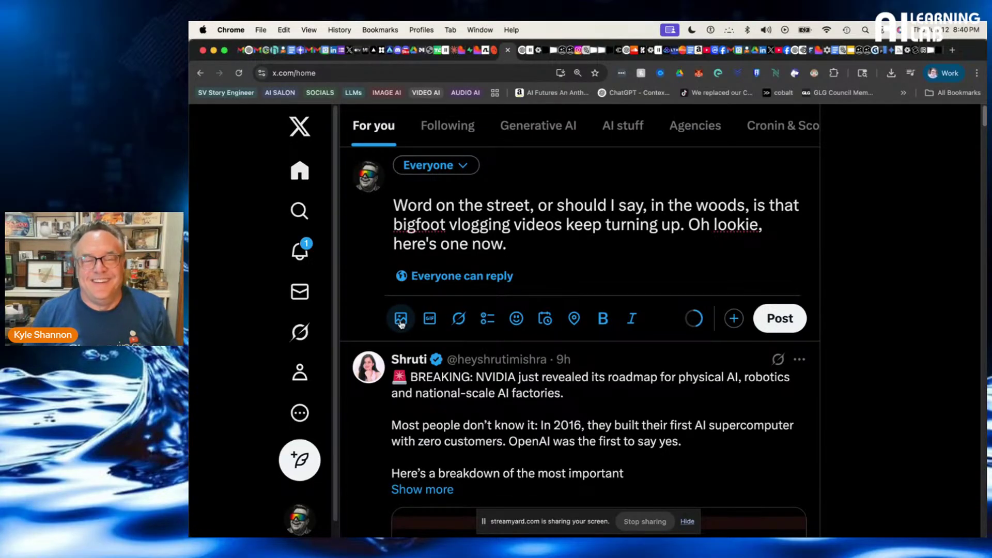
click(401, 320)
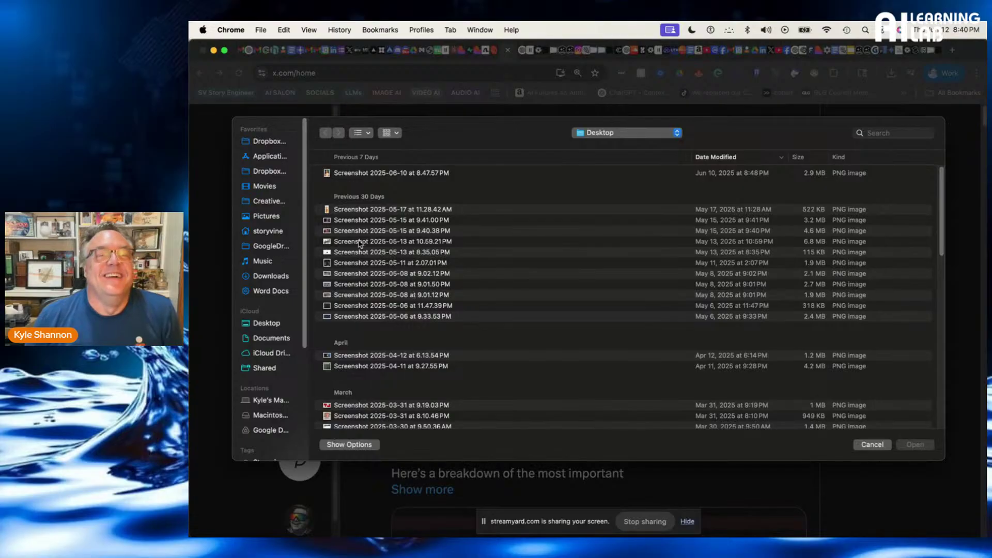
click(278, 326)
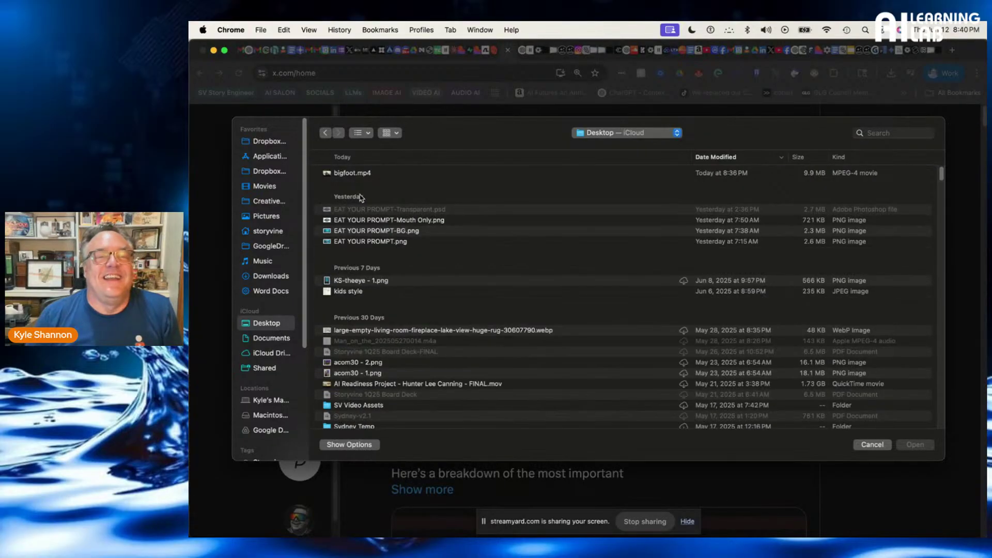
click(362, 177)
key(space)
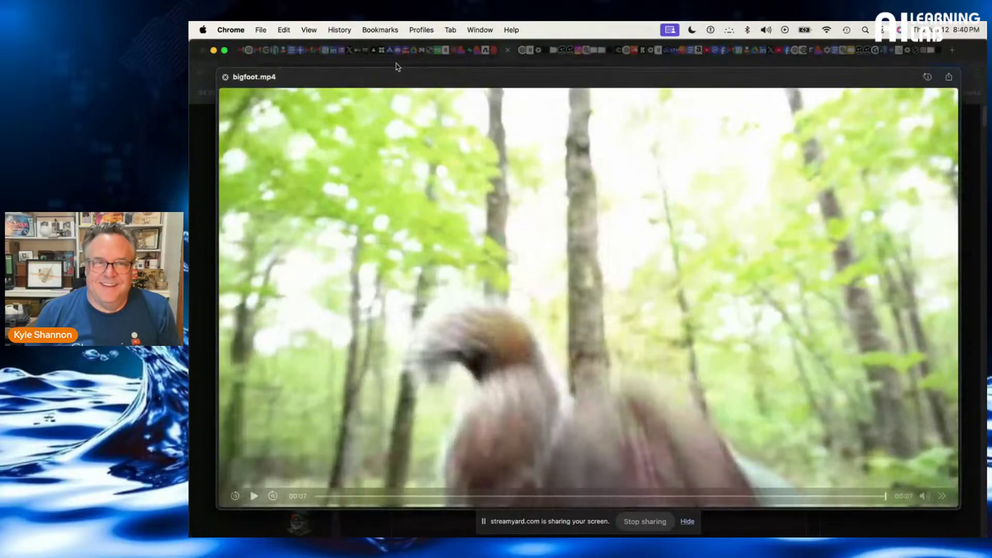
click(226, 78)
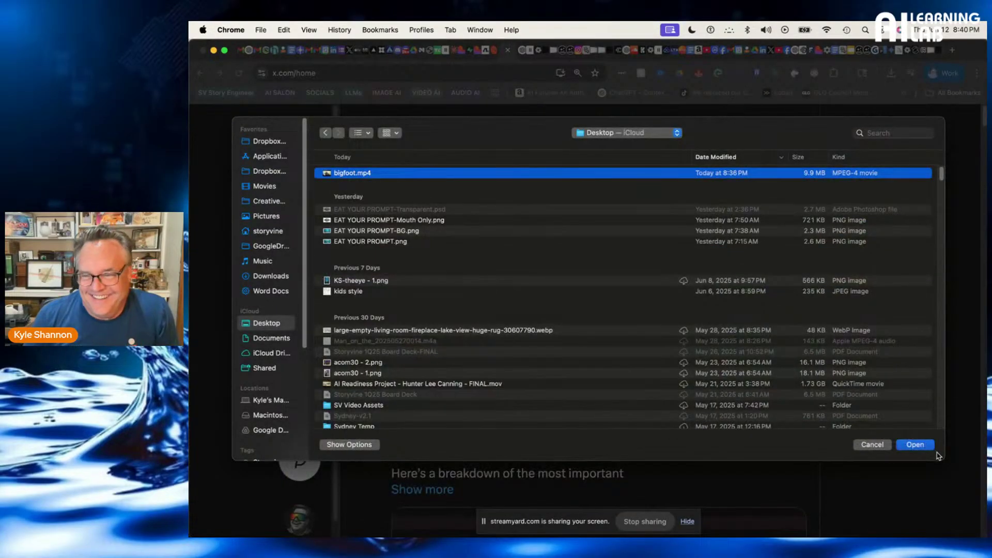
click(915, 444)
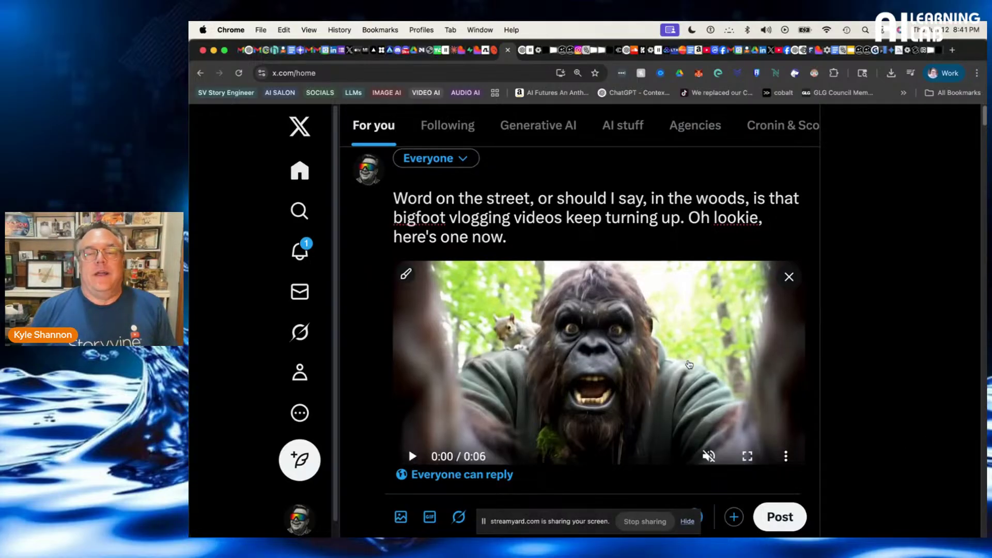
Attach bigfoot.mp4 to the post a second time and publish the post
scroll(689, 360, down, 5)
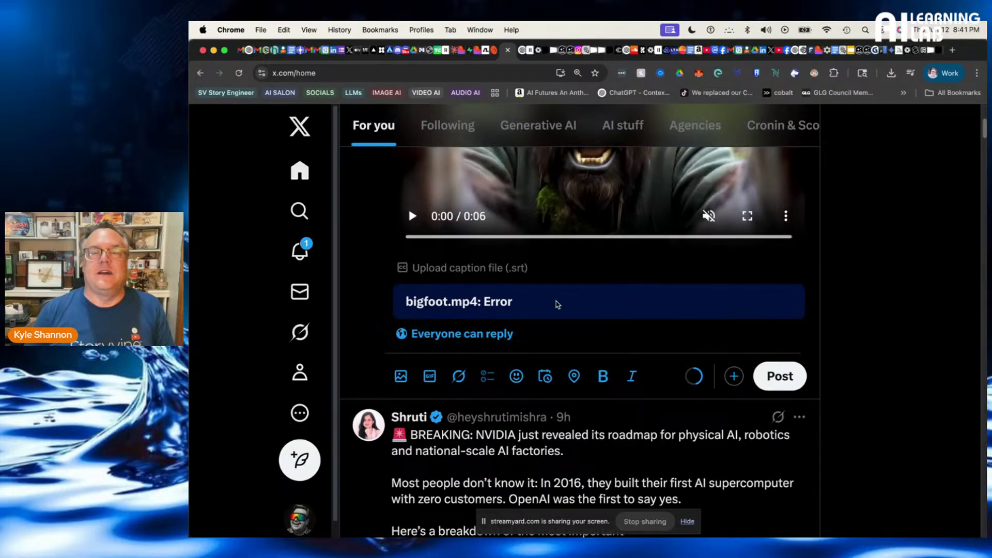
click(401, 378)
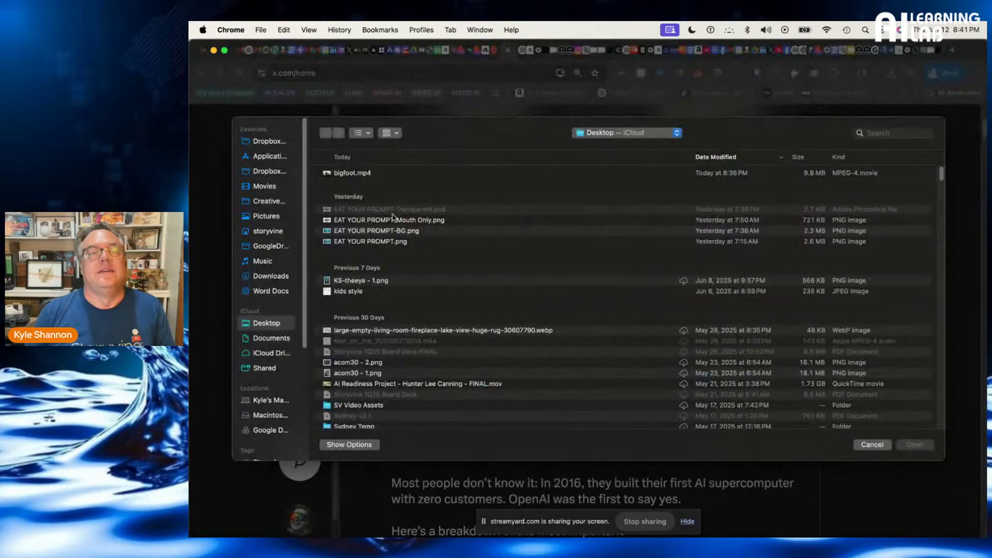
click(368, 174)
click(916, 445)
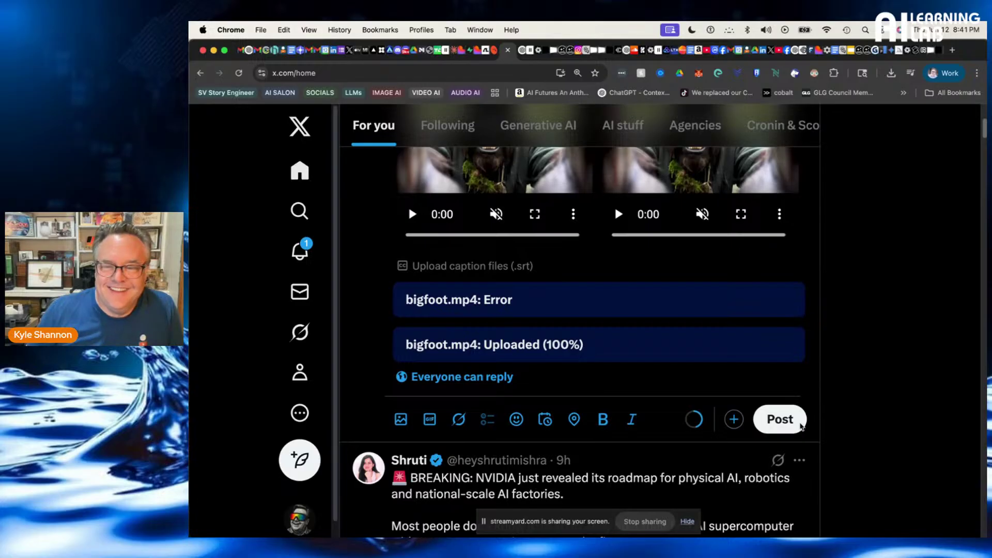
click(775, 419)
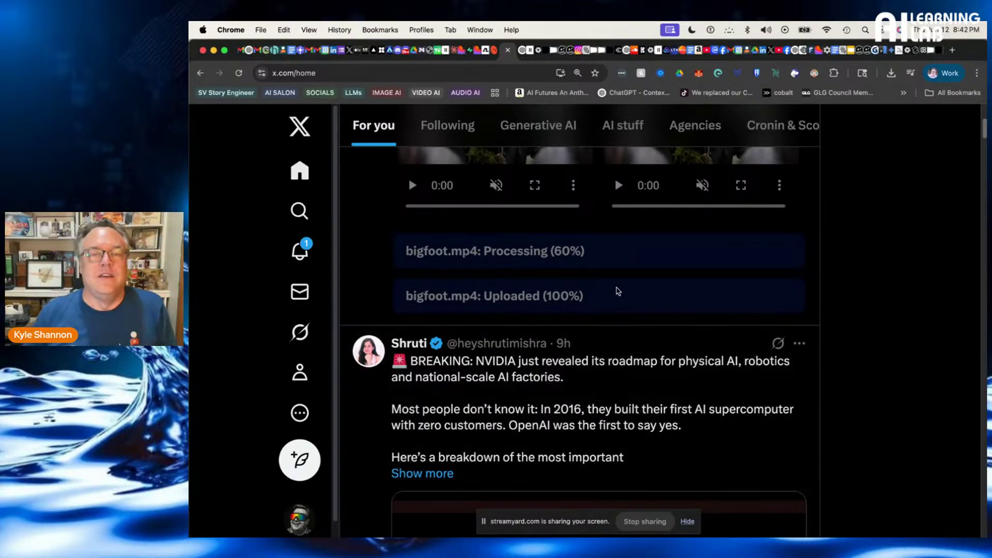
Edit the published Bigfoot post to remove the duplicate video and save the update
scroll(662, 286, up, 5)
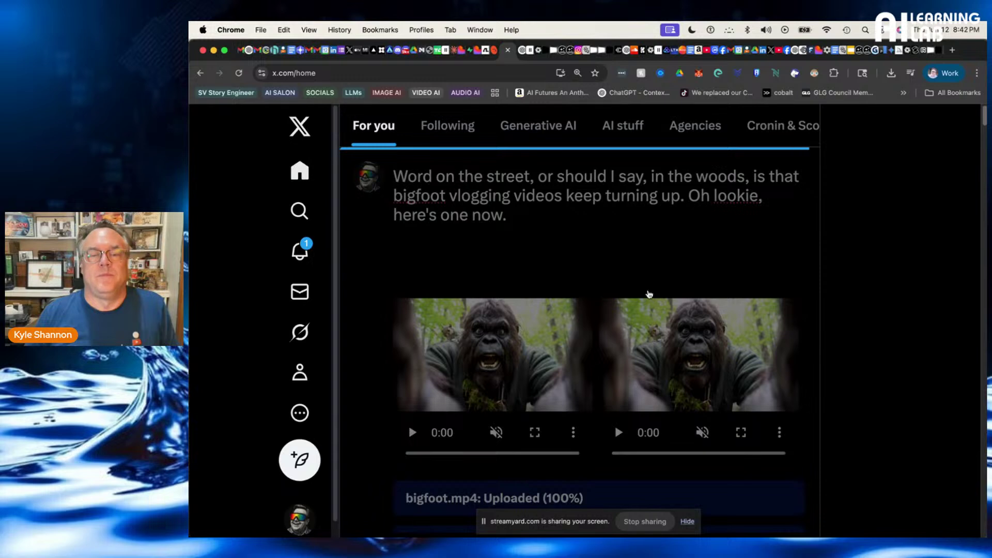
scroll(652, 298, down, 2)
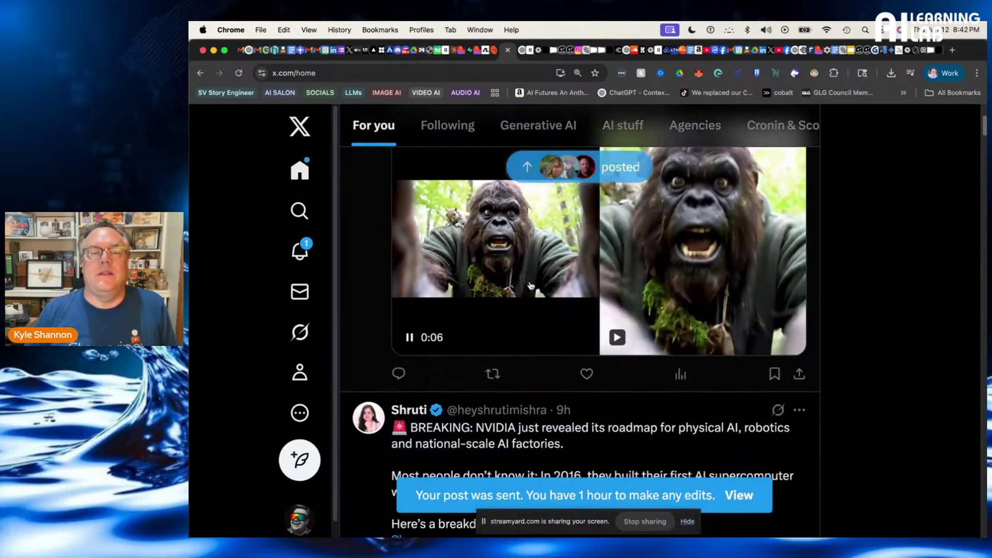
scroll(749, 259, up, 3)
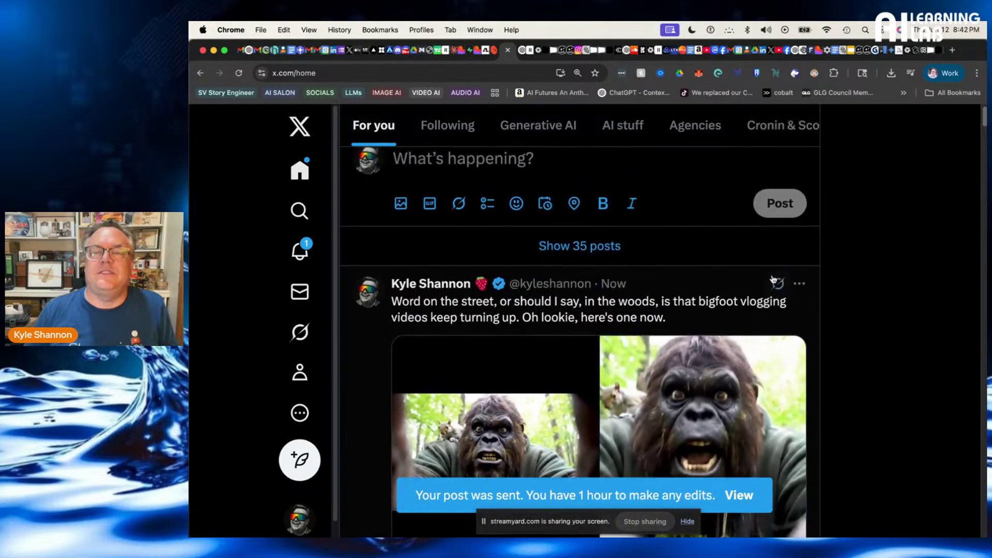
click(800, 297)
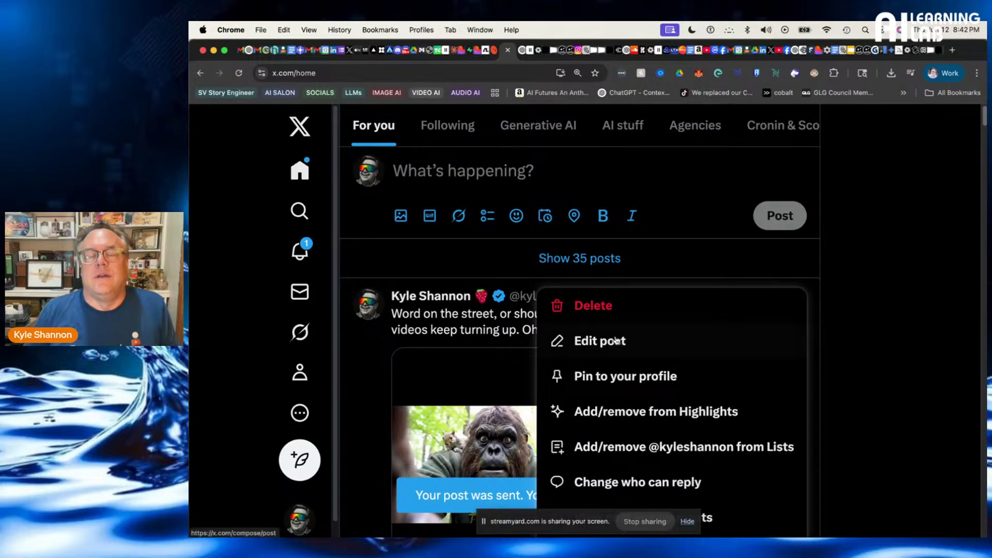
click(708, 339)
click(581, 306)
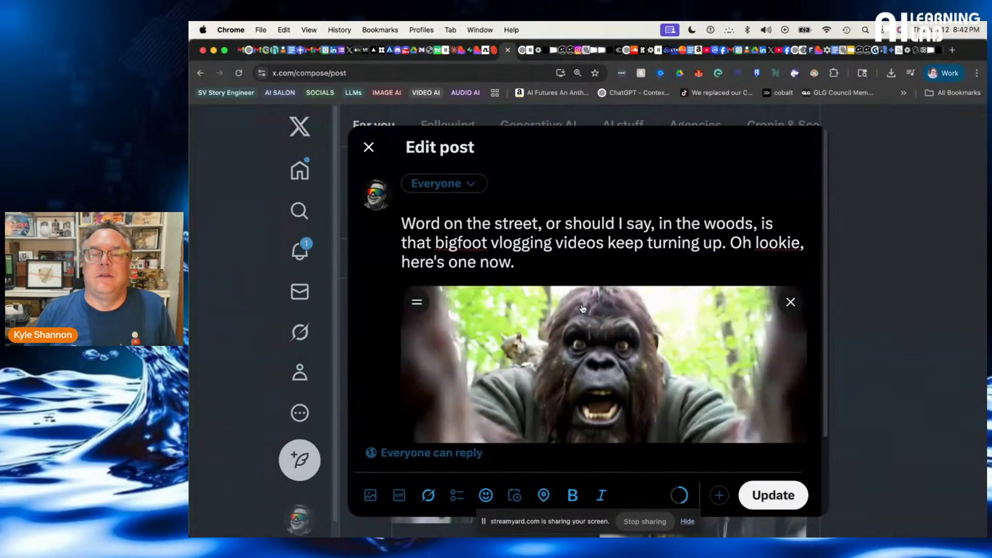
click(763, 492)
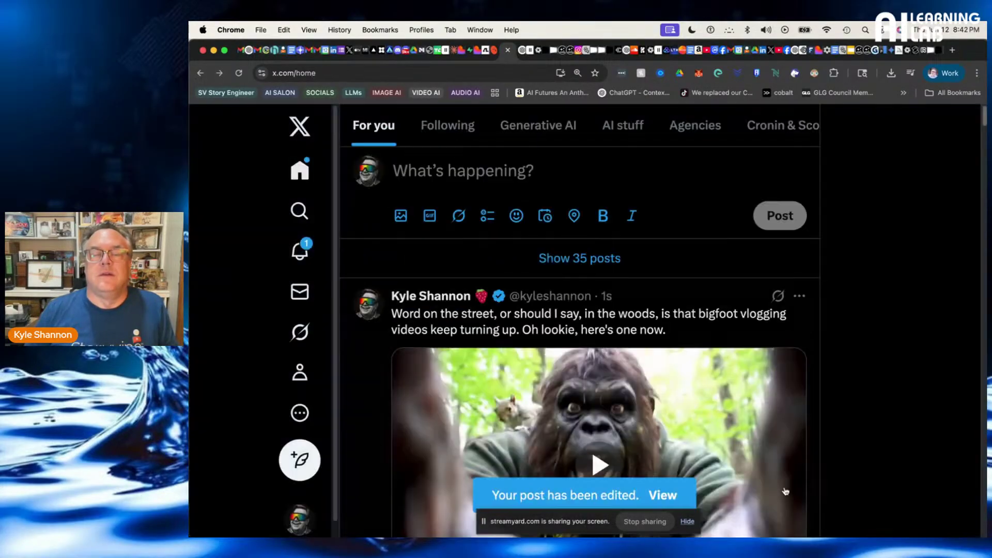
Open the edited post on its own page and watch its Bigfoot video
scroll(830, 409, down, 3)
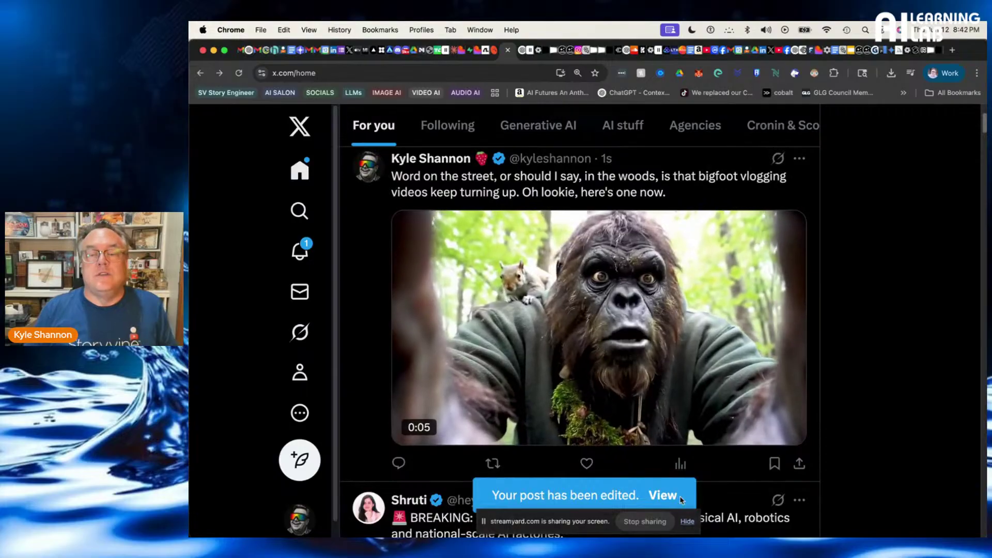
click(663, 495)
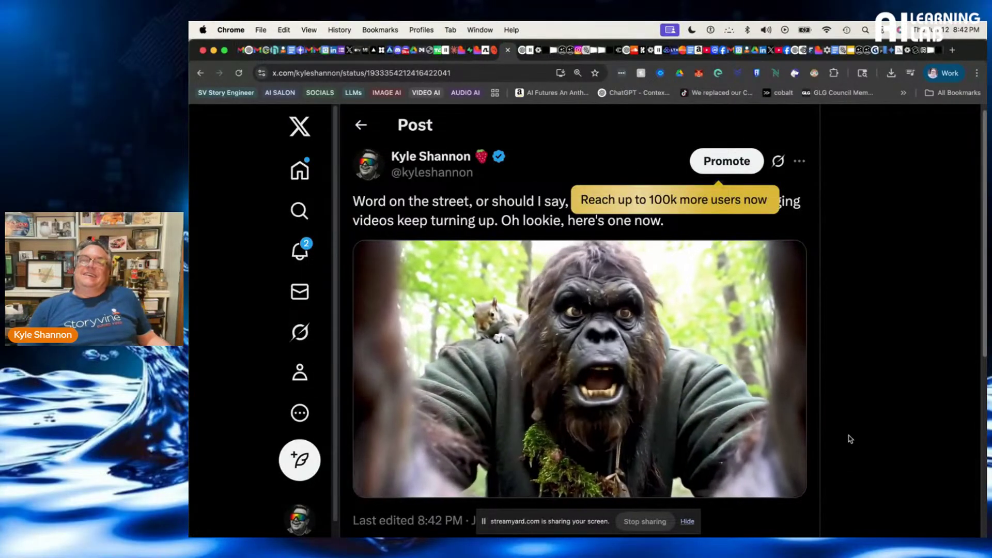
mouse_move(776, 481)
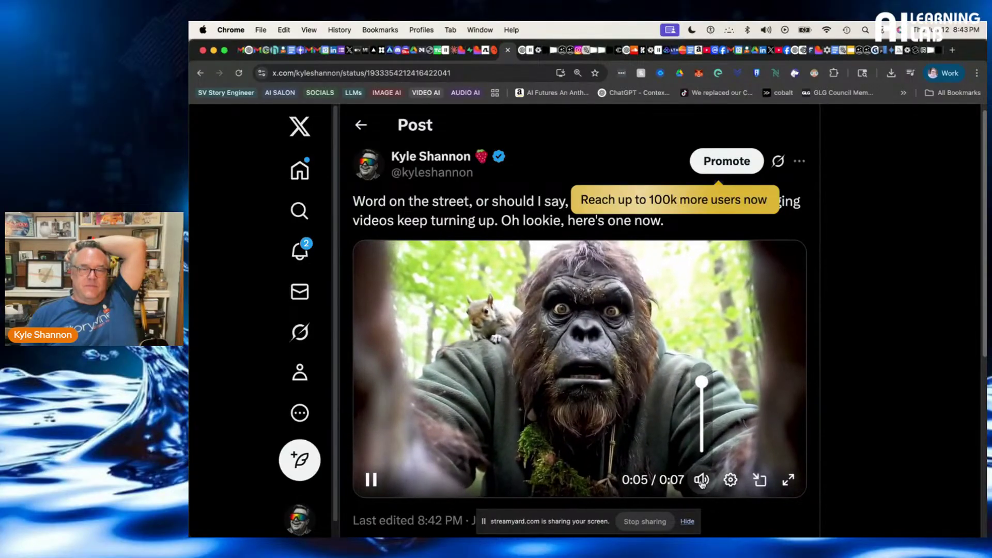
click(702, 480)
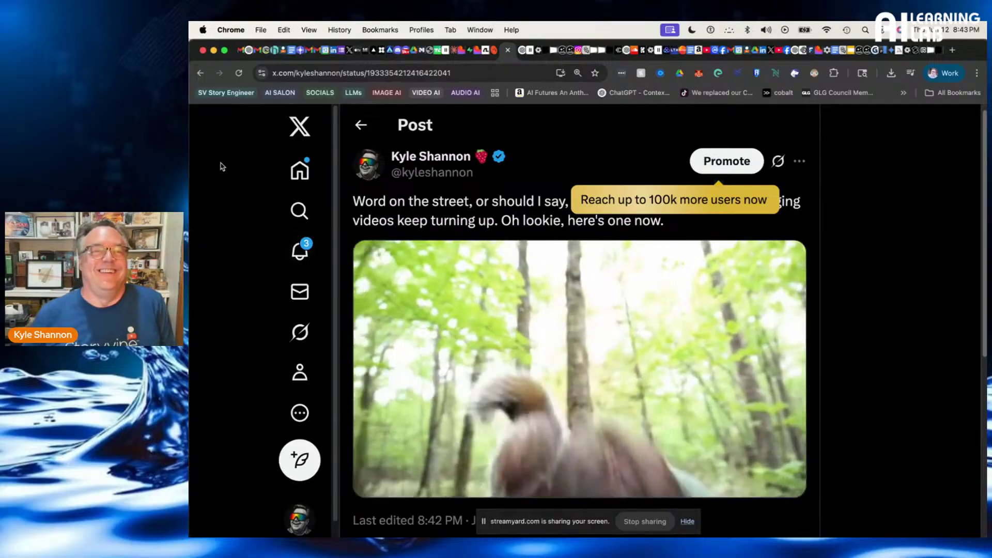
Switch to The AI Salon, open the Irregulars (AI Learning Lab) space and examine its latest shared posts
click(392, 51)
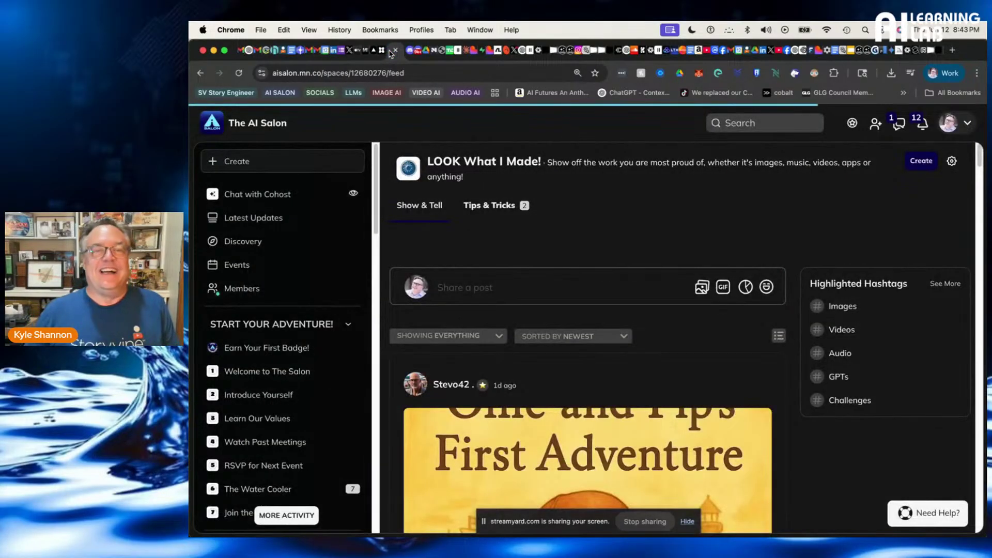
scroll(343, 376, down, 10)
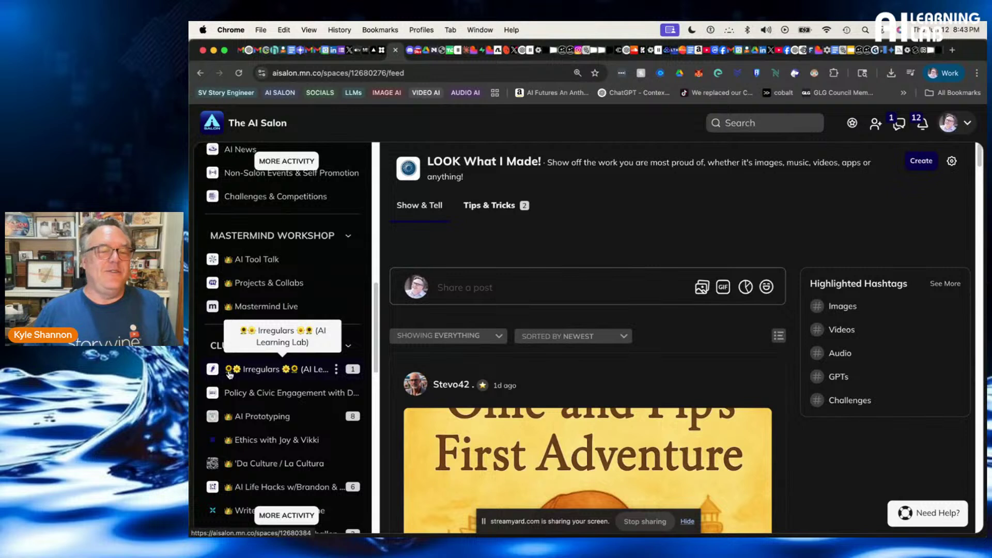
click(263, 370)
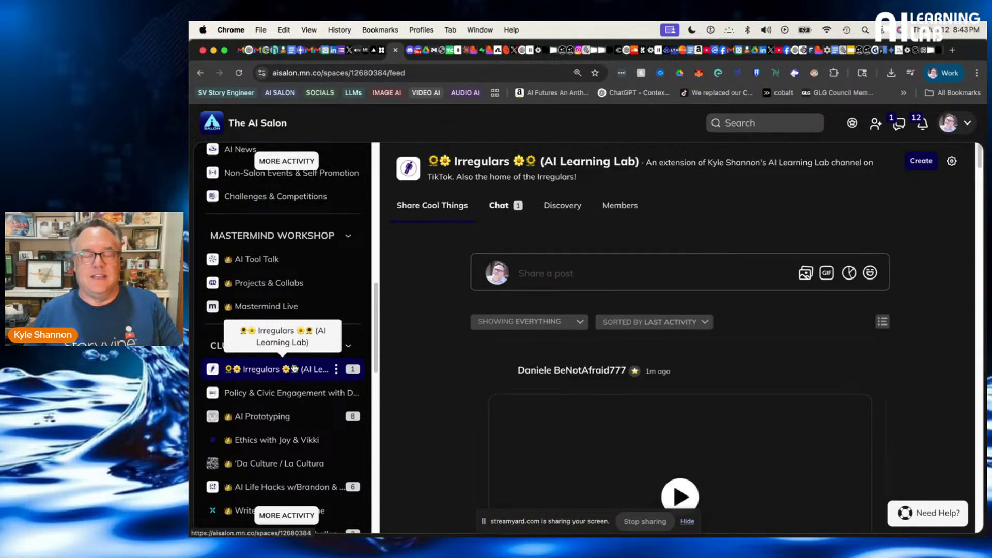
scroll(619, 388, down, 2)
scroll(619, 389, down, 2)
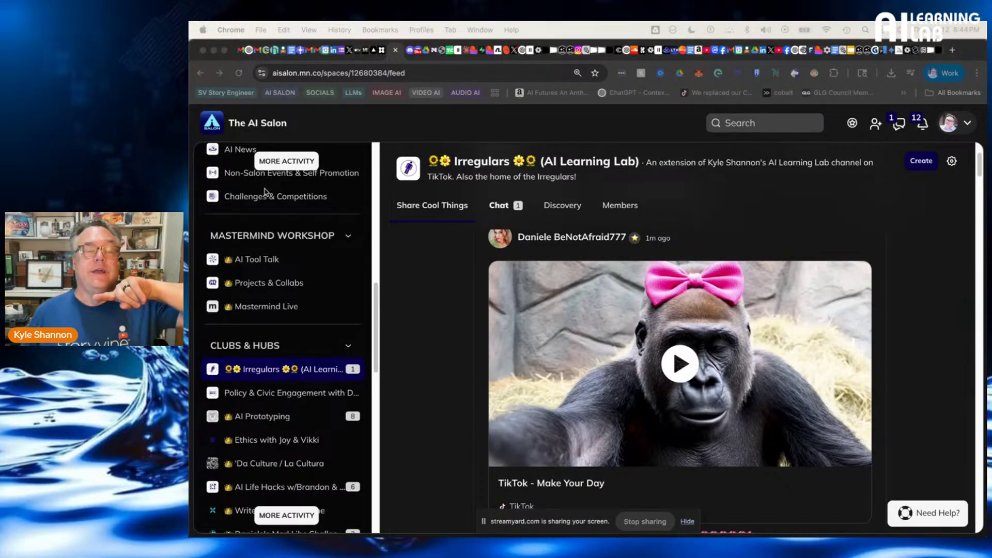
scroll(266, 194, up, 5)
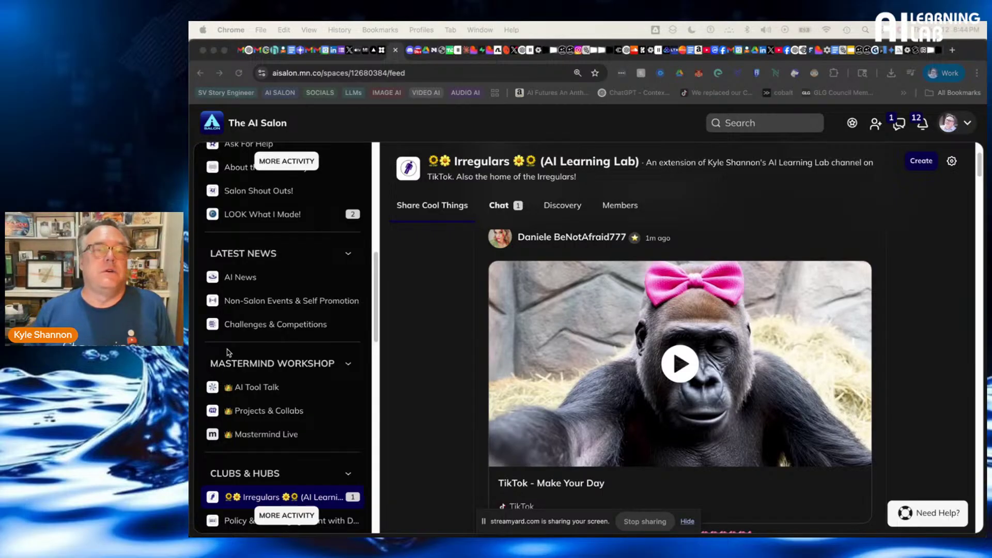
scroll(582, 470, down, 3)
scroll(582, 470, up, 3)
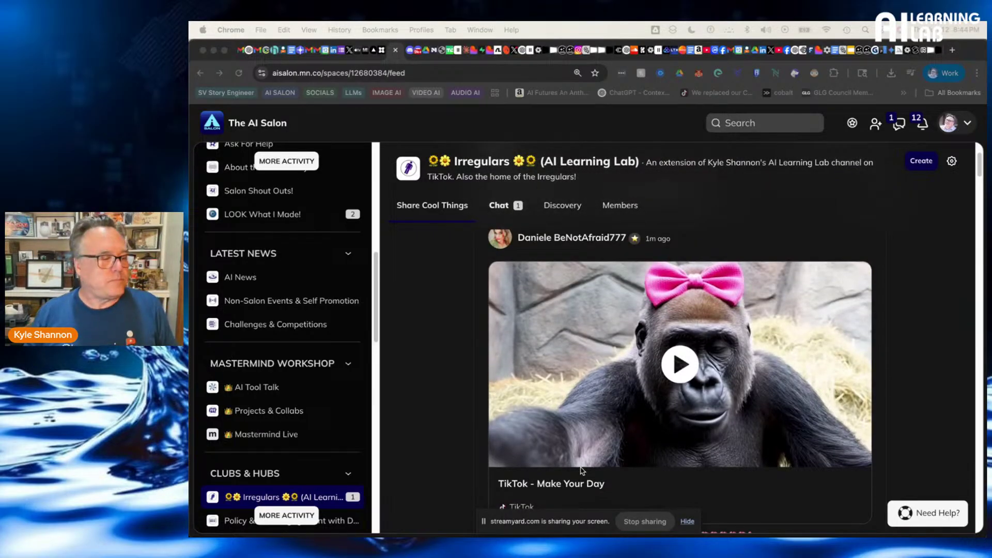
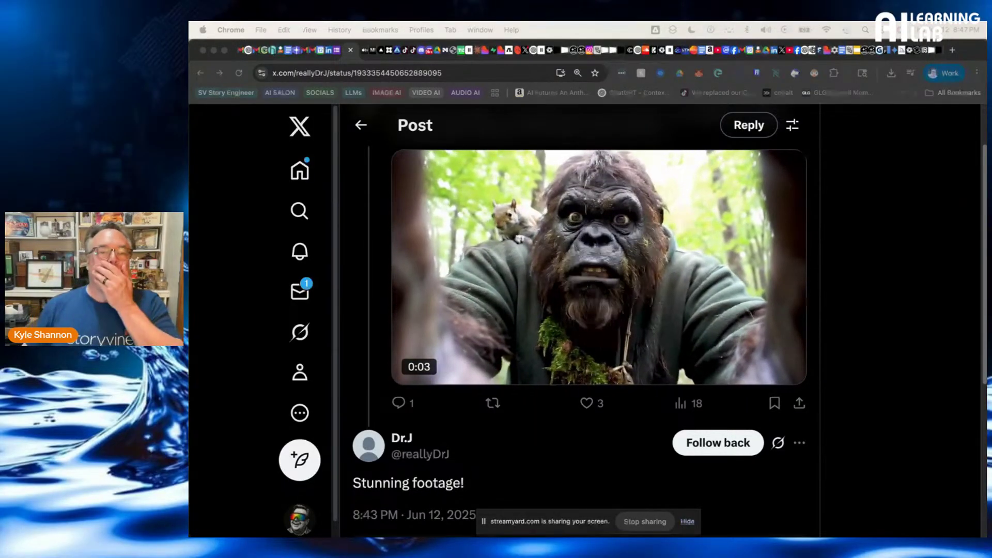
Replay the Bigfoot video above the "Stunning footage!" reply on X, then pause it
click(563, 326)
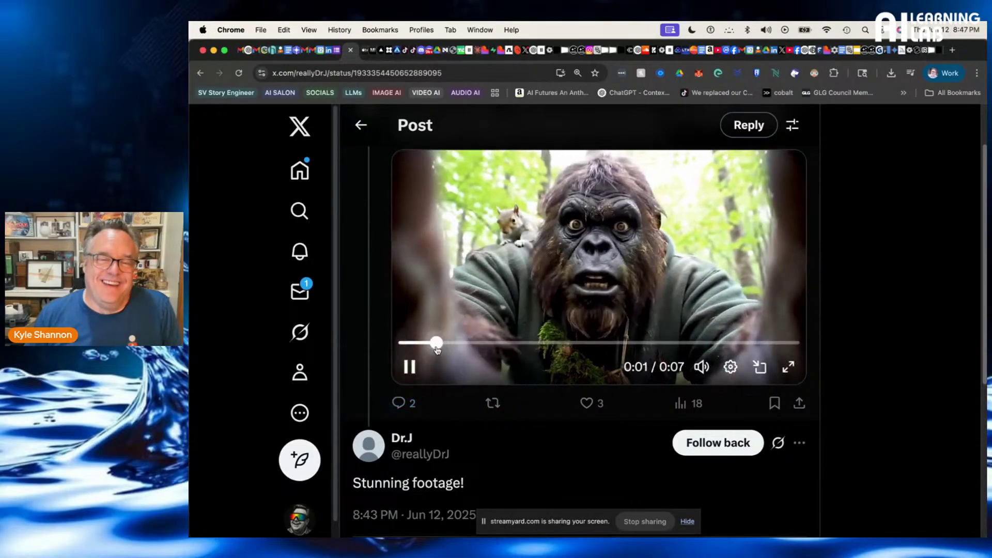
click(409, 366)
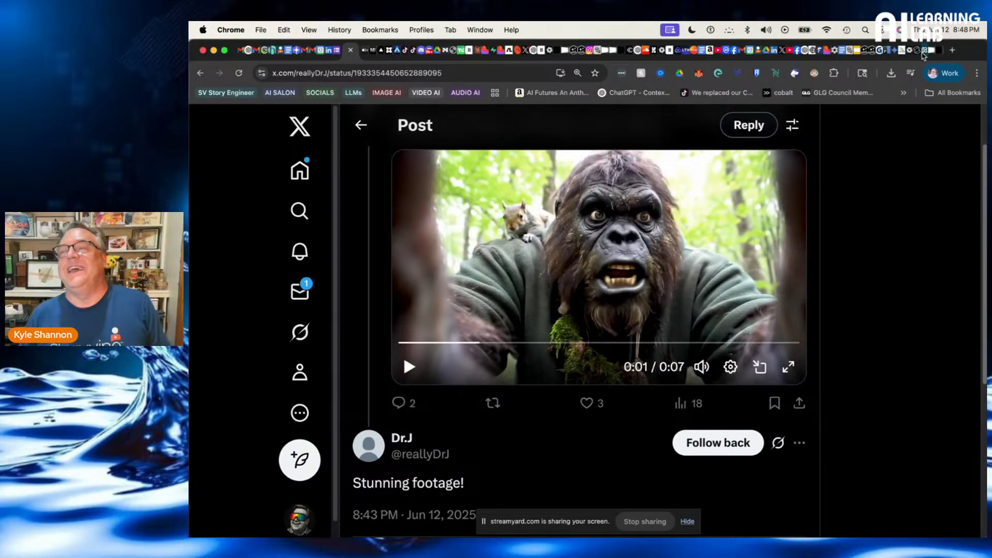
Switch to Runway's Sasquatch Selfie Adventure session and open the generated Bigfoot vlogging image in detail view
click(933, 52)
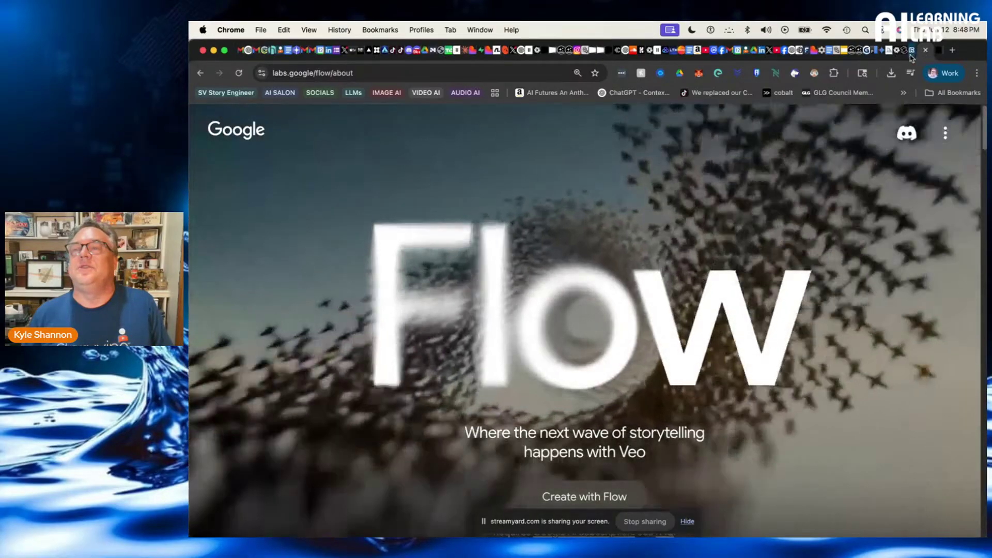
click(912, 52)
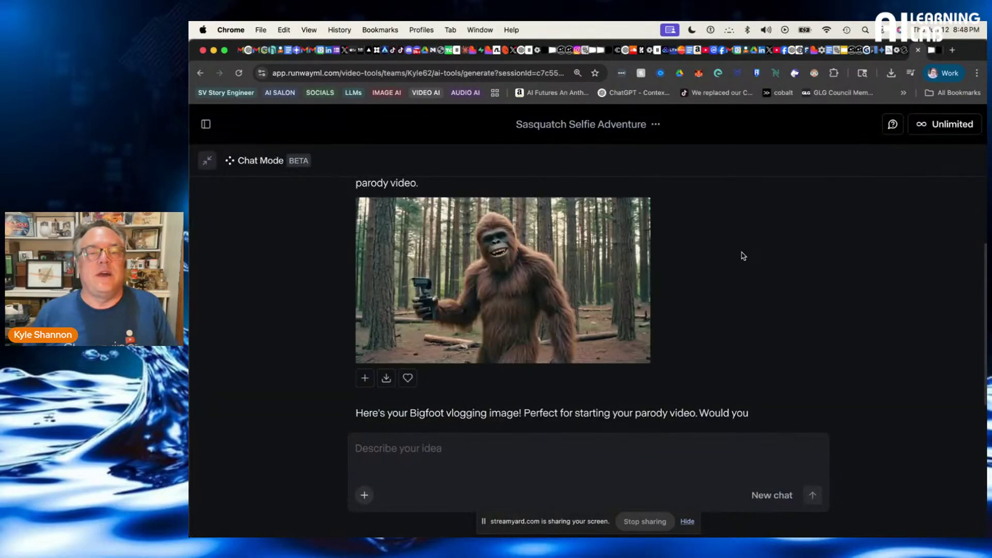
click(504, 247)
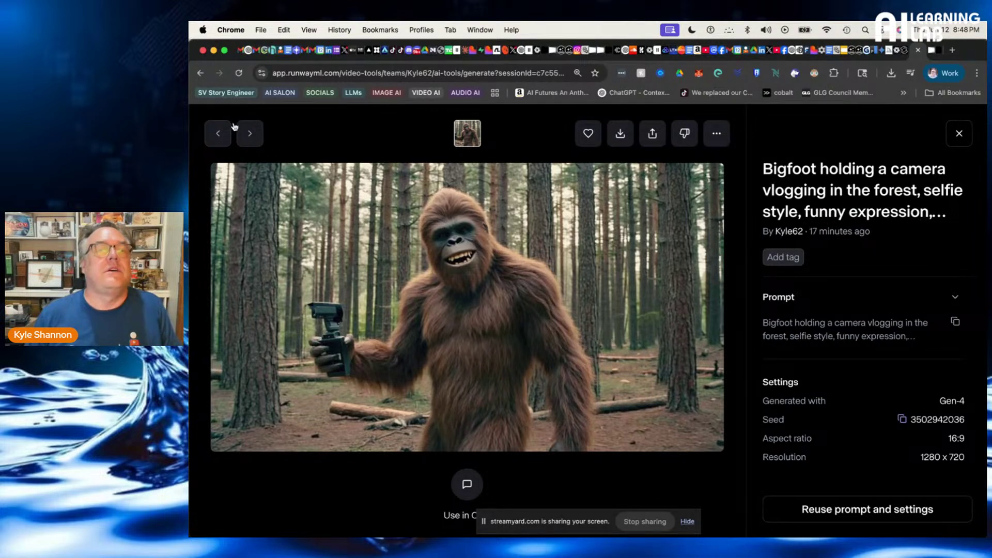
Leave the Bigfoot image and refresh the crashed Runway page to start from an untitled Chat Mode session
click(201, 74)
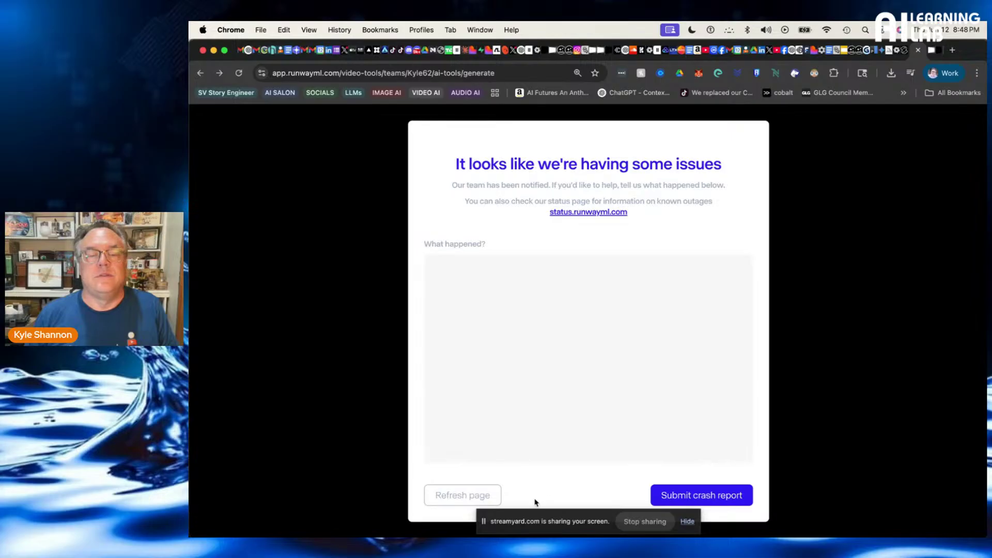
click(473, 493)
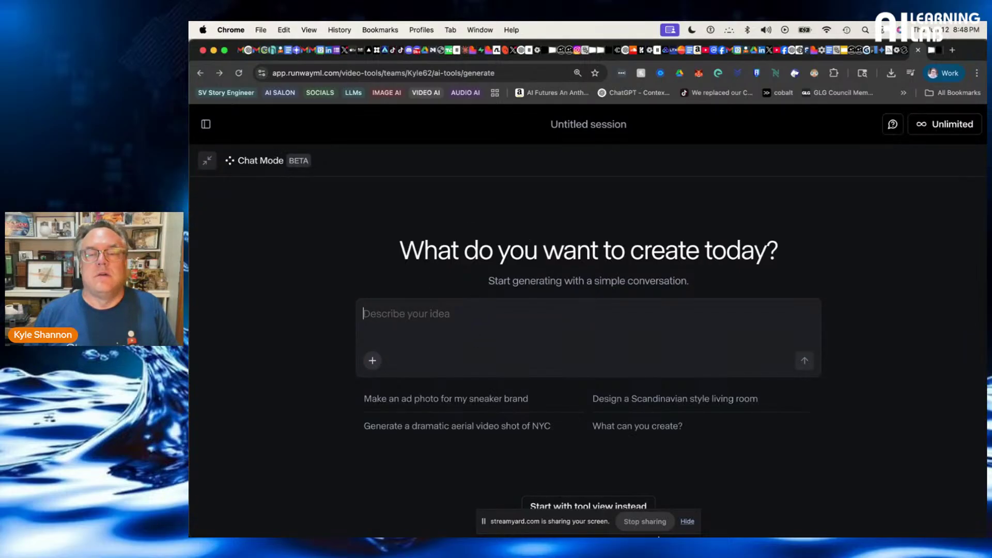
click(647, 524)
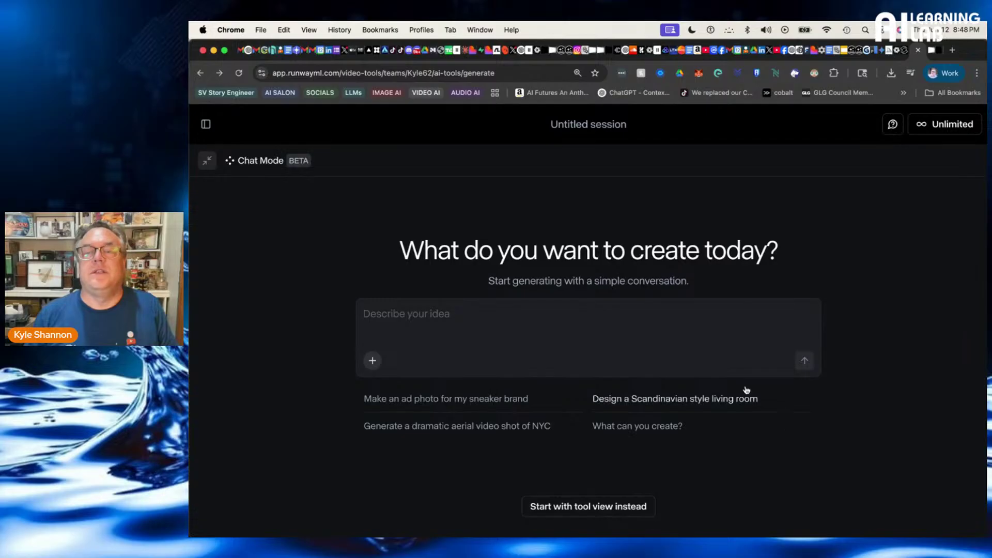
Reopen the Sasquatch Selfie Adventure session and start a prompt reading "make it more like a VHS video camcorder"
click(206, 125)
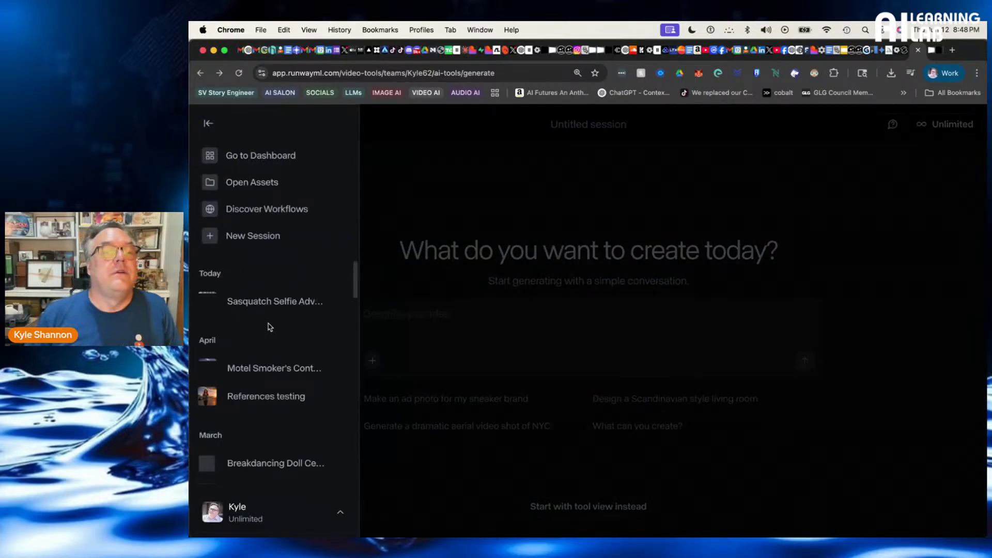
click(265, 302)
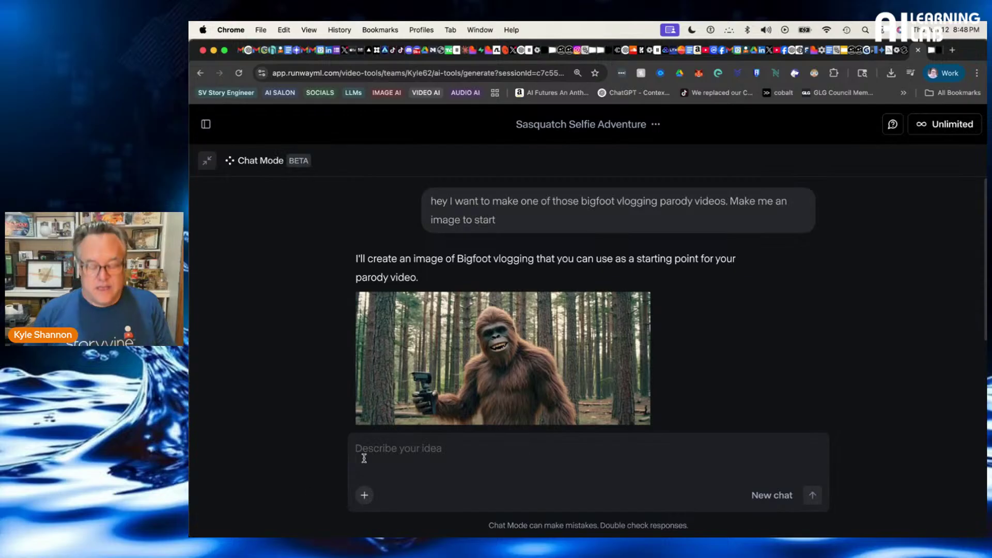
text(make it)
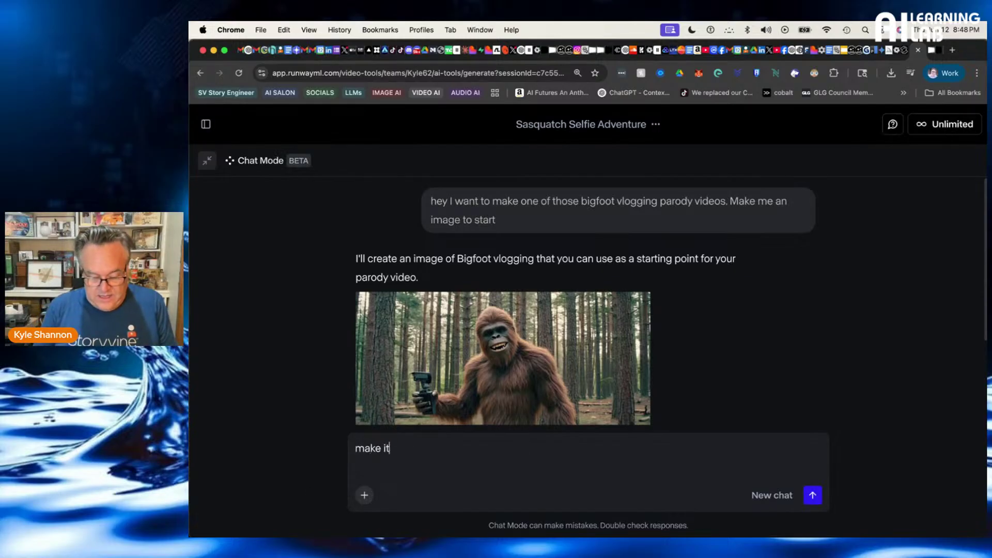
text( more like a video)
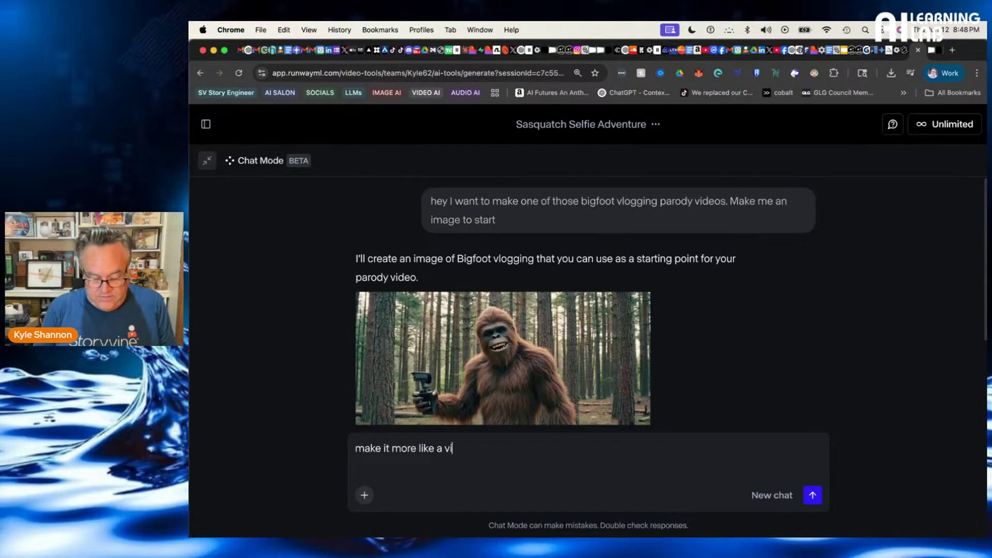
key(BackSpace)
key(BackSpace)
key(BackSpace)
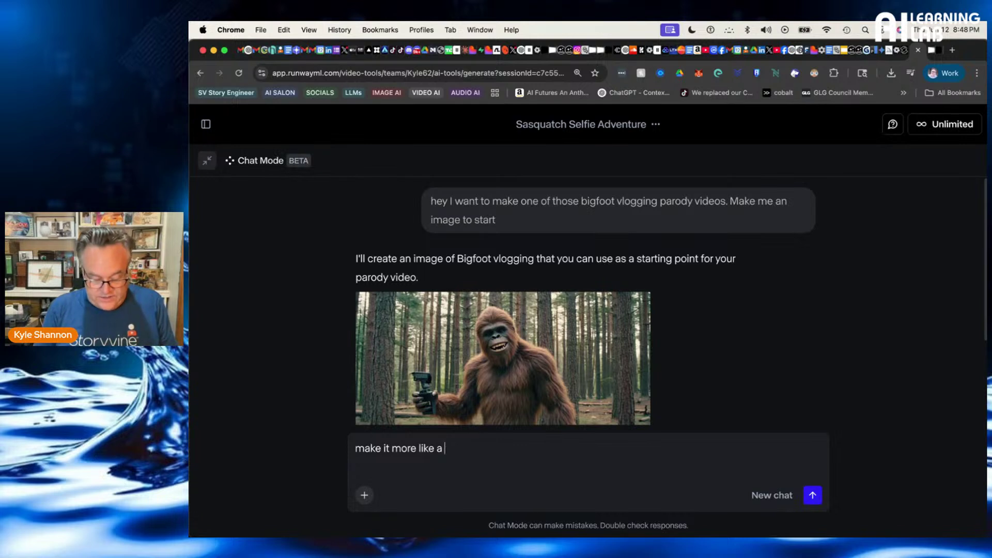
text(VHS video)
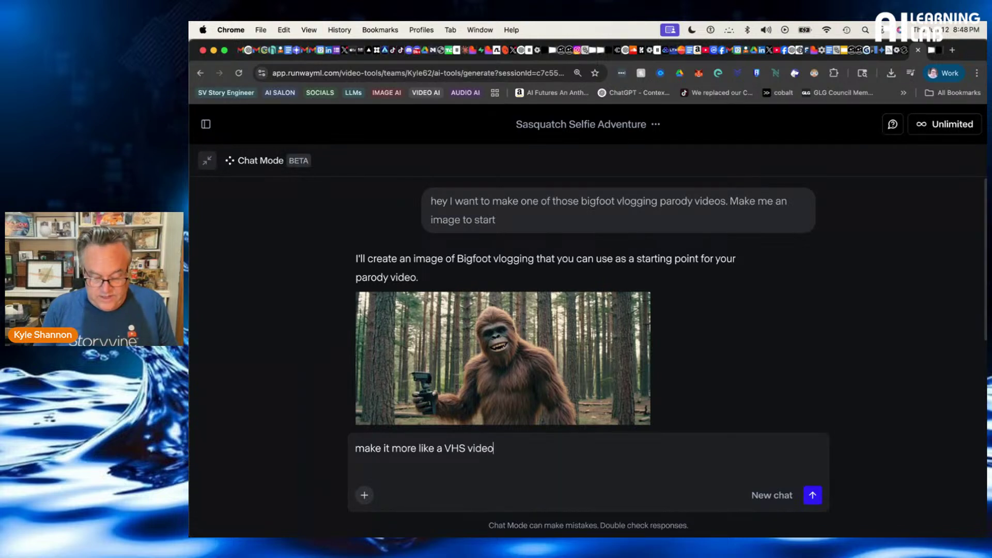
text( camcor)
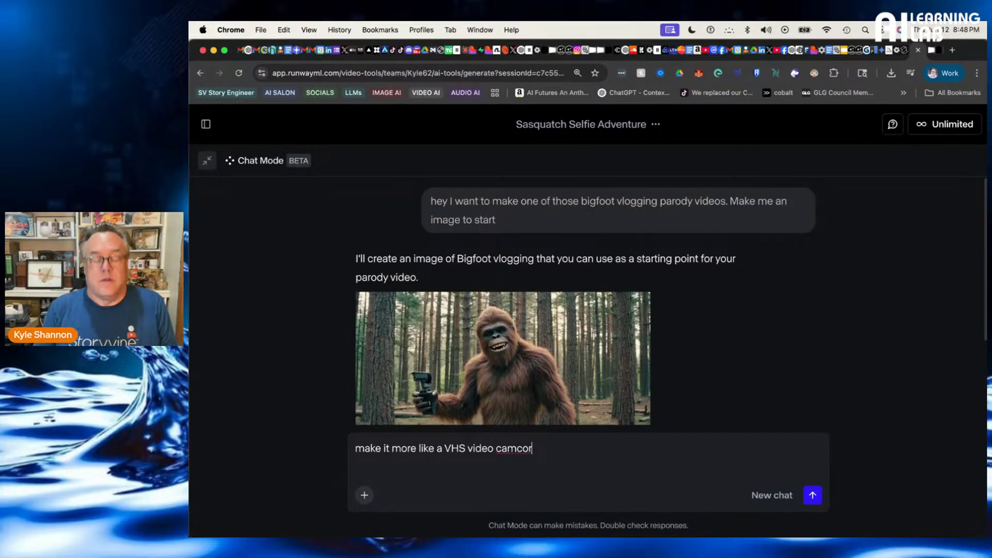
text(der and ma)
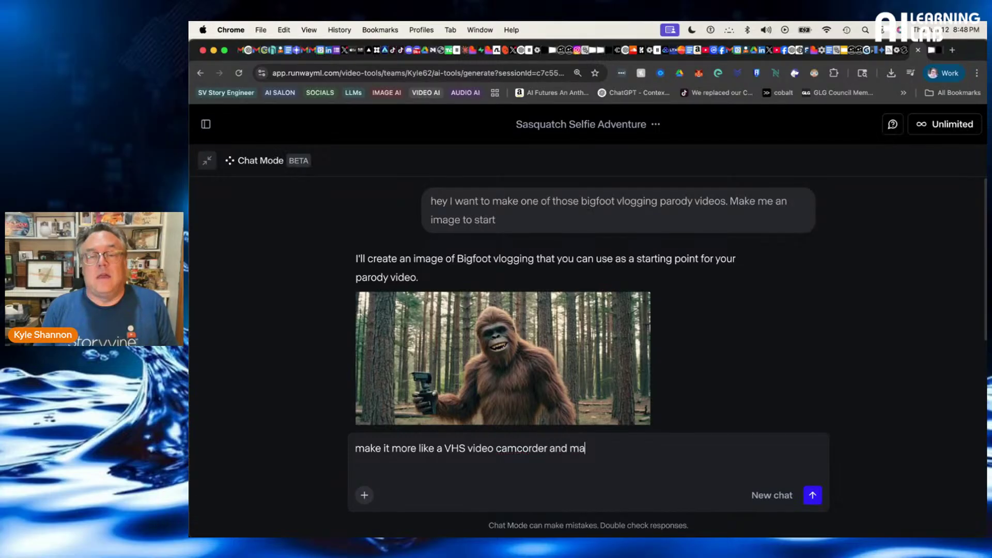
Extend the prompt with "and make the bigfoot more natural and realistic"
text(ke the )
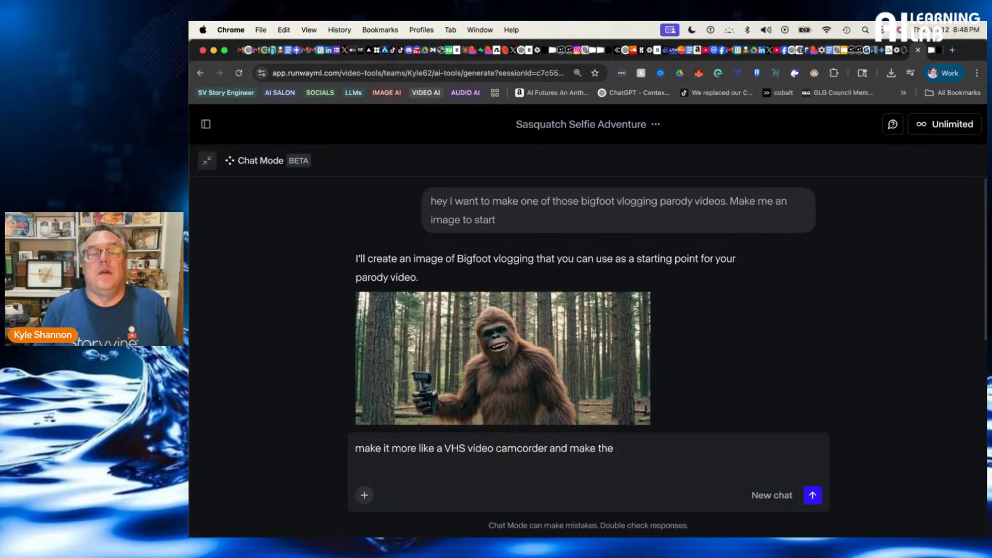
text(bi)
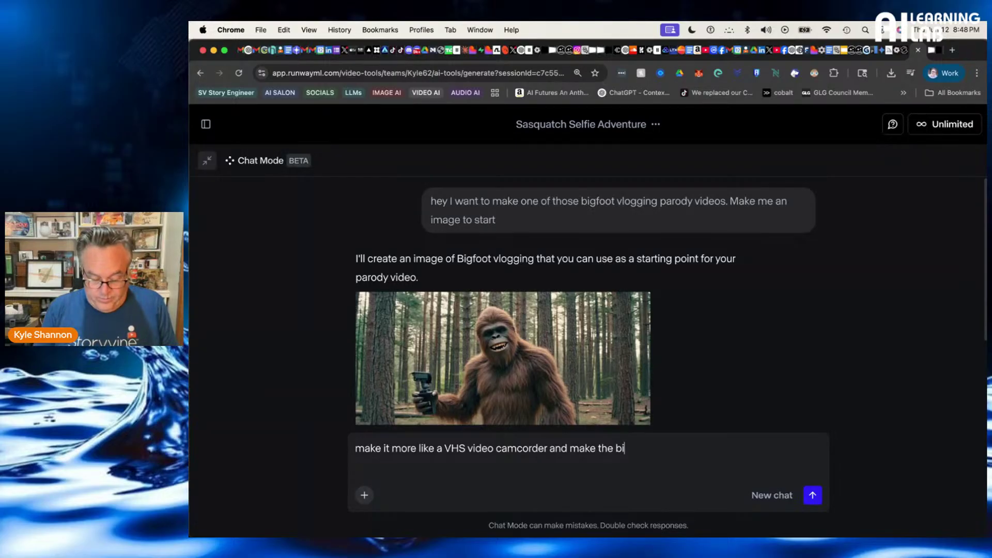
text(gg)
key(BackSpace)
key(BackSpace)
text(gfoot)
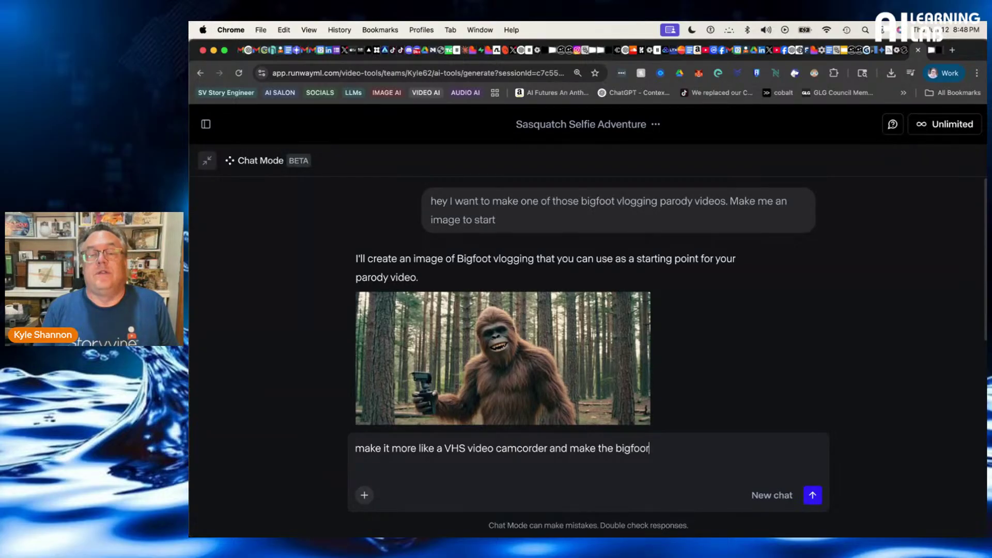
text( more)
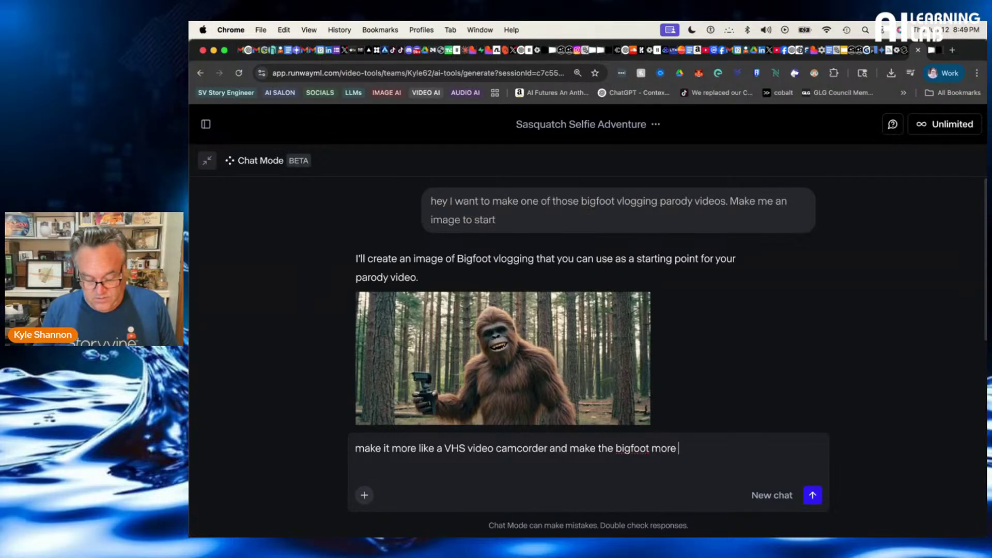
text( natural and)
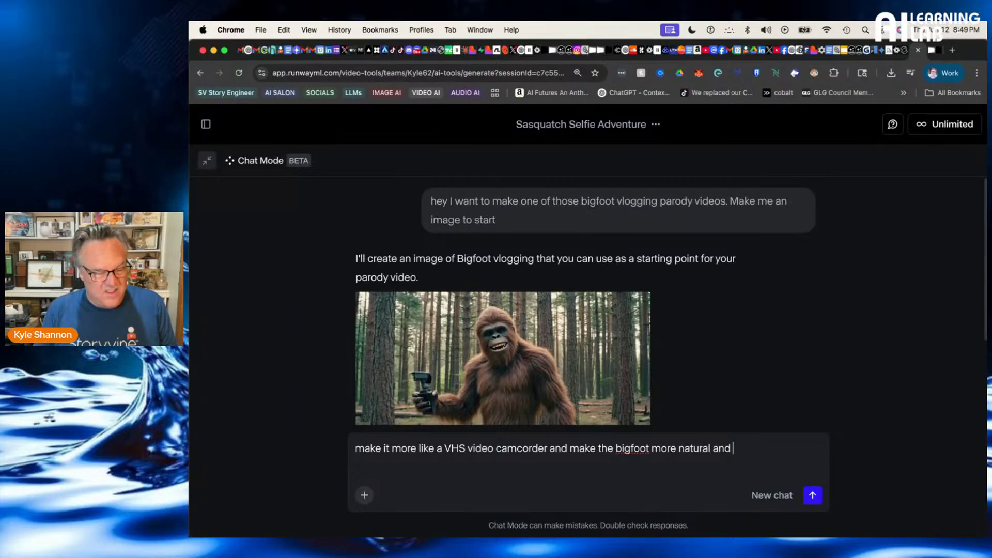
text( realiz)
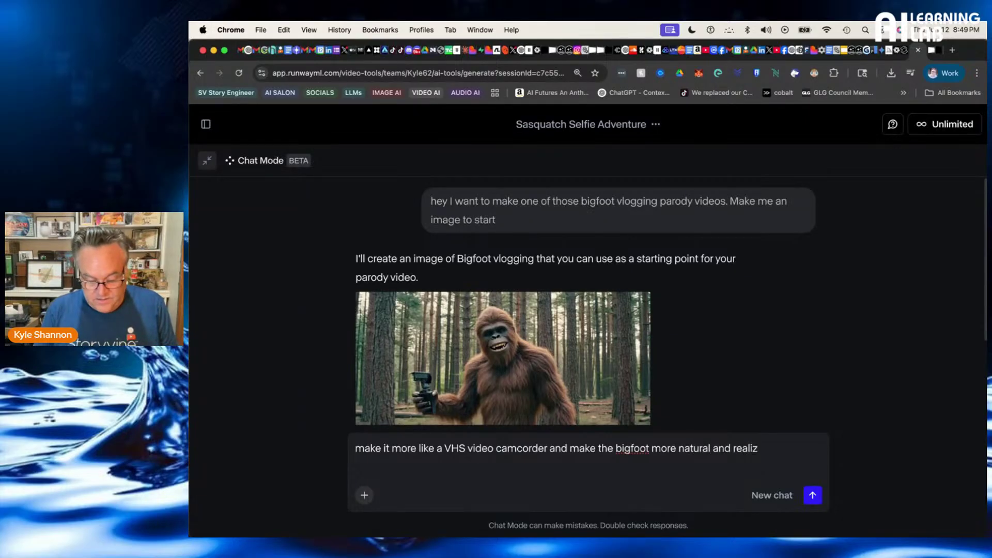
key(BackSpace)
text(stic)
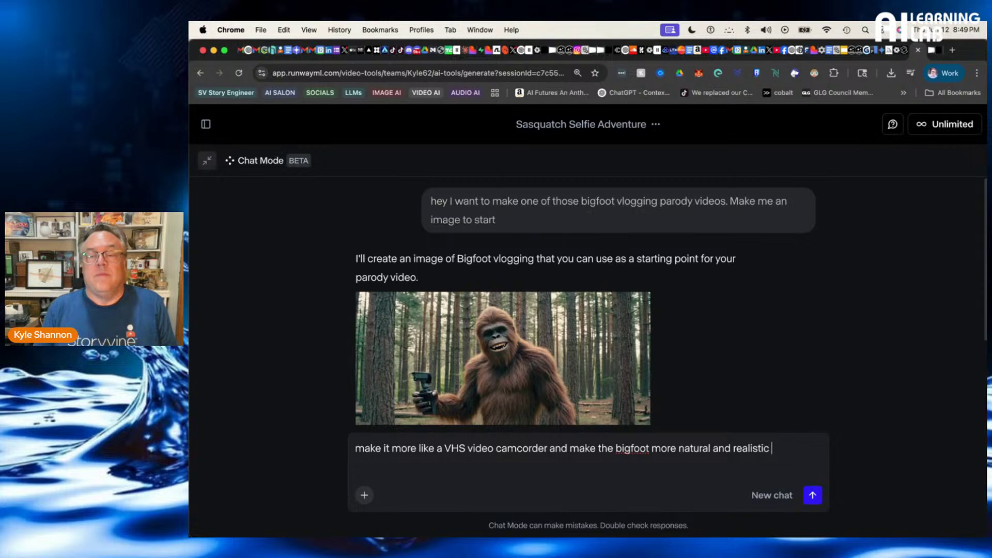
Add the sentence "It feels like an animation frame now" to the prompt and submit it
key(BackSpace)
text(. It )
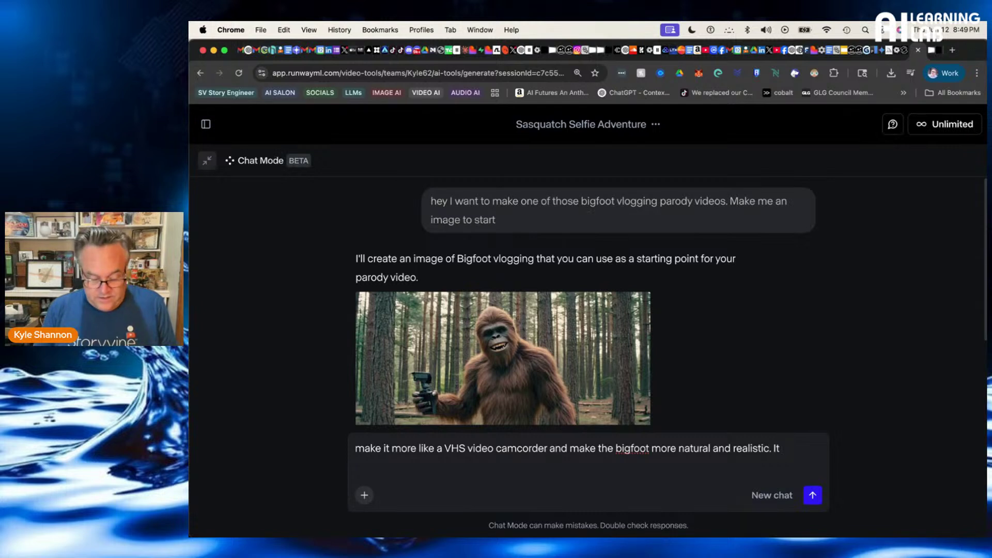
text(feels li)
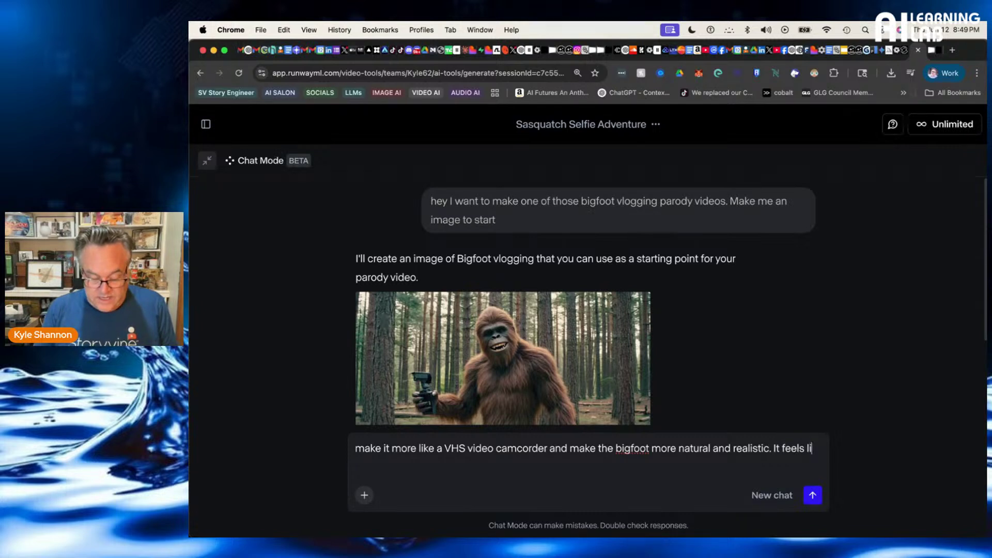
text(ke an animation )
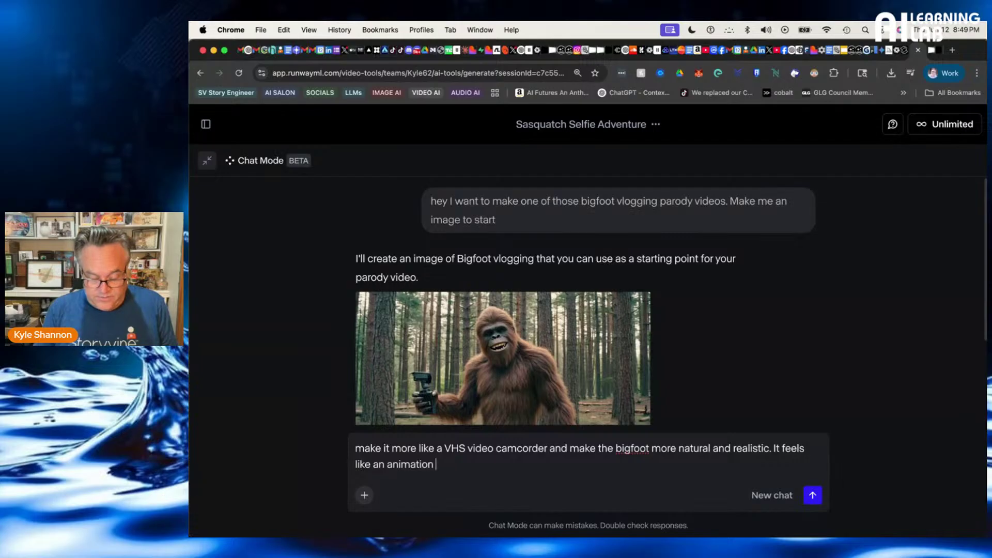
text(frame now)
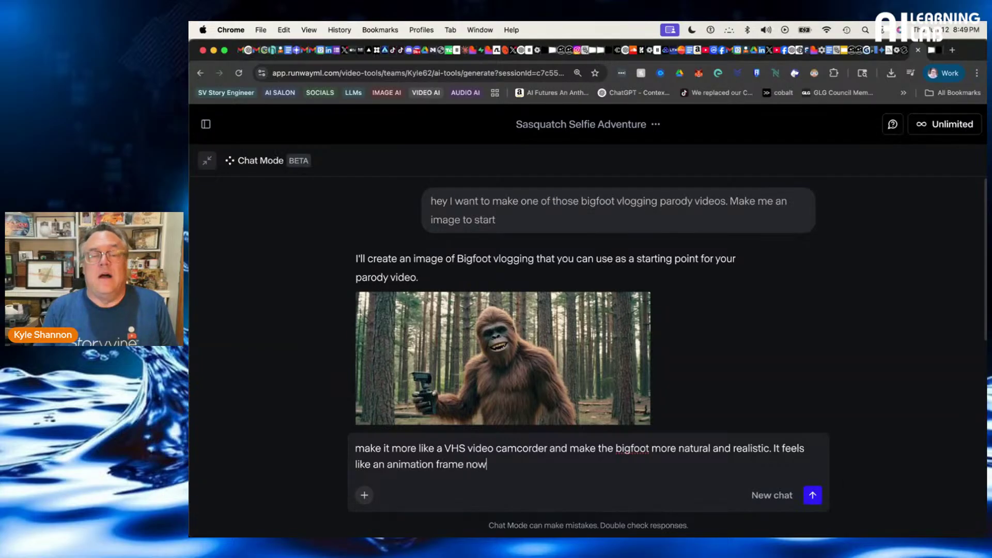
key(Return)
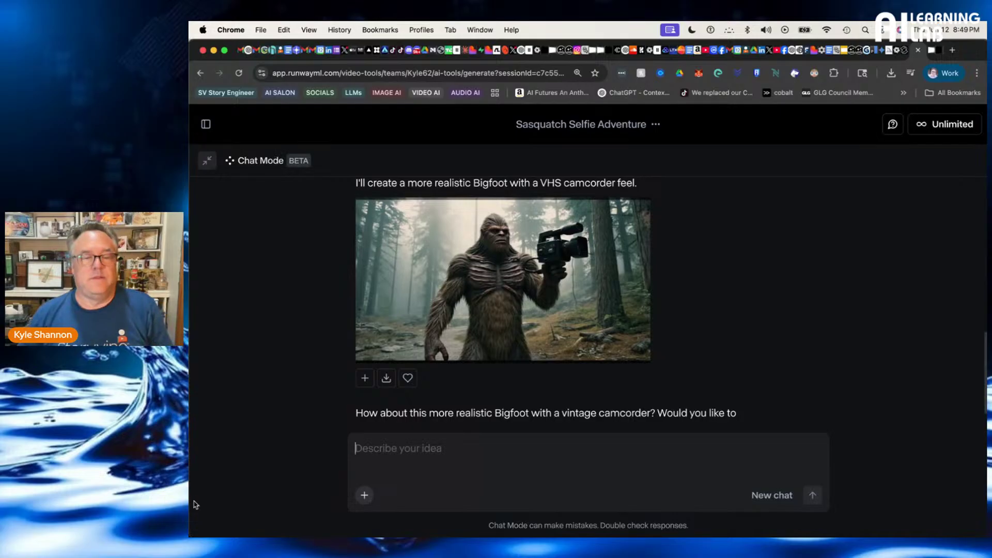
Start a follow-up prompt: "no he's not holding a camcorder, I want it to look like he's being recorded with one"
text(no )
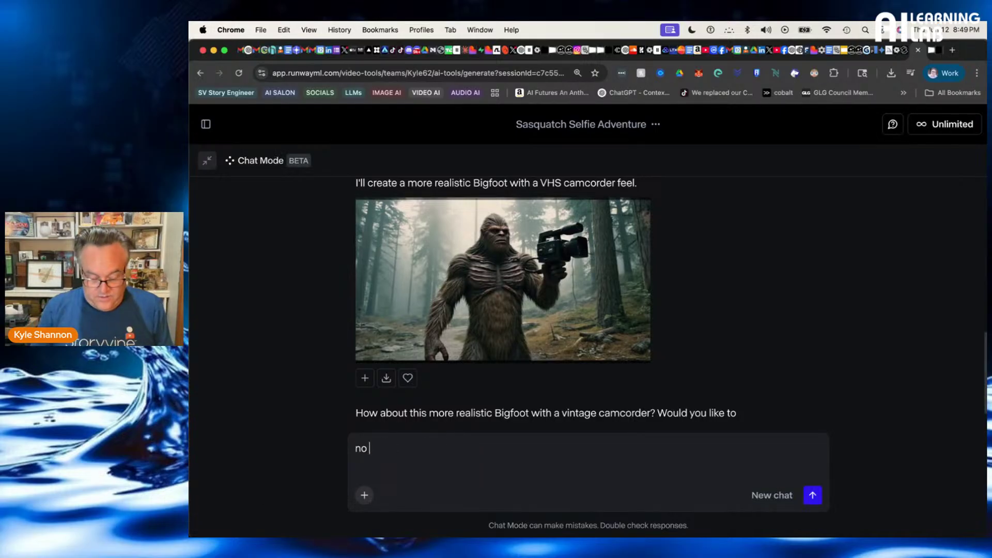
text(he's not holdi)
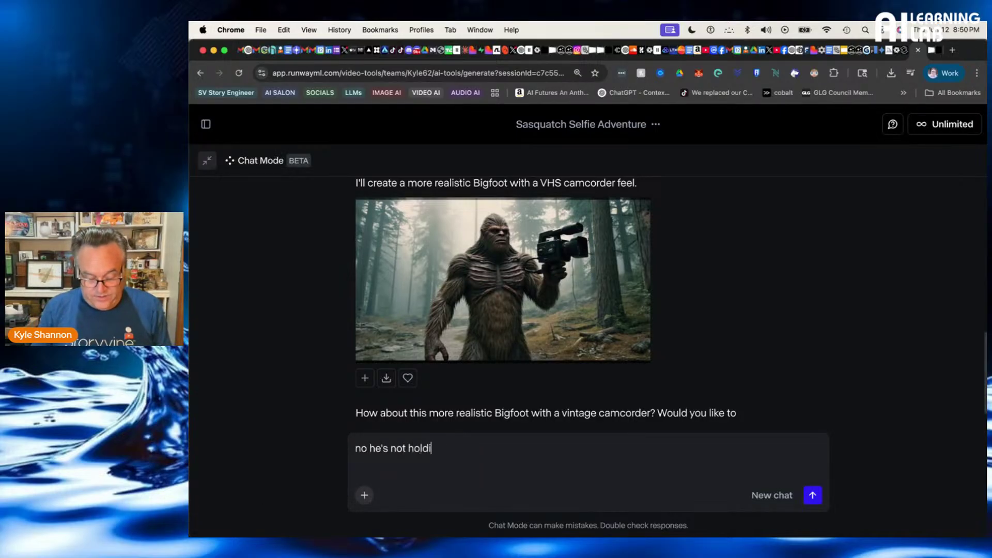
text(ng a camcord)
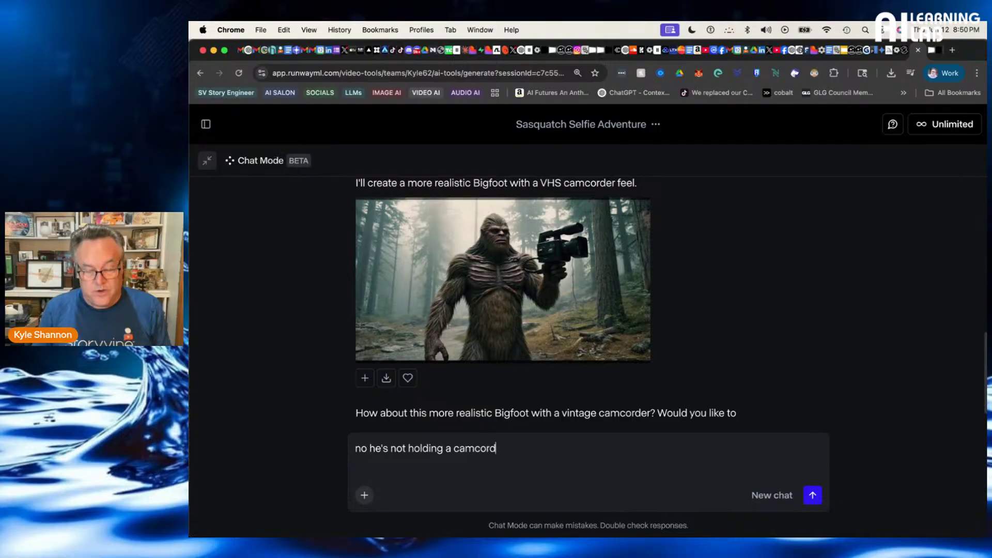
text(er, I want it)
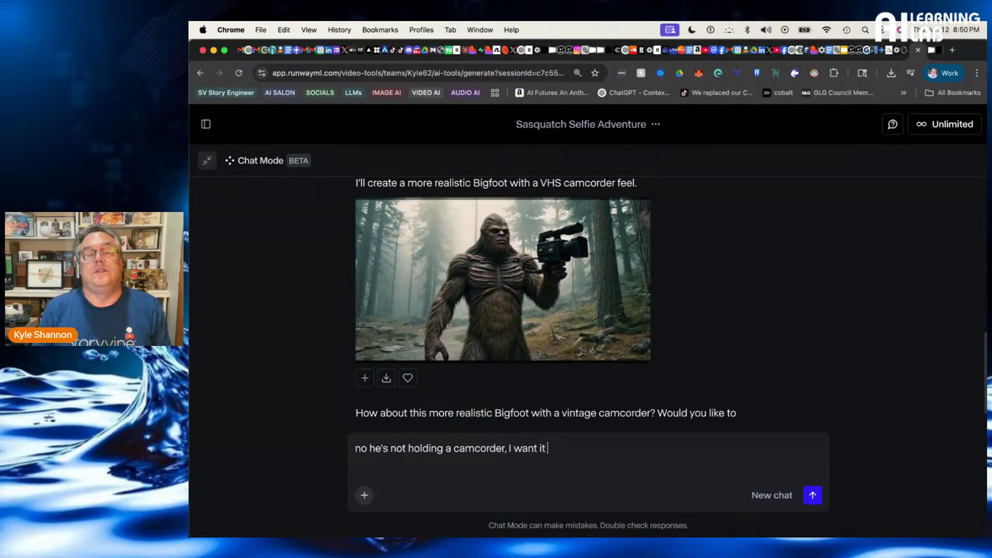
text( to look like )
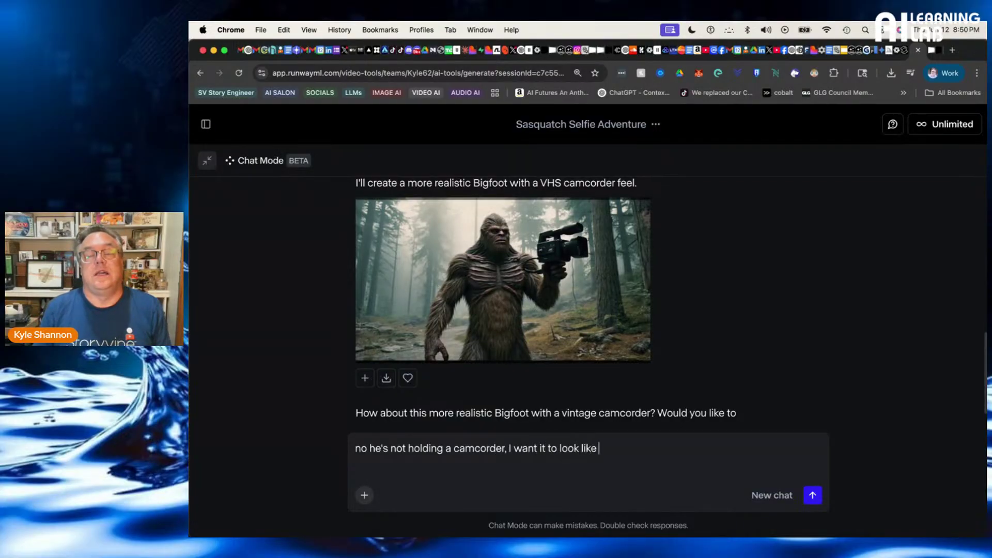
text(he's being rec)
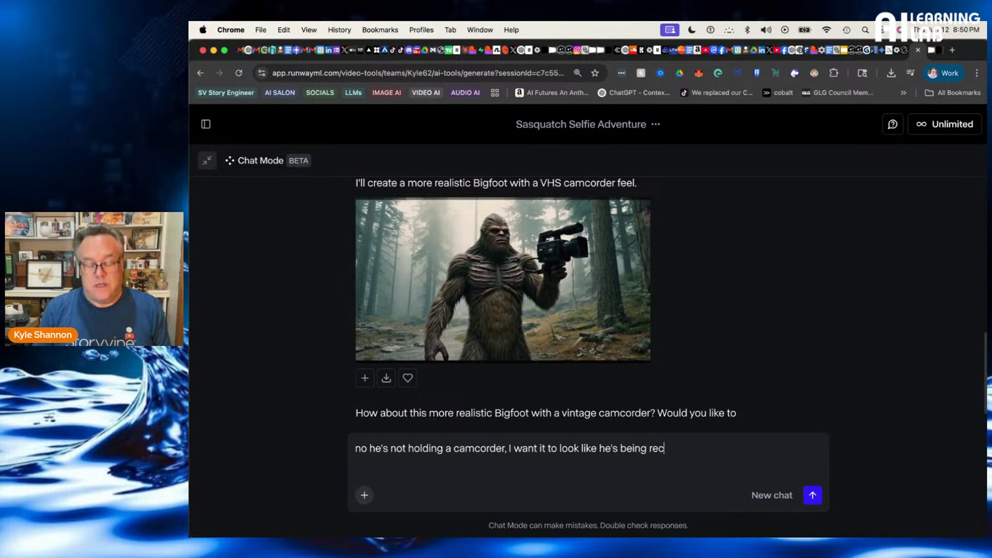
text(orded with on)
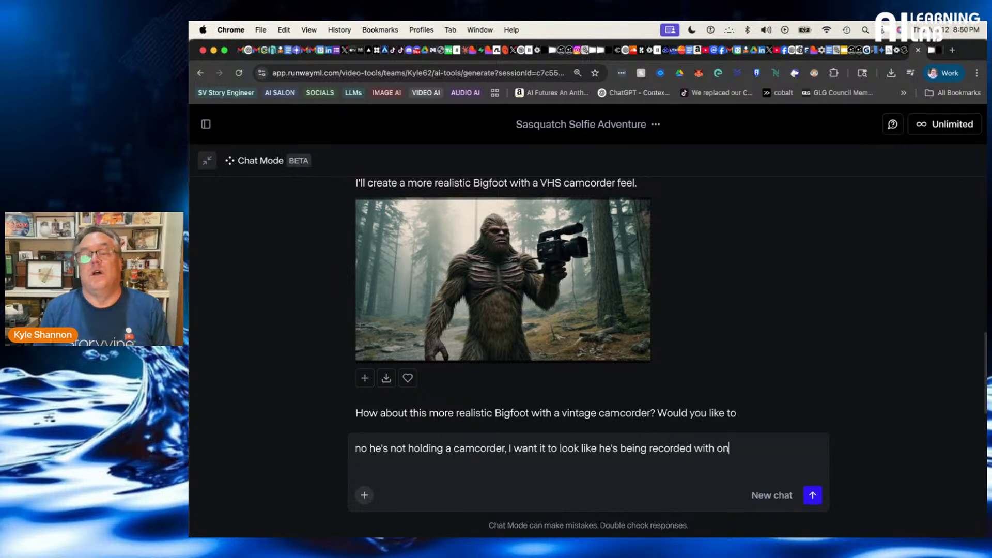
text(e h)
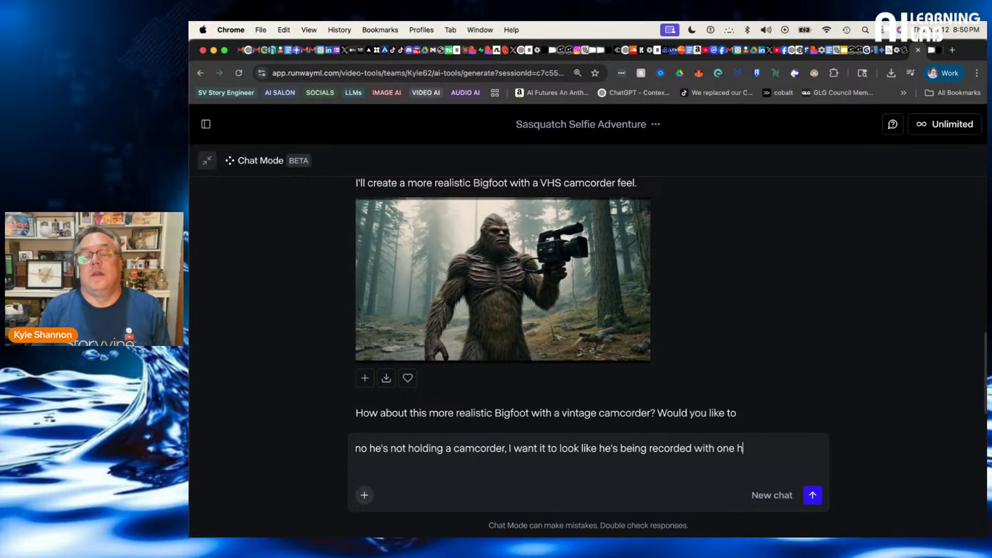
Extend the follow-up prompt with "he's talking into the camra"
text(e's )
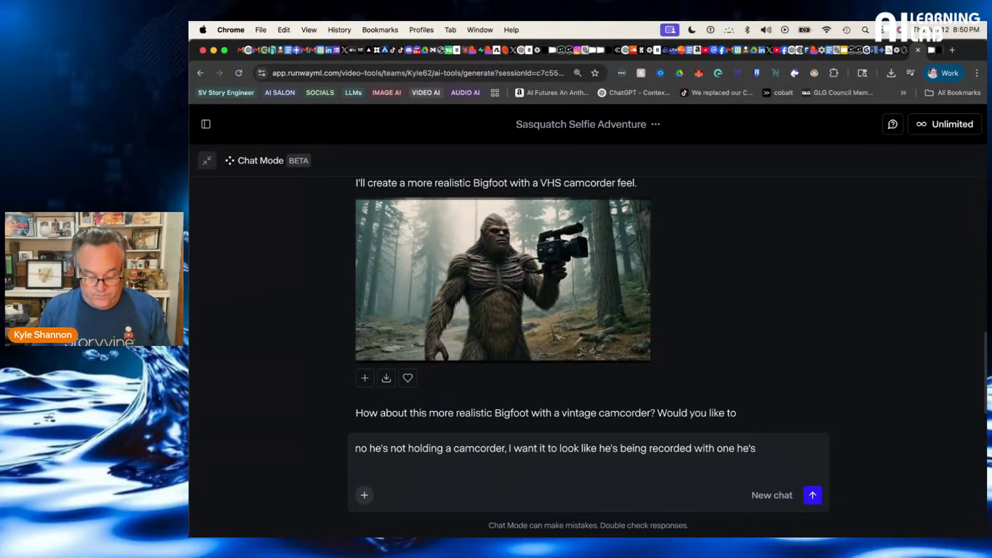
text(filming a)
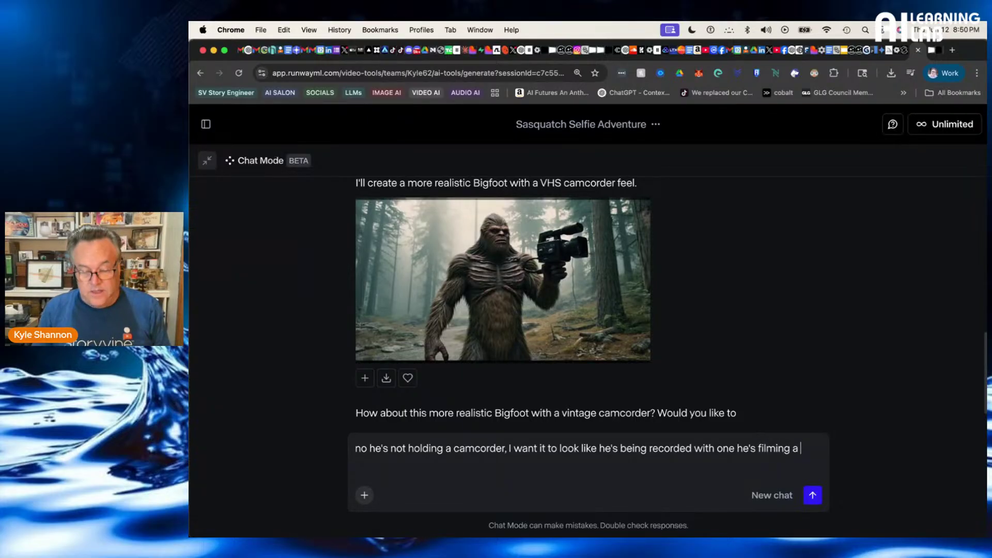
key(BackSpace)
key(BackSpace)
key(BackSpace)
key(BackSpace)
key(BackSpace)
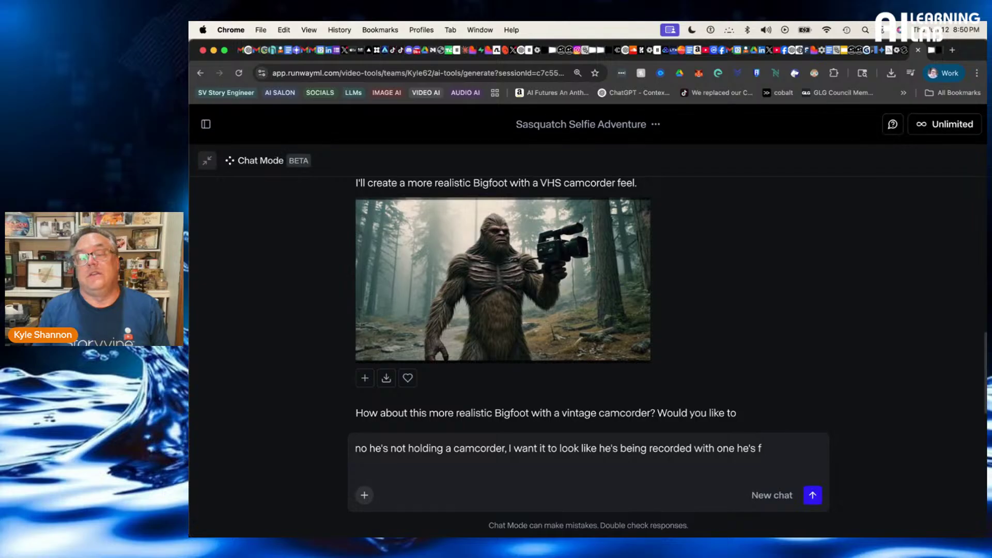
text(talking into)
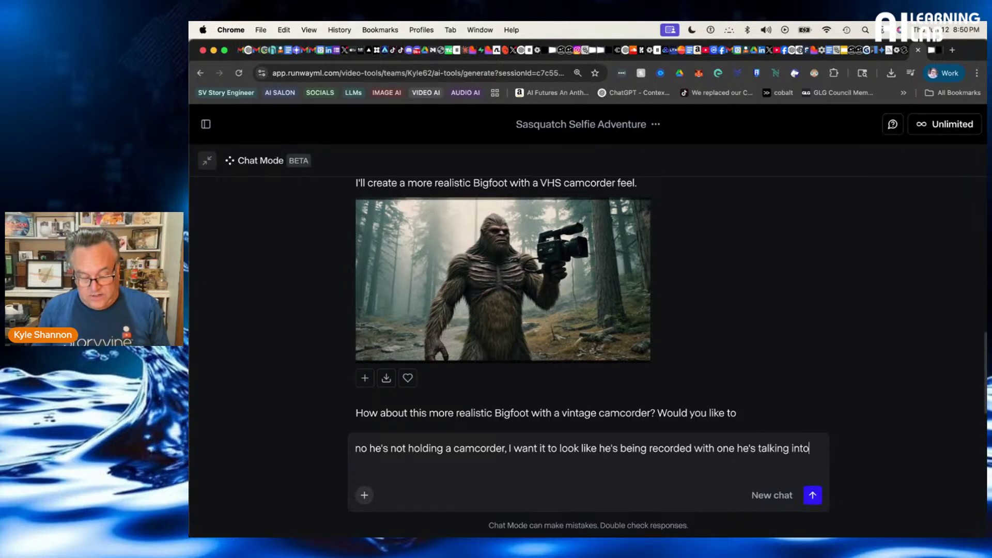
text( the camra )
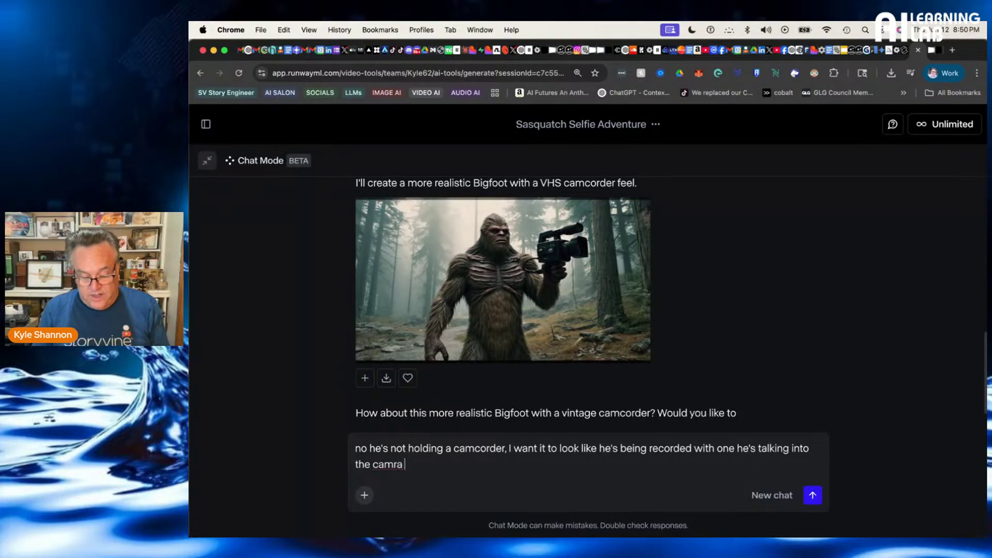
Finish the prompt with "as if he found it in the woods" and submit it
text(as if he )
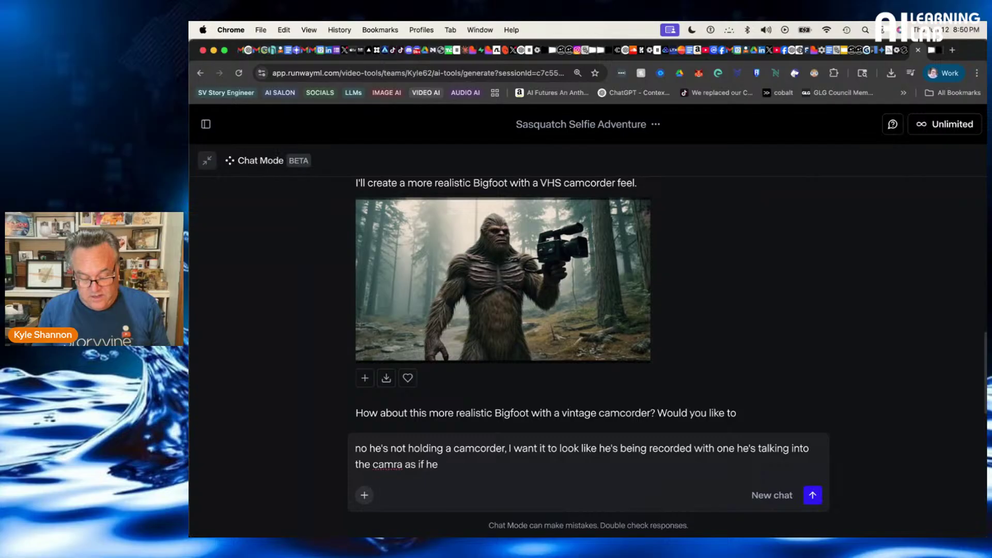
text(found it in the f)
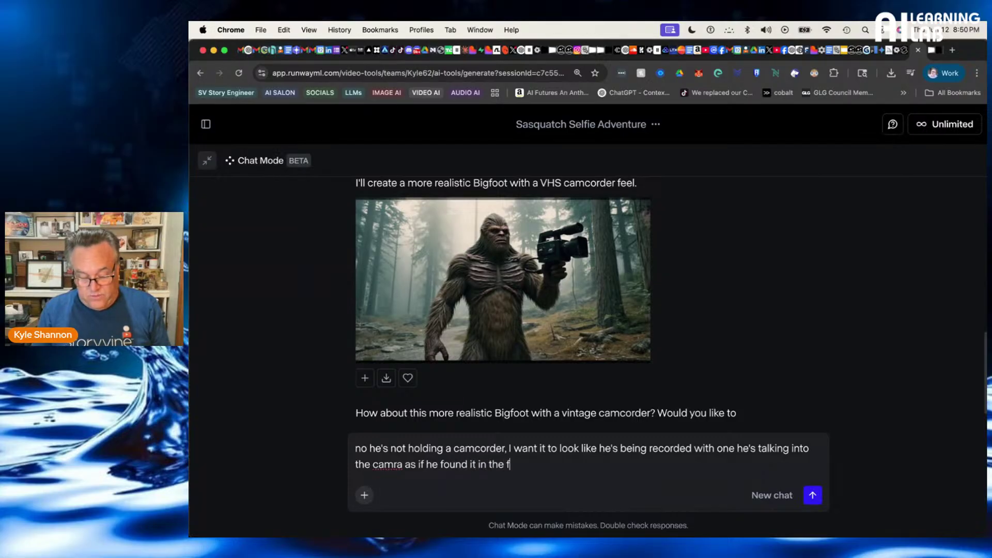
key(BackSpace)
text(woodw)
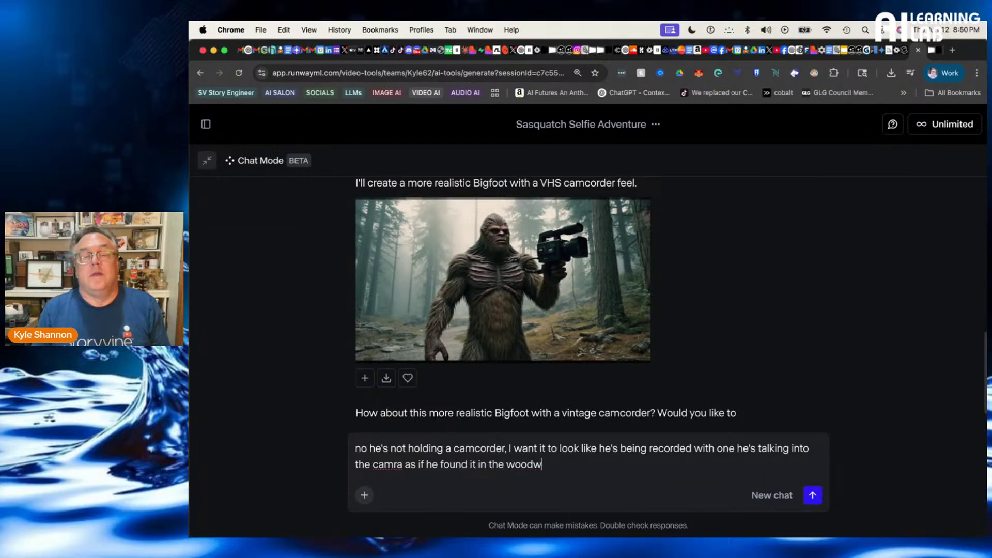
key(BackSpace)
text(s)
key(Return)
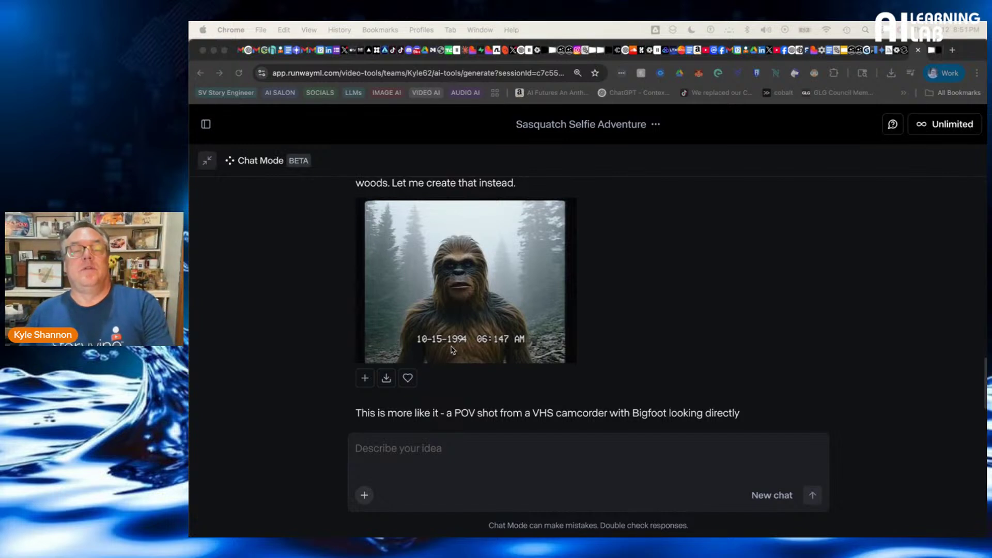
Examine the new Bigfoot image enlarged, close it, and start a follow-up prompt reading "where are the analog scan l"
click(467, 268)
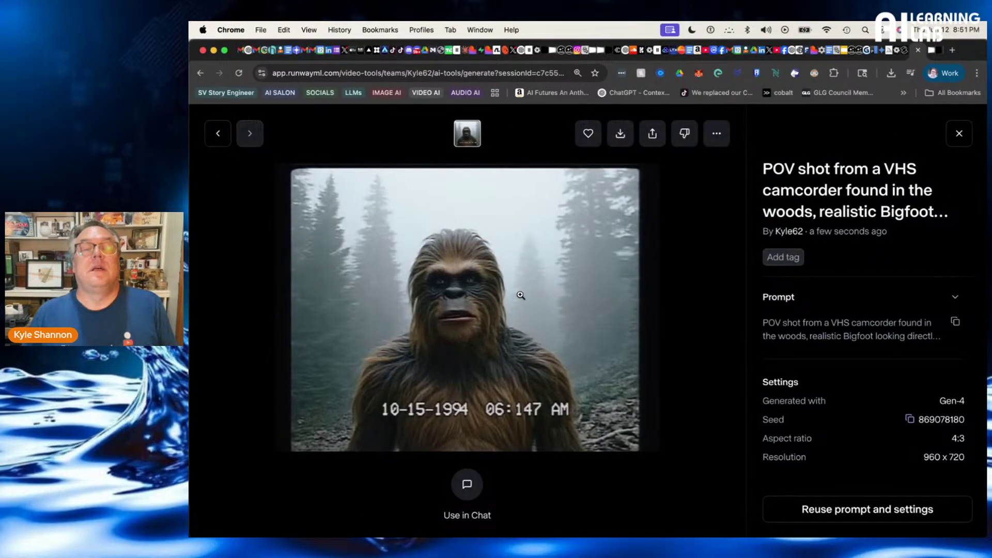
key(Escape)
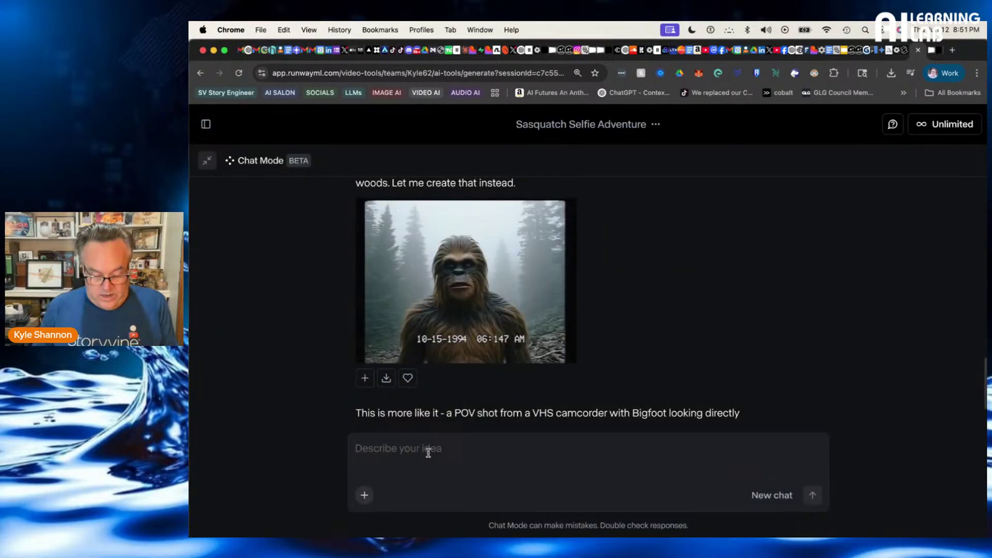
text(where are the )
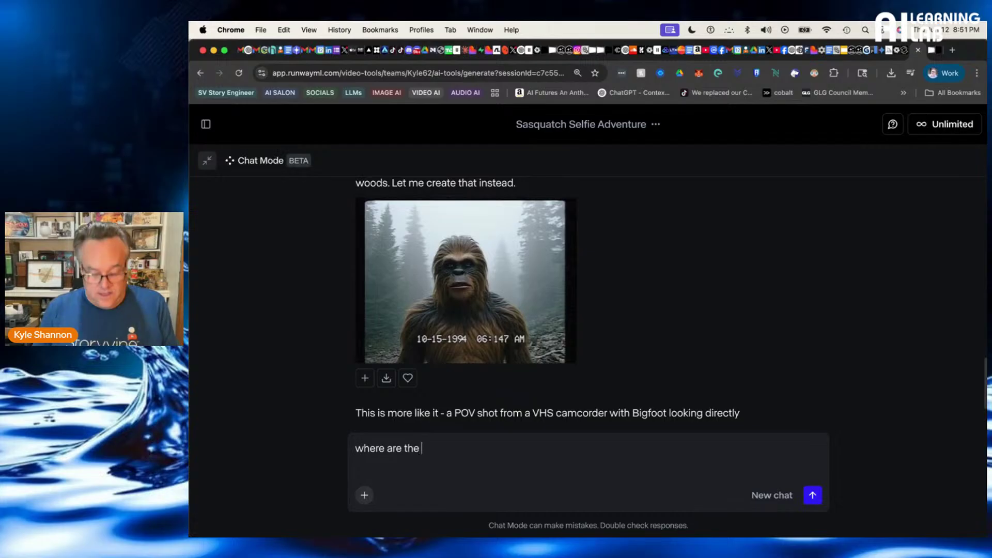
text(analog scan l)
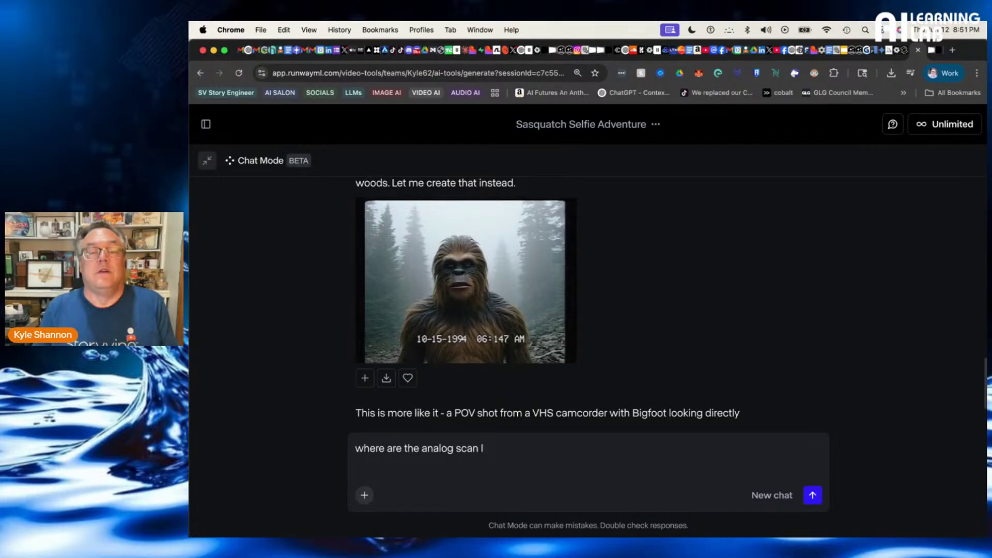
Complete and send the chat message "where are the analog scan lines. this is VHS. Not digital. Cmon don't be a dumb dumb"
text(ines. this is )
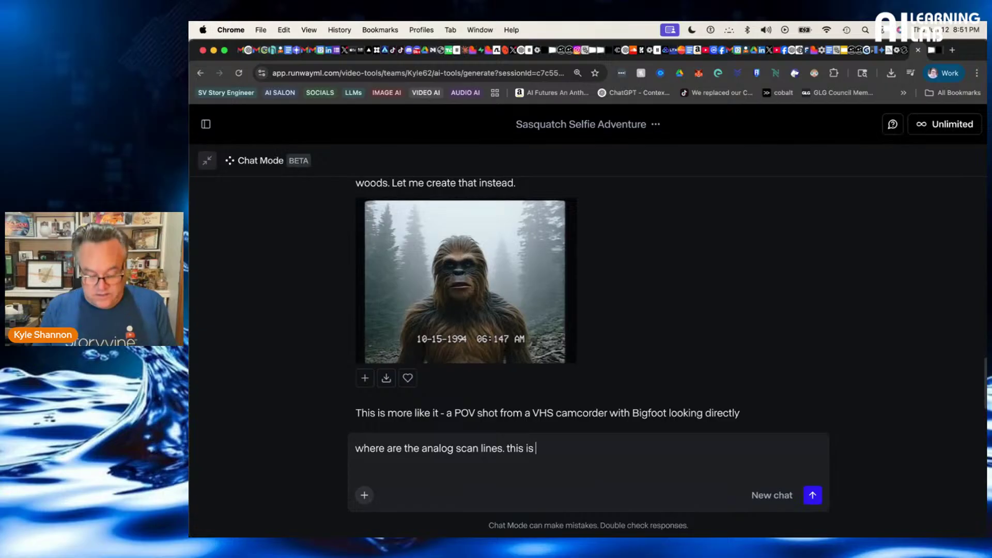
text(VHS)
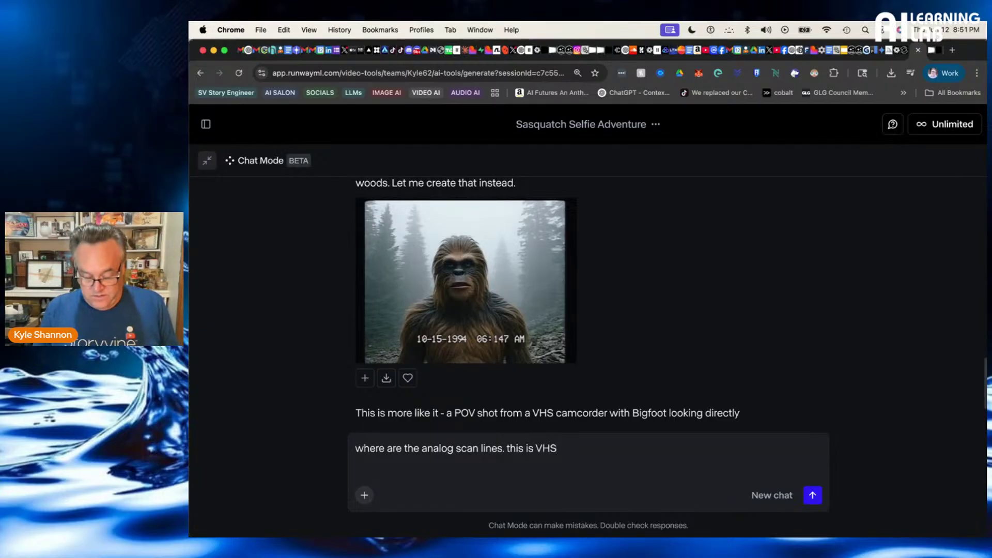
text(. Not d)
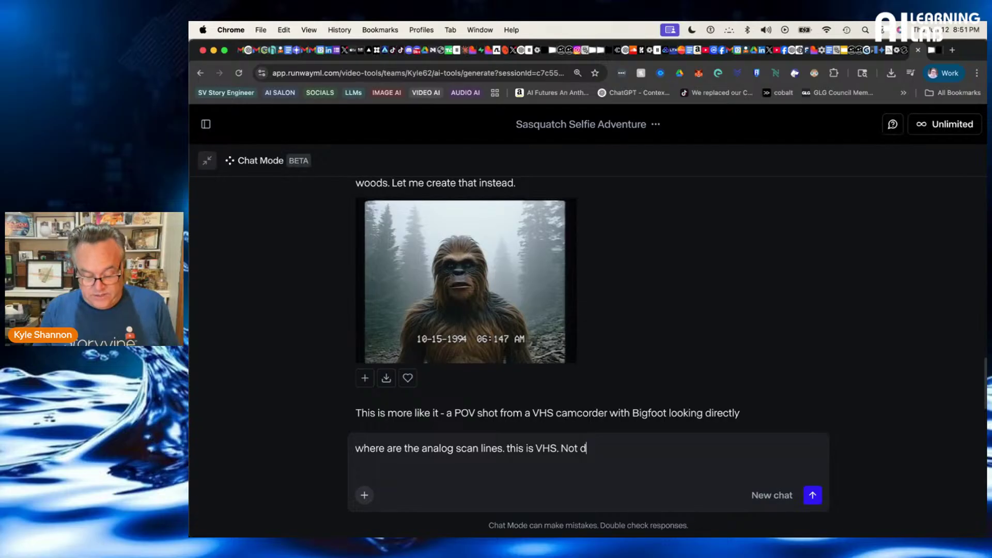
text(igit)
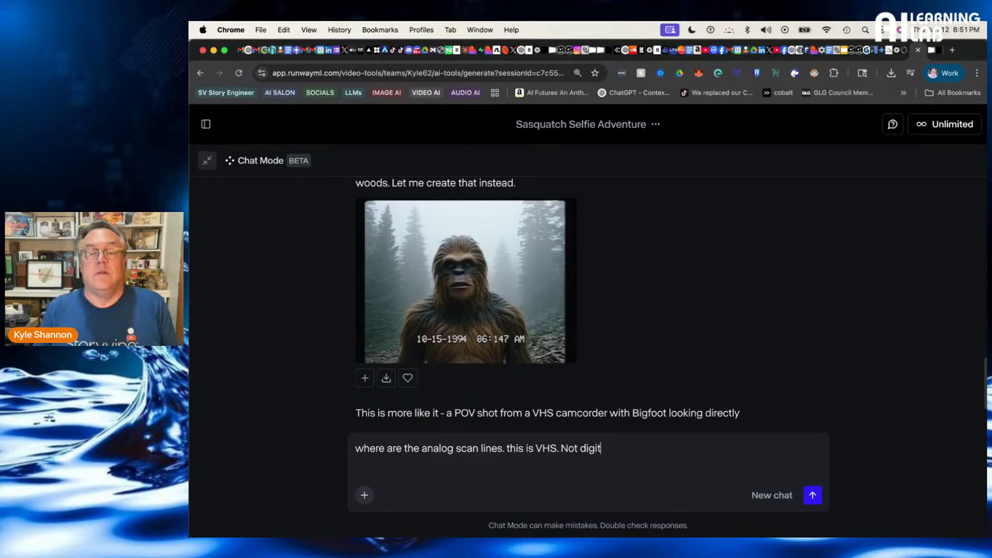
text(al. C)
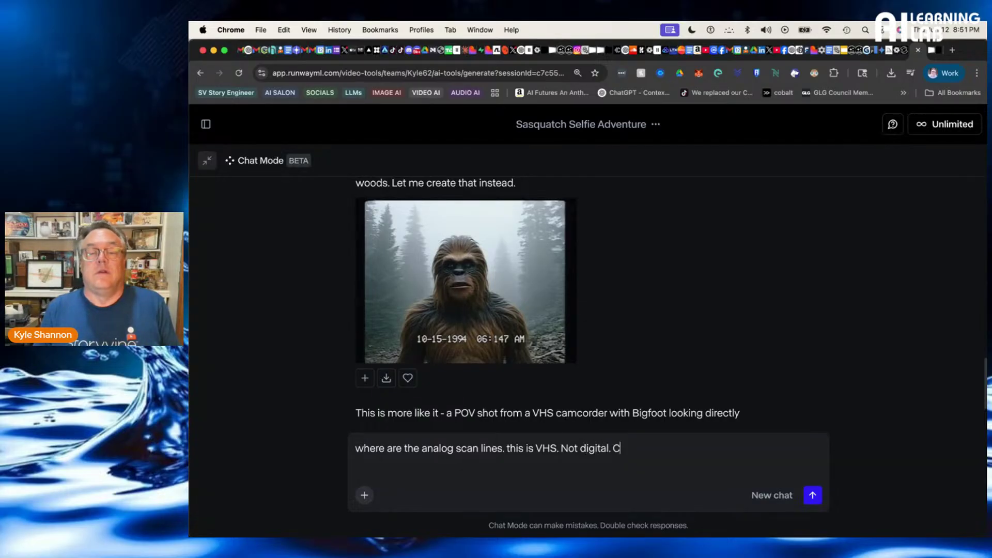
text(mon don)
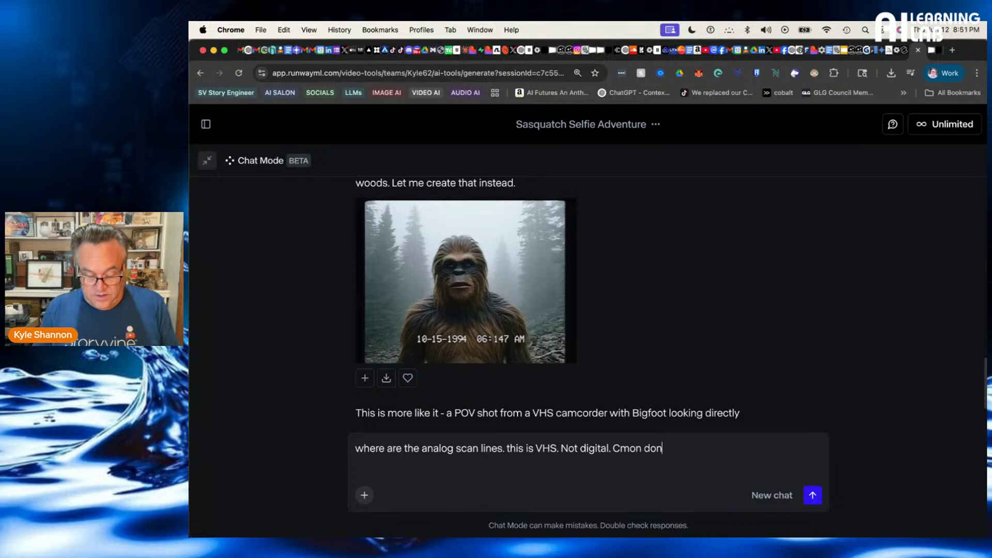
text('t be a dumb dumb)
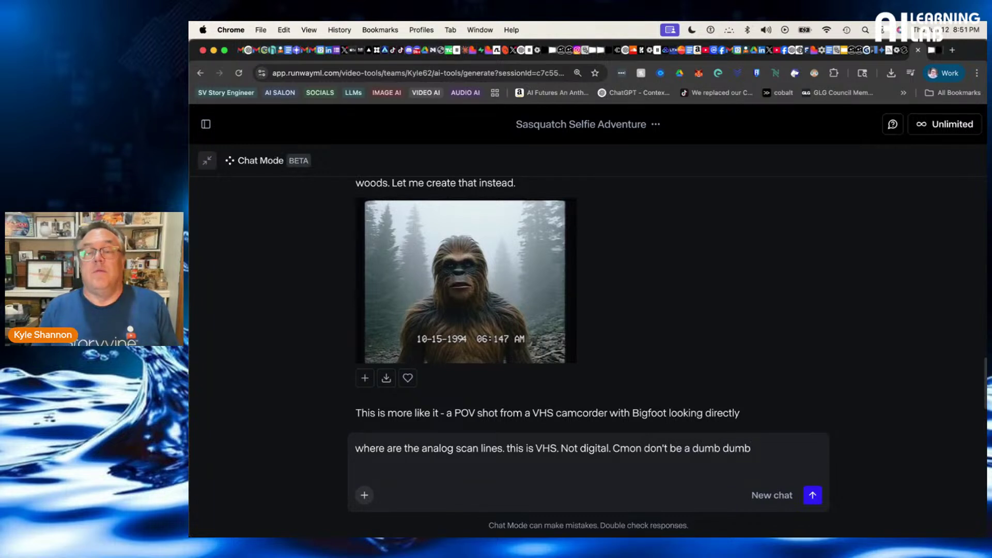
key(Return)
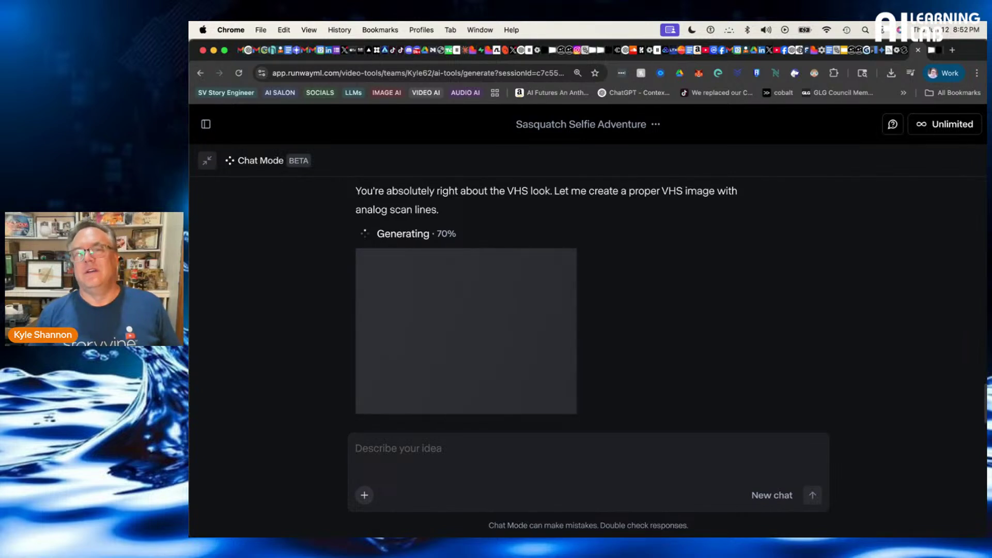
Examine the newly generated Bigfoot image enlarged for VHS scan lines and go back through the earlier generated images
scroll(588, 300, down, 1)
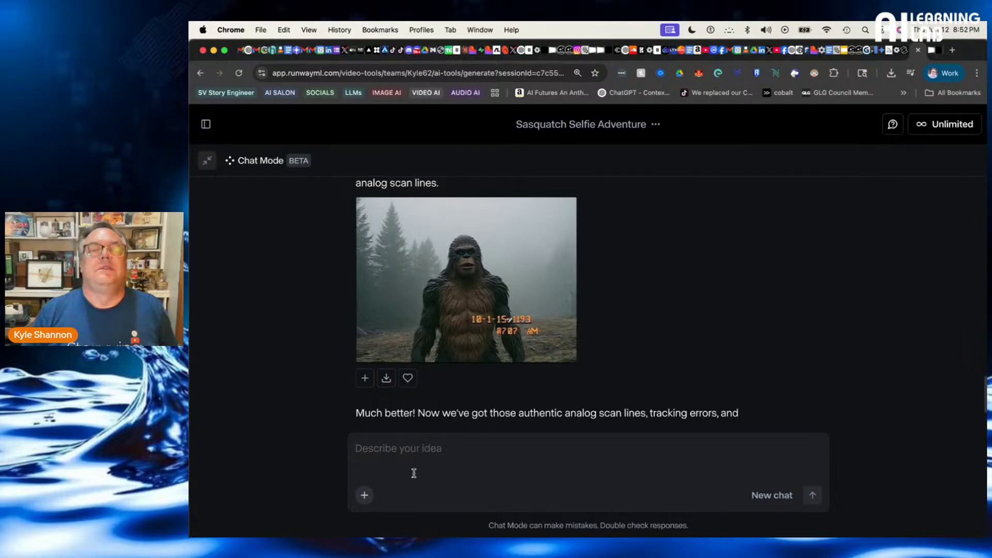
click(500, 286)
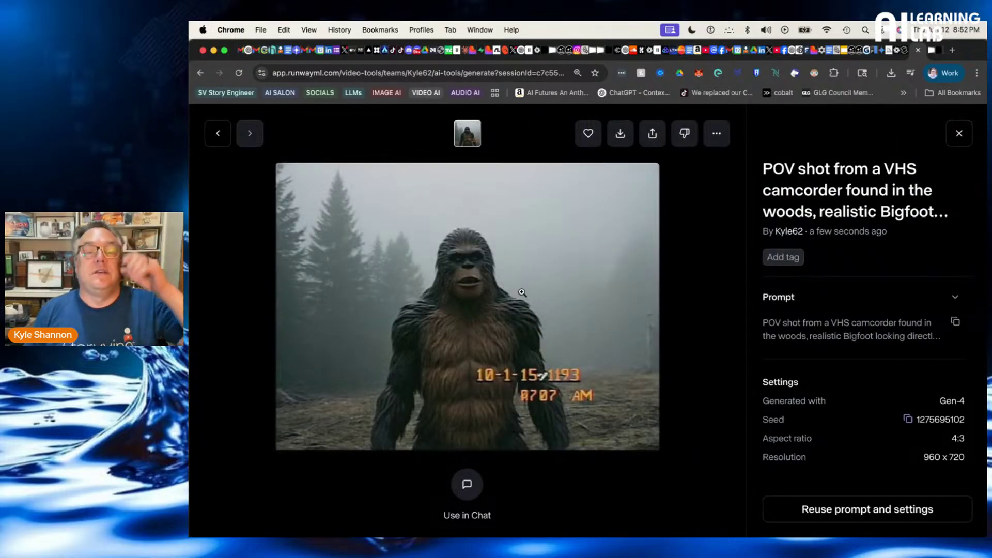
click(523, 293)
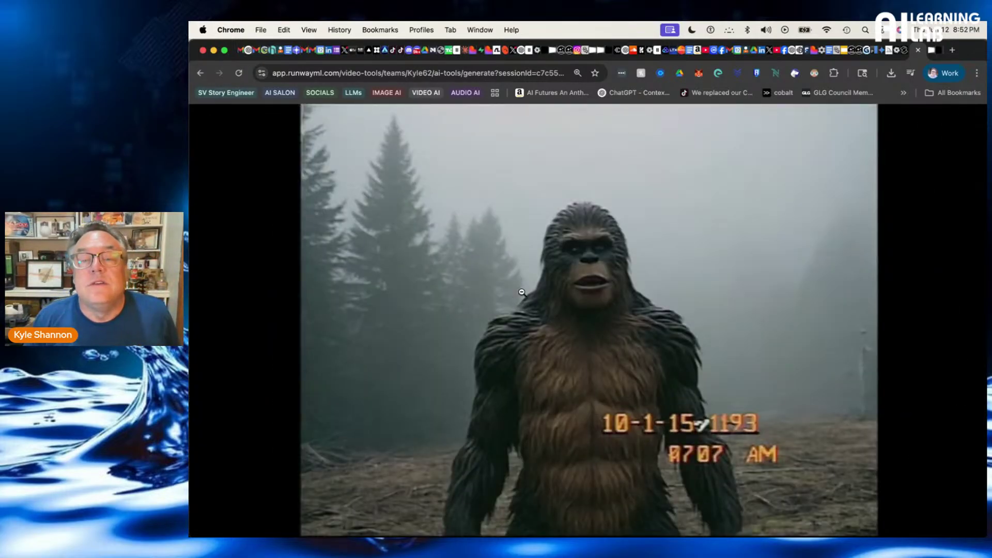
click(522, 292)
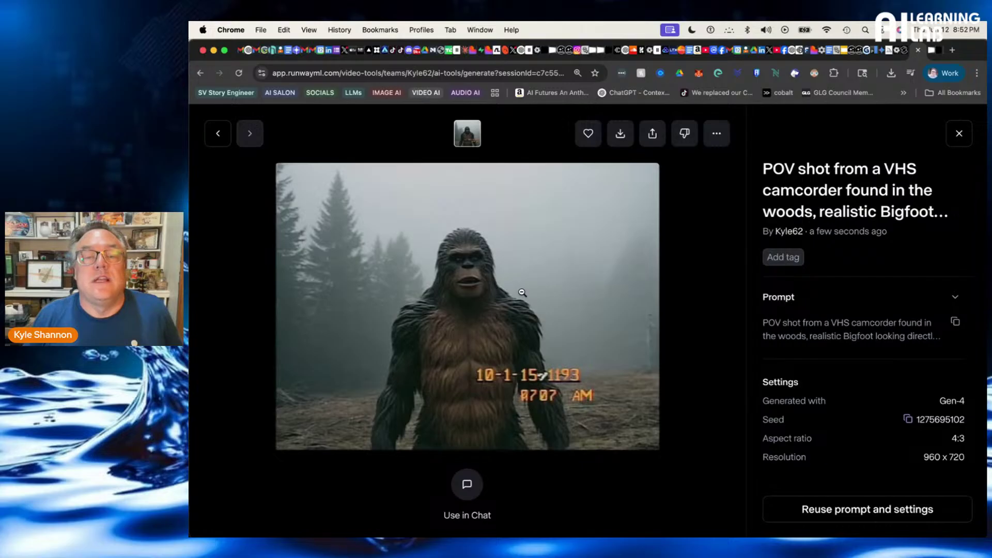
click(522, 292)
click(522, 292)
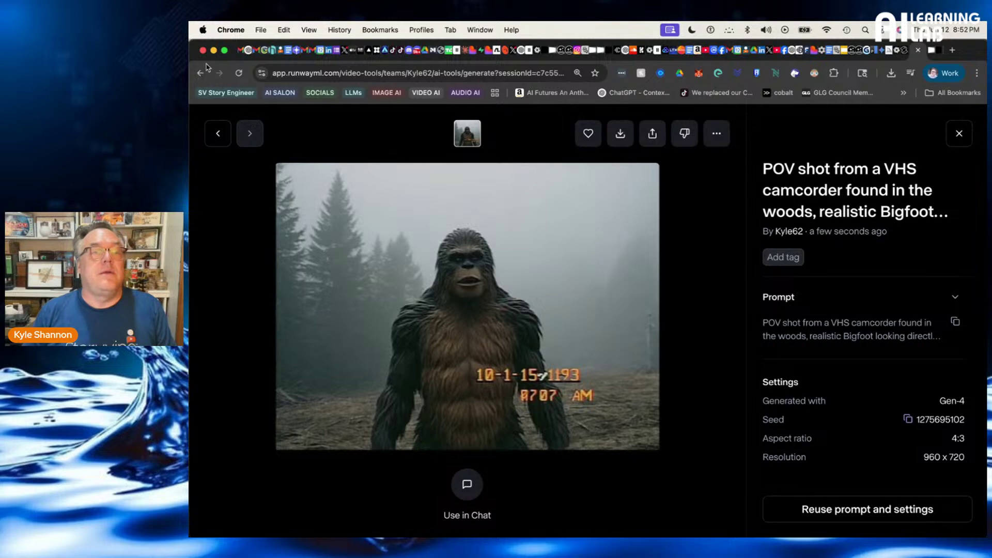
click(226, 138)
click(226, 138)
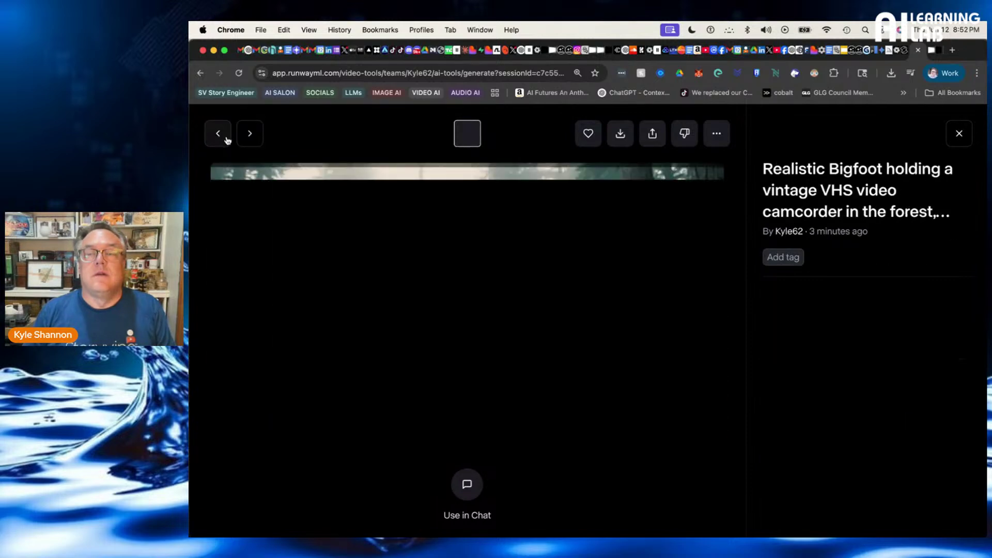
click(959, 134)
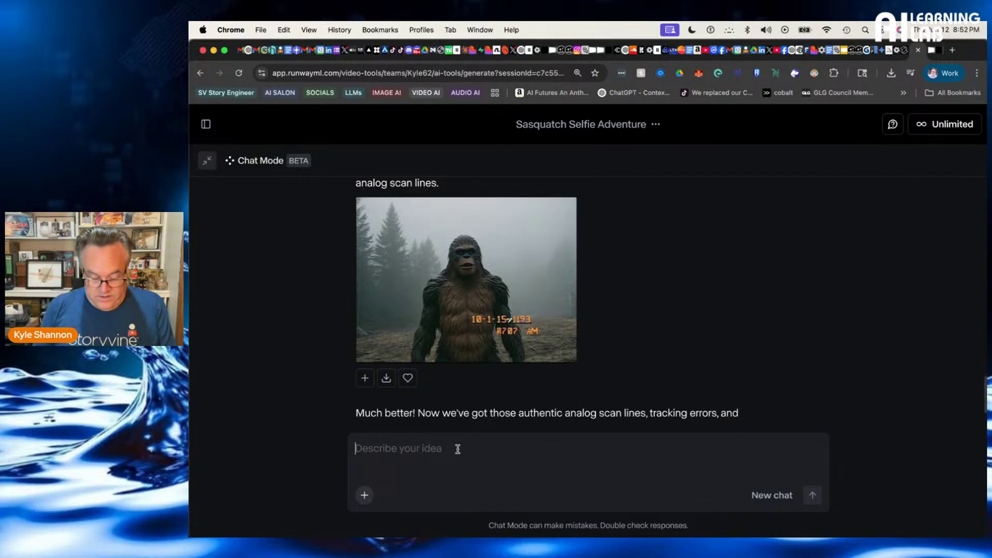
Begin a reply in the chat with "it looks liek a fake model made of tires. Make the bigfoot scary real."
text(it looks liek a)
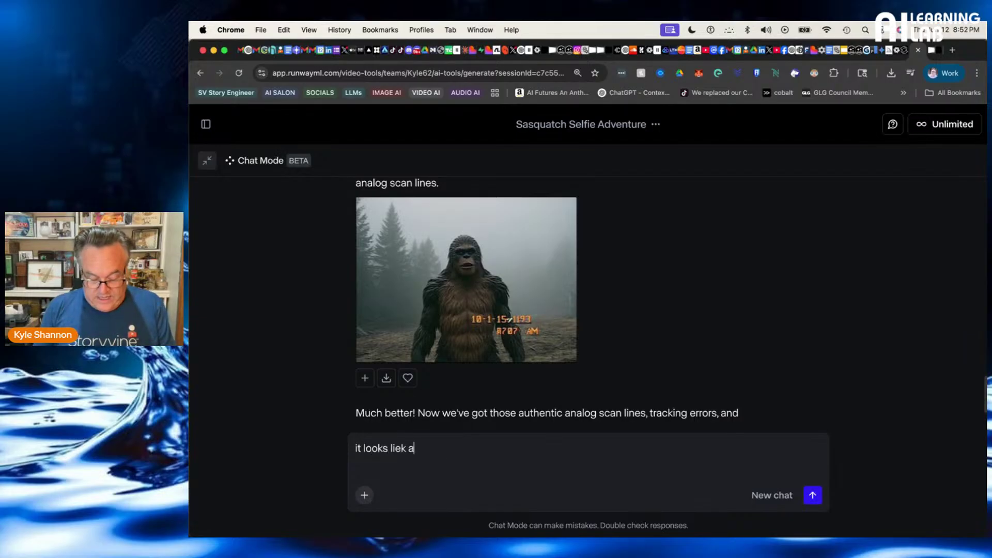
text( fa)
text(ke model)
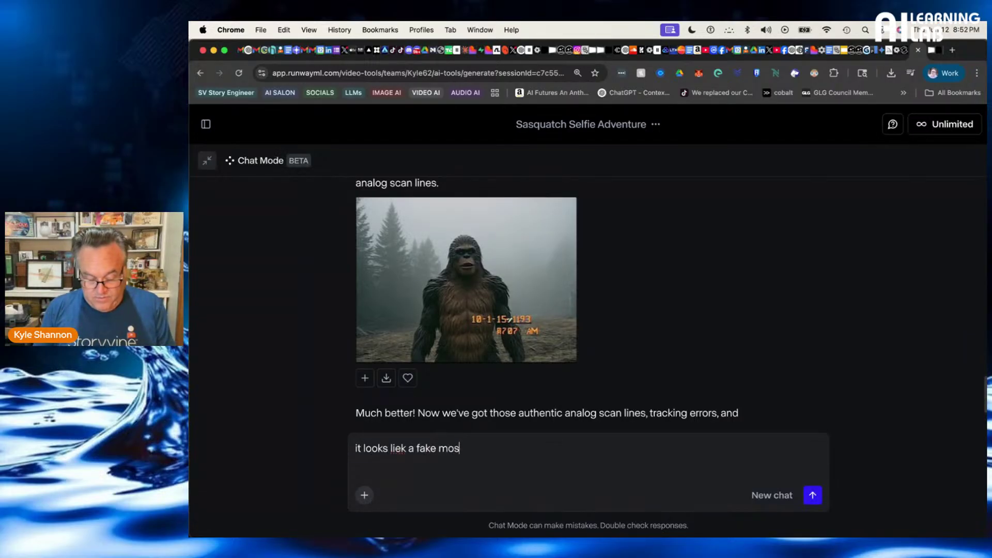
text(.)
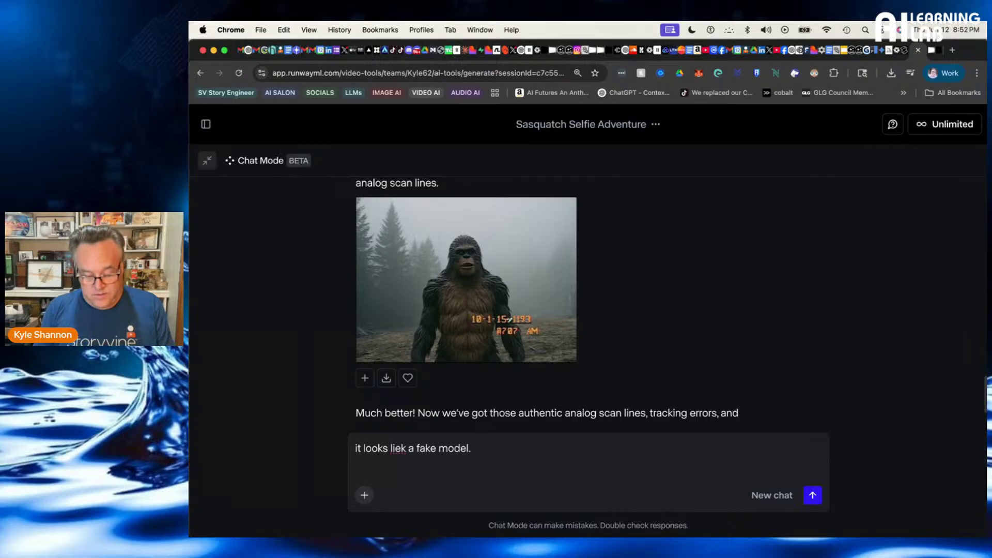
key(BackSpace)
text(made of)
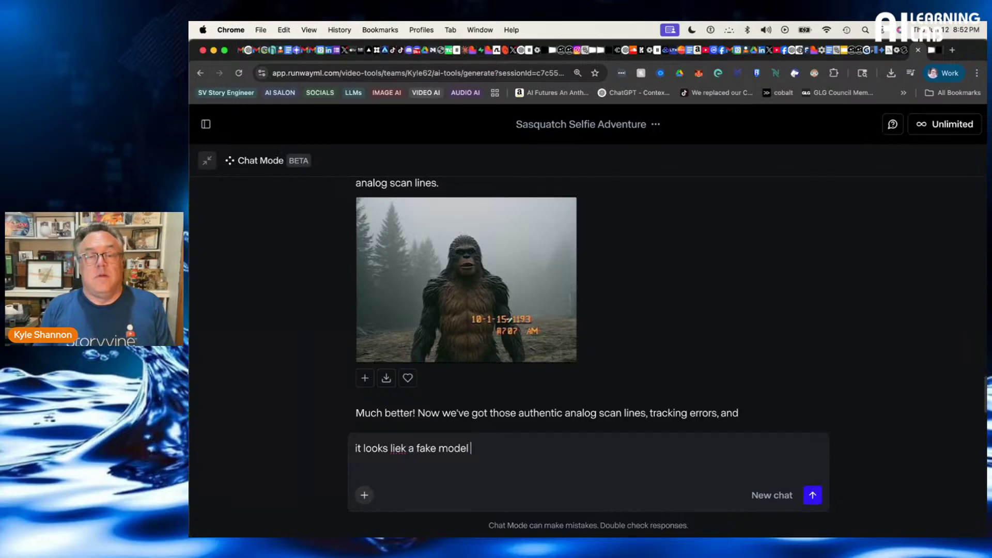
text( tires)
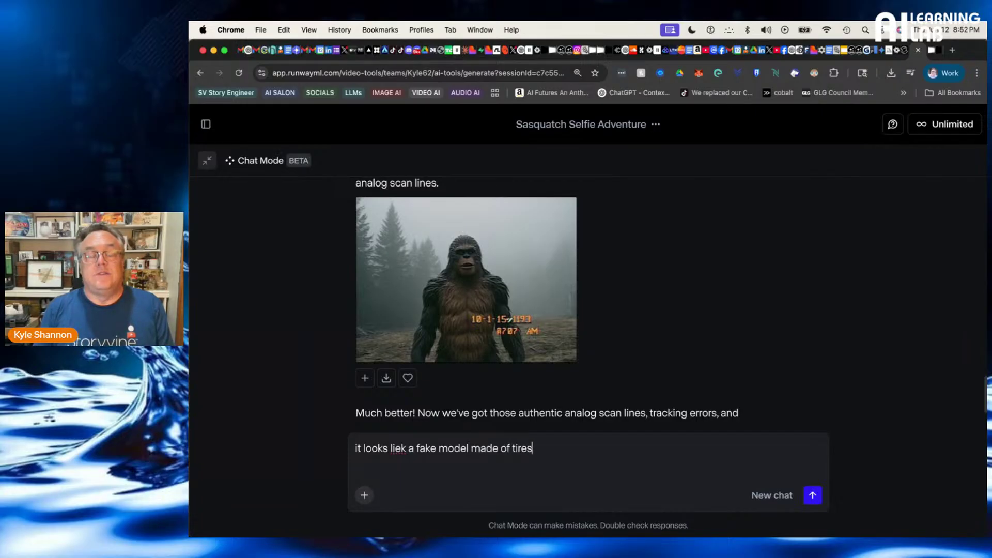
text(. Make the)
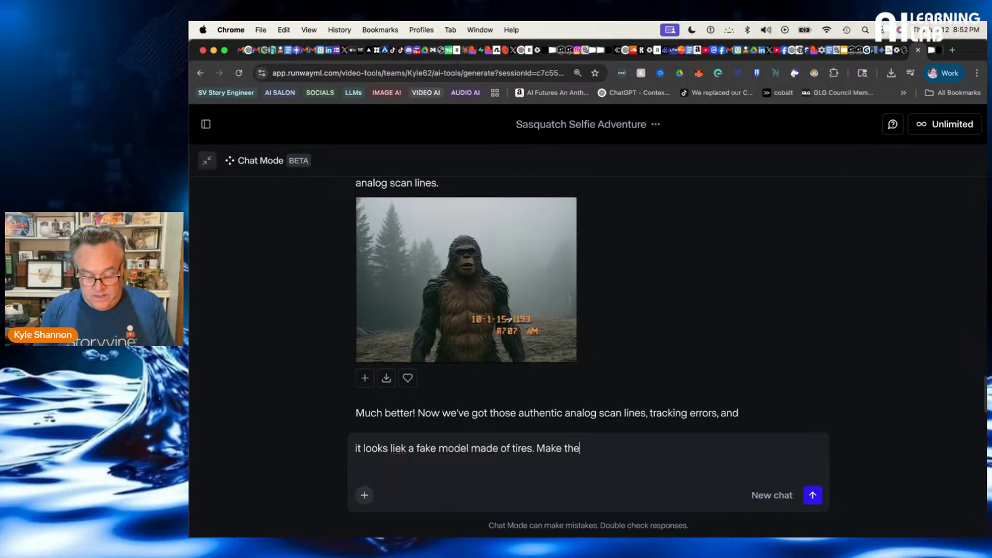
text( bigfoo)
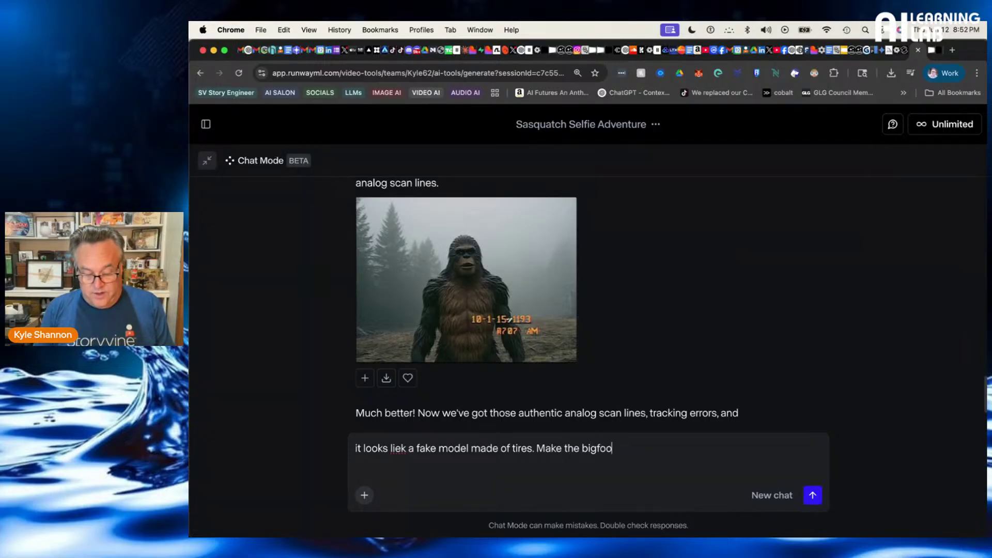
text(t scary re)
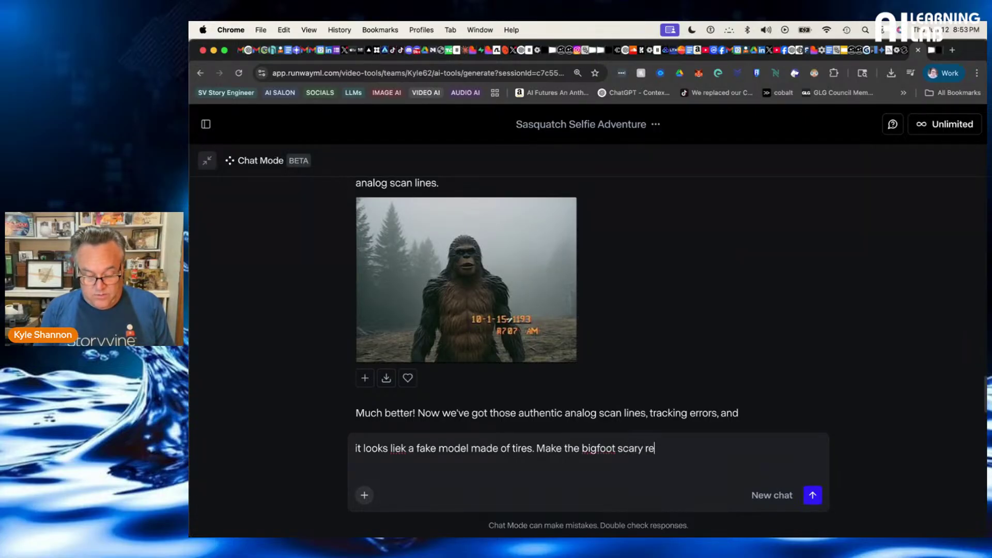
text(al. And there a)
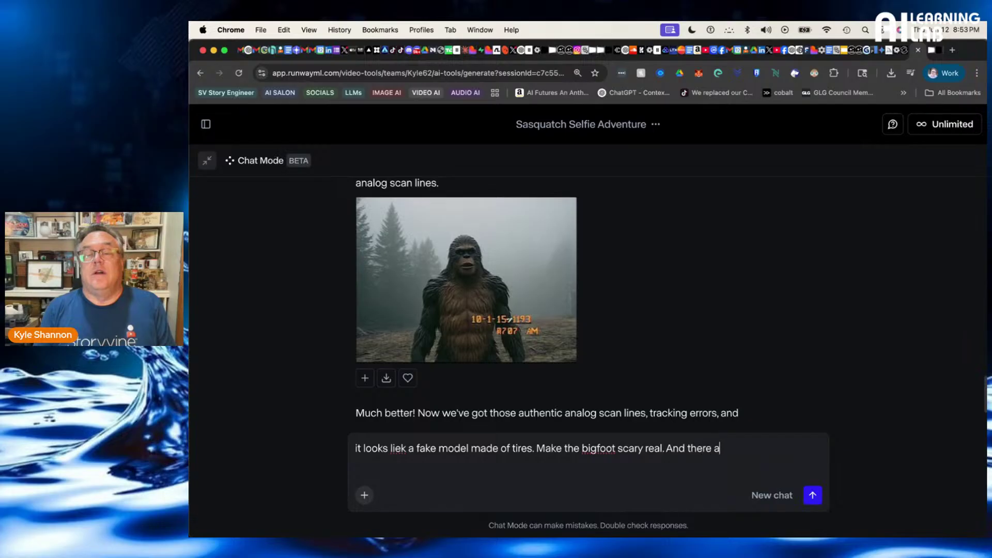
Add the complaint "And there are still no VHS CRT tube scanlines" to the unsent reply
text(re still no )
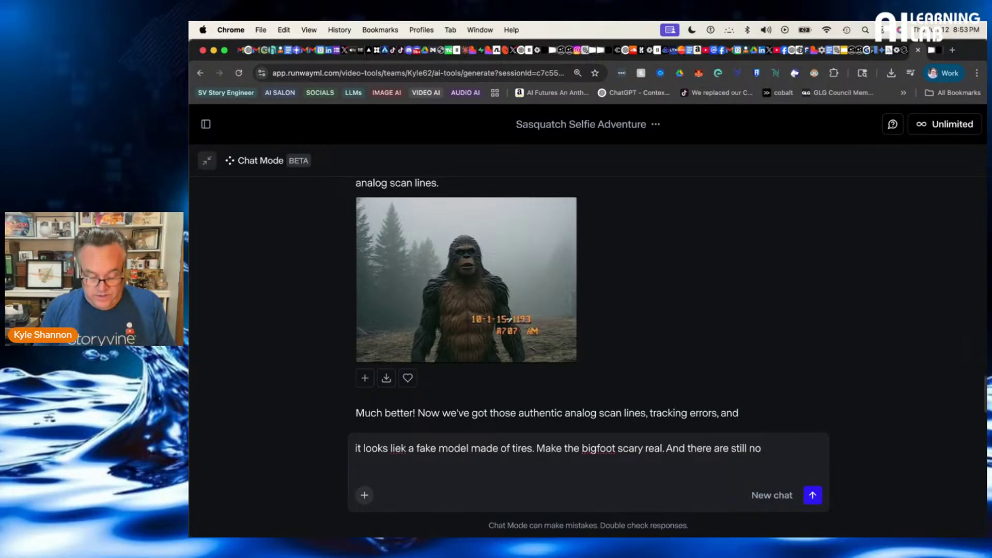
text(VHS )
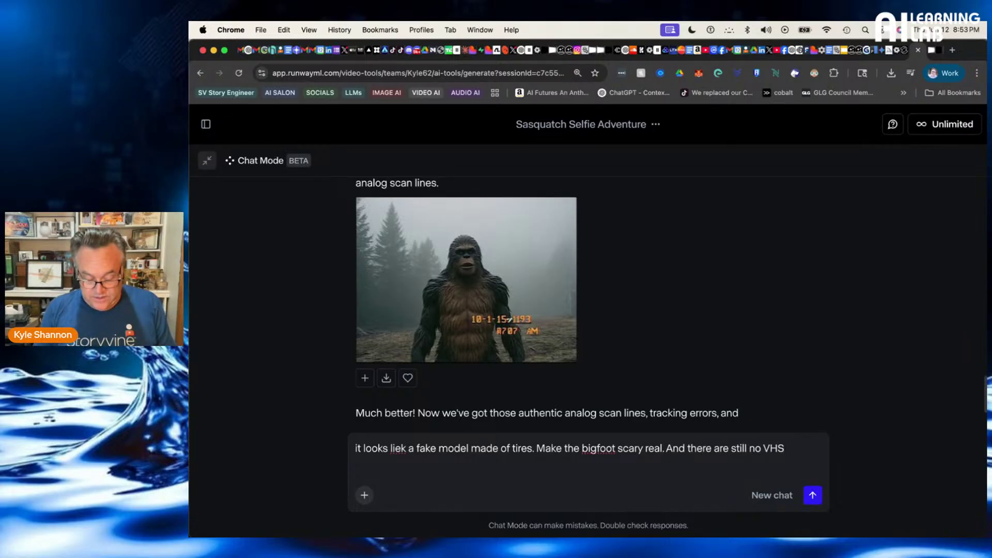
text(CRT tu)
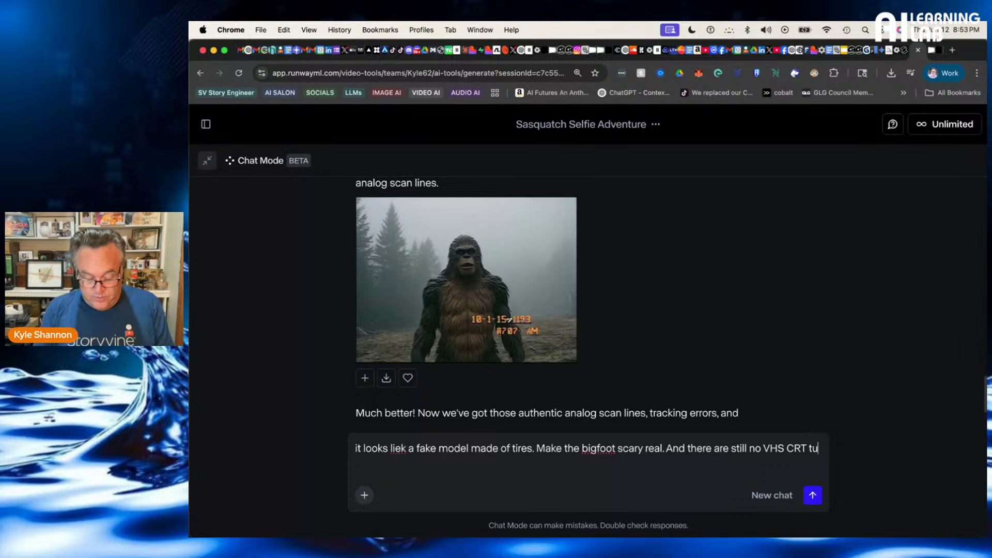
text(be scanlin)
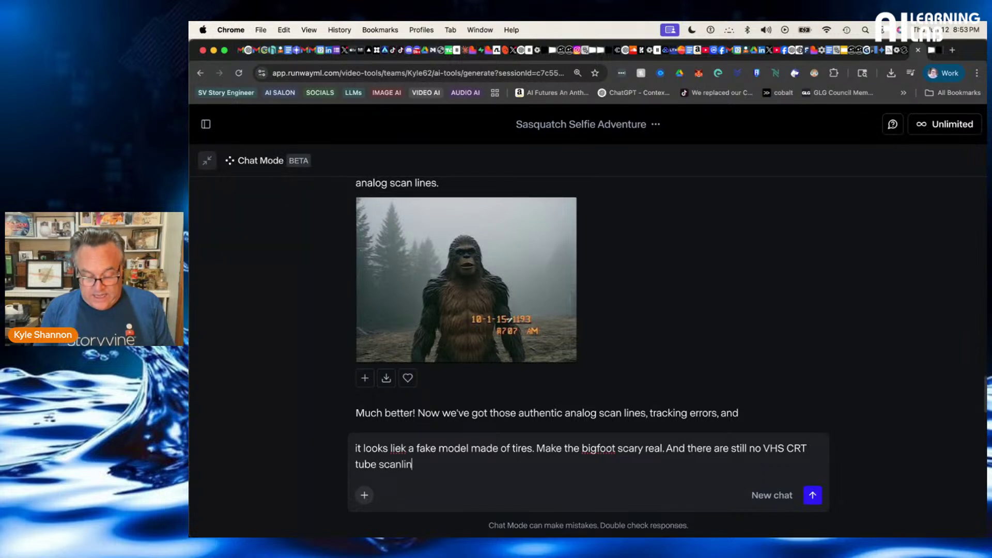
text(e.s)
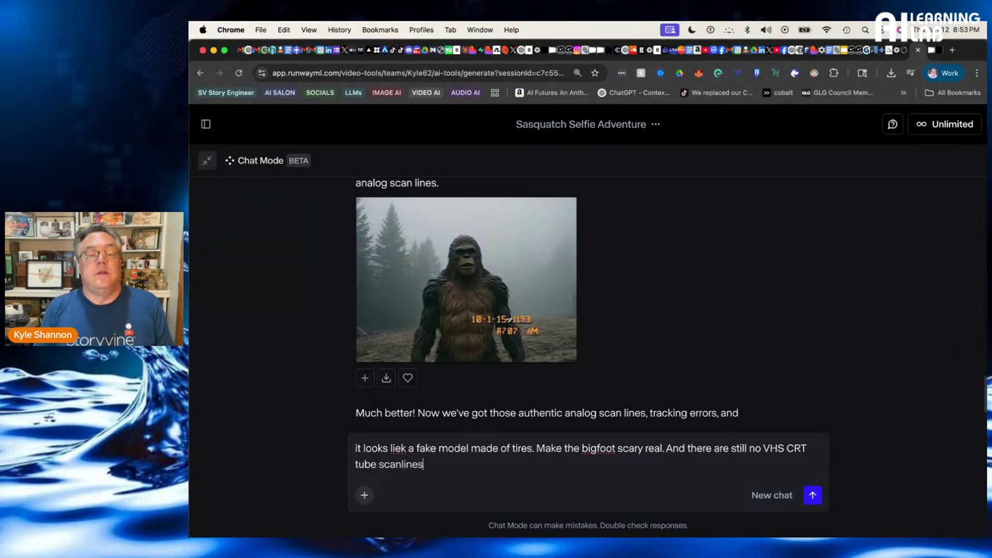
Add "It should look like I am watching this on an old tv" to the unsent reply
text(. It should look li)
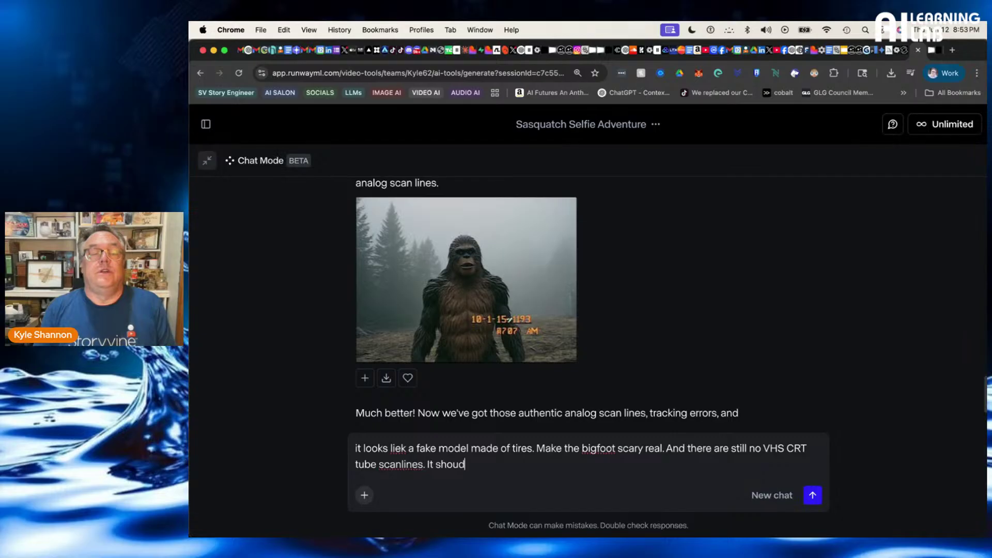
text(ke I am wath)
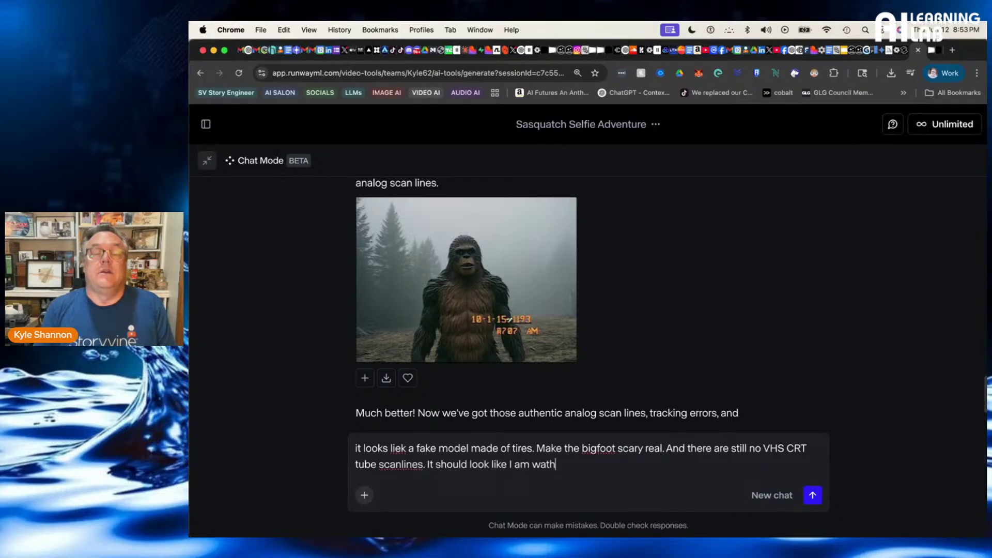
key(BackSpace)
text(ching this on a)
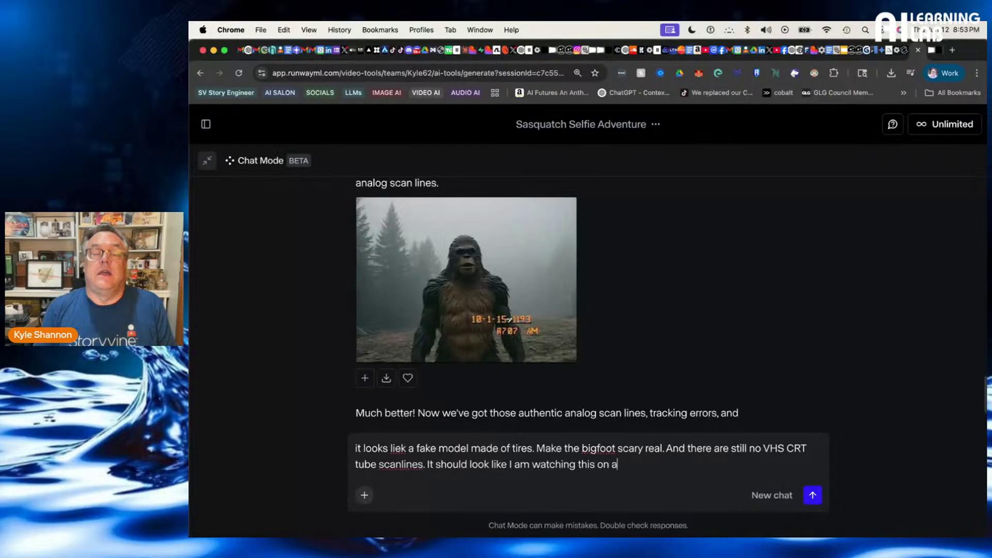
text(n old tv)
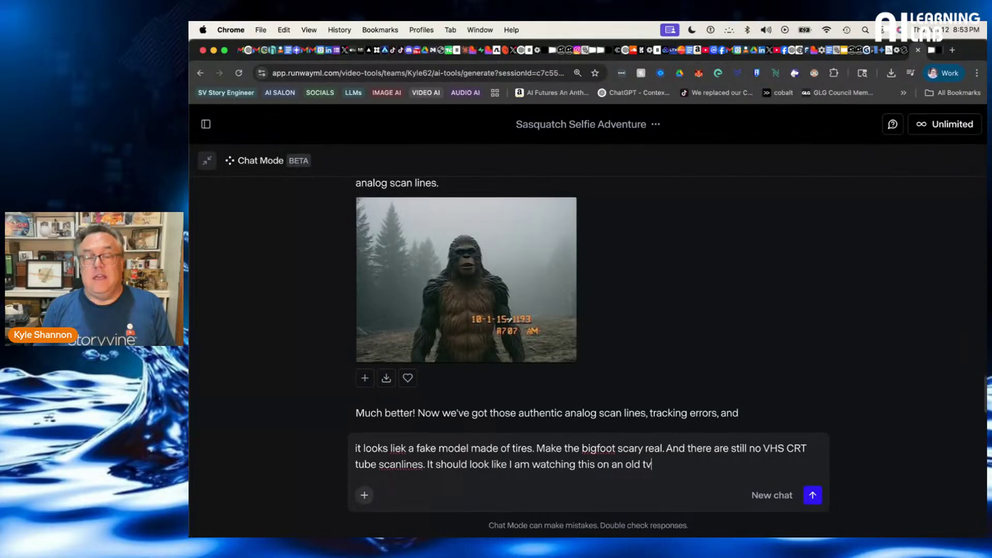
Finish the reply with "you know like where vhs tapes played" and send it
text( you )
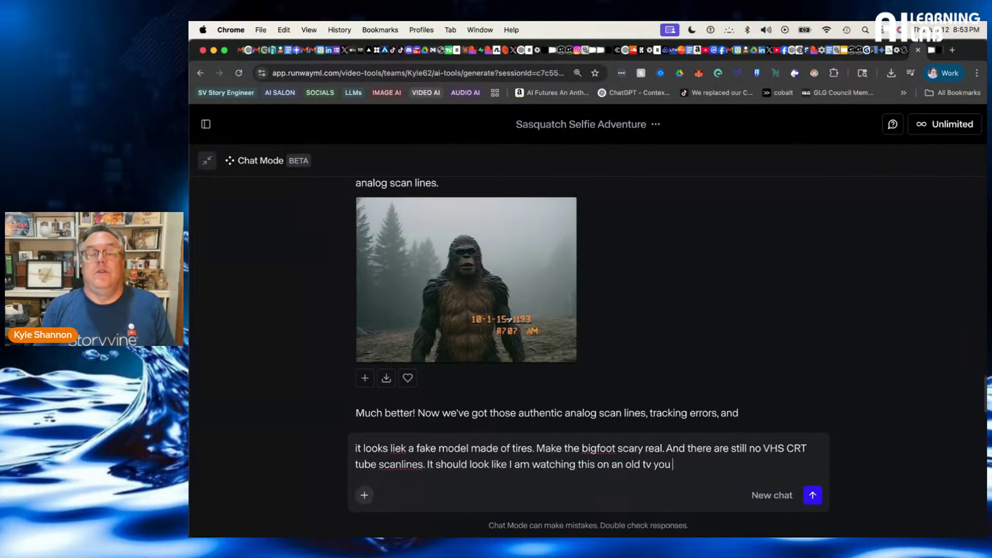
text(know like where)
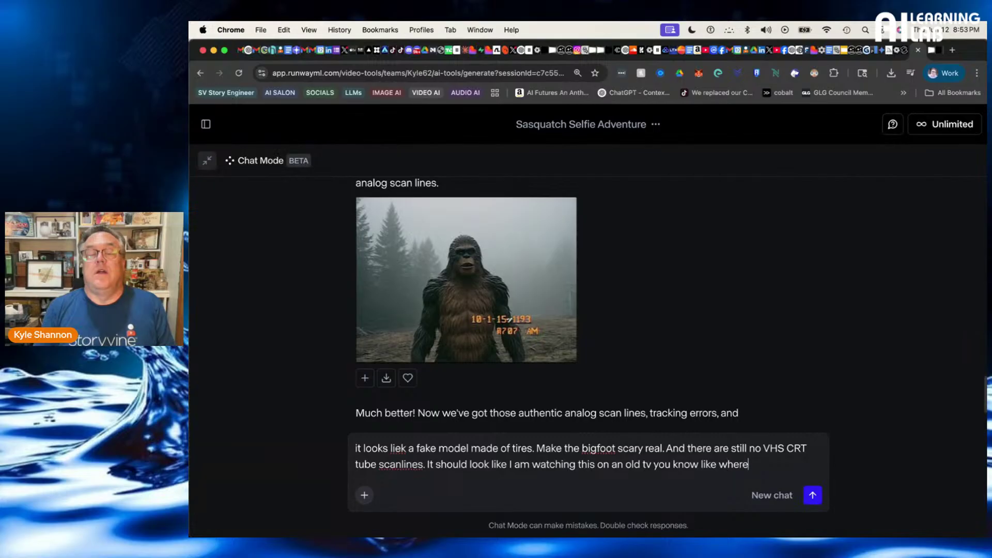
text( vhs)
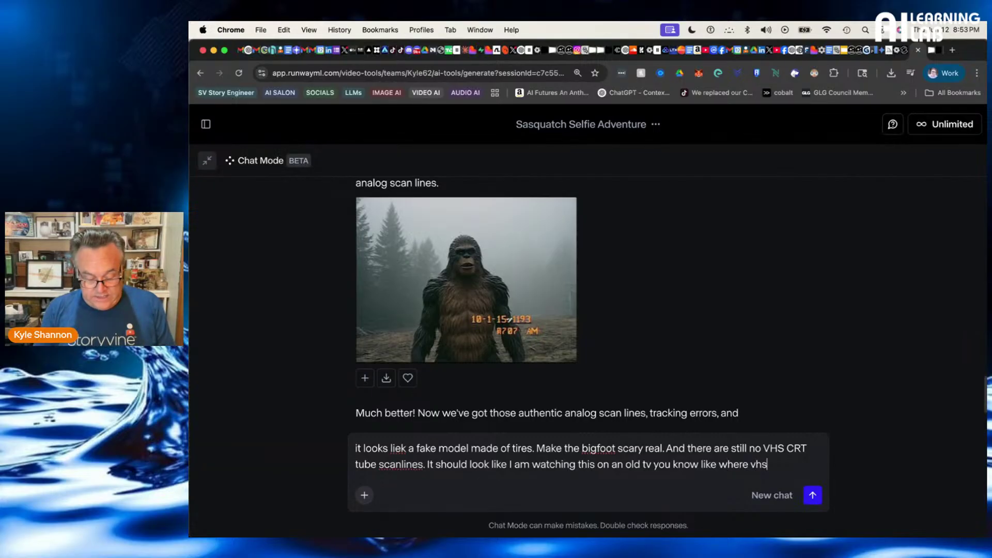
text( tapes pla)
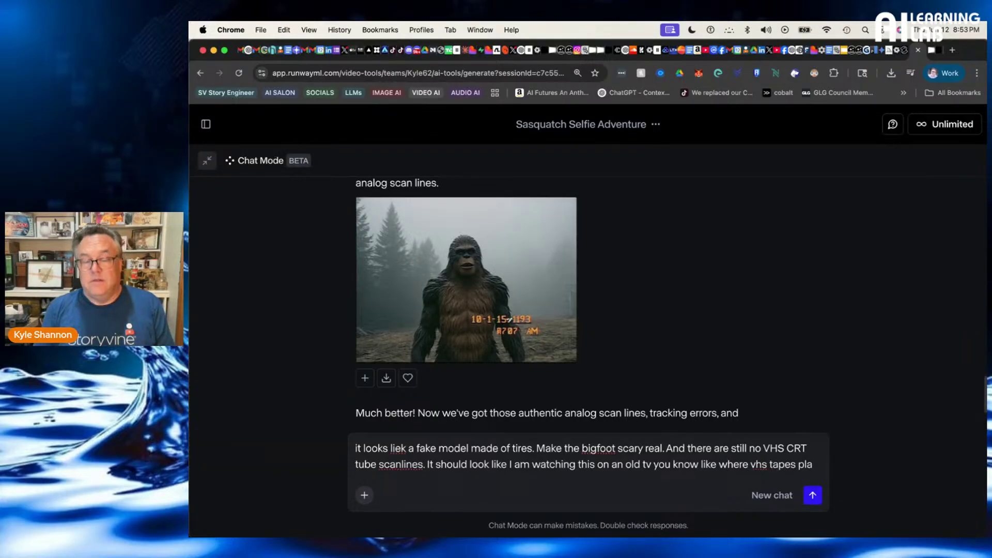
text(ye)
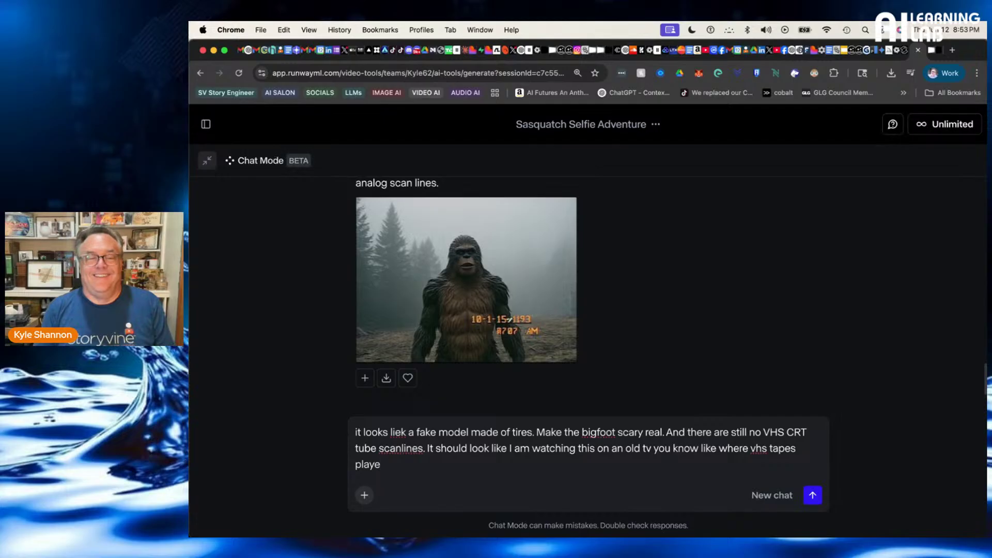
text(d)
key(Return)
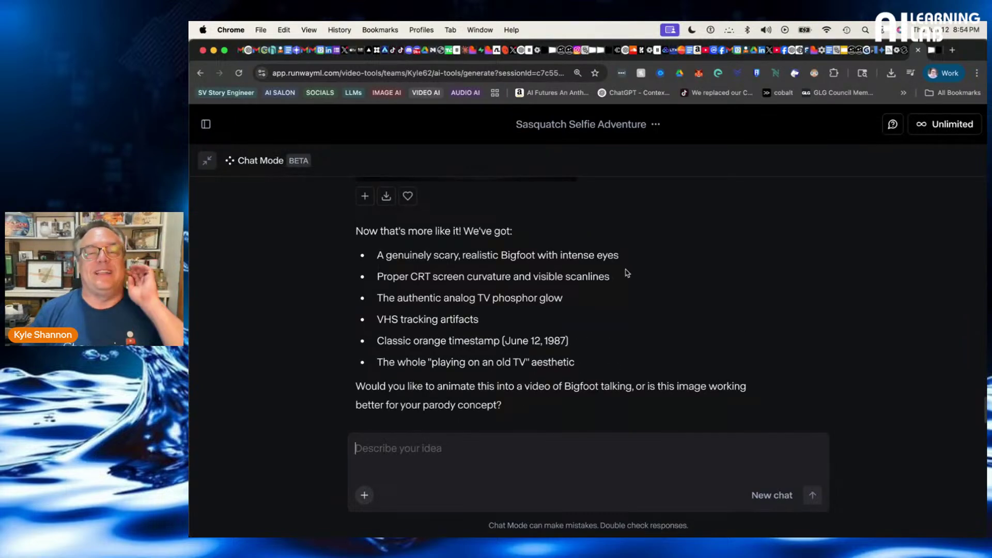
Examine the newly generated image of Bigfoot on an old CRT TV enlarged, and return to the chat
scroll(628, 273, up, 3)
scroll(628, 272, up, 2)
click(460, 257)
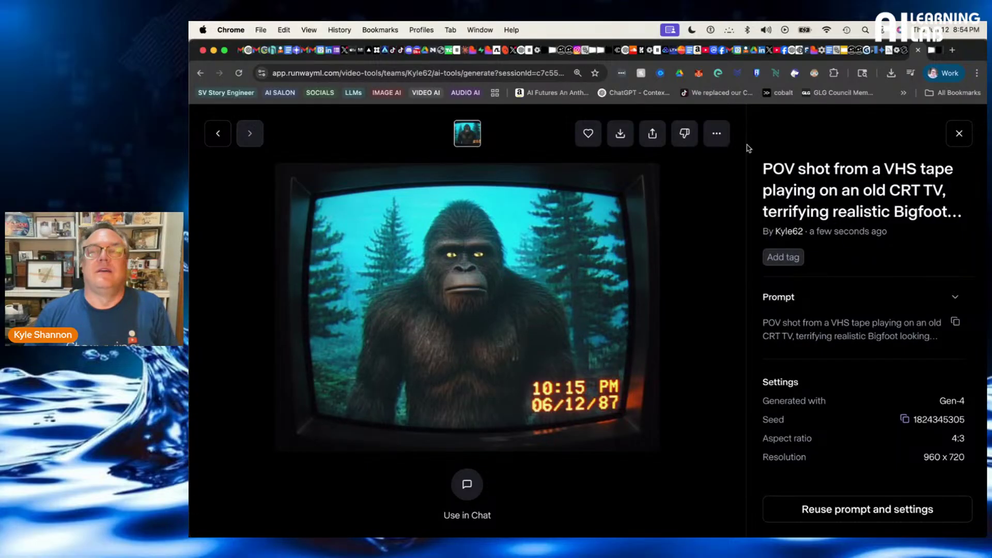
click(949, 134)
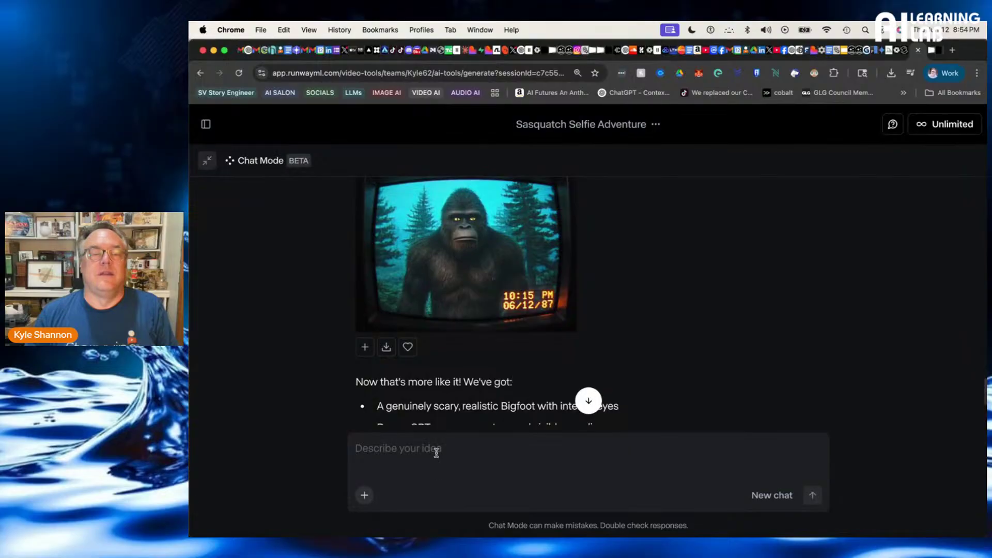
Begin a new chat reply with "it looks like a bad video game."
scroll(449, 400, down, 1)
scroll(448, 399, down, 5)
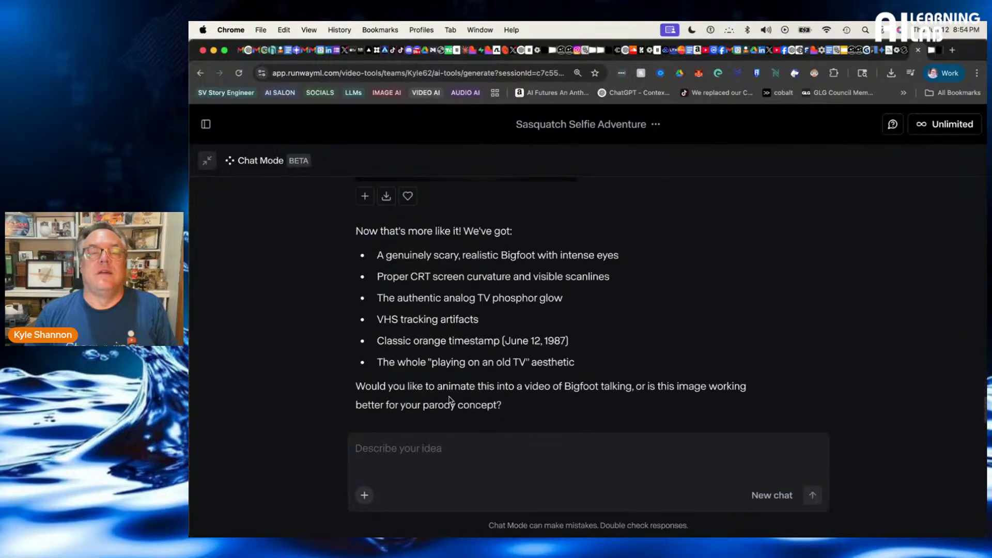
click(389, 454)
text(it los)
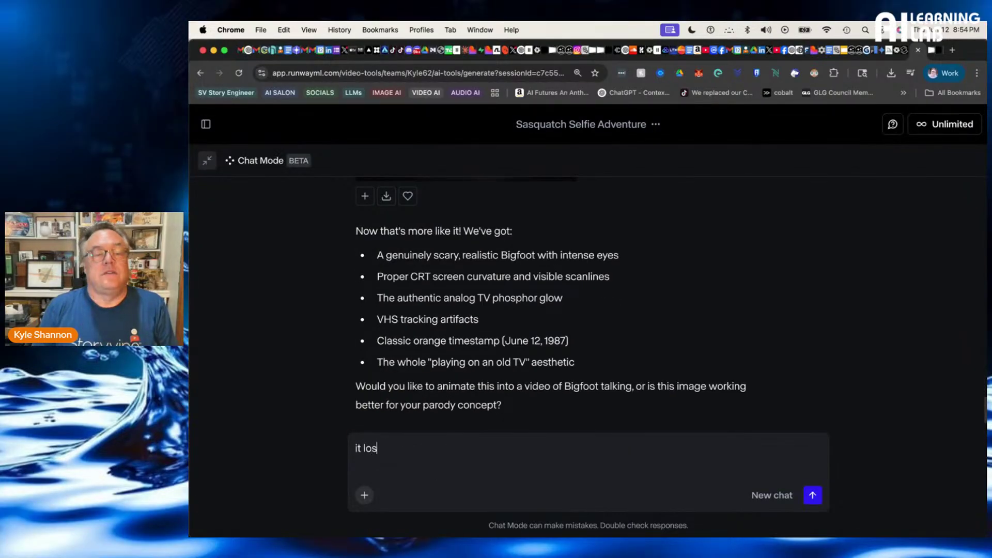
key(BackSpace)
text(oks like )
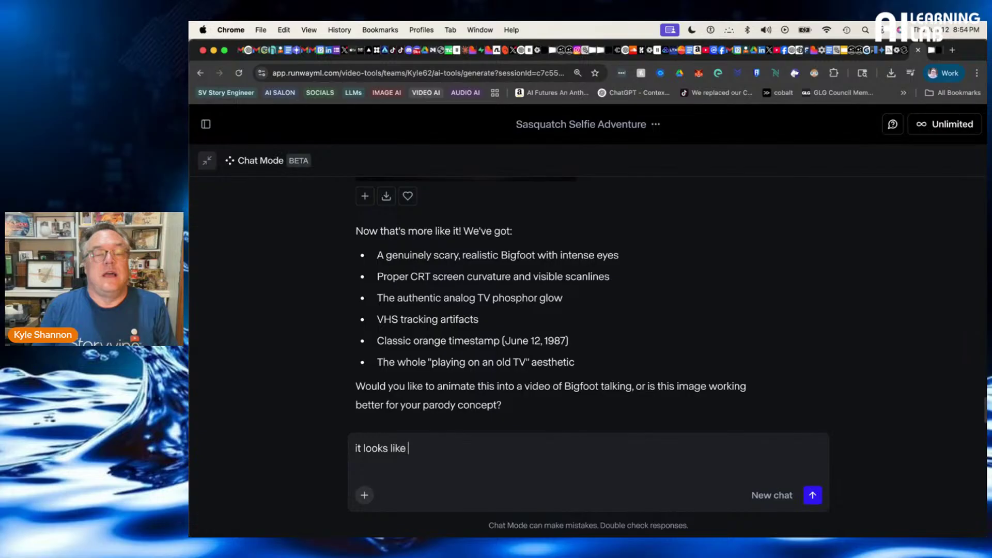
text(a bad vi)
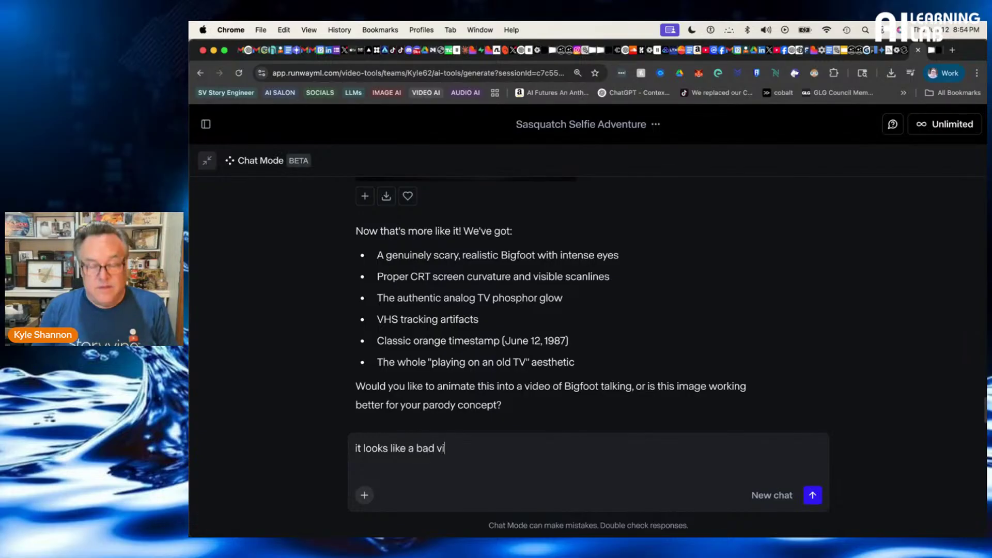
text(deo game. )
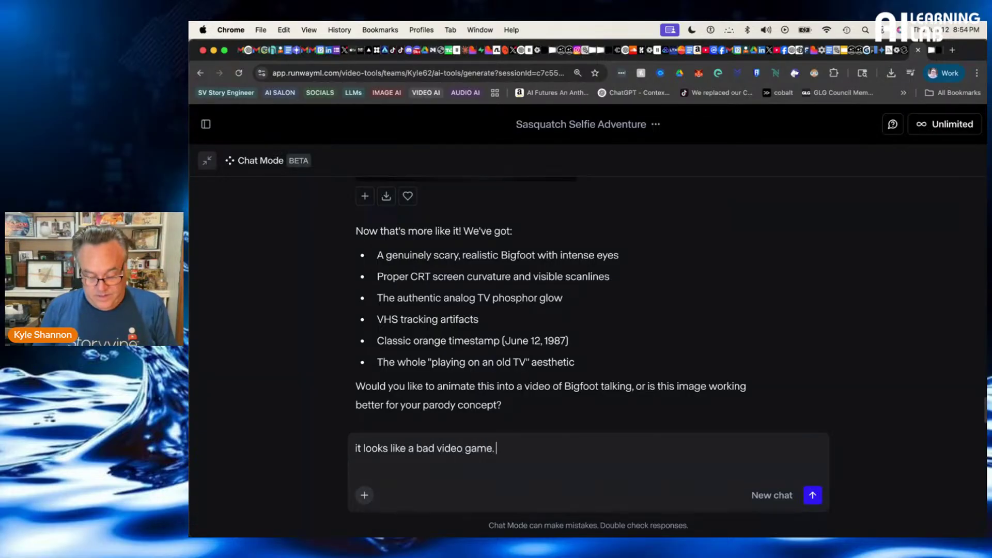
Add "make it like the bigfoot is all too real" to the reply and send it
text(make it like the )
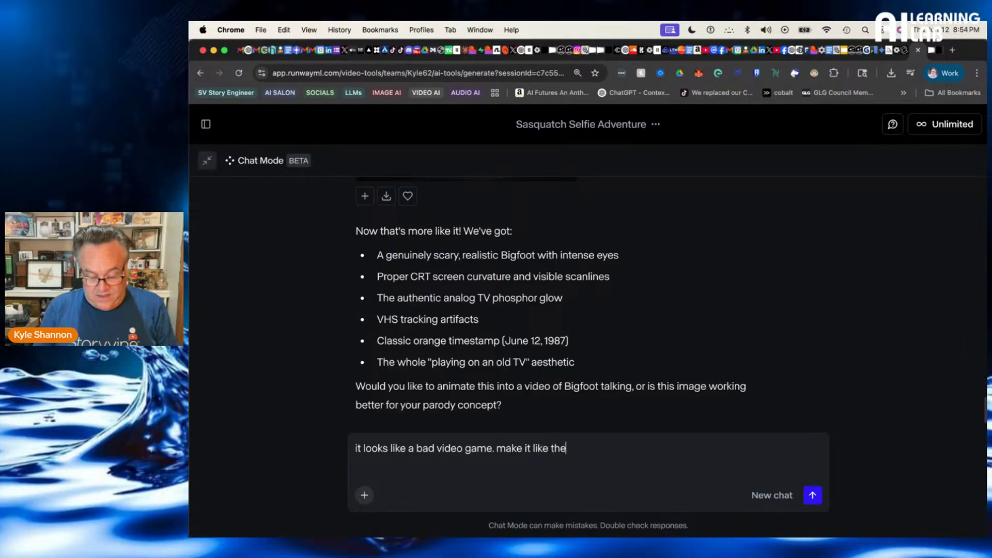
text(bigf)
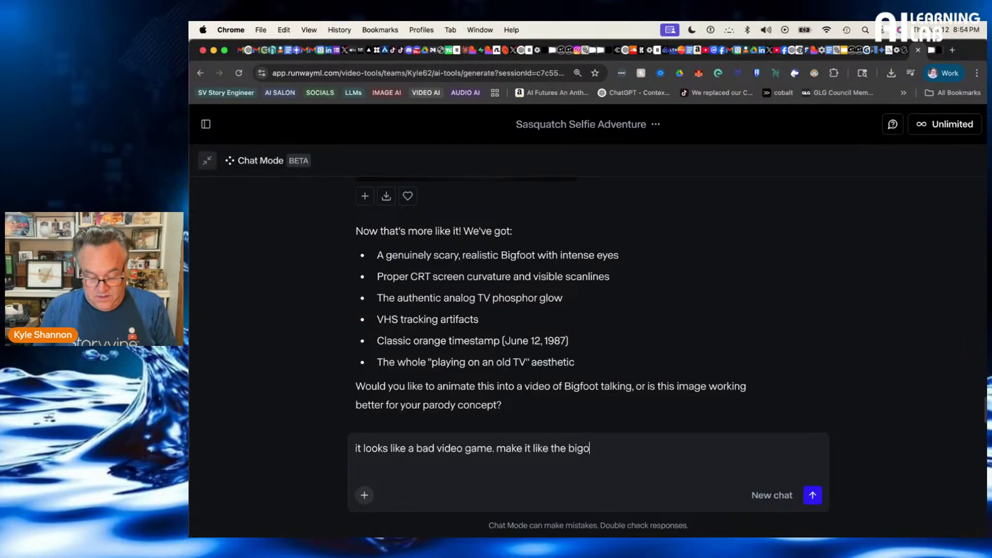
text(oot a)
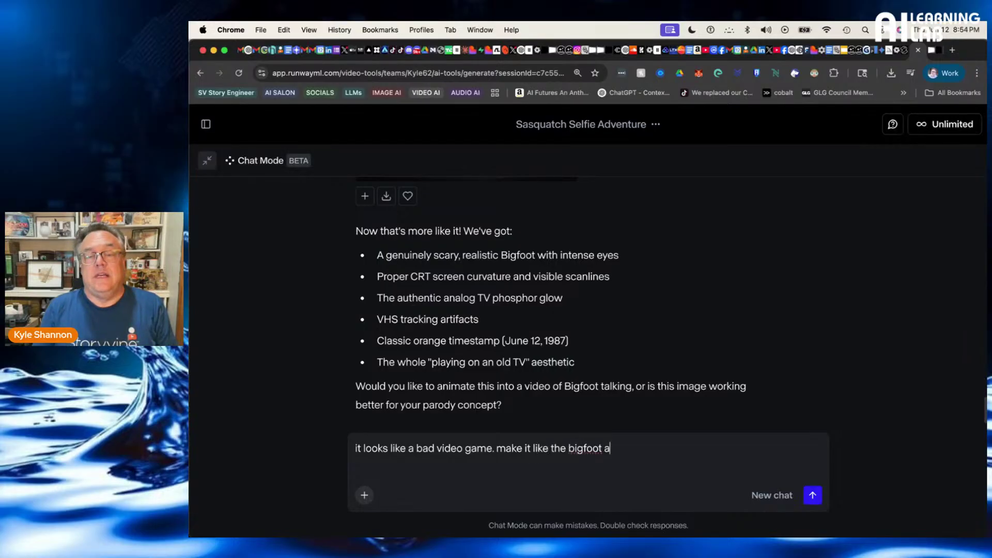
key(BackSpace)
text(is all to)
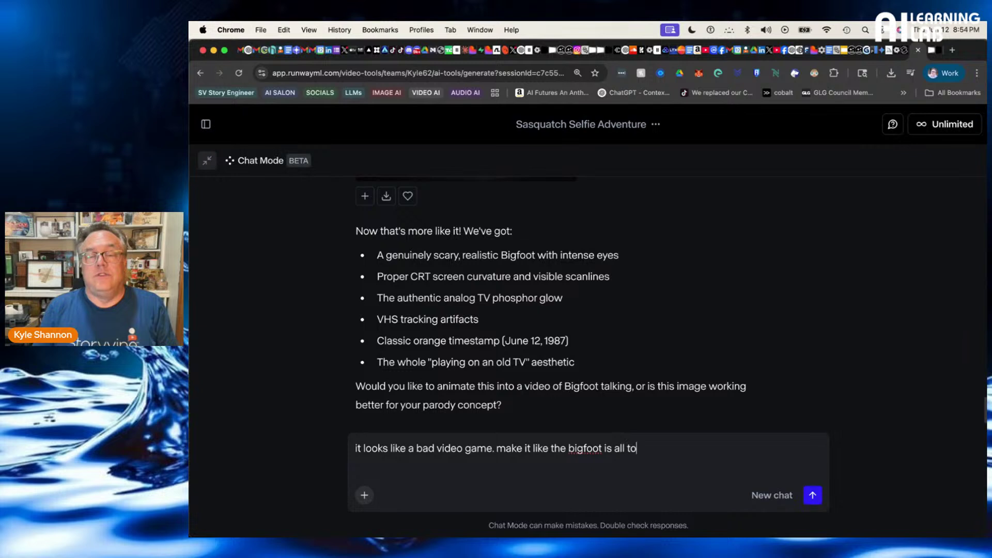
text(o real)
key(Return)
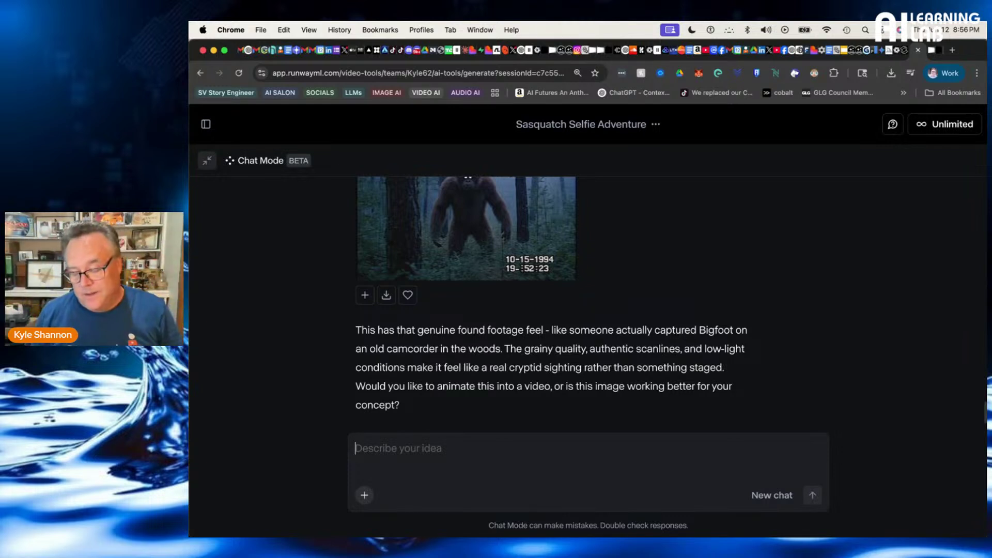
Revisit the highlighted Bigfoot scene setup in ChatGPT, return to Runway and begin a reply with "let's start over."
click(616, 51)
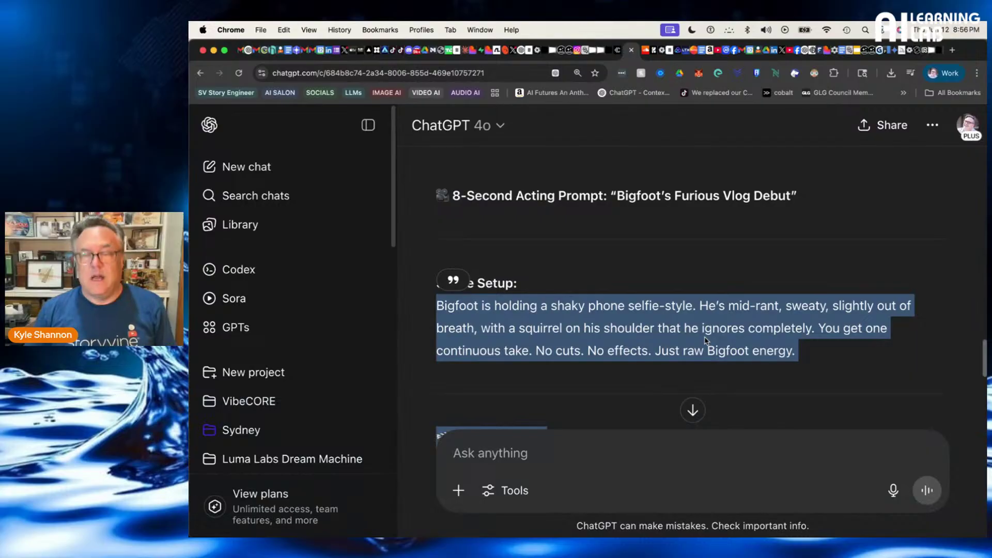
click(928, 51)
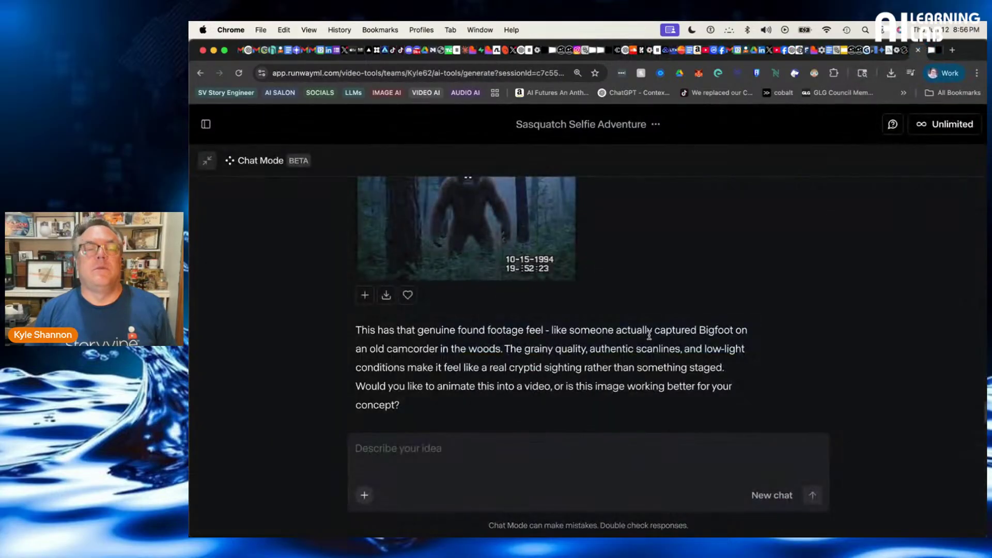
click(412, 449)
text(let')
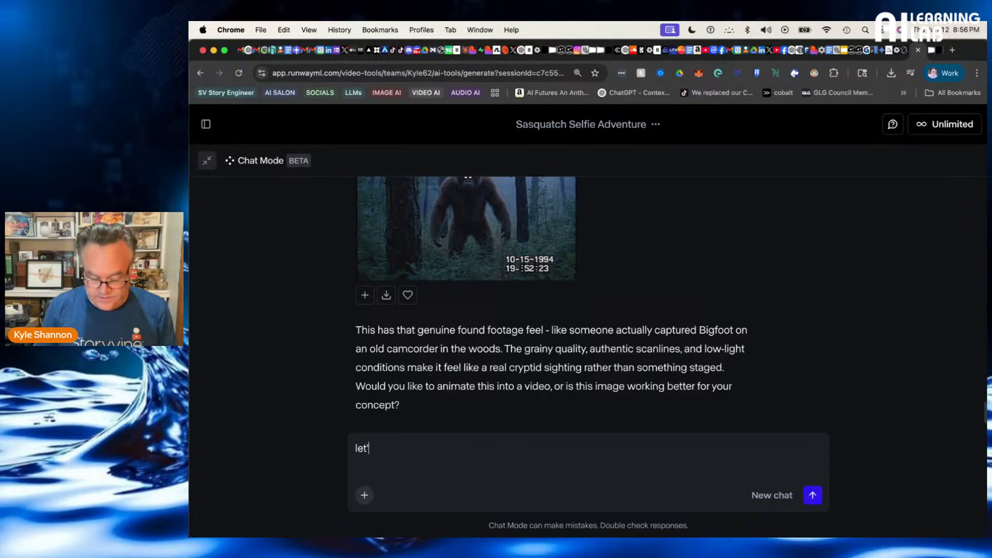
text(s start over. )
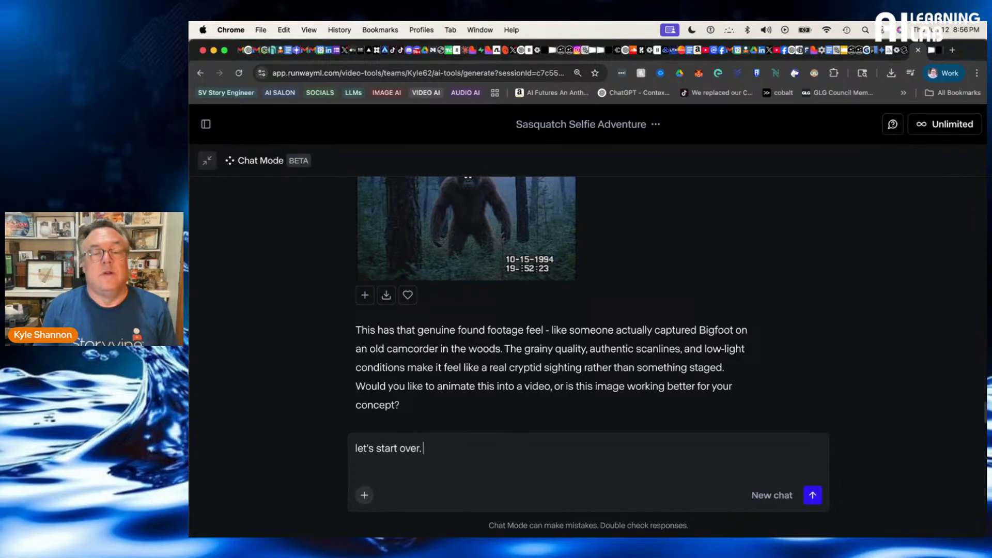
Add "Make a still from this description:" with the copied Bigfoot scene description pasted below it, and send the message
text(Make a still)
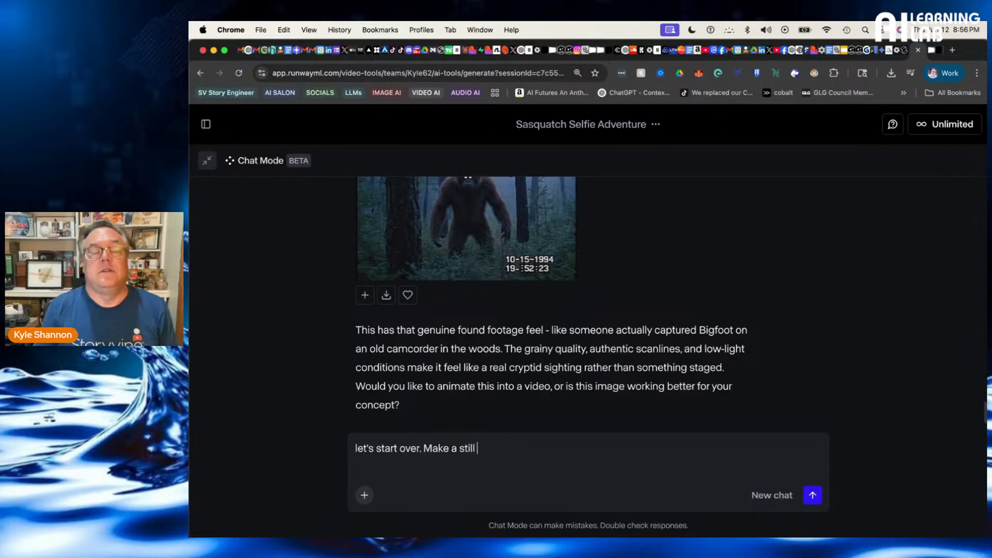
text( from)
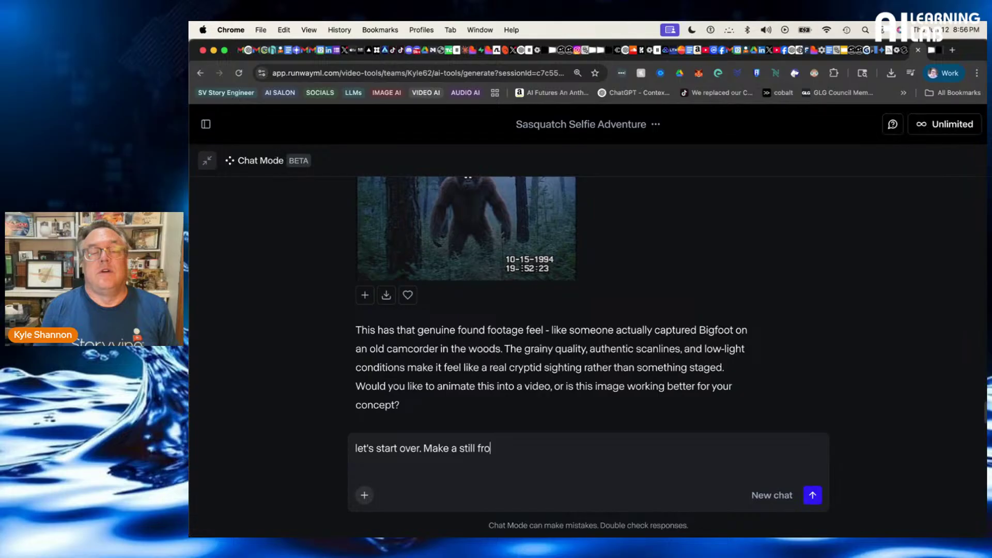
key(BackSpace)
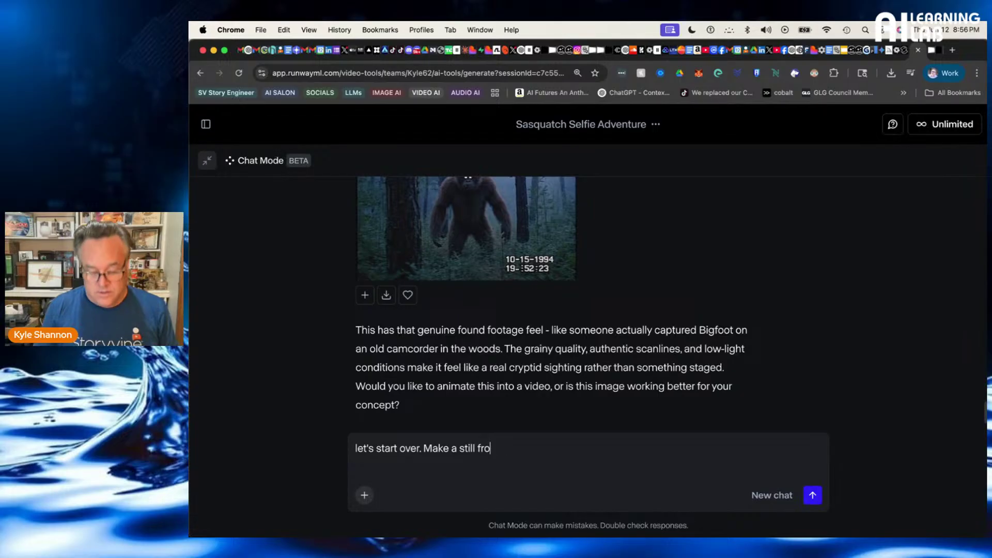
text(m this desc)
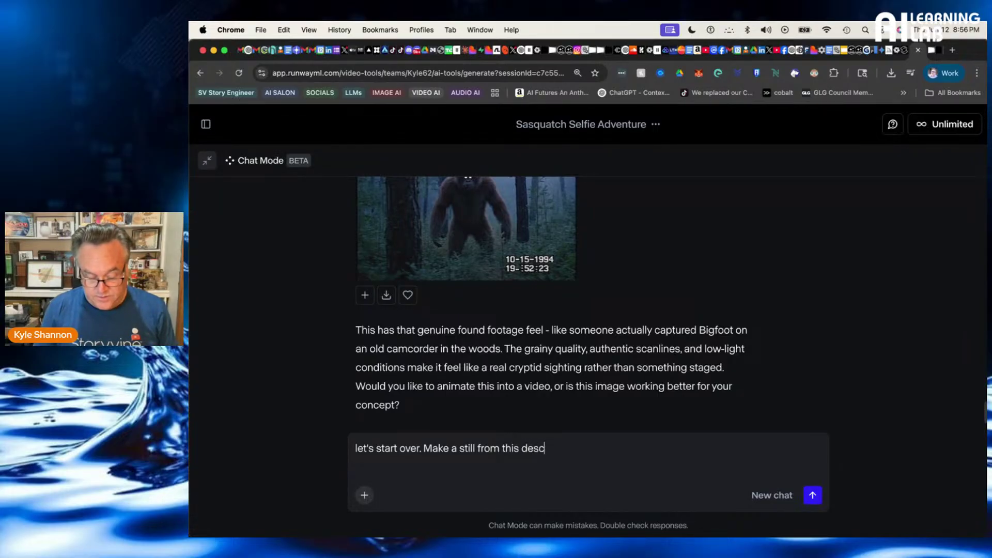
text(ription:)
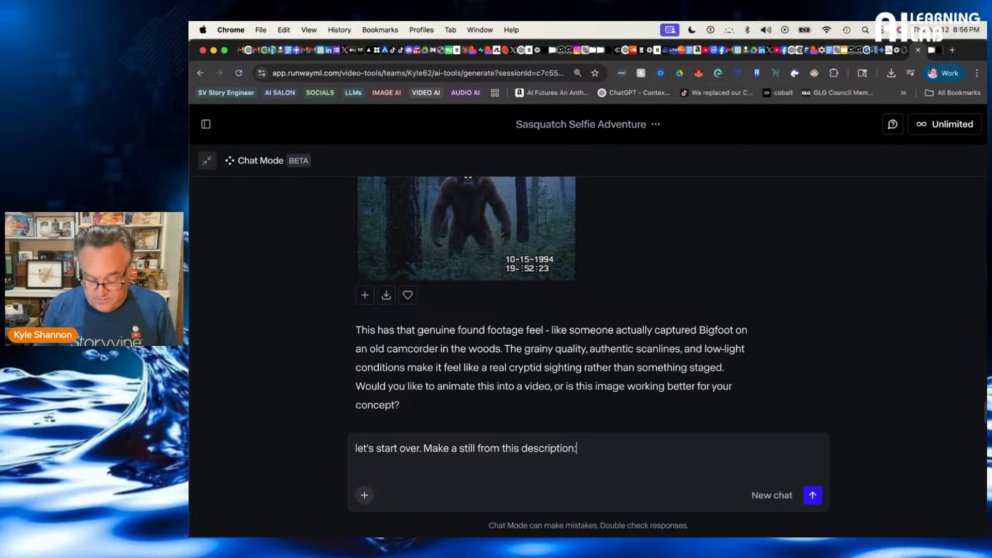
key(shift+Return)
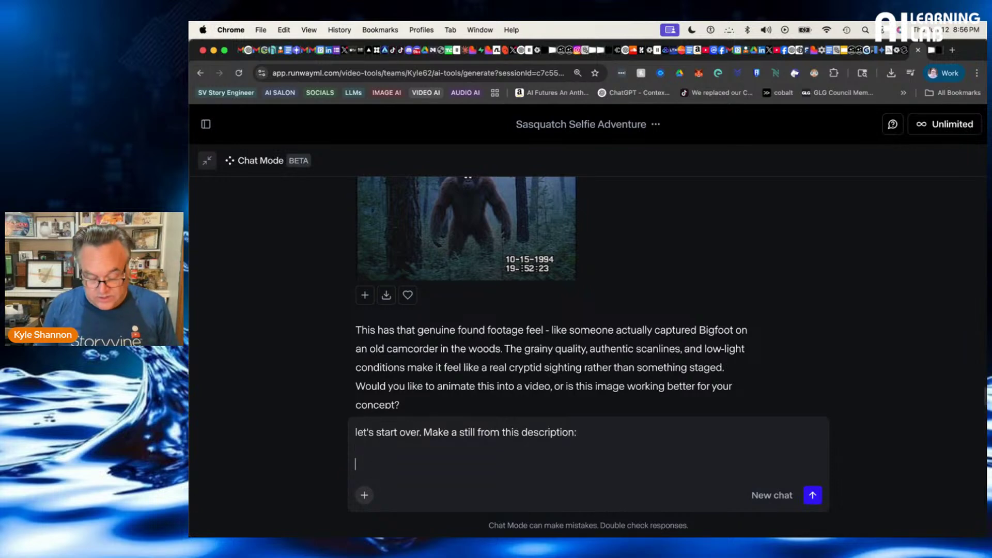
key(super+v)
key(Return)
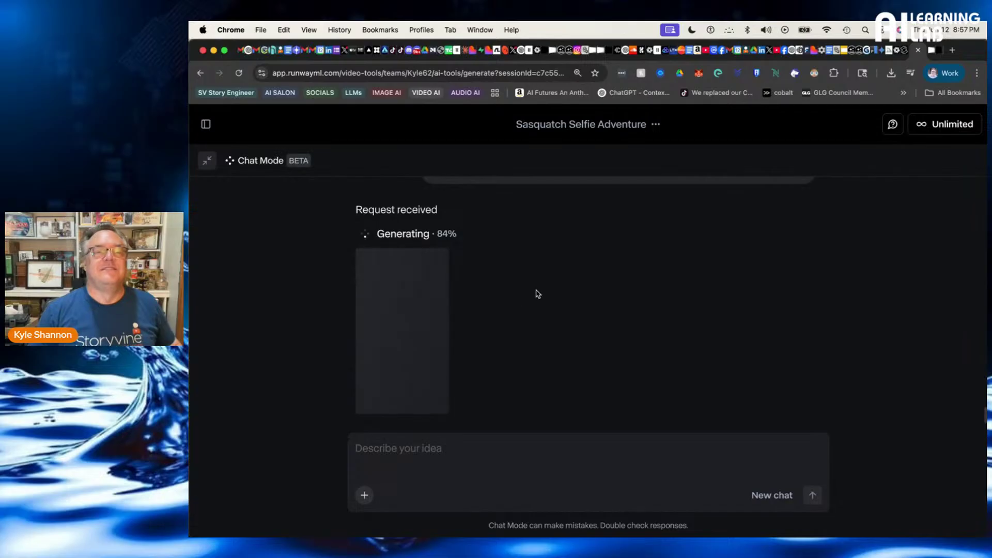
Enlarge the newly generated image of Bigfoot holding a phone with a squirrel on his shoulder
scroll(538, 293, down, 1)
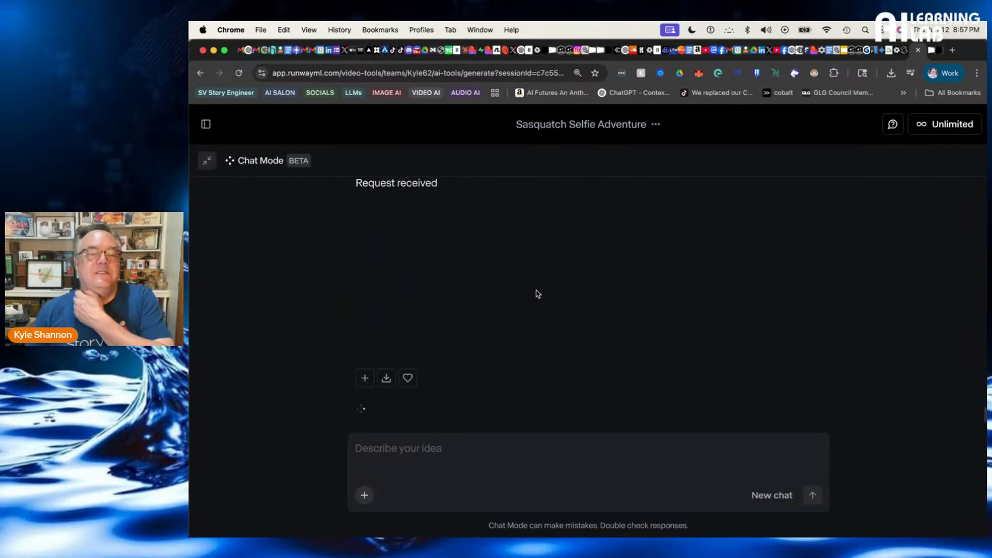
click(408, 269)
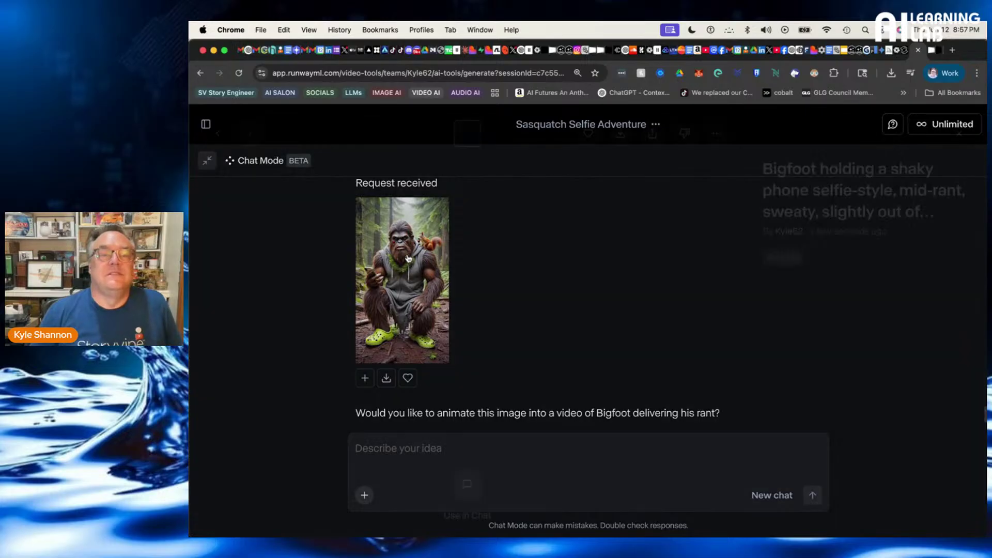
Examine the generated image of Bigfoot in a hoodie and green clogs at full size, and return to its details
click(476, 257)
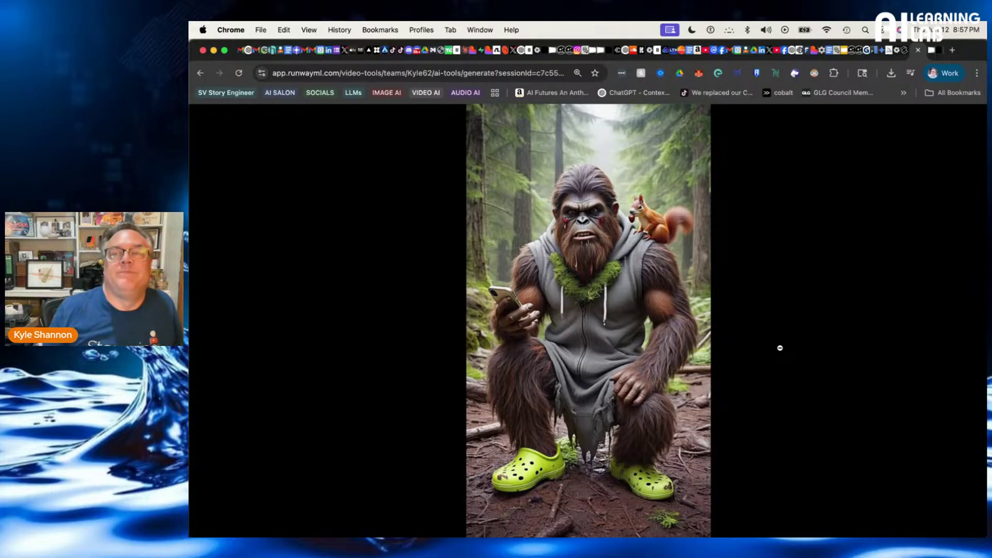
click(704, 179)
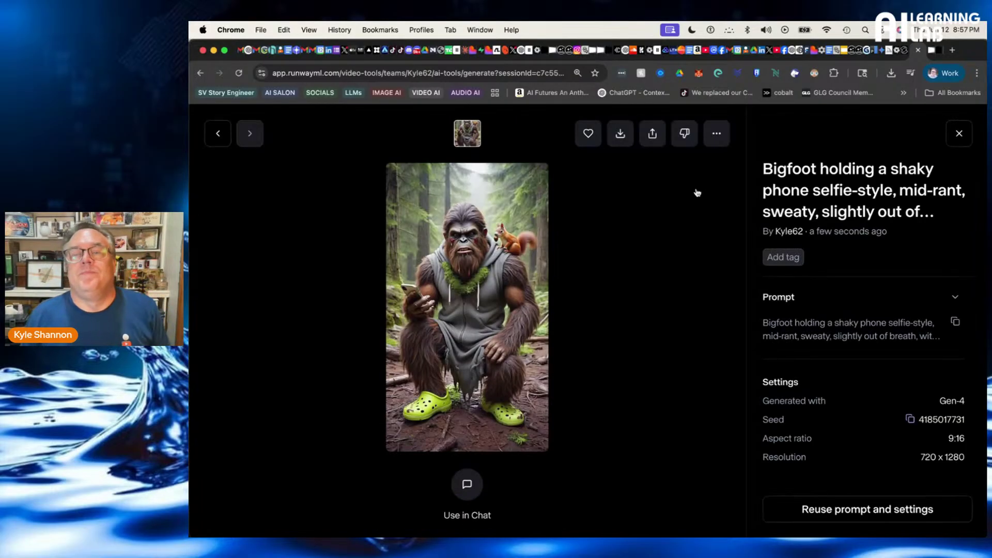
Switch to the X post about bigfoot vlogging videos and play part of its embedded clip
click(348, 56)
scroll(701, 314, up, 2)
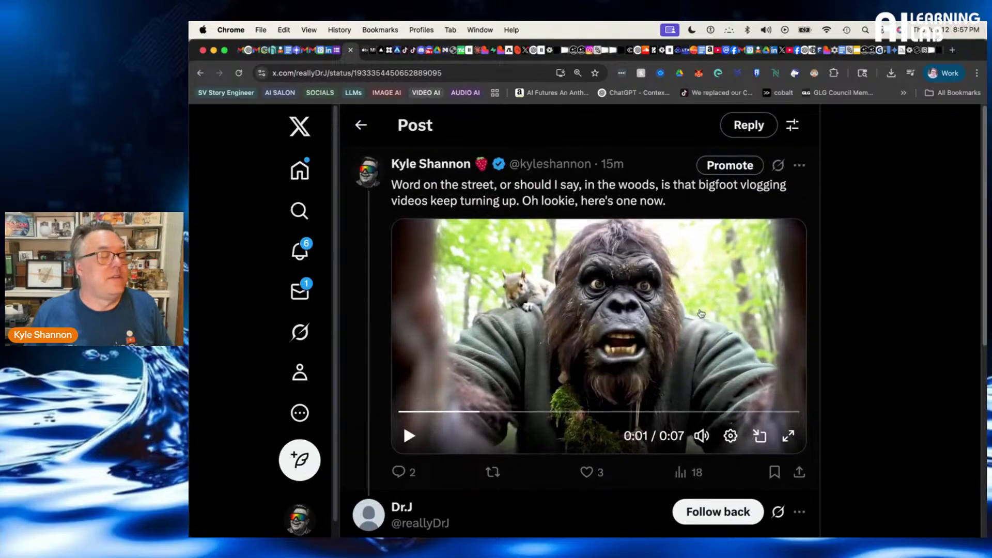
click(411, 437)
click(411, 437)
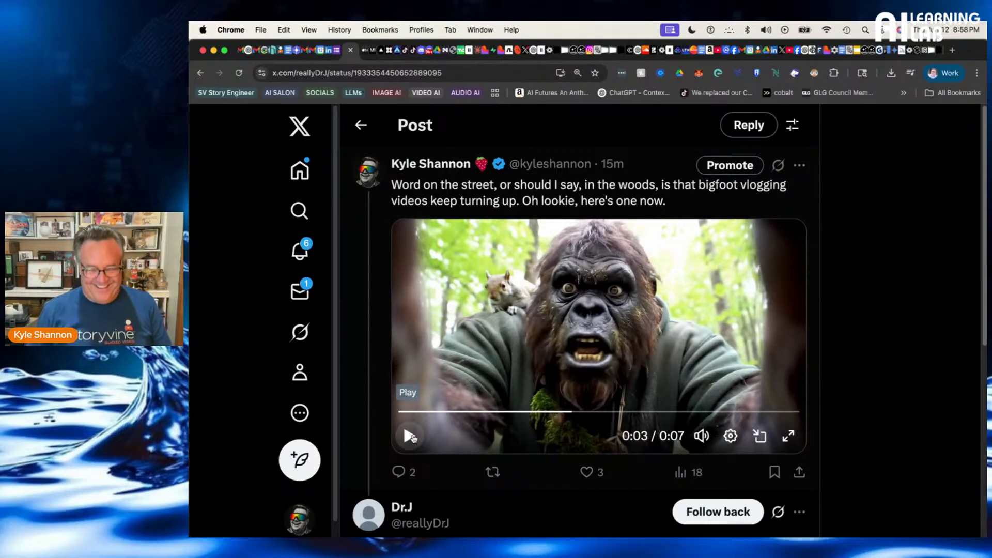
Switch to QuickTime Player and play bigfoot.mp4
key(super+Tab)
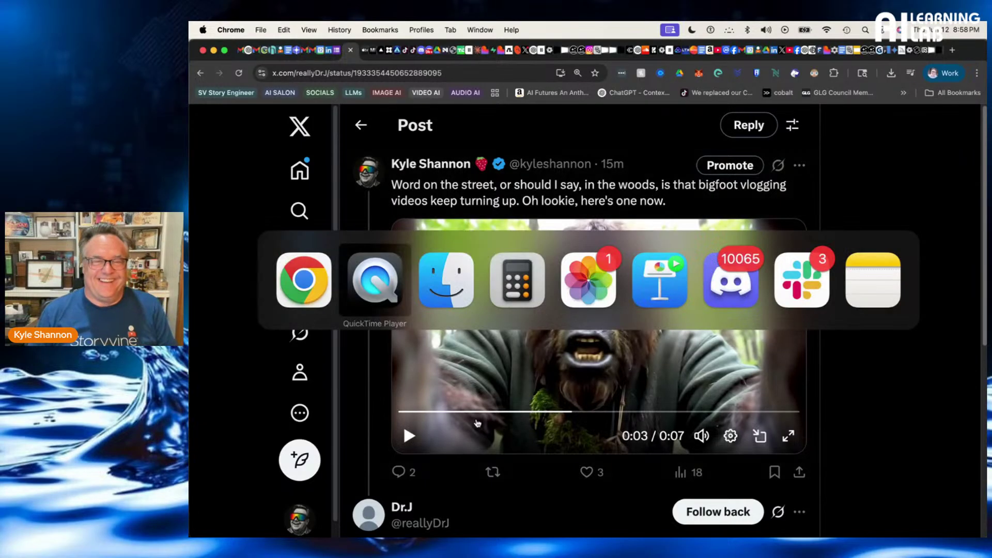
drag(671, 420, 402, 423)
click(585, 402)
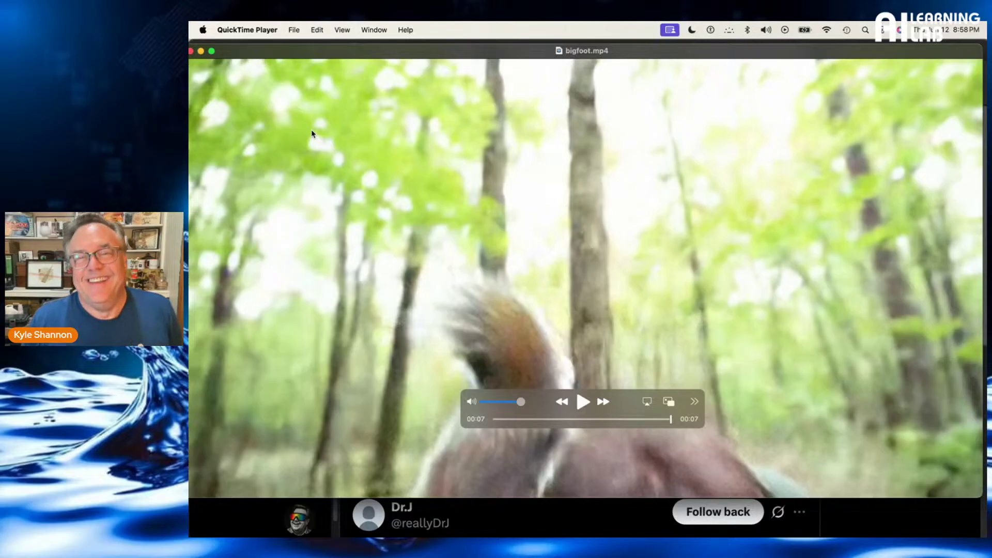
Return to the Runway chat, close the Bigfoot image's detail view and send the reply "now make it a video"
key(super+Tab)
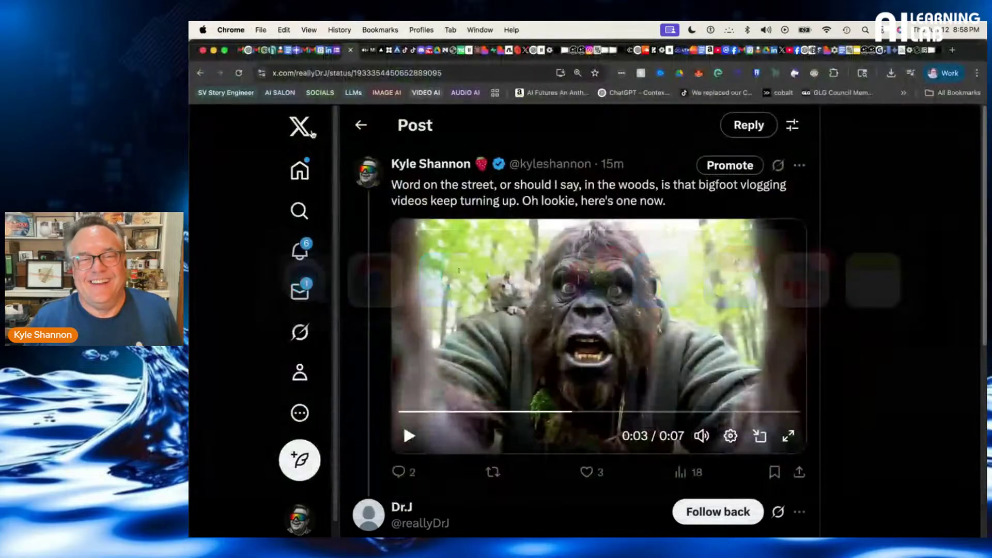
click(919, 50)
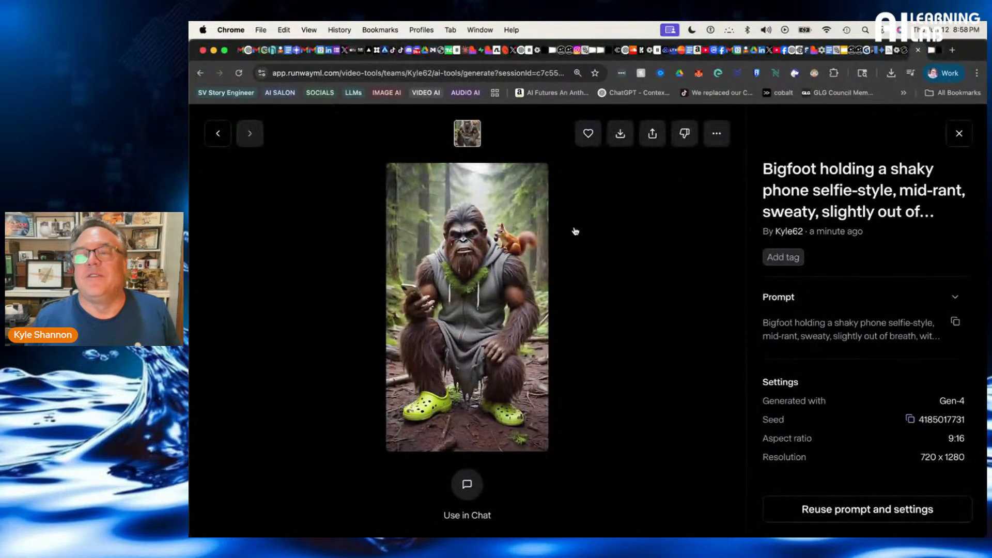
click(960, 133)
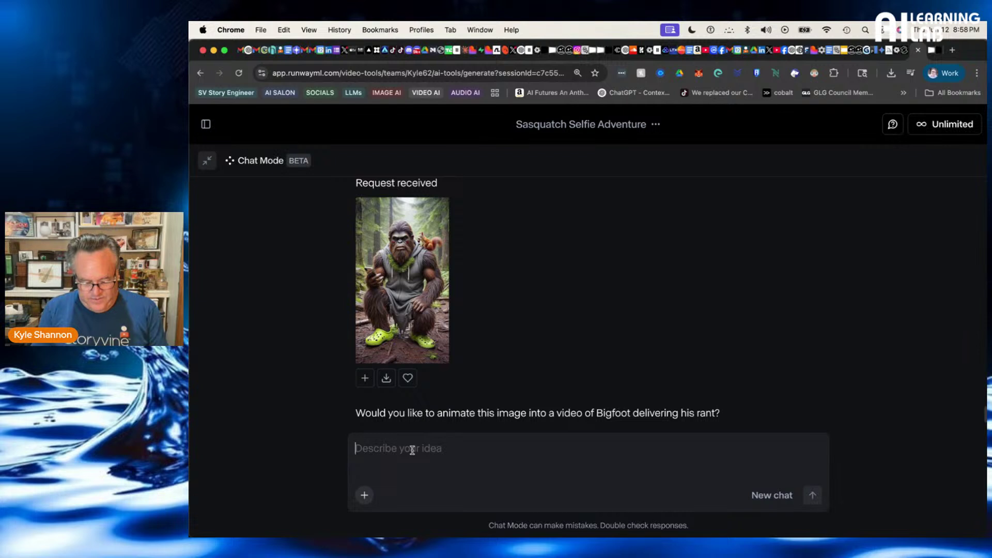
text(now make )
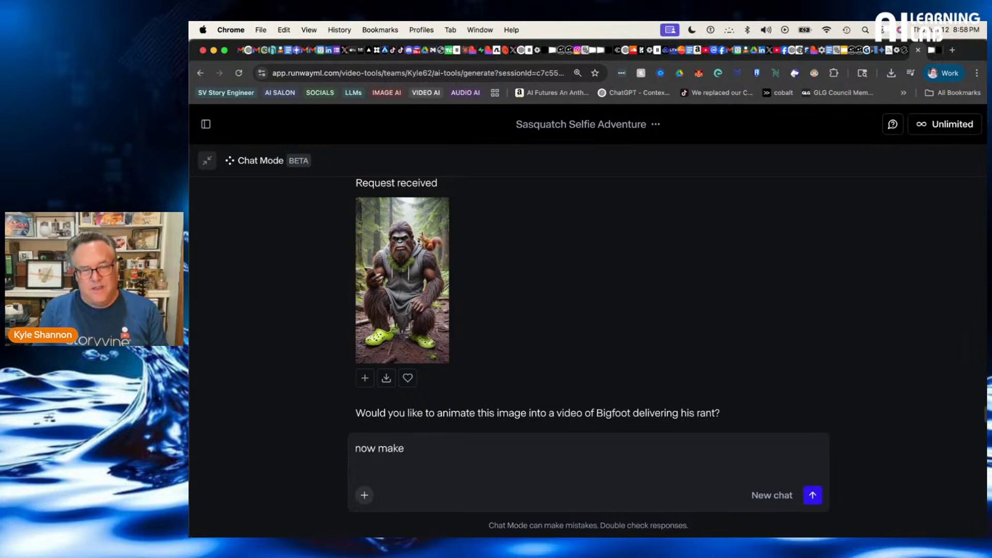
text(it a vi)
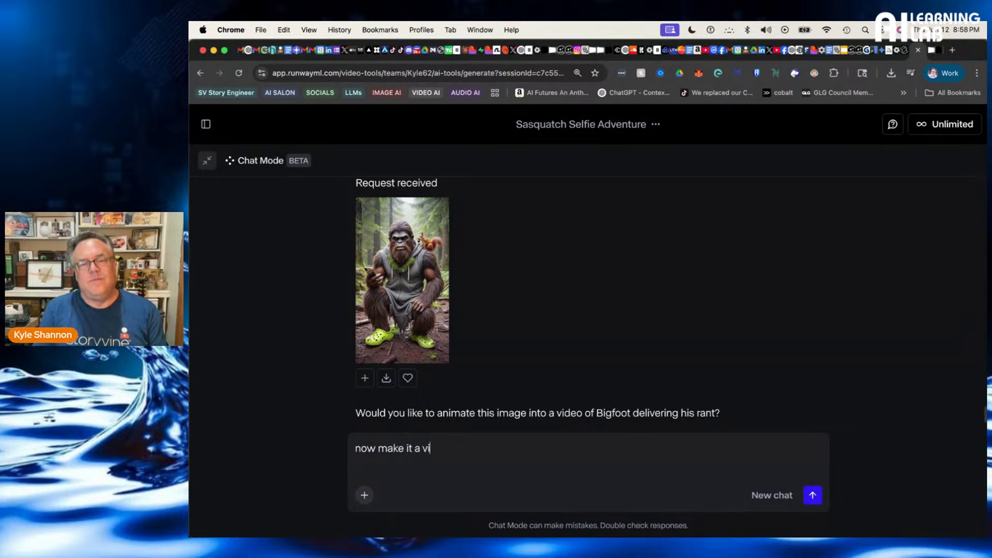
text(deo)
key(Return)
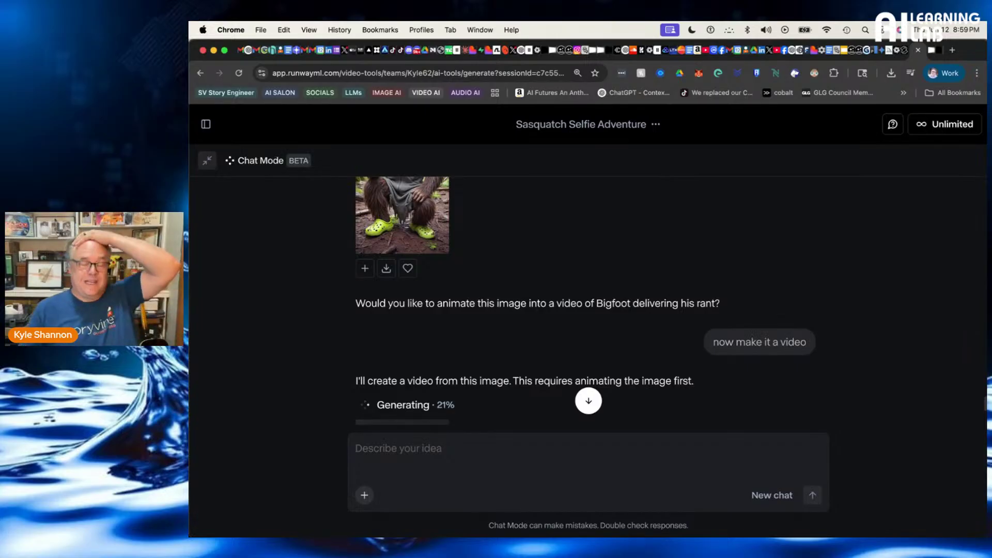
Check the progress of Runway's video generation and replay bigfoot.mp4 in QuickTime Player
scroll(532, 329, down, 3)
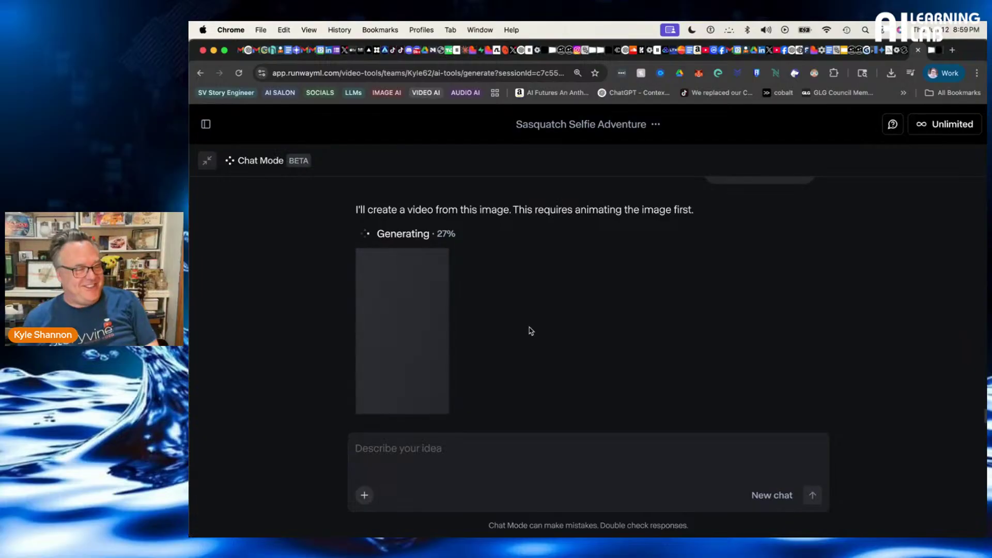
key(super+Tab)
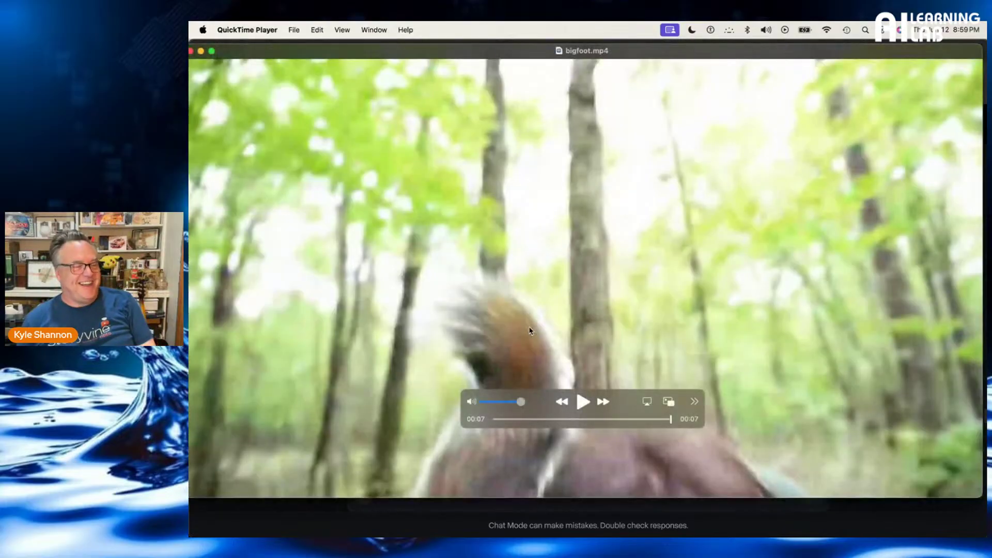
click(582, 402)
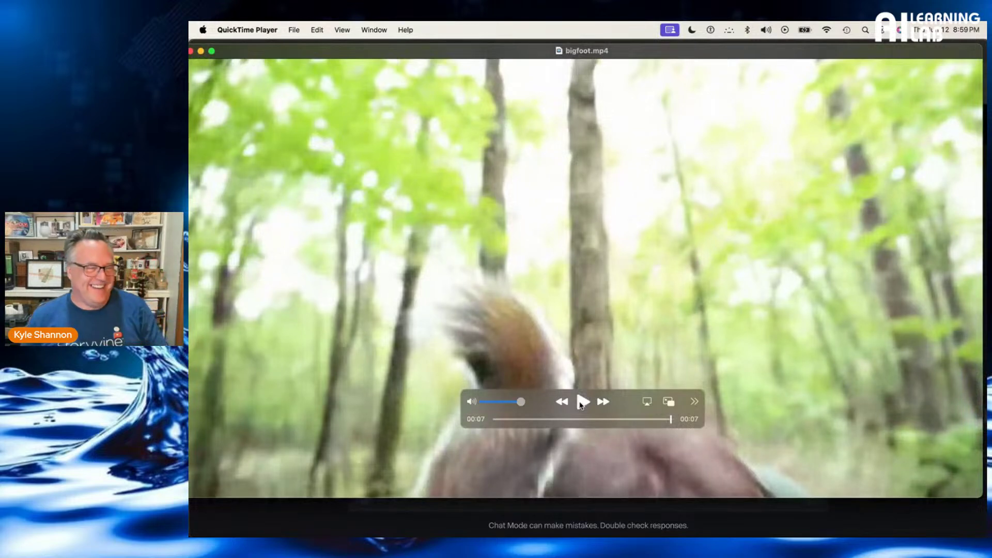
click(580, 406)
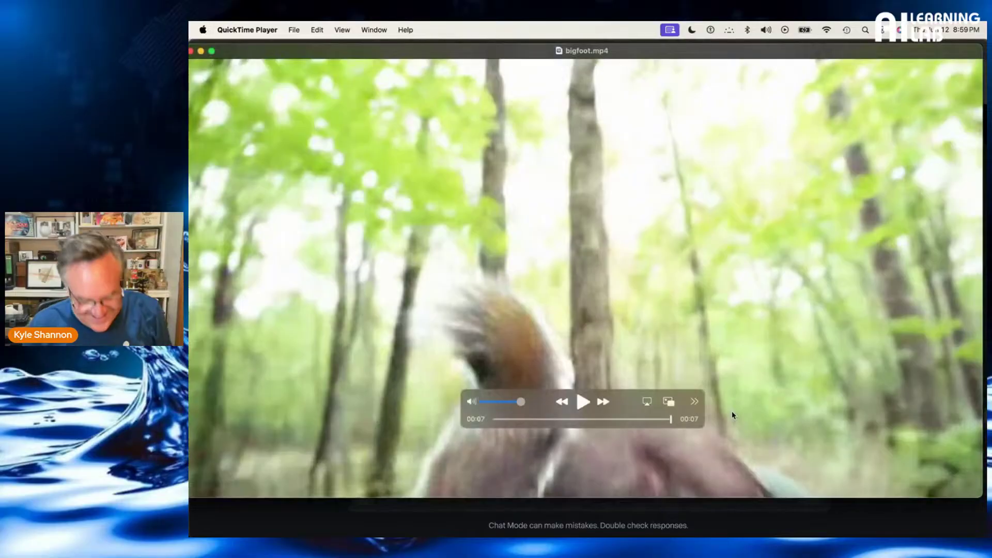
Return to Chrome and look over the open Gentle Singularity blog post and Gemini's Interactive 3D Fractal Art
key(super+Tab)
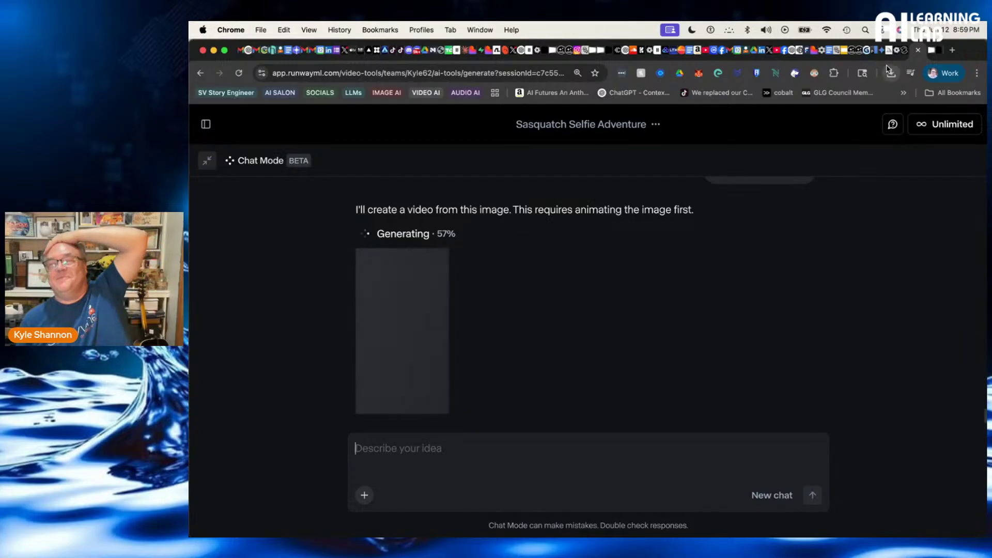
click(877, 52)
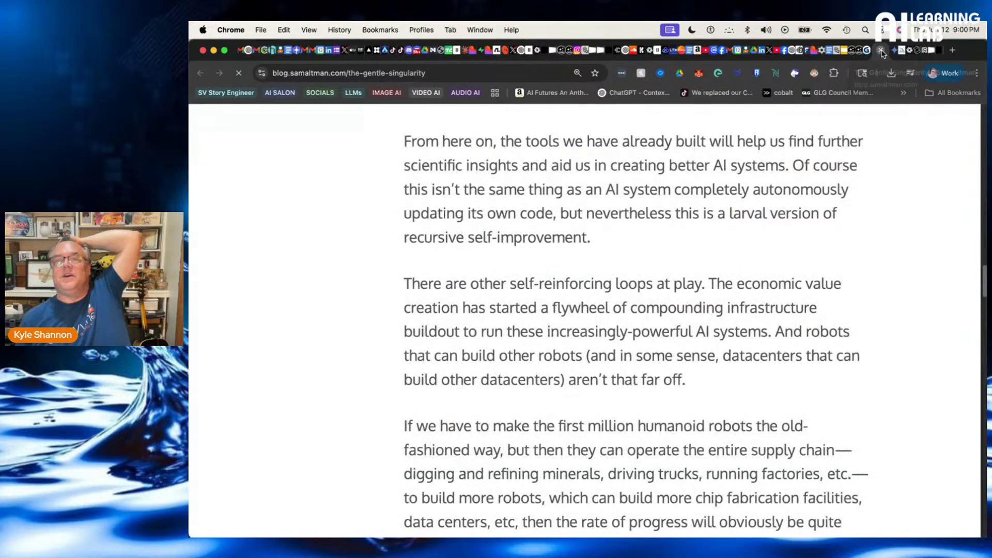
click(880, 51)
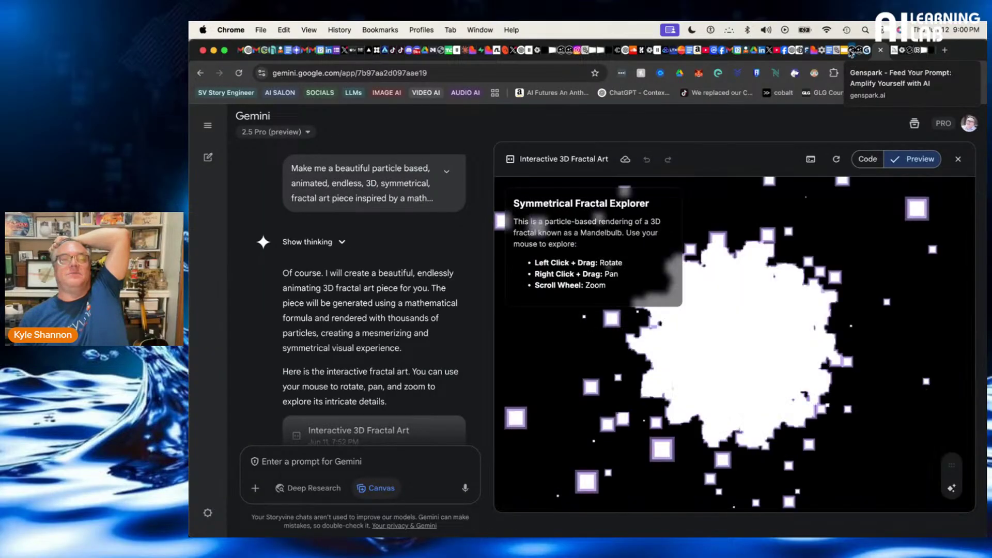
Compare the open "Feed Your Prompt" presentations in Genspark, Gamma and Google Slides
click(851, 51)
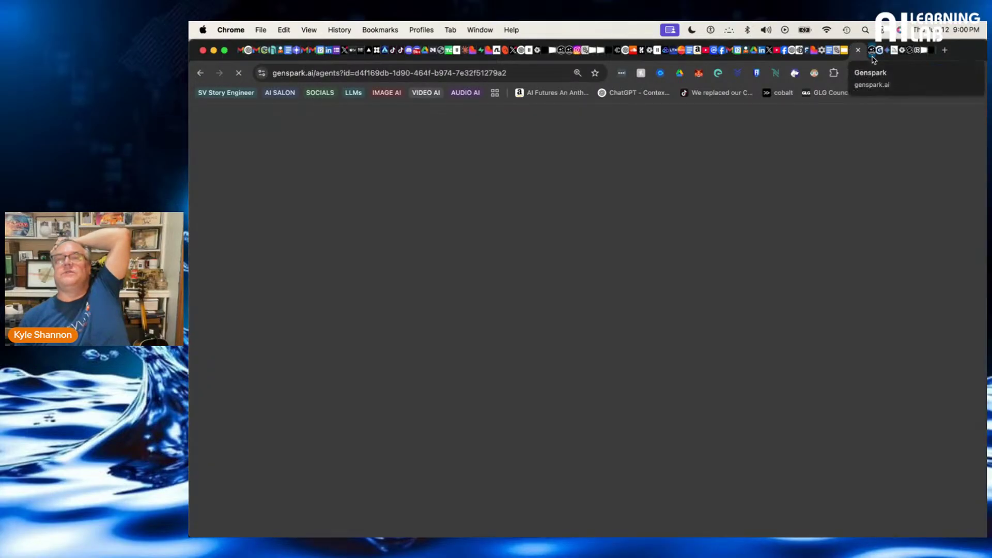
click(873, 52)
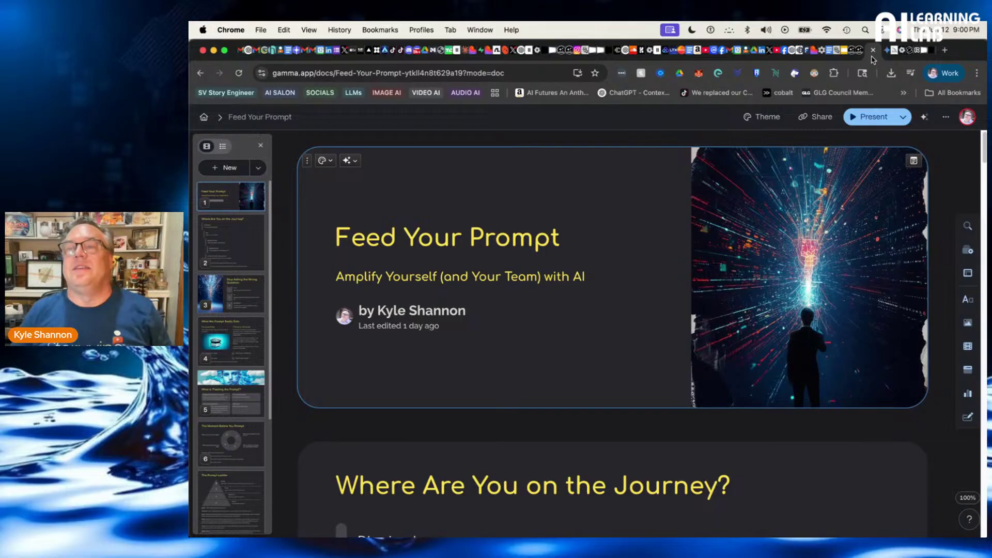
click(860, 52)
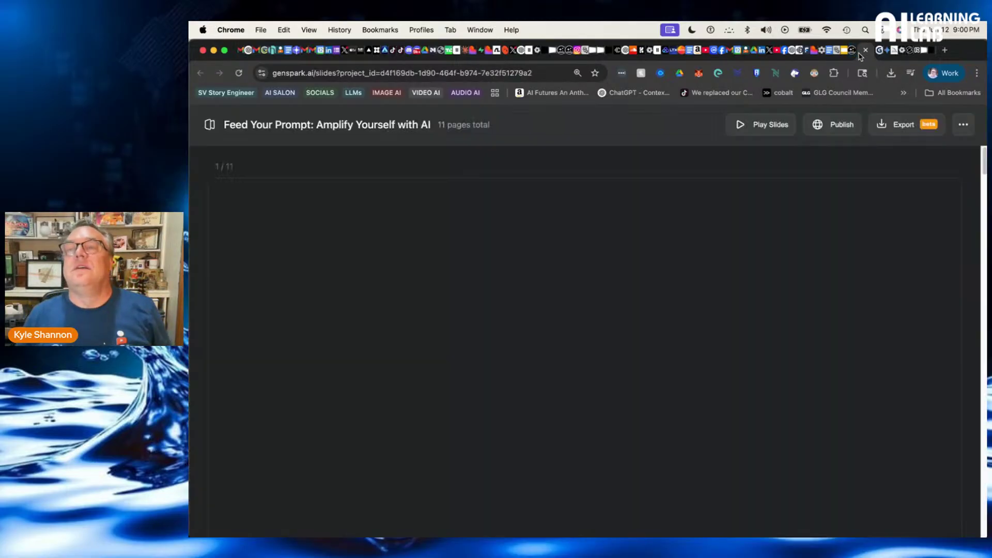
click(876, 54)
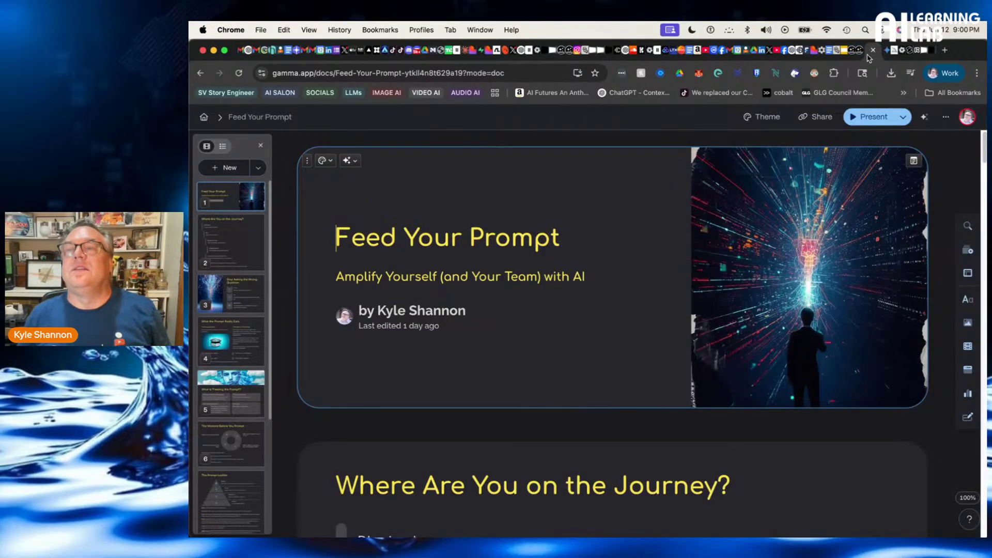
click(861, 55)
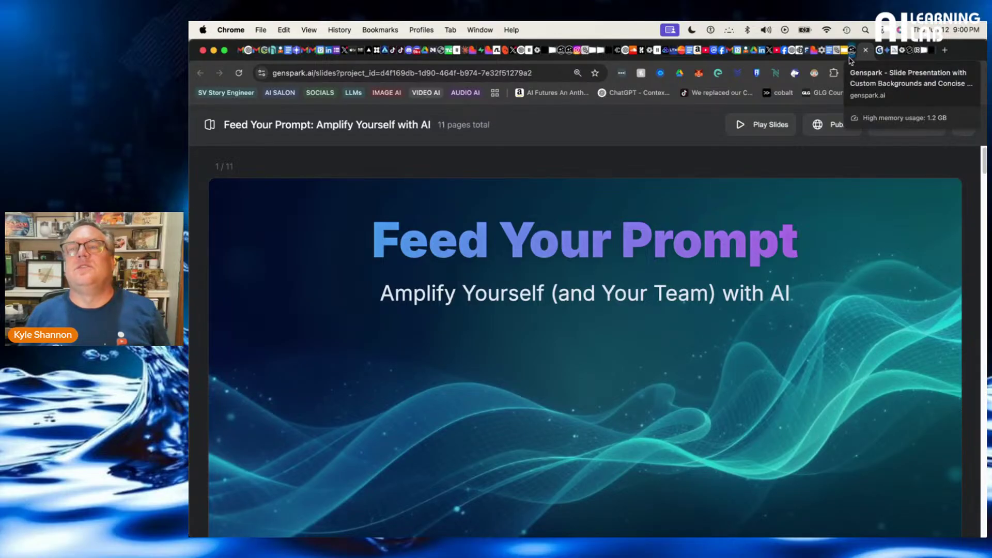
click(853, 55)
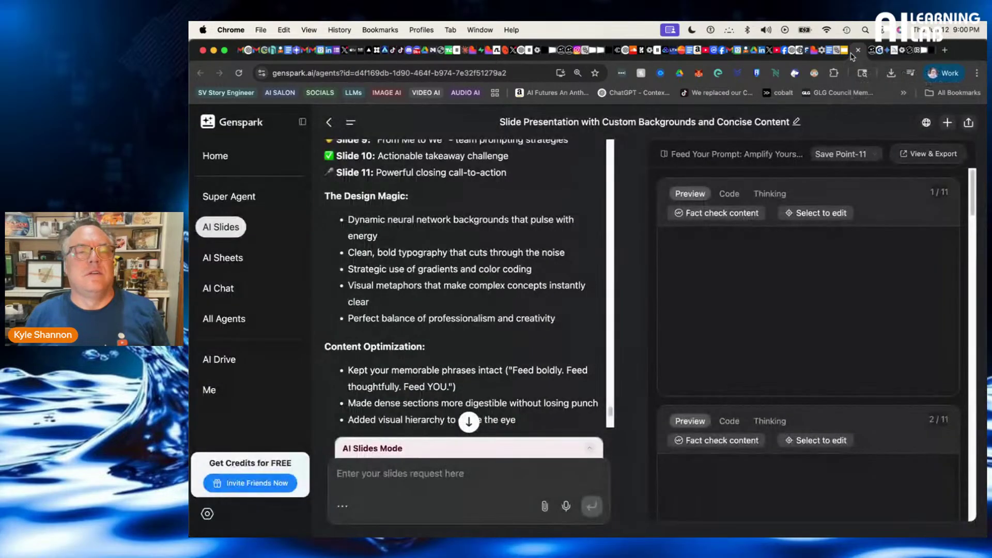
click(848, 54)
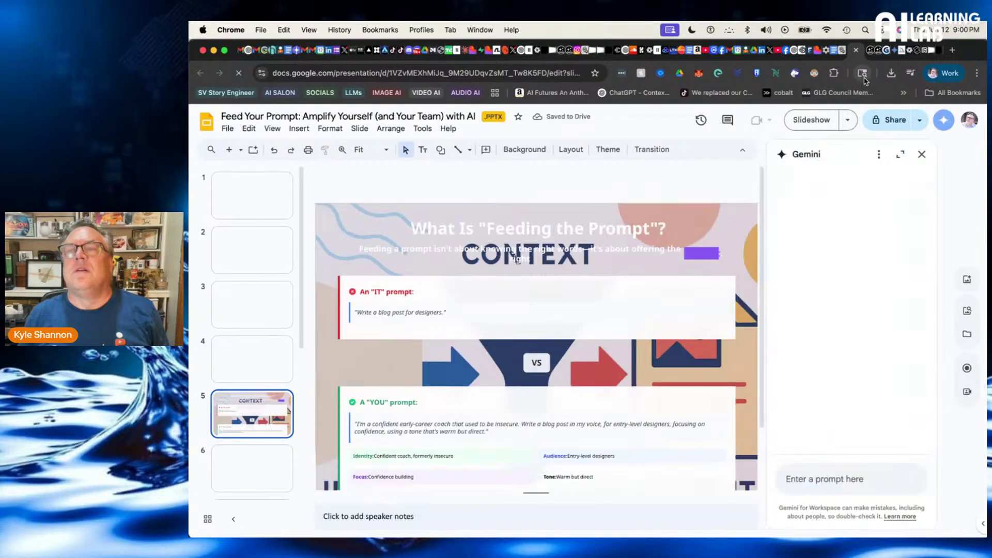
Return to Gemini's fractal chat and send the feedback "theres no color, the particles are too large and it doesn't feel magical"
click(896, 52)
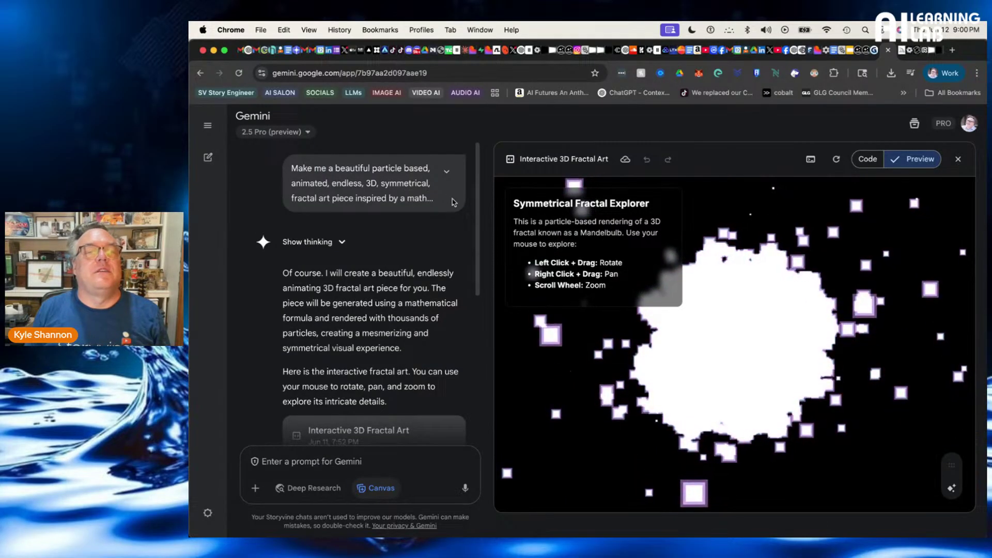
drag(428, 198, 254, 174)
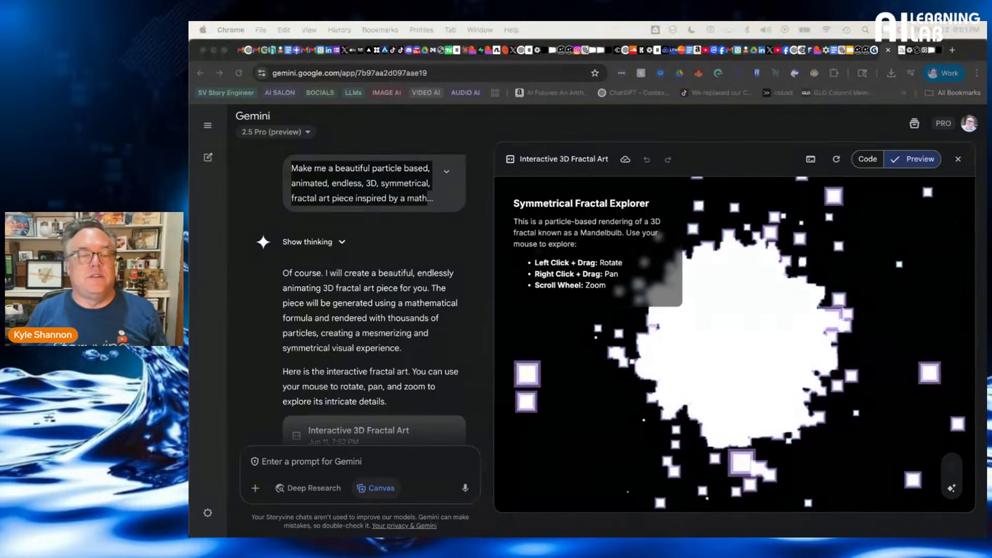
click(290, 467)
click(290, 467)
text(th)
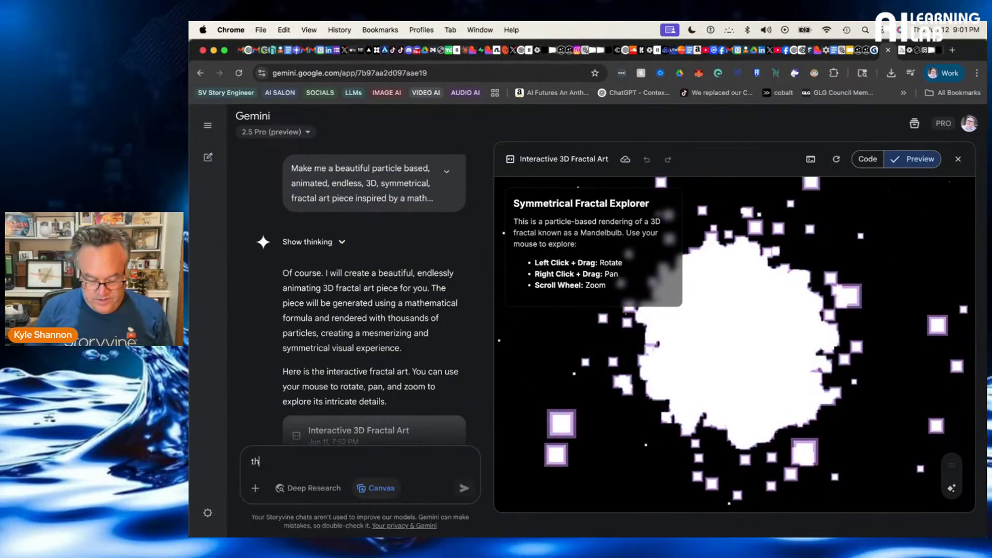
text(eres no)
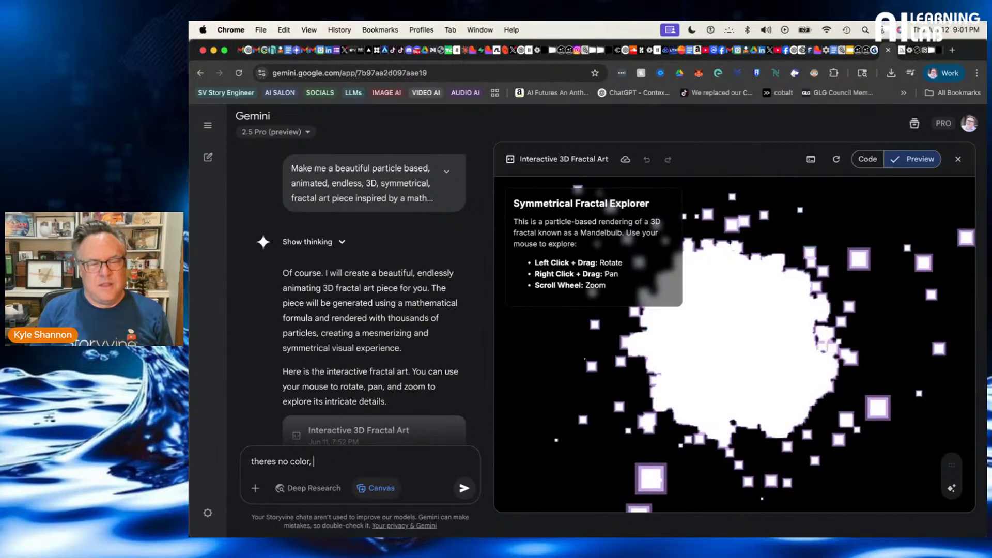
text( color, t)
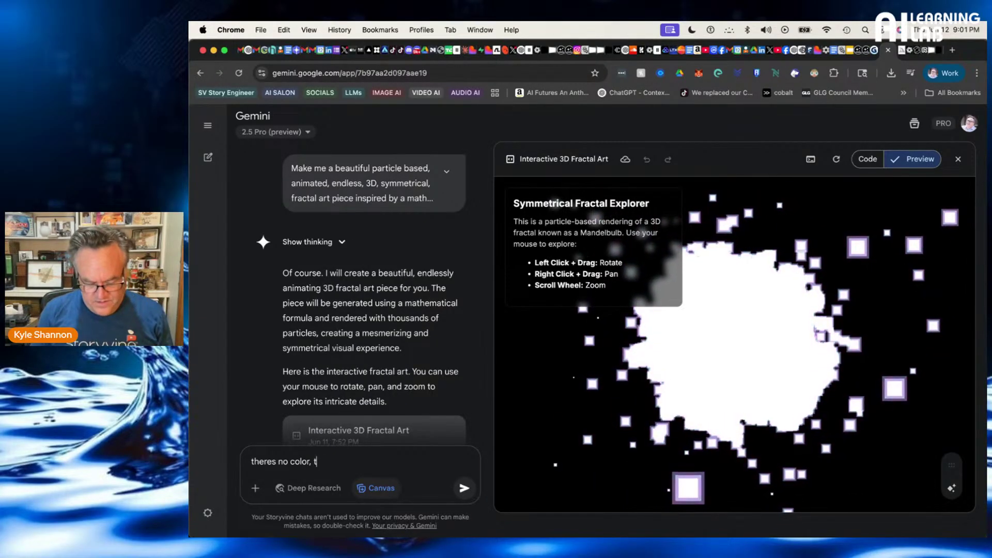
text(he particles a)
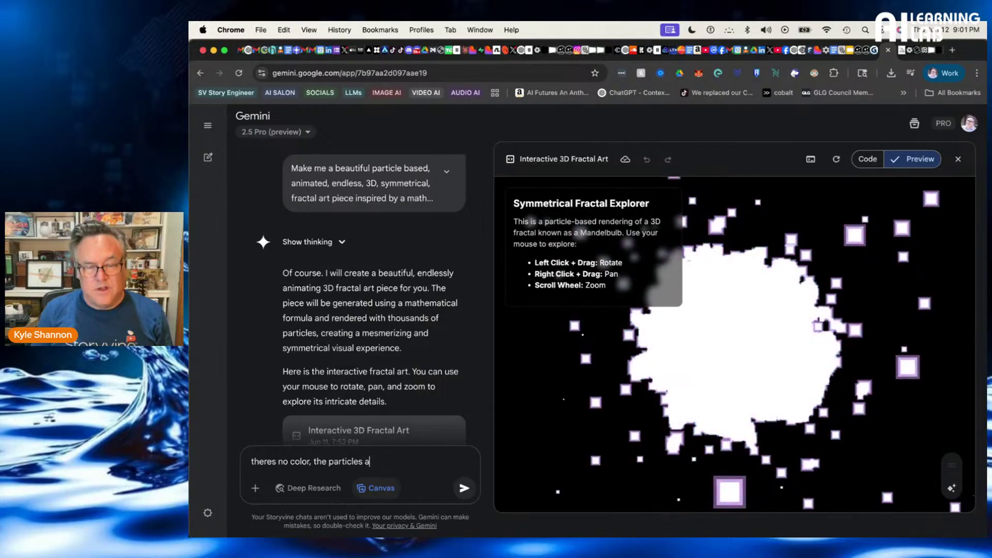
text(re too lar)
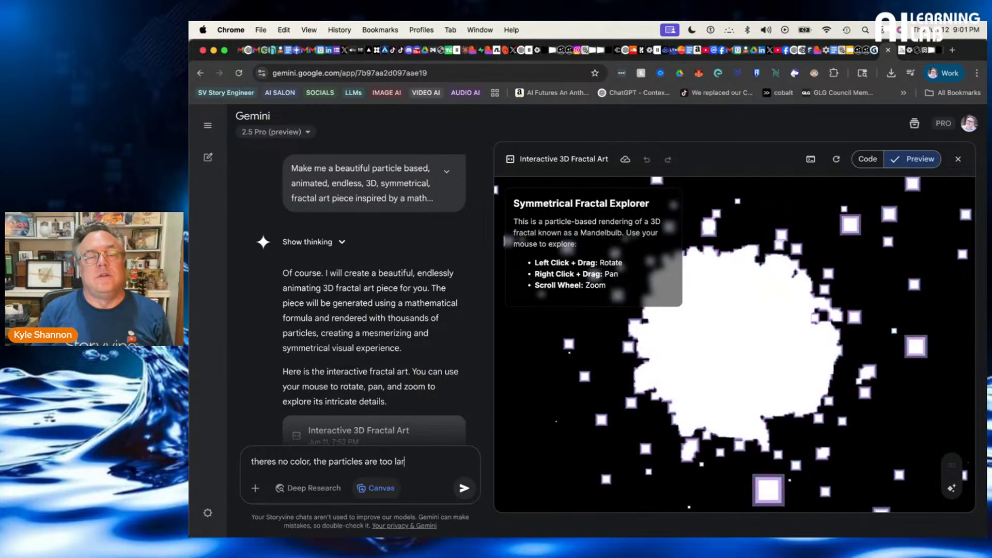
text(ge and it )
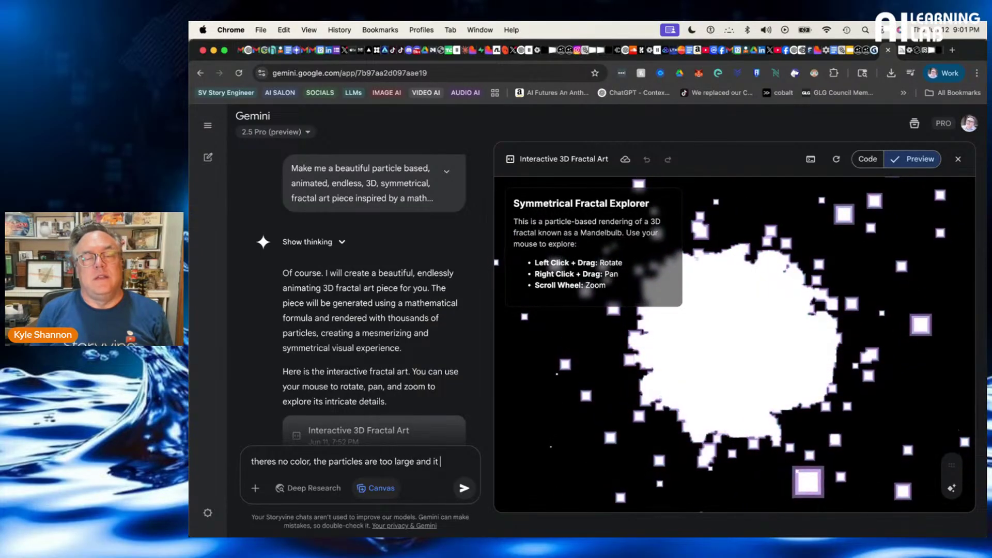
text(doesn't f)
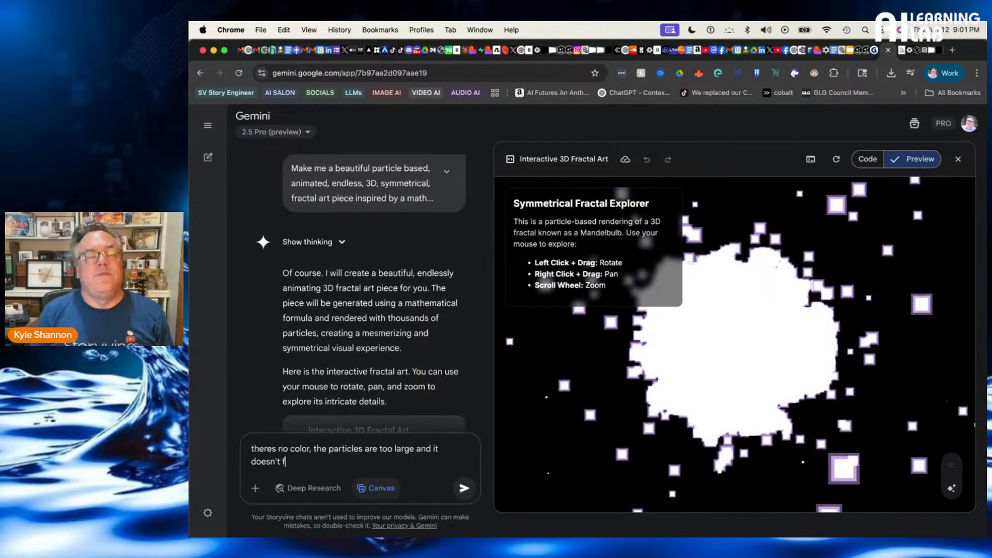
text(eel magical)
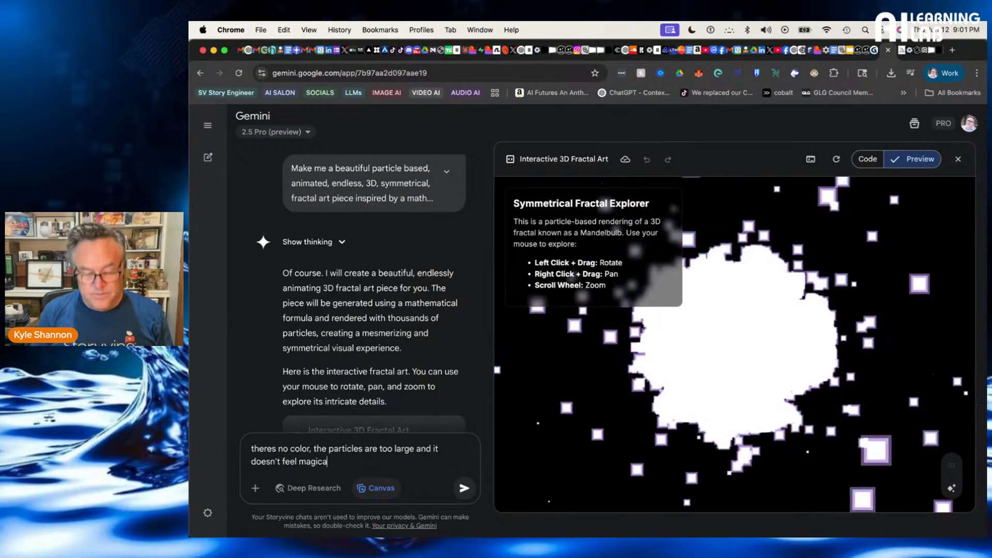
key(Return)
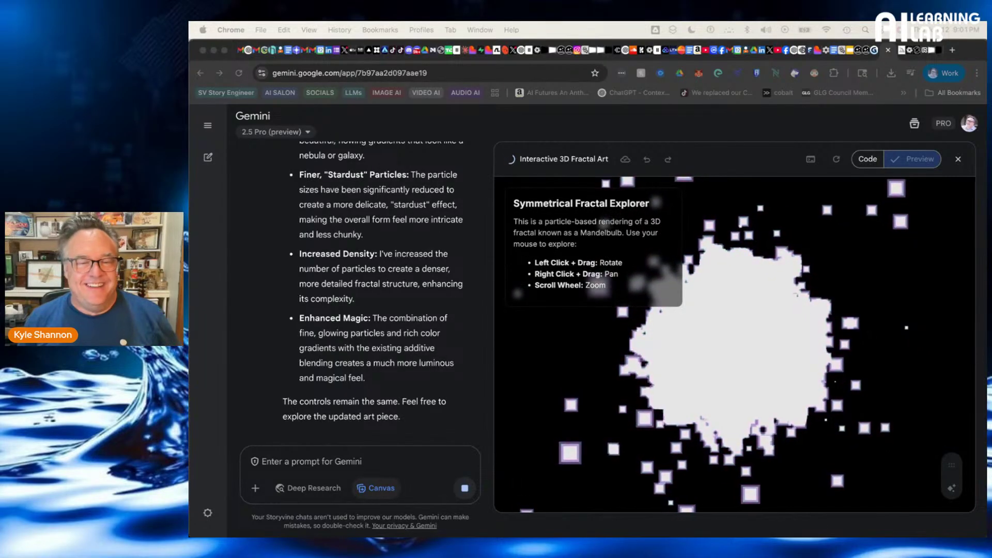
Look through the updated code of the Interactive 3D Fractal Art and go back to its preview
click(663, 430)
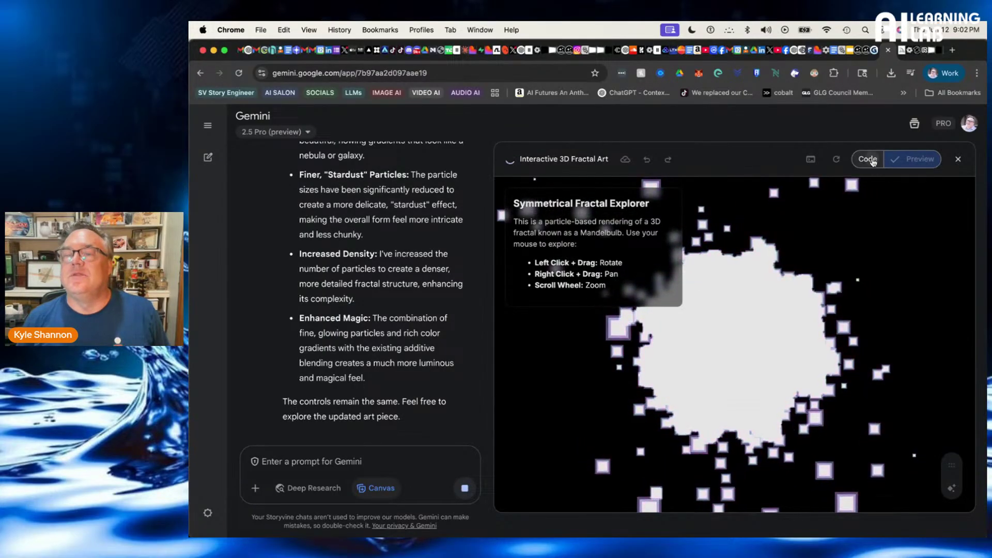
click(869, 160)
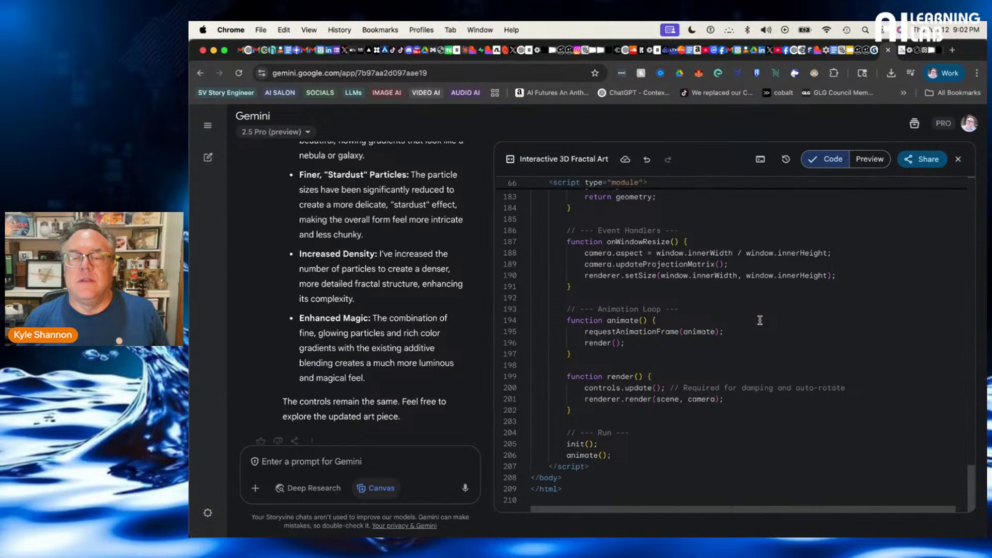
scroll(845, 203, up, 15)
click(870, 159)
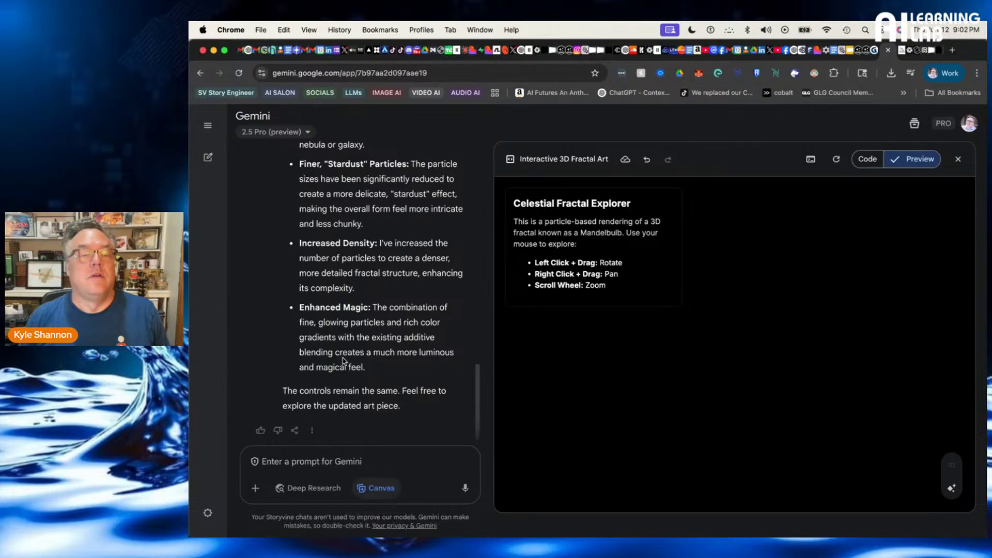
Read Gemini's list of key changes and reload the preview of the updated fractal
scroll(365, 365, down, 1)
scroll(369, 378, up, 5)
scroll(371, 385, up, 2)
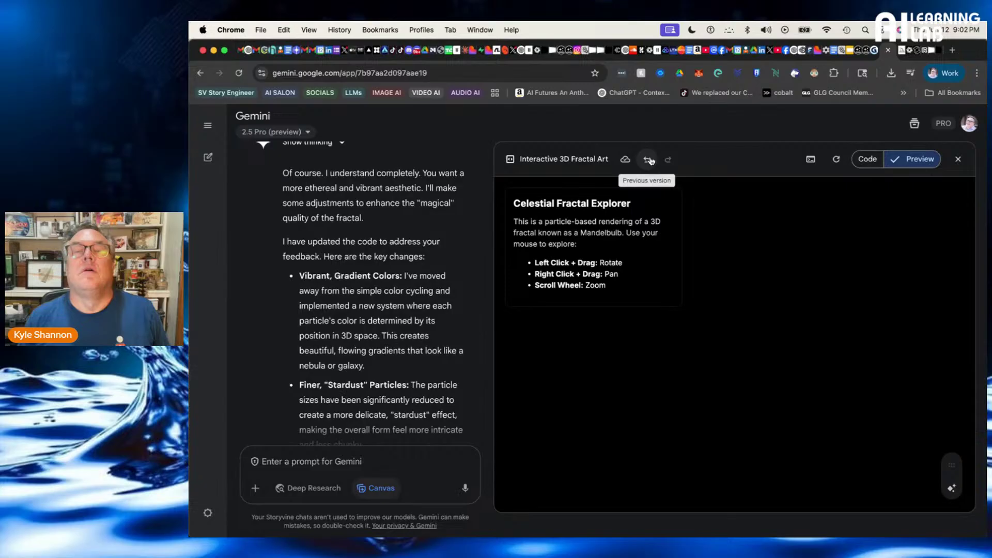
click(835, 160)
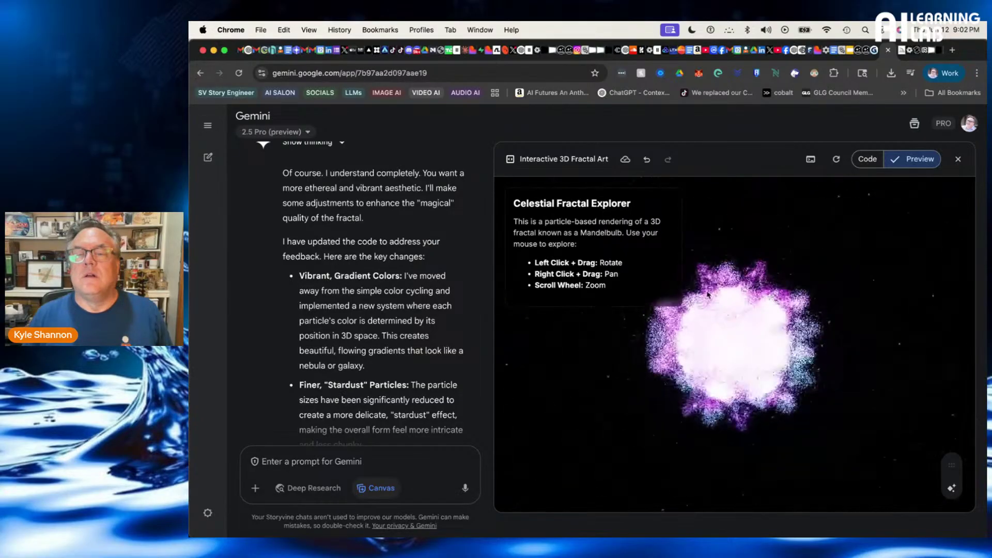
Zoom in and out on the Celestial Fractal Explorer to examine its particles and colors
scroll(757, 389, up, 5)
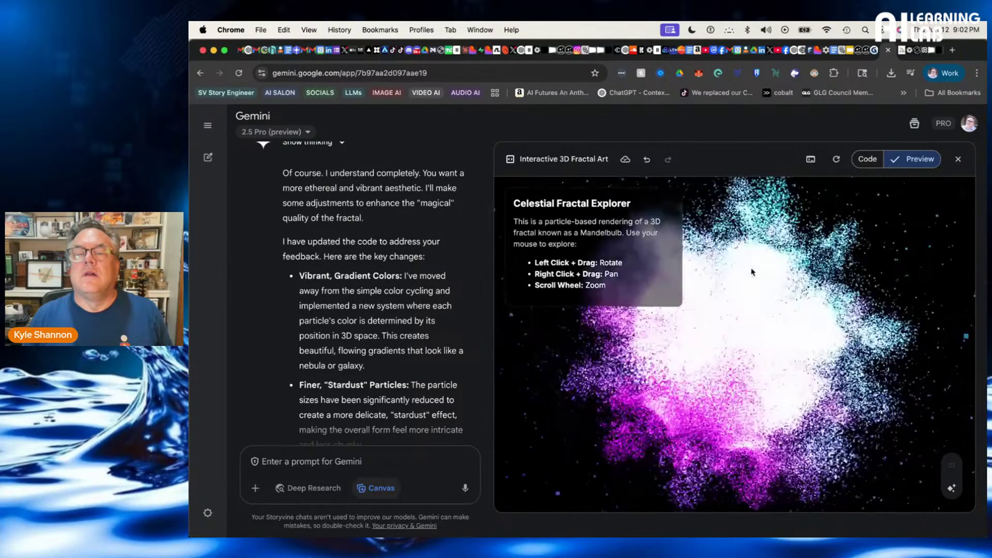
scroll(772, 296, down, 10)
scroll(771, 296, up, 5)
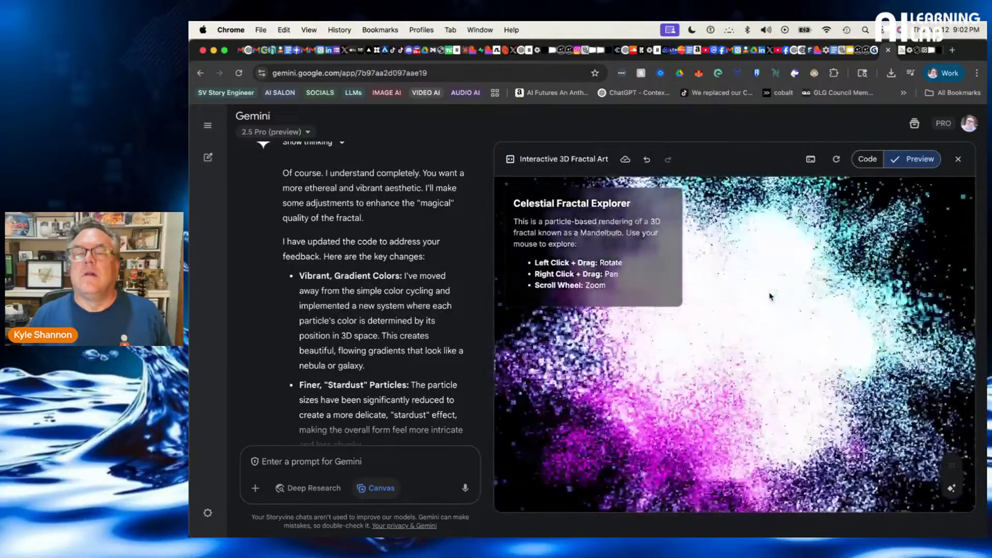
scroll(771, 295, down, 5)
scroll(771, 297, up, 5)
scroll(770, 297, down, 5)
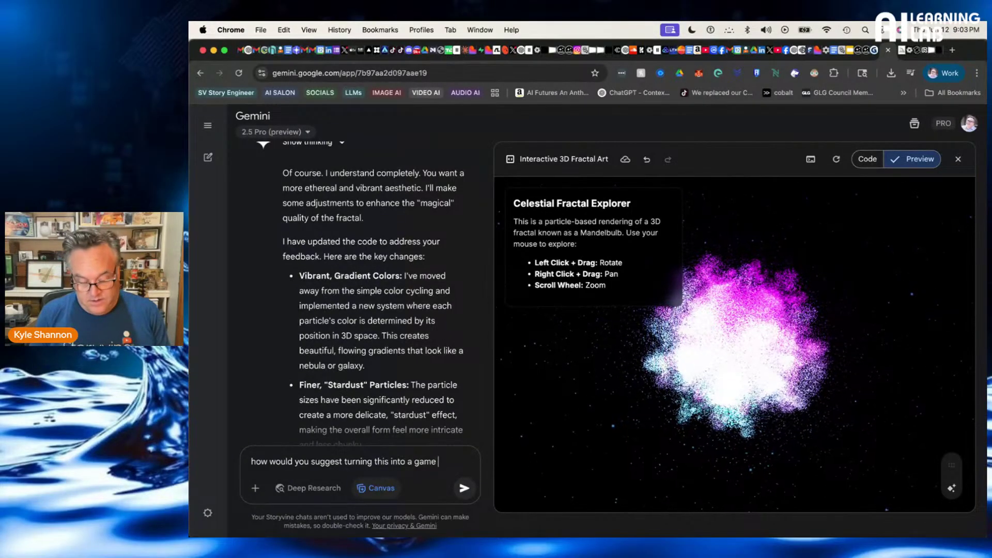
Ask Gemini "how would you suggest turning this into a game that is fun and instantly understandable. I don't read manuals"
text(is)
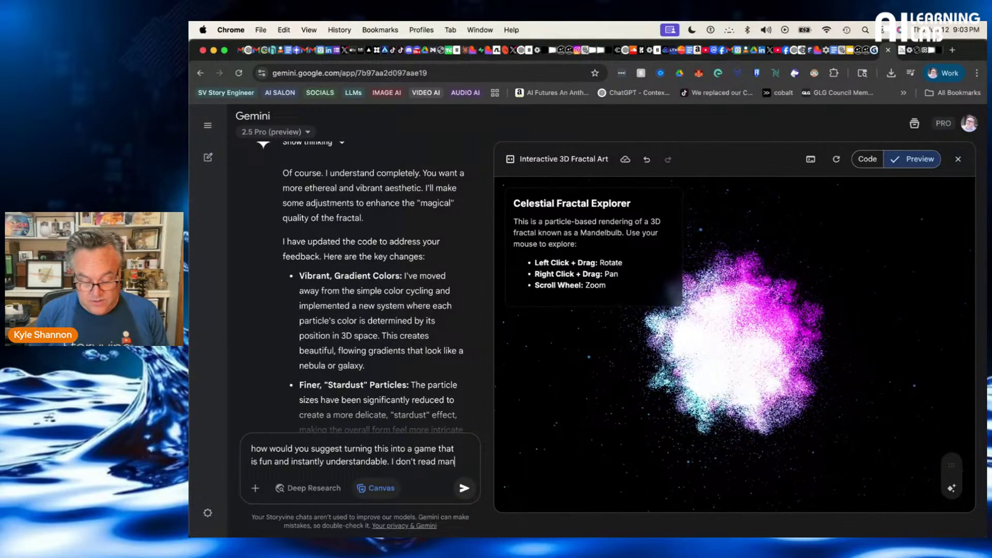
text(uals)
key(Return)
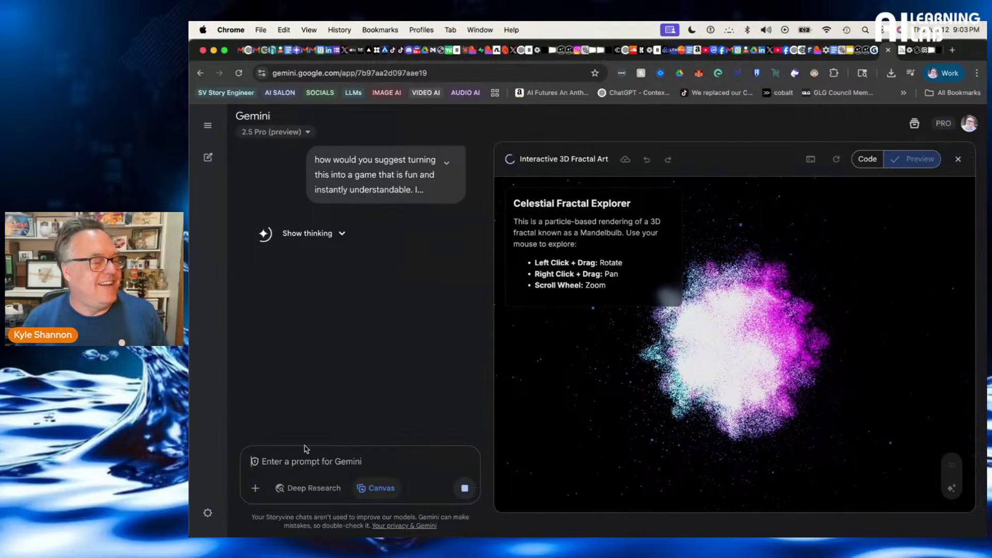
Open the Bigfoot Vlog Comedy Prompt chat in ChatGPT and read through it from the original request to the ending beat
mouse_move(214, 481)
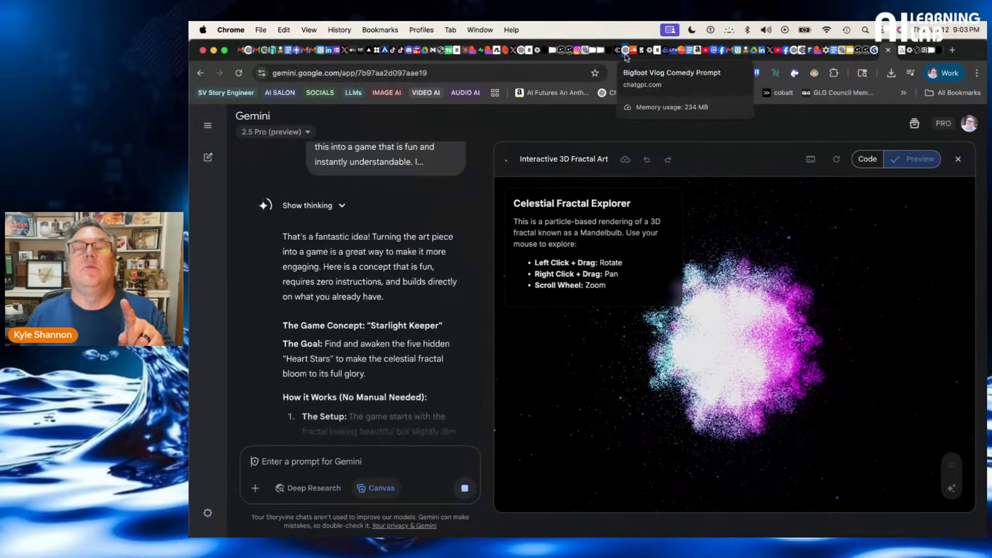
click(626, 55)
scroll(730, 343, down, 4)
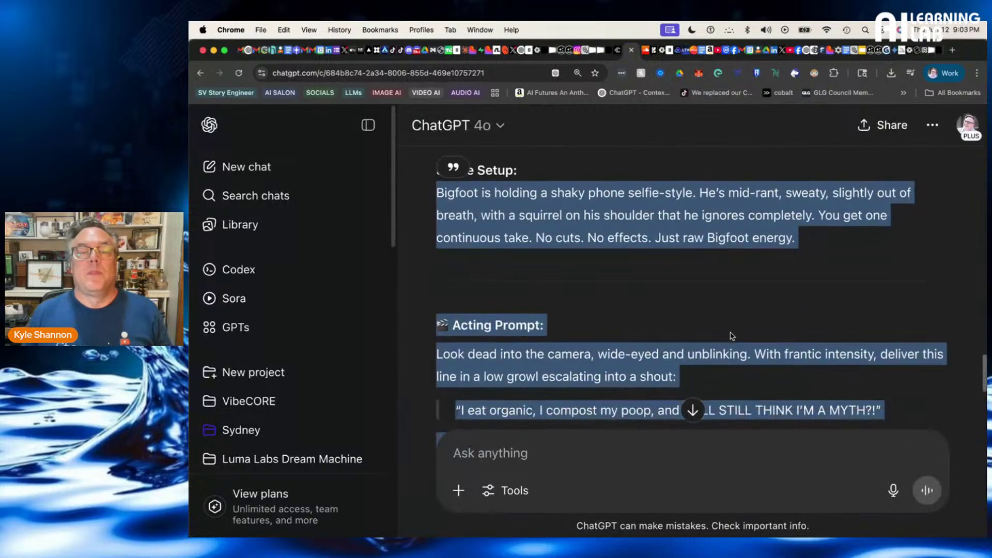
scroll(732, 335, up, 3)
scroll(732, 335, up, 4)
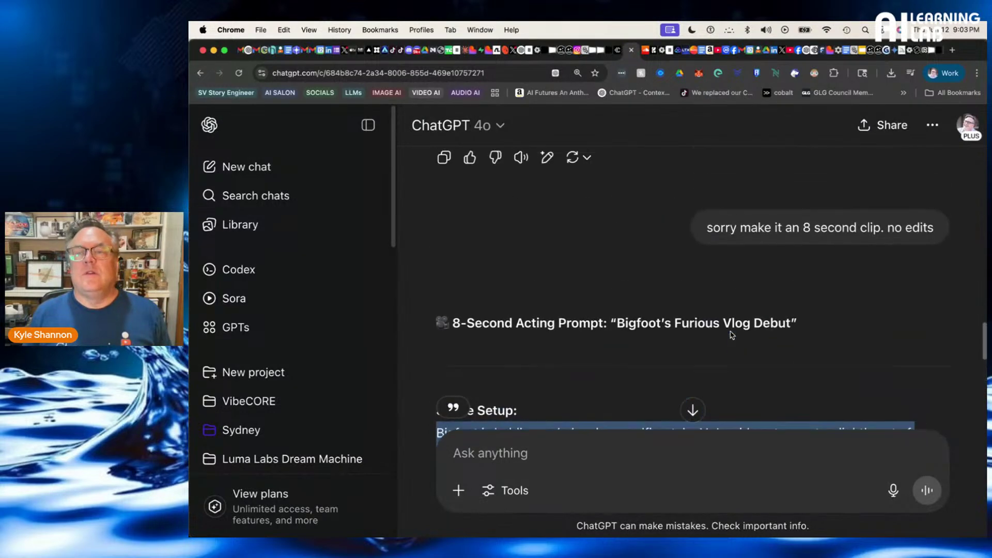
scroll(732, 335, up, 10)
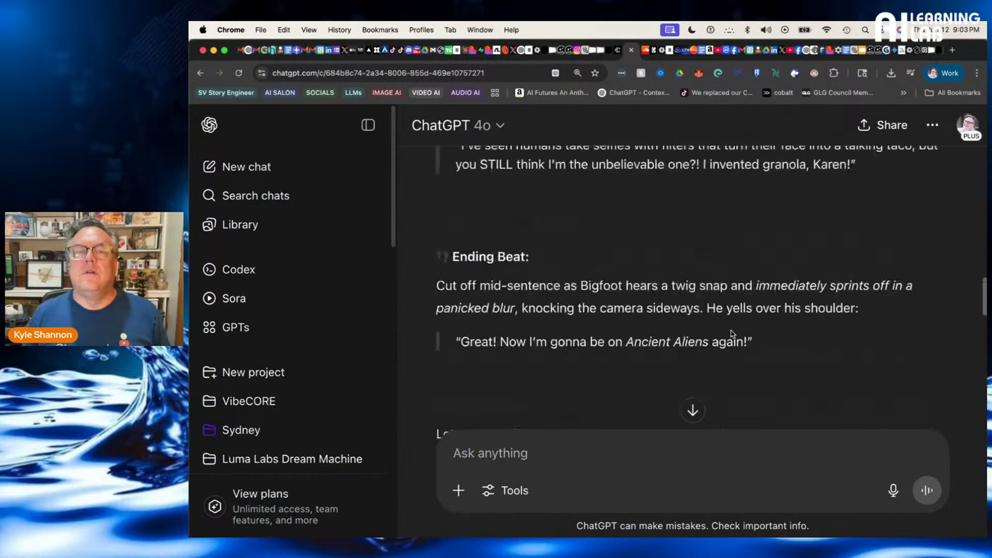
scroll(731, 330, up, 12)
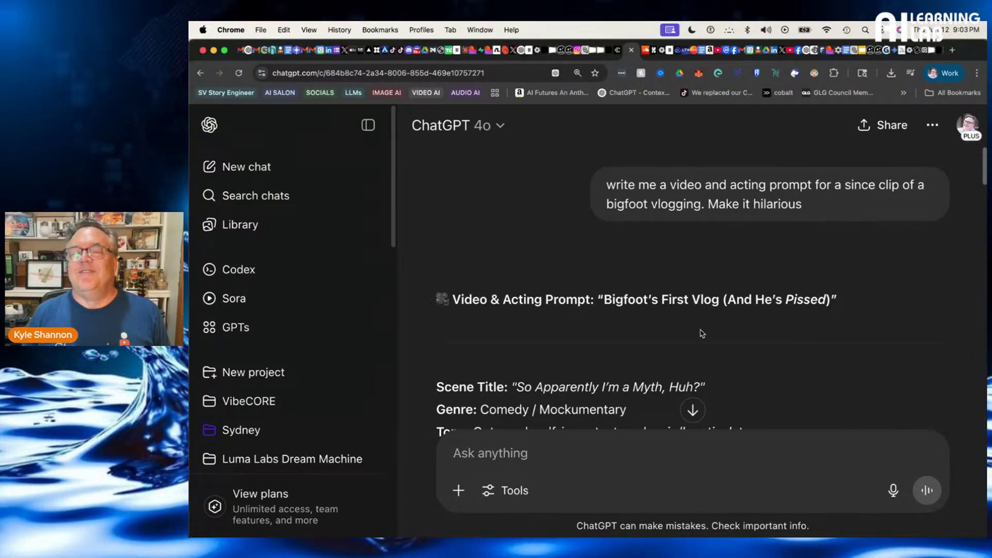
scroll(709, 314, down, 8)
scroll(710, 315, down, 10)
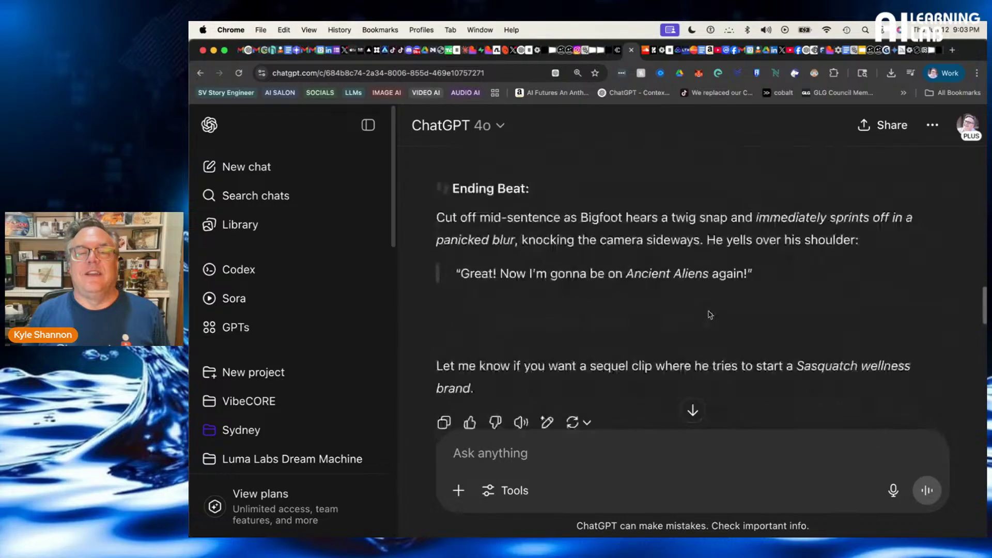
scroll(709, 315, up, 5)
scroll(709, 314, up, 2)
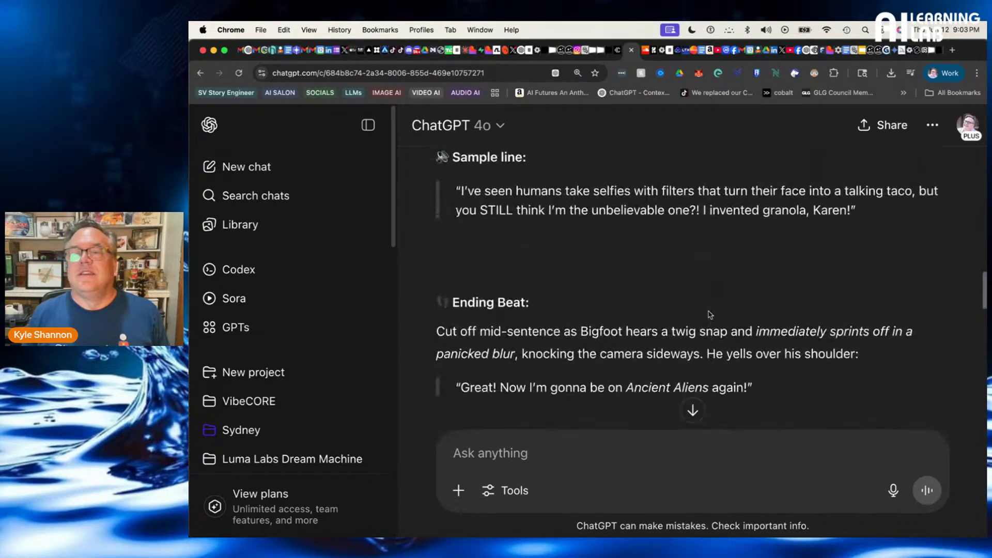
Copy the selected 8-second Bigfoot acting prompt from ChatGPT into a new post in the AI Salon's Irregulars space
scroll(709, 315, down, 6)
drag(709, 314, 709, 314)
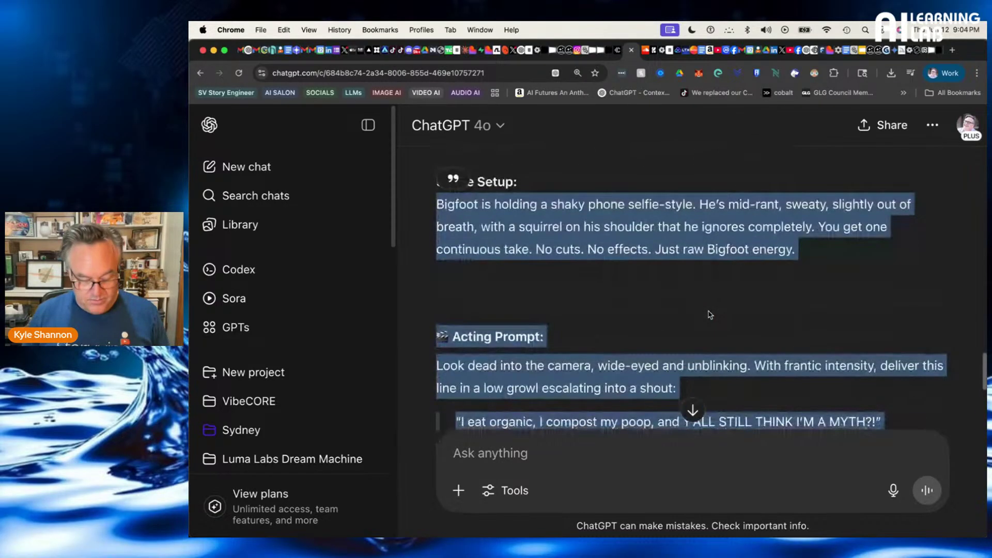
click(383, 51)
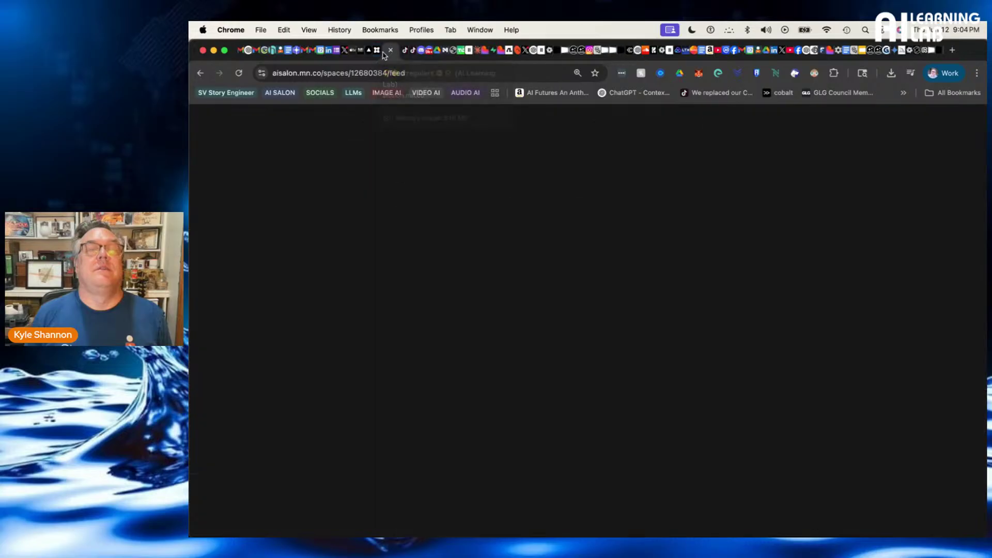
click(562, 269)
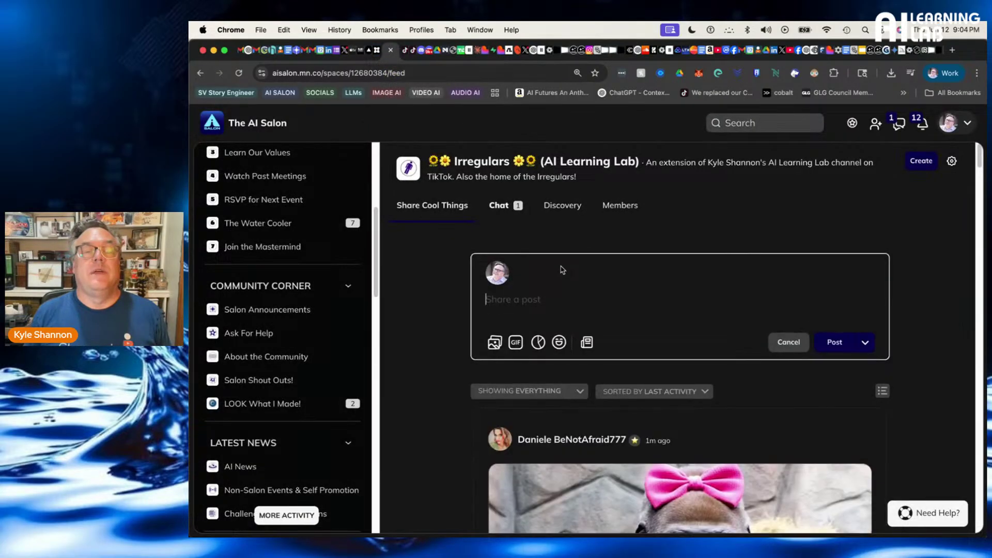
key(super+v)
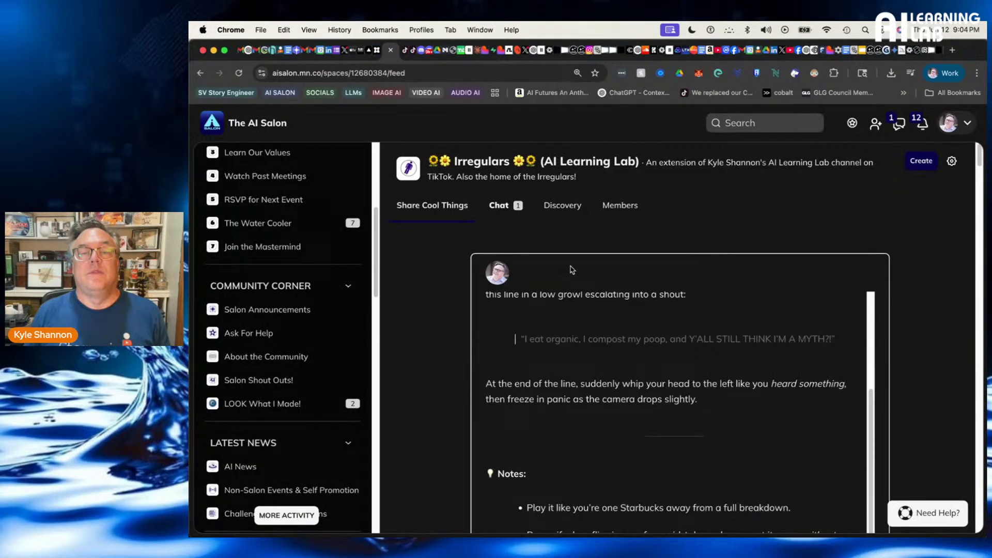
Copy the original Bigfoot vlogging request from the top of the ChatGPT chat and return to the start of the draft post
scroll(628, 415, down, 1)
scroll(628, 414, up, 3)
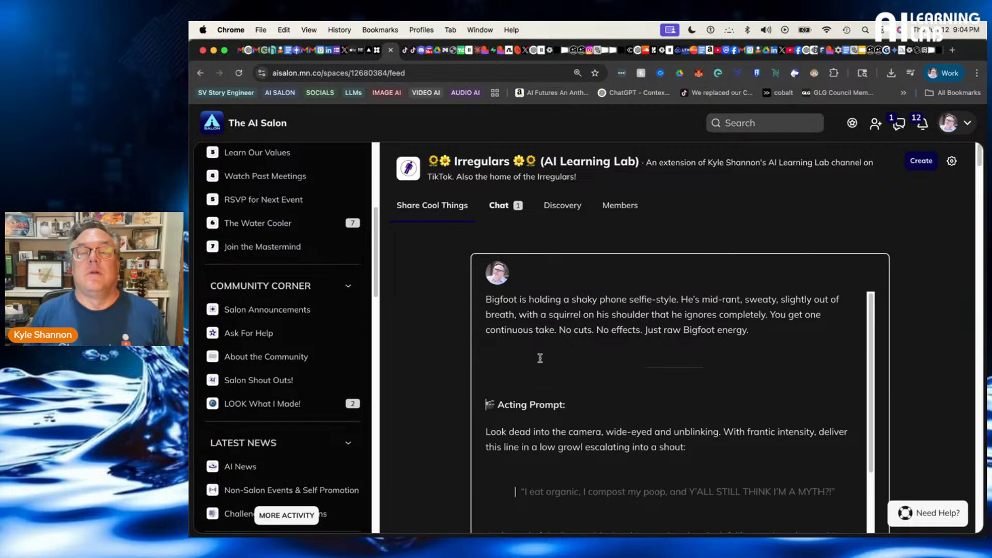
click(487, 300)
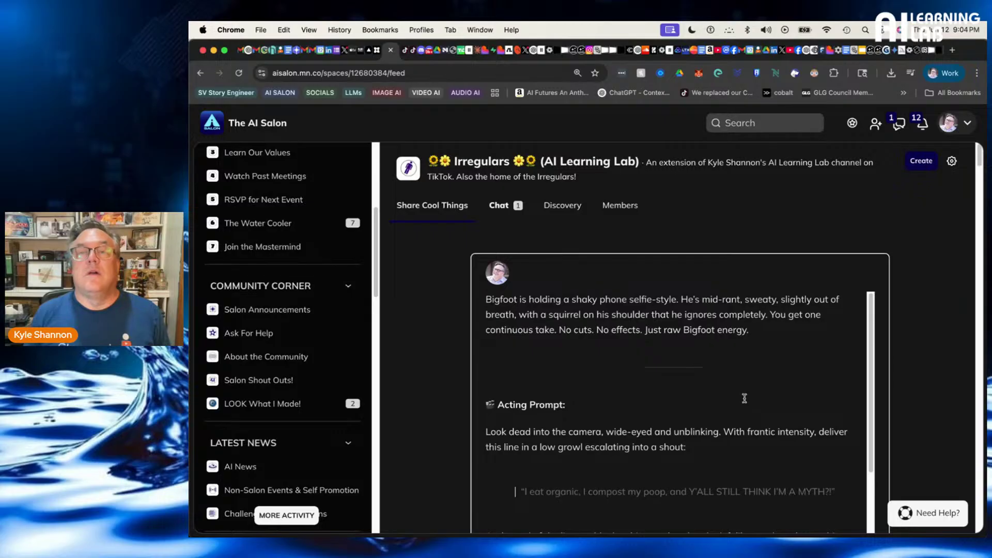
click(641, 54)
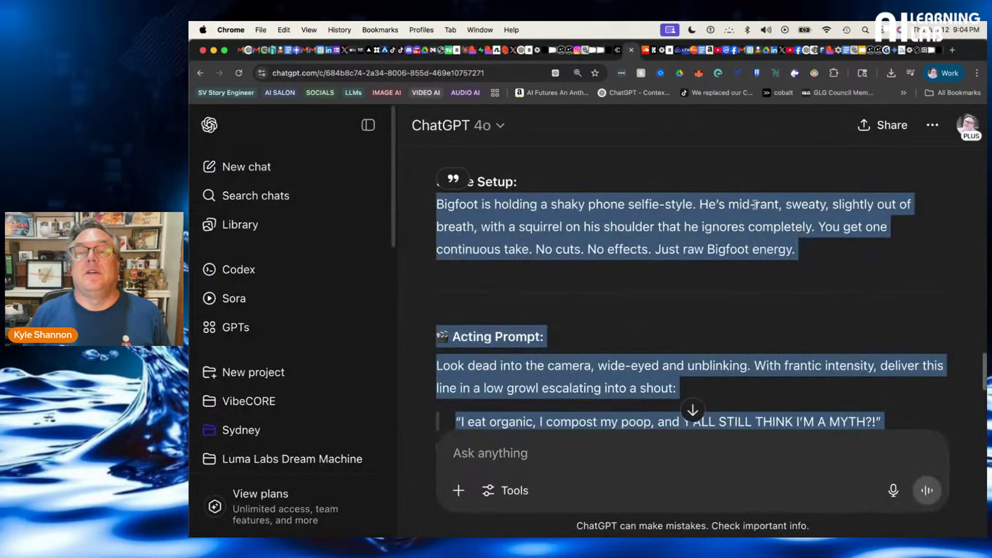
scroll(736, 198, up, 10)
triple_click(737, 197)
key(super+c)
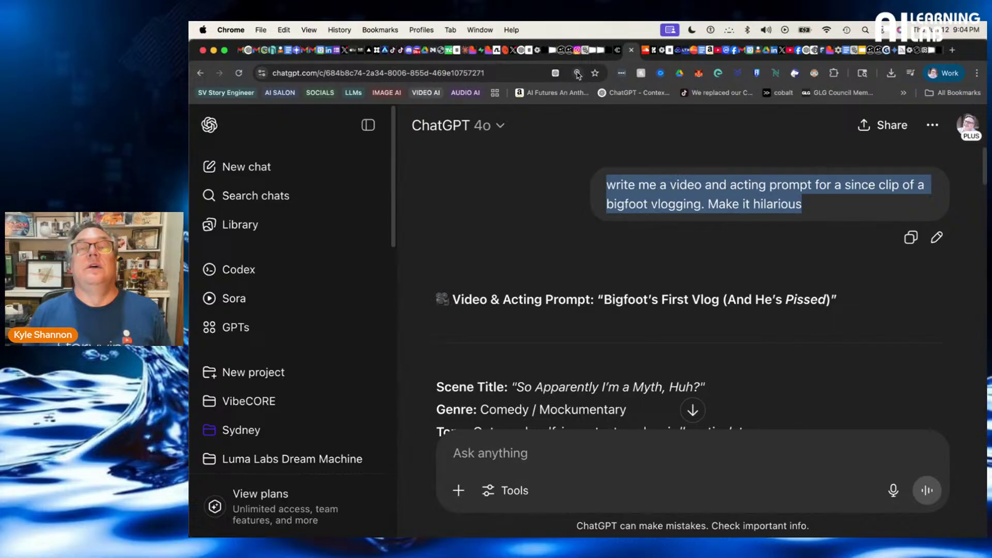
click(522, 50)
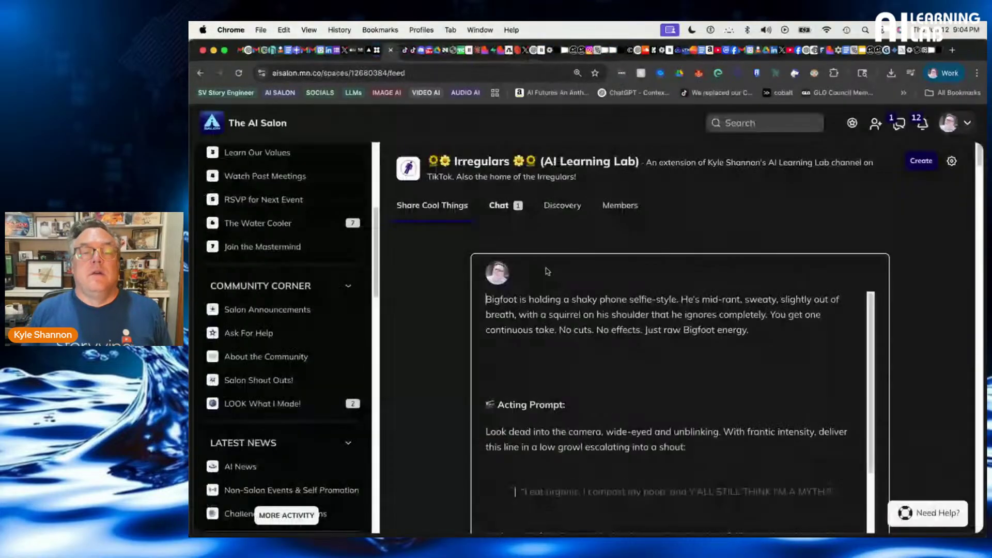
Begin the draft post with "Here is the Bigfoot prompt and then the prompt that ChatGPT made.:"
text(Here is )
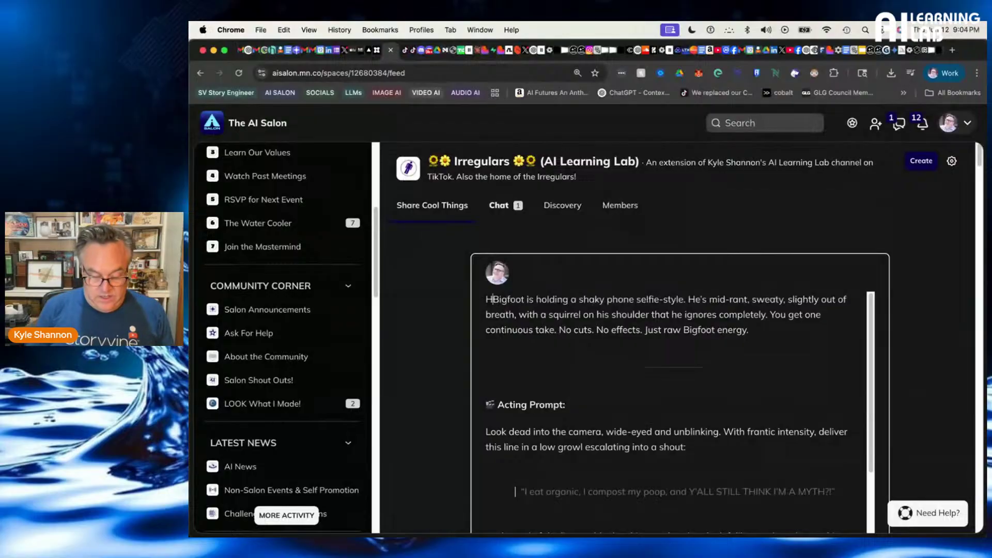
text(the )
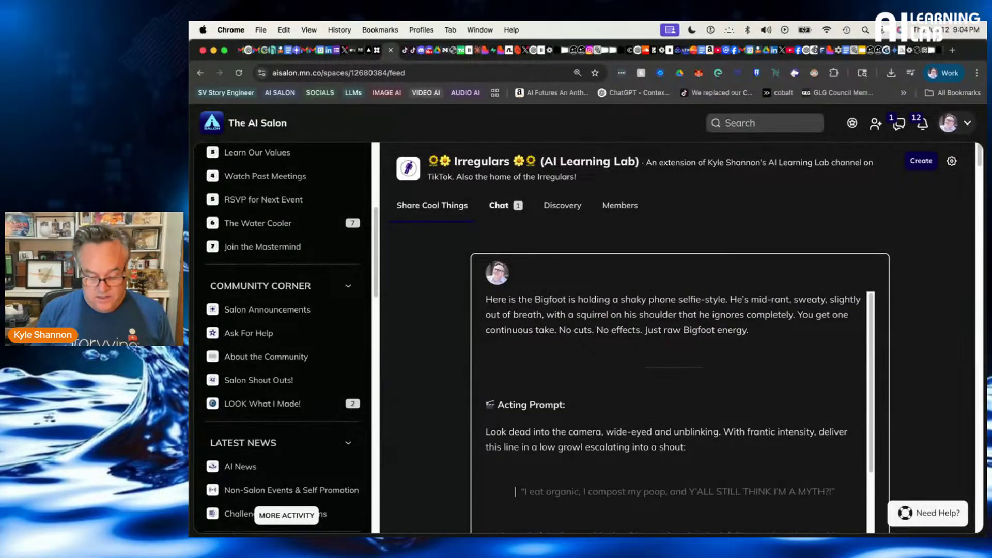
text(Bigfoot )
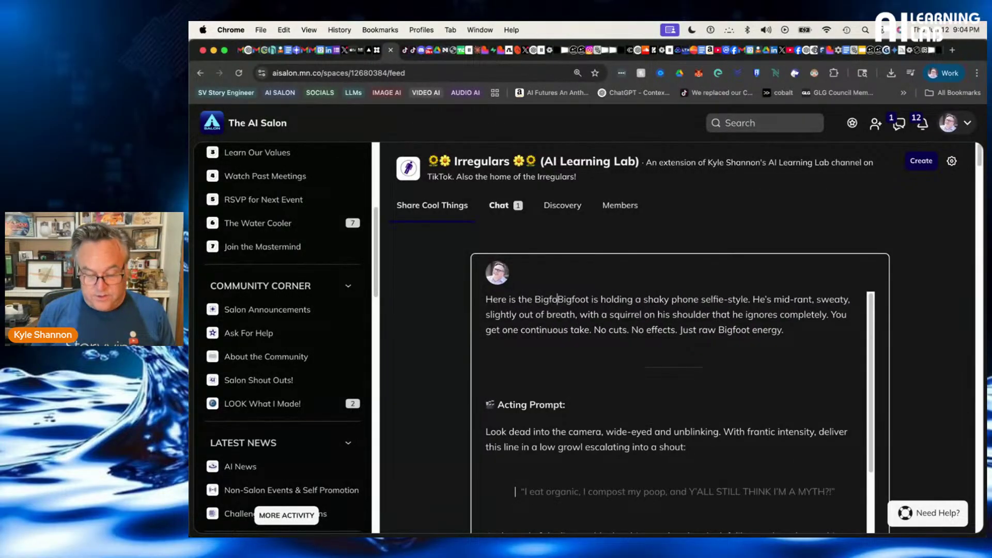
text(prompt and th)
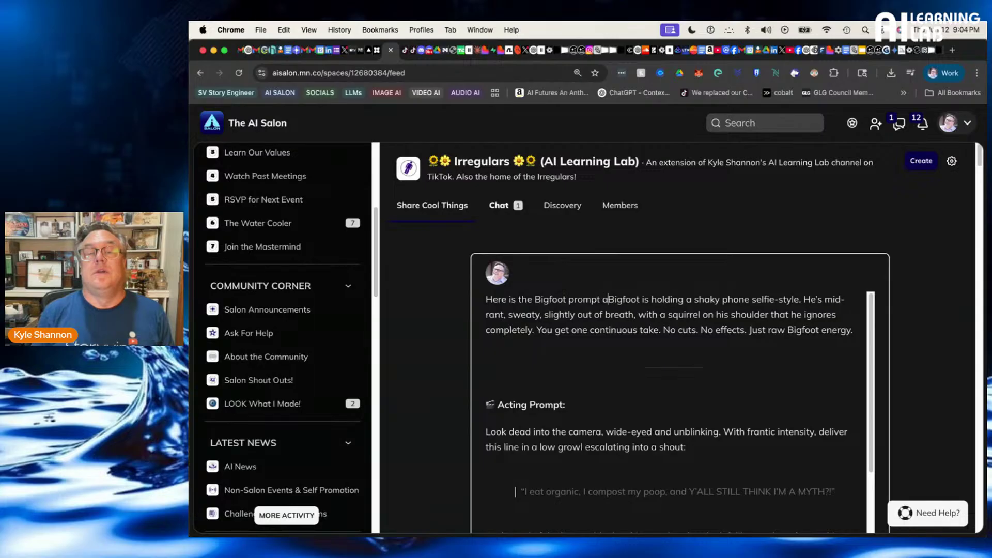
text(en the pro)
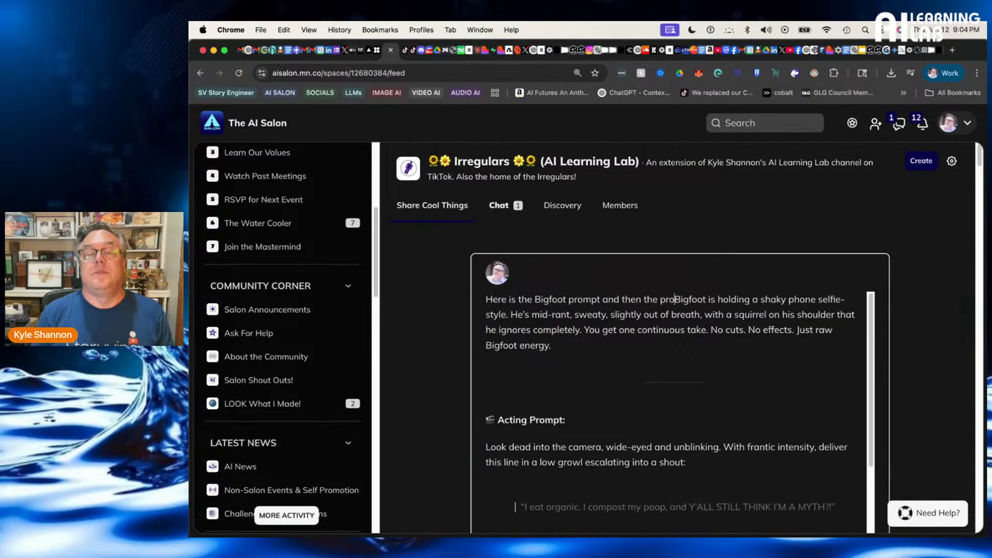
text(mpt that Chat)
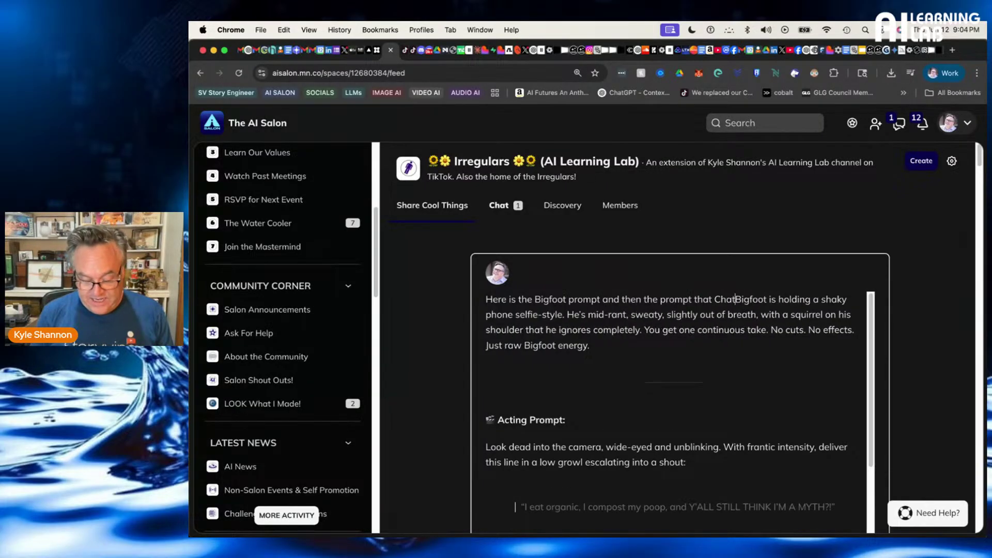
text(GPT made)
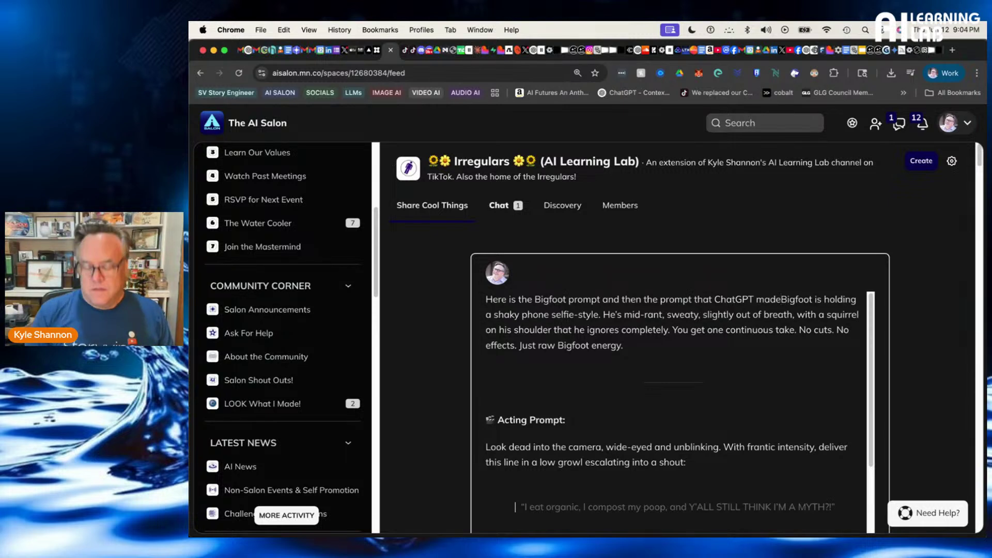
text(.:)
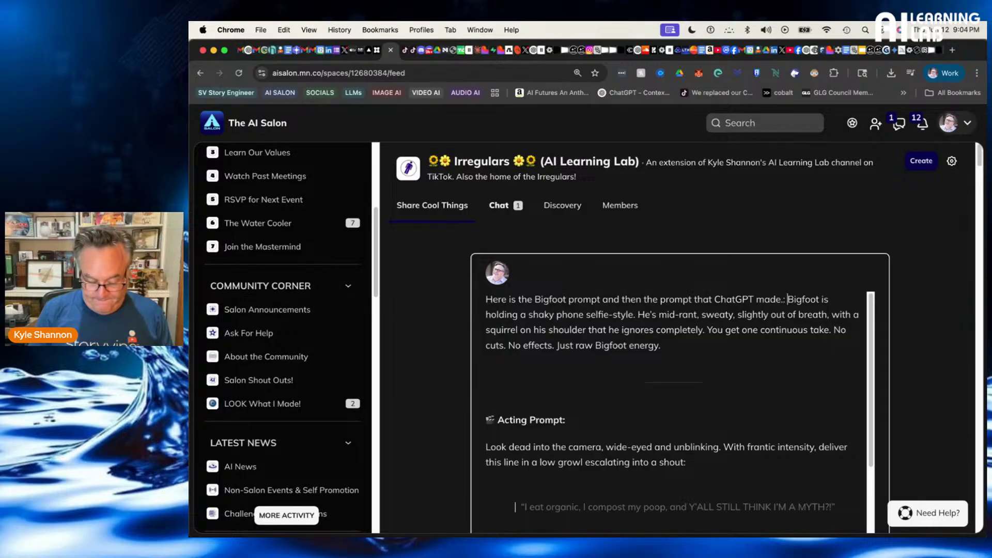
Paste the copied request after the introduction and separate it from the scene description with a blank line
key(super+v)
key(Return)
key(Return)
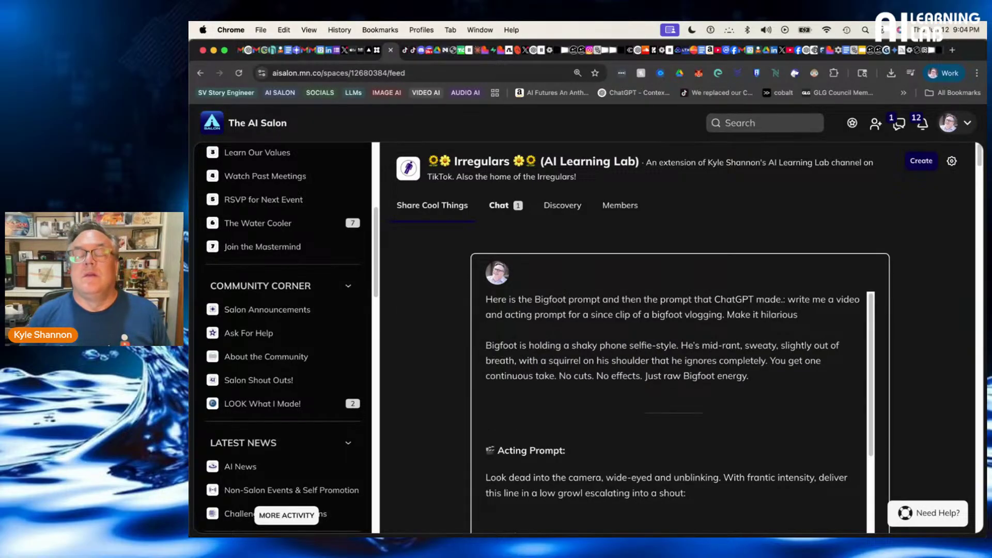
Attach the video bigfoot.mp4 from the Desktop to the draft post
scroll(578, 393, down, 10)
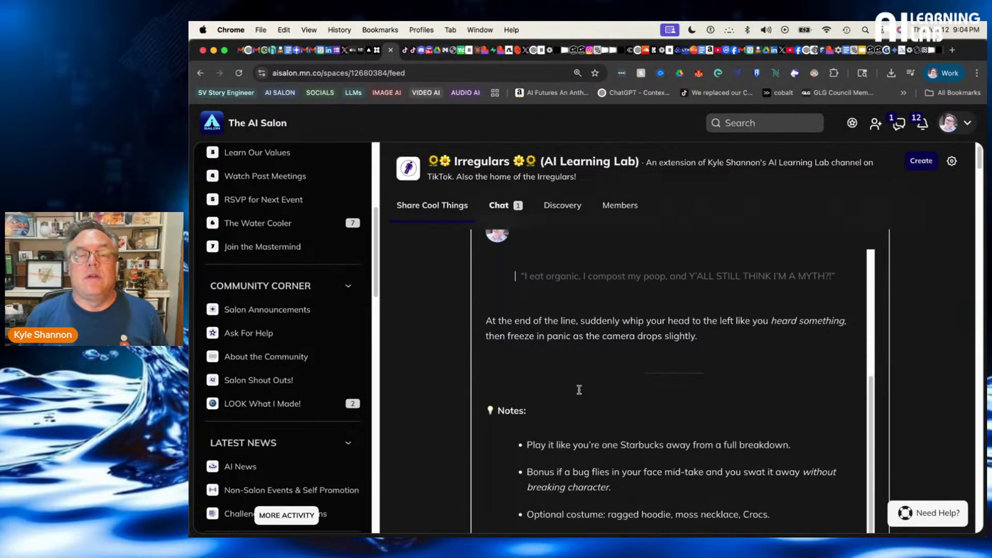
scroll(579, 390, down, 5)
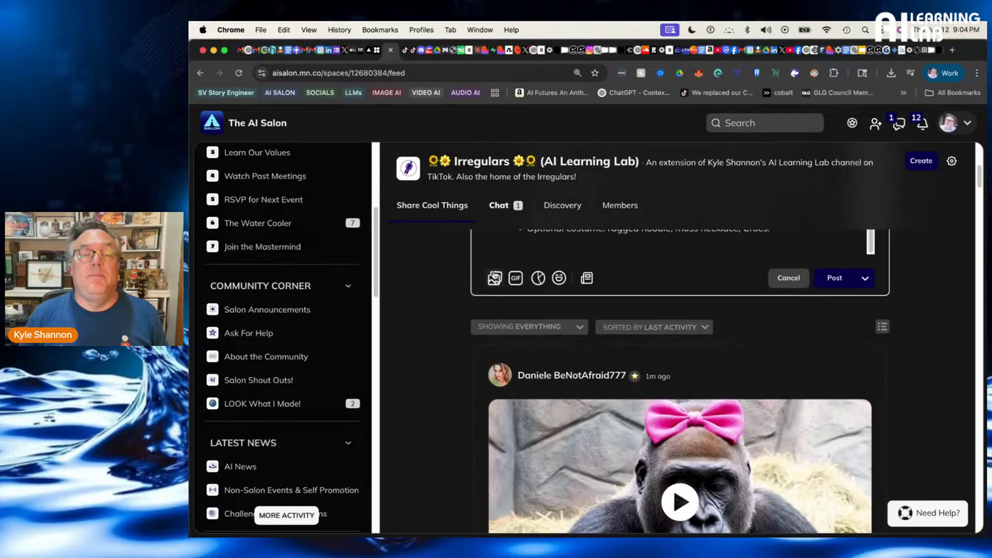
click(495, 279)
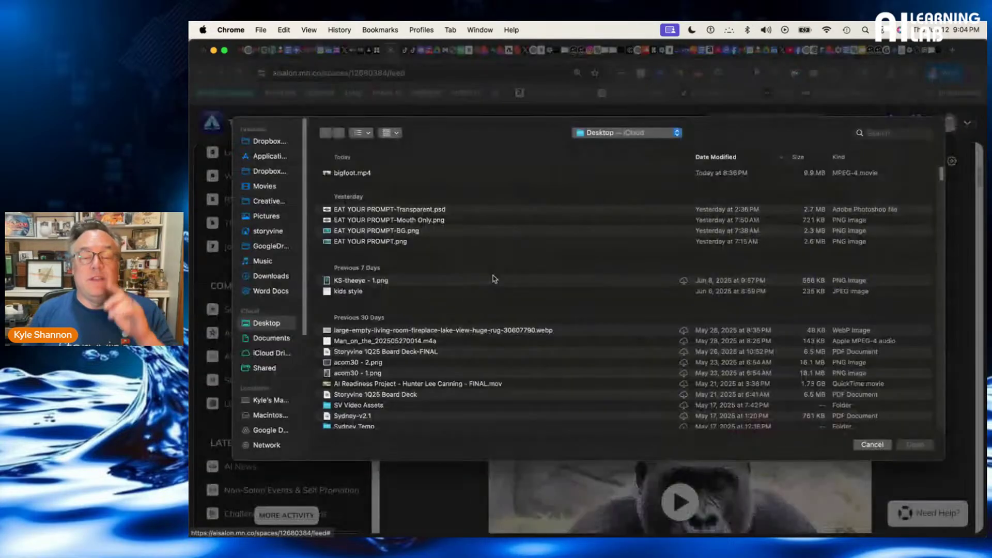
click(364, 175)
click(916, 444)
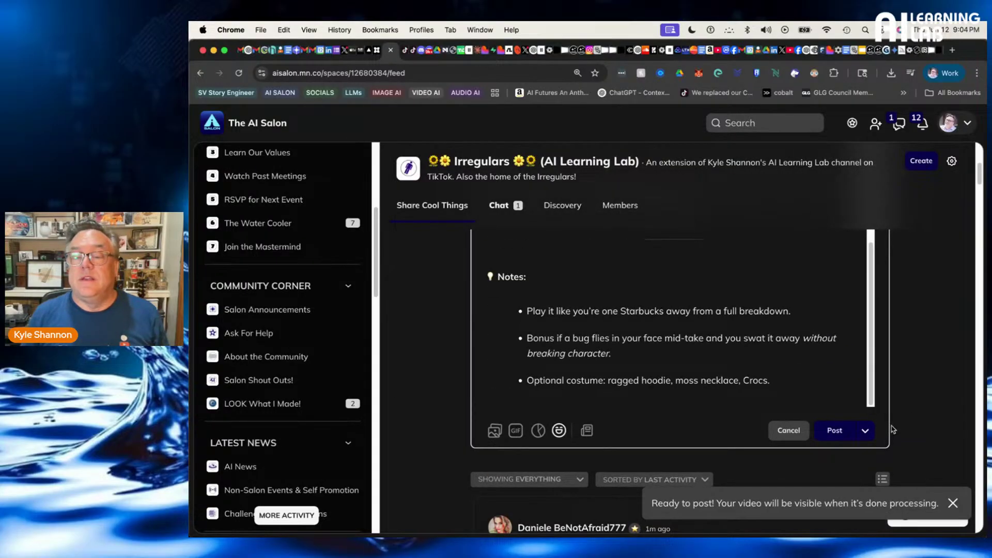
Review the draft with its attached video and publish it to the Irregulars space without notifying members
scroll(946, 407, up, 5)
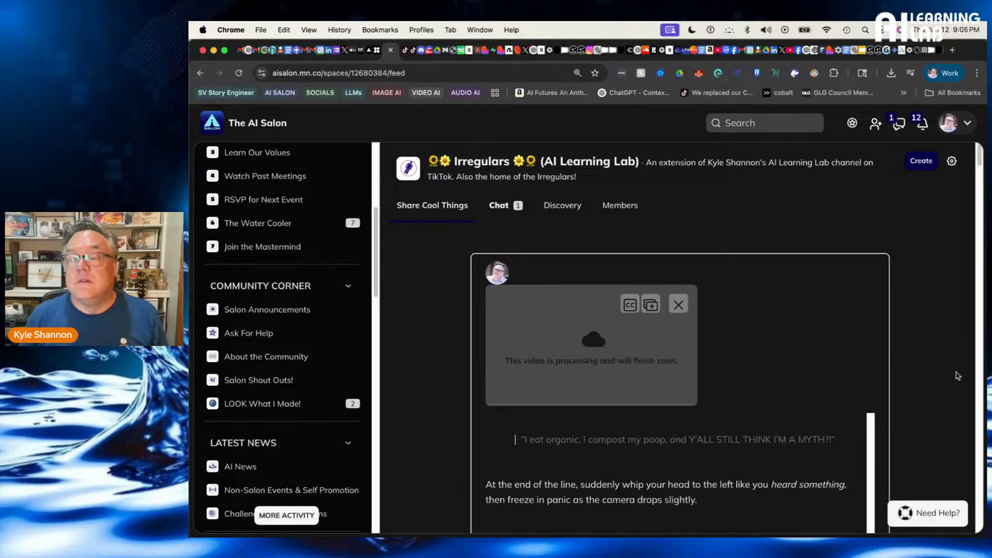
scroll(939, 377, down, 5)
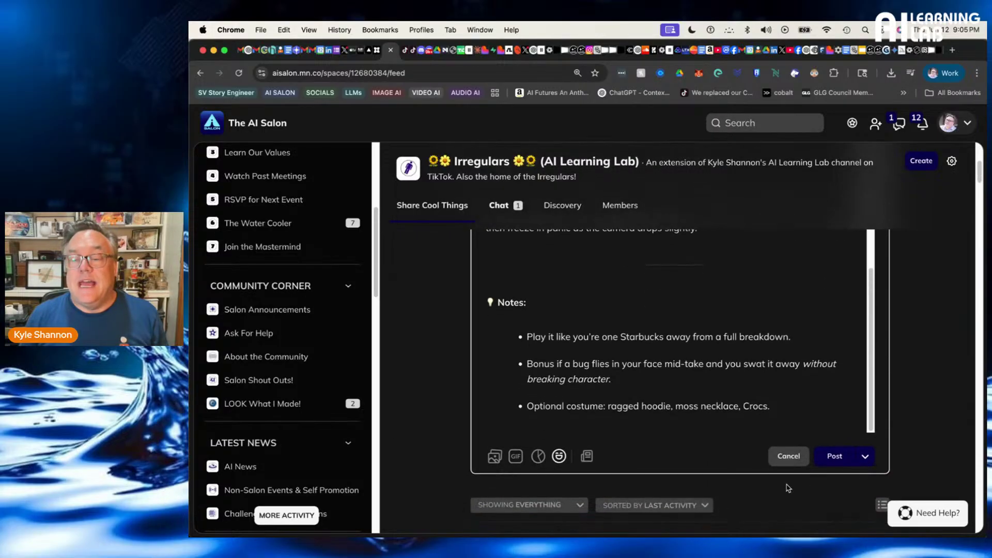
click(836, 457)
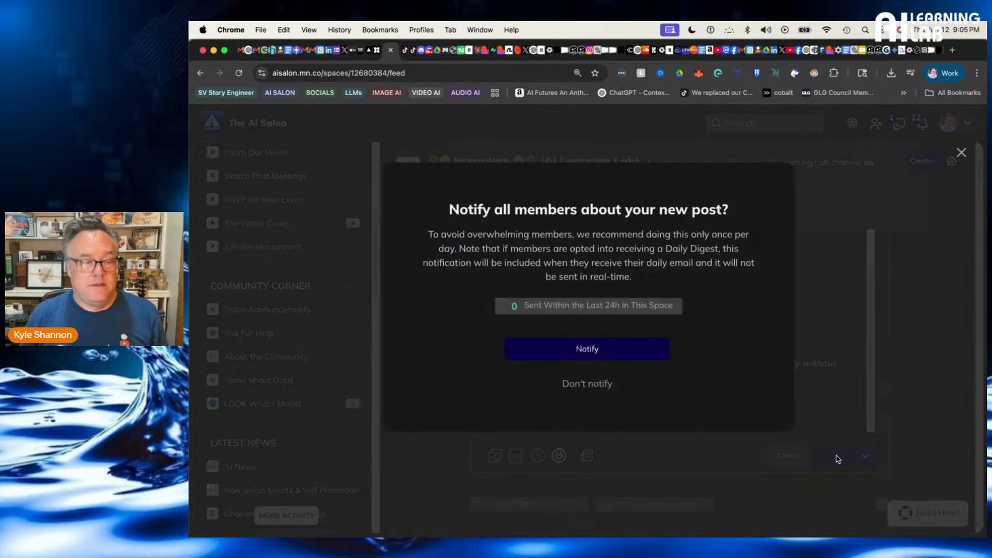
click(587, 384)
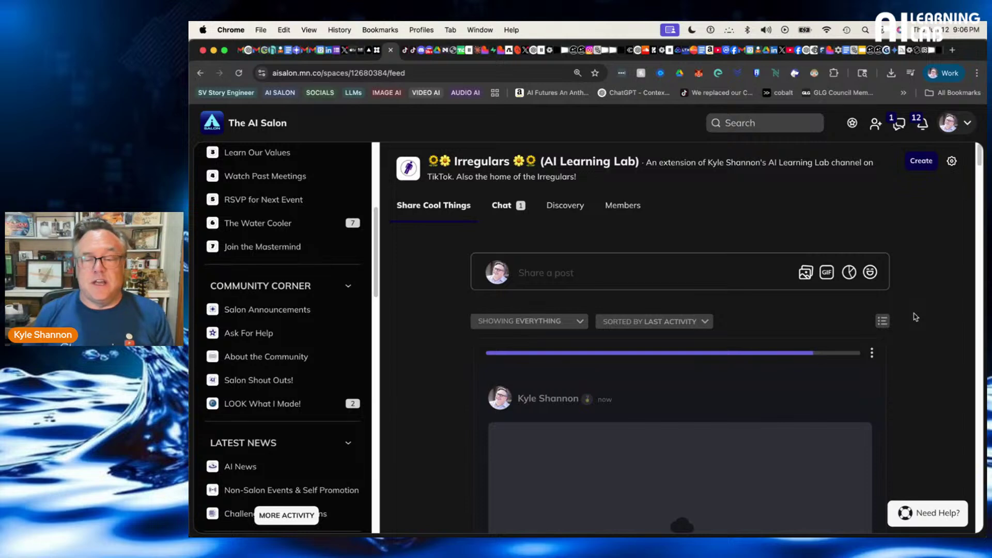
Check the upload progress, video and text of the new Bigfoot post in the Irregulars feed
scroll(914, 314, down, 10)
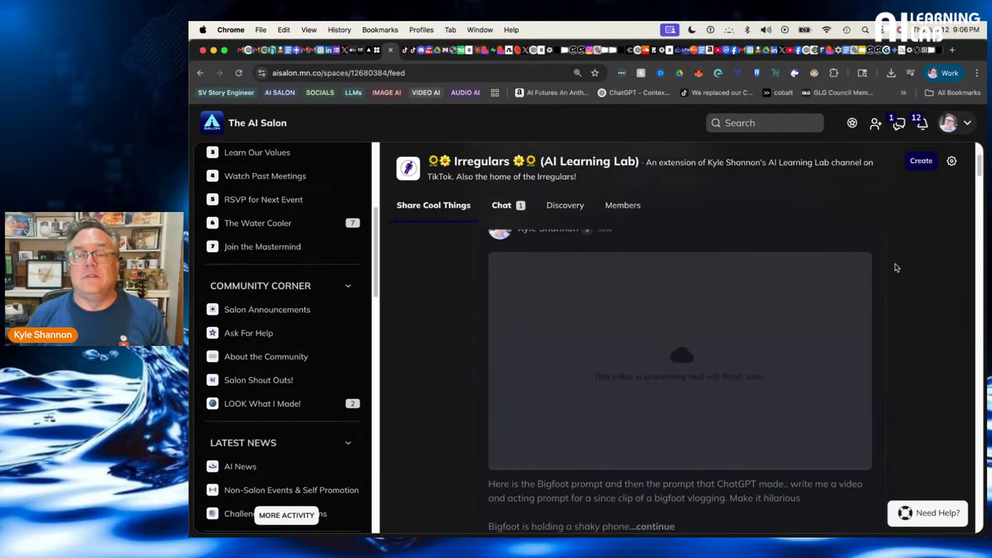
scroll(883, 292, up, 10)
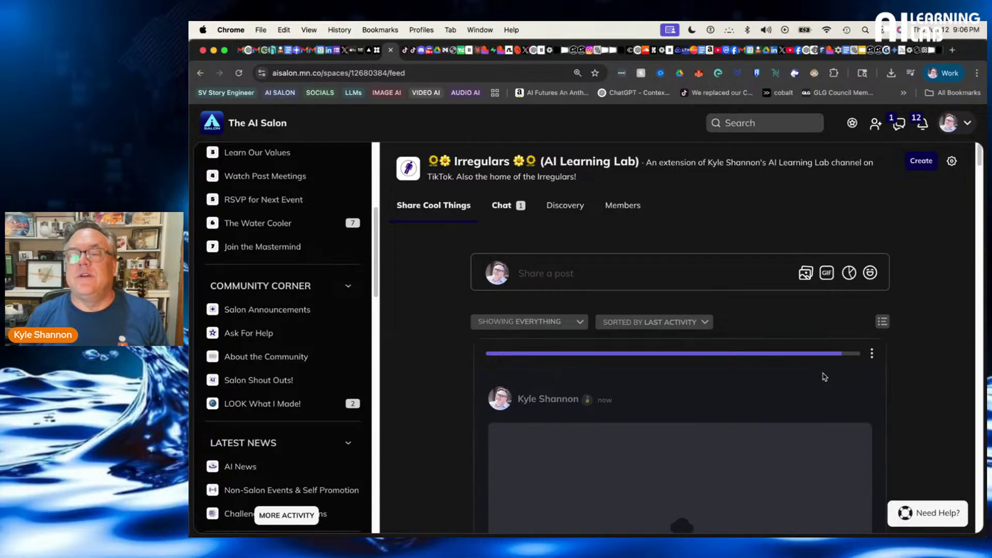
scroll(809, 360, down, 3)
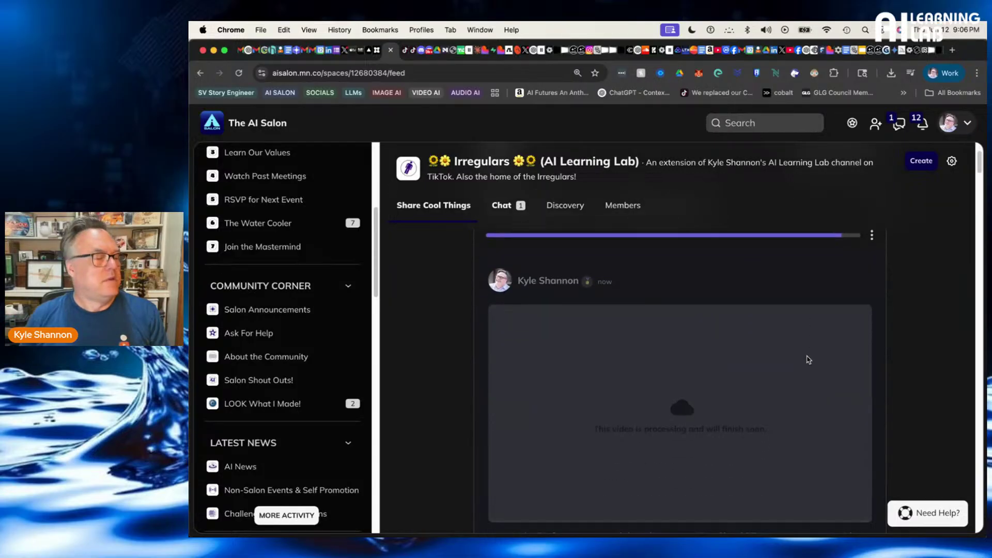
scroll(810, 361, down, 7)
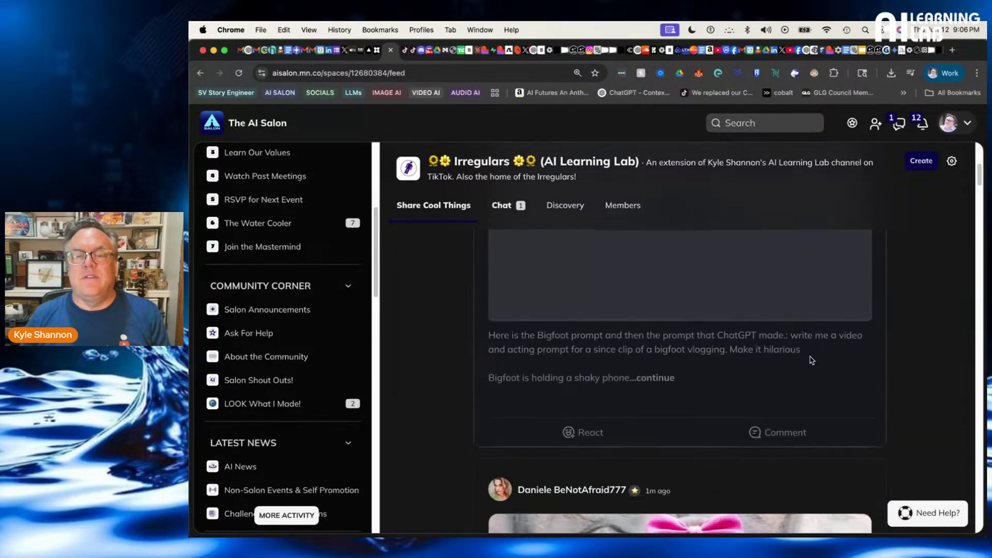
scroll(810, 360, up, 10)
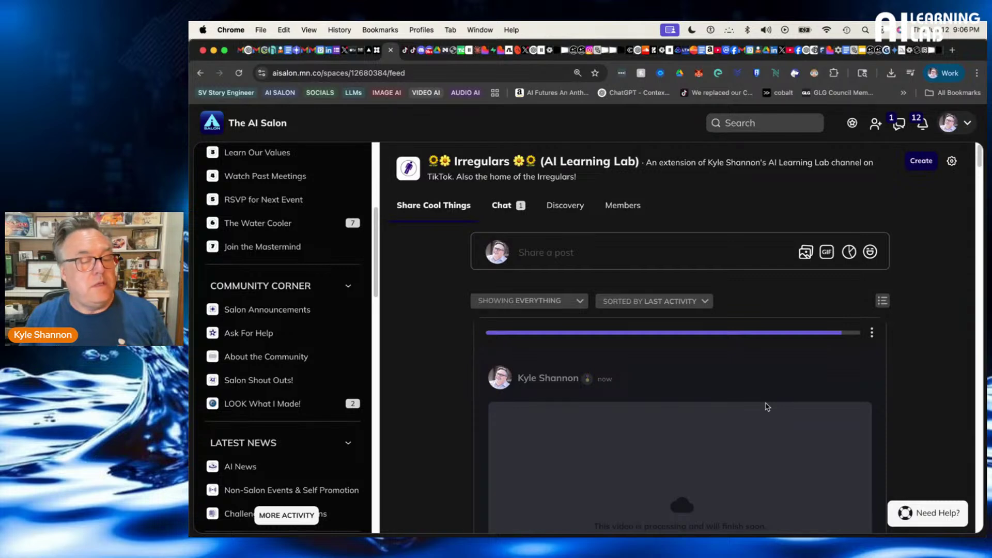
Switch to QuickTime Player, play bigfoot.mp4 and return to the AI Salon feed in Chrome
key(super+Tab)
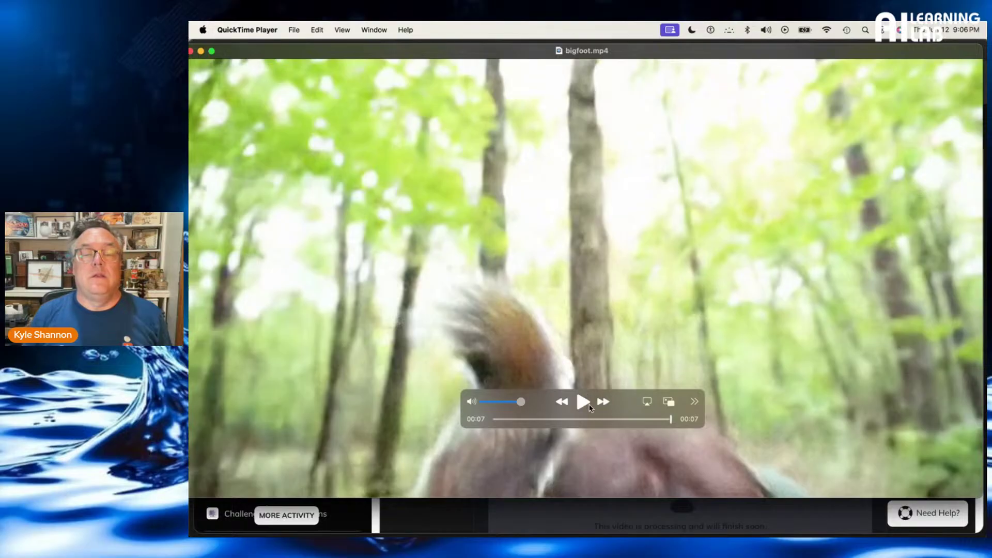
click(589, 406)
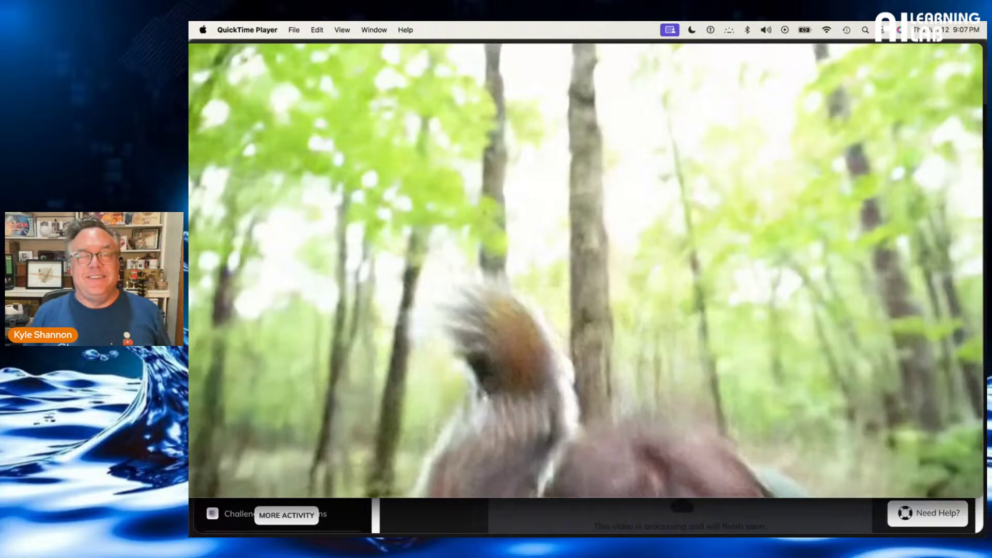
key(super+Tab)
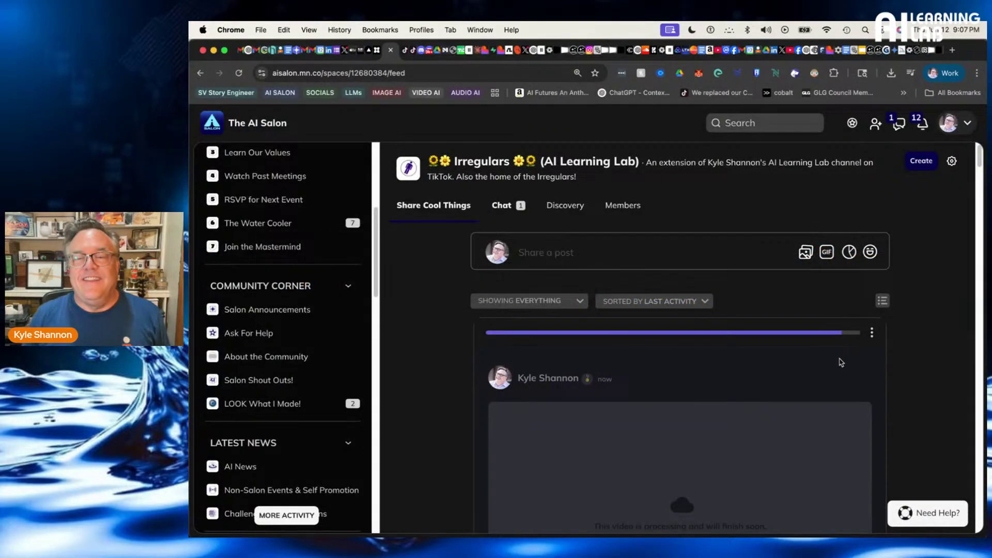
View the options available for the pending Bigfoot post and close them without choosing any
click(872, 338)
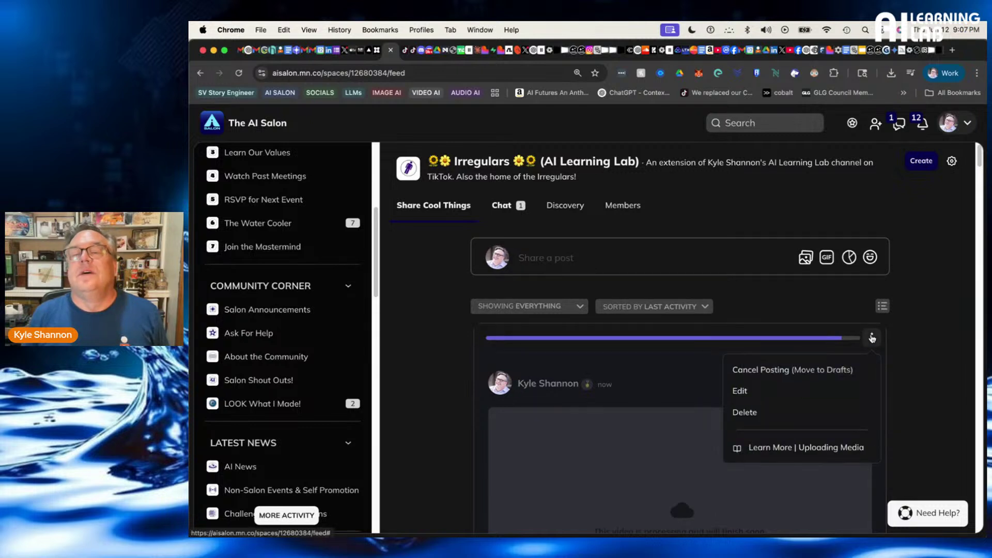
click(872, 337)
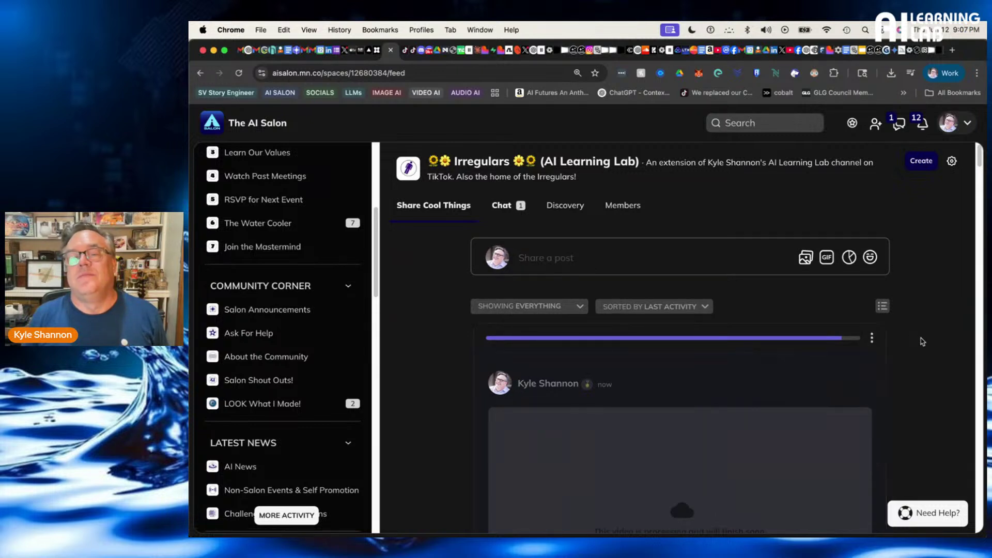
scroll(748, 386, down, 2)
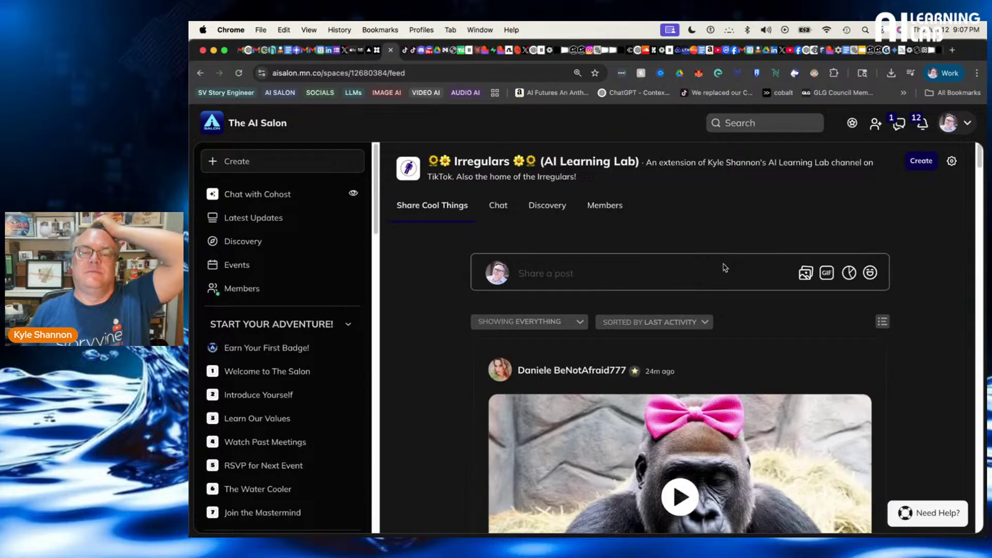
Start a new Irregulars post reading "write me a video and acting prompt for a since clip of a bigfoot vlogging. Make it hilarious"
scroll(711, 279, down, 10)
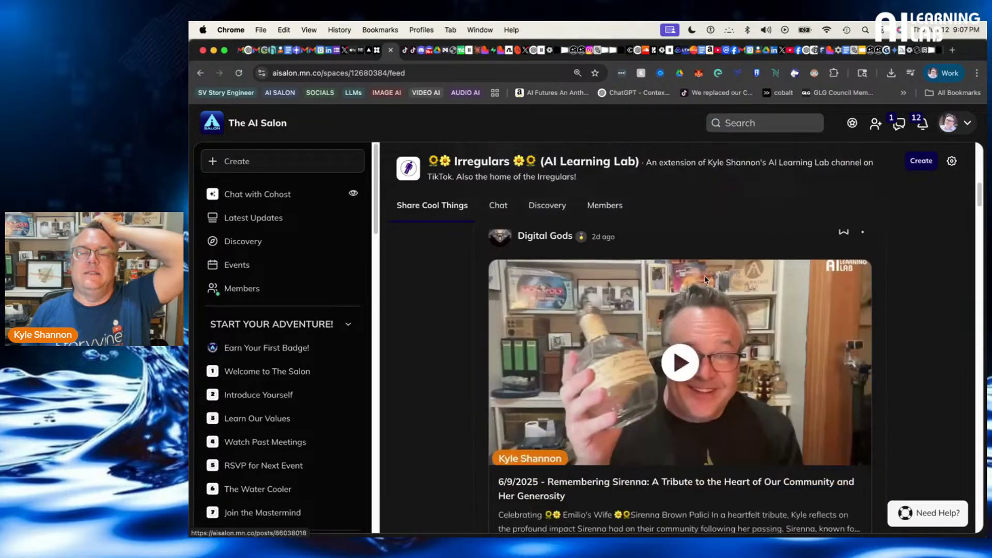
scroll(707, 280, up, 10)
click(563, 274)
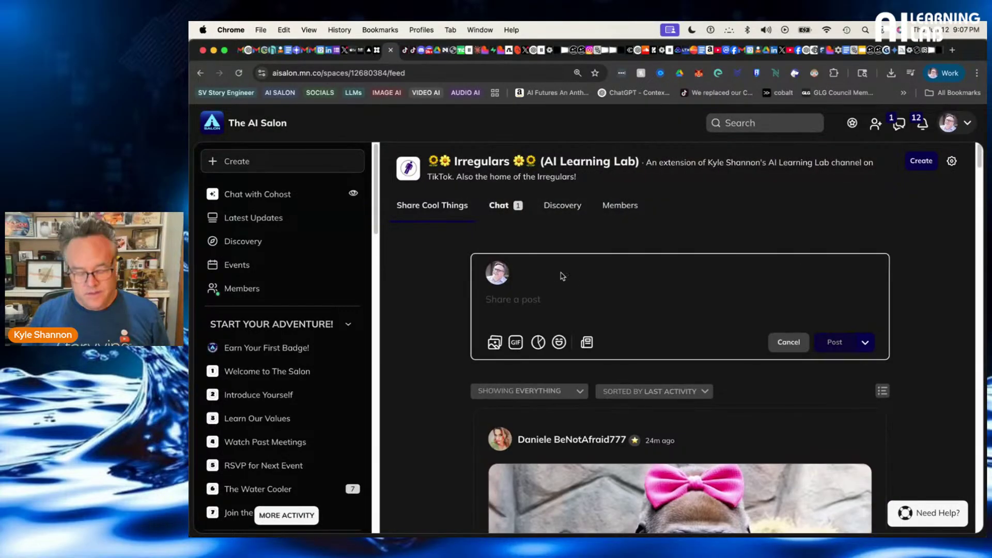
text(write me a video and acting prompt for a since clip of a bigfoot vlogging. Make it hilarious)
key(XF86MonBrightnessUp)
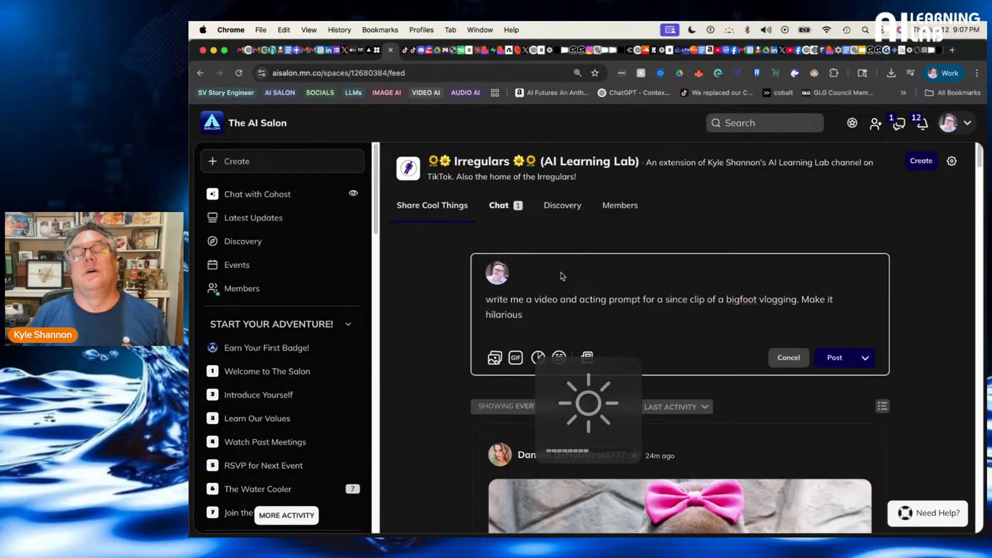
Put the label "Post for Bigfoot Video:" before the prompt in the post and end the prompt with a period
click(486, 301)
text(Post for Big)
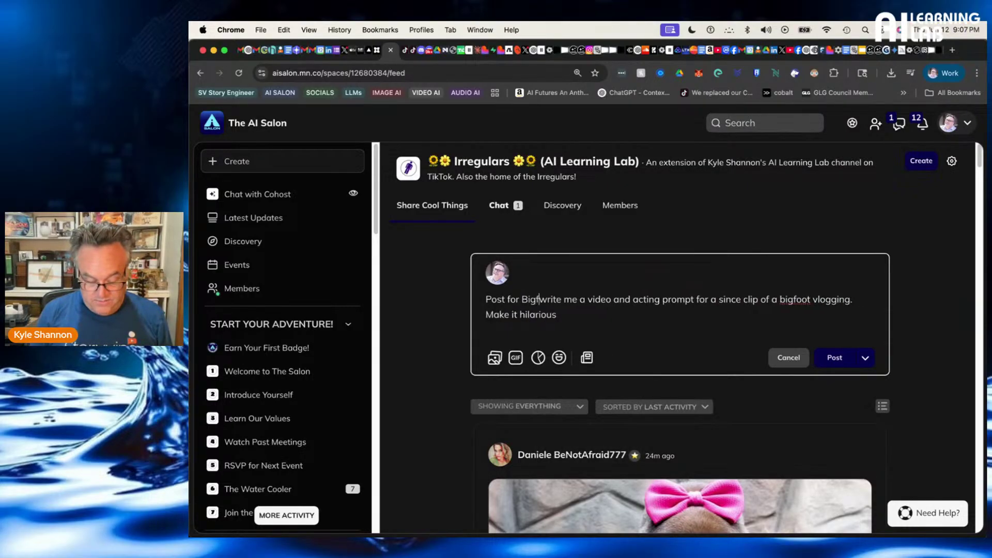
text(foot Video)
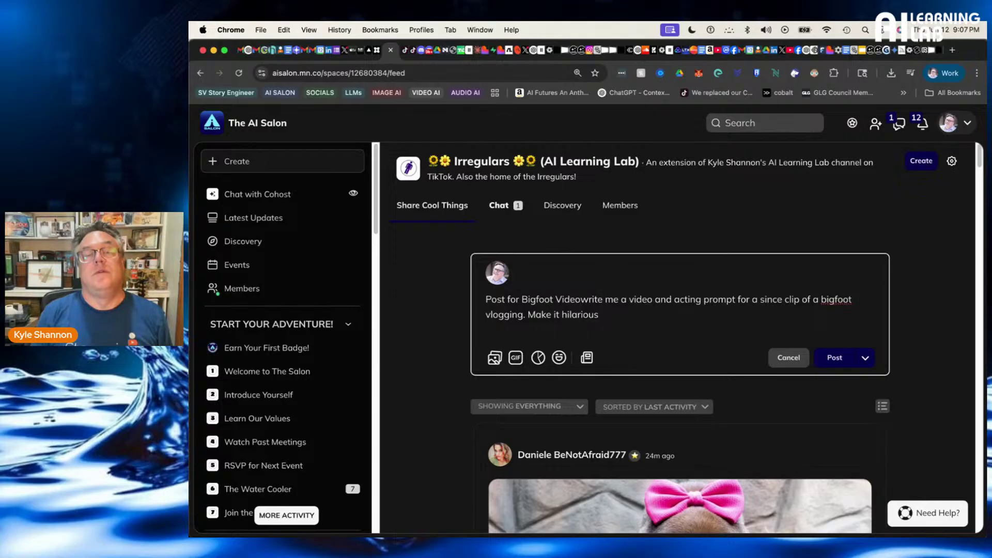
text(:)
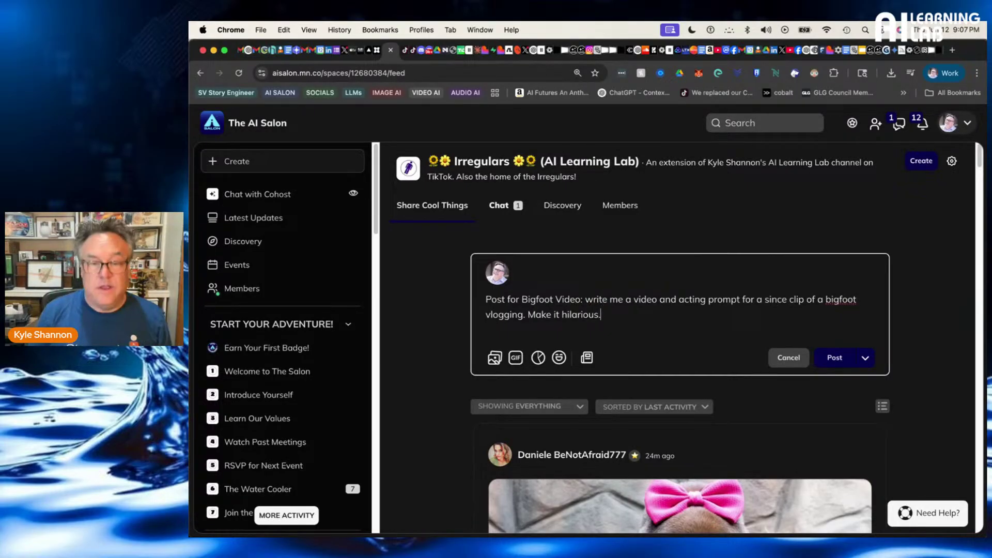
Add a separate paragraph "HERE's what I pasted into flow.google (veo3)" below the prompt and leave a blank line after it
key(Return)
key(Return)
text(HERE)
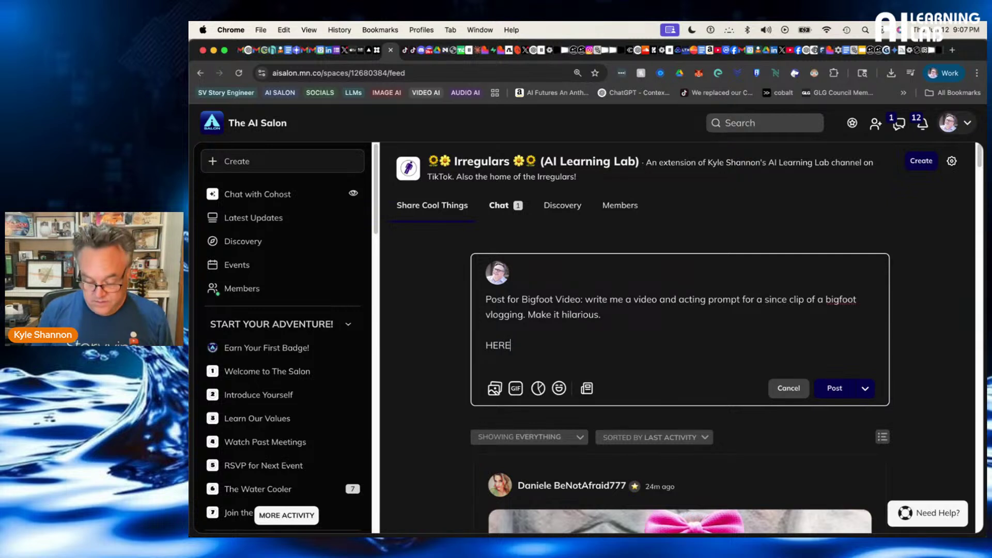
text('s what I)
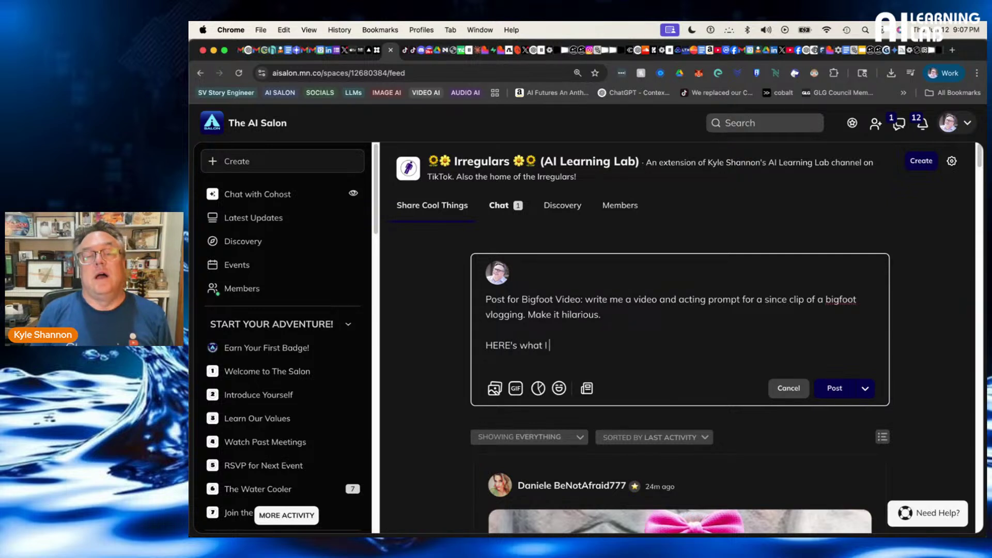
text( pasted into)
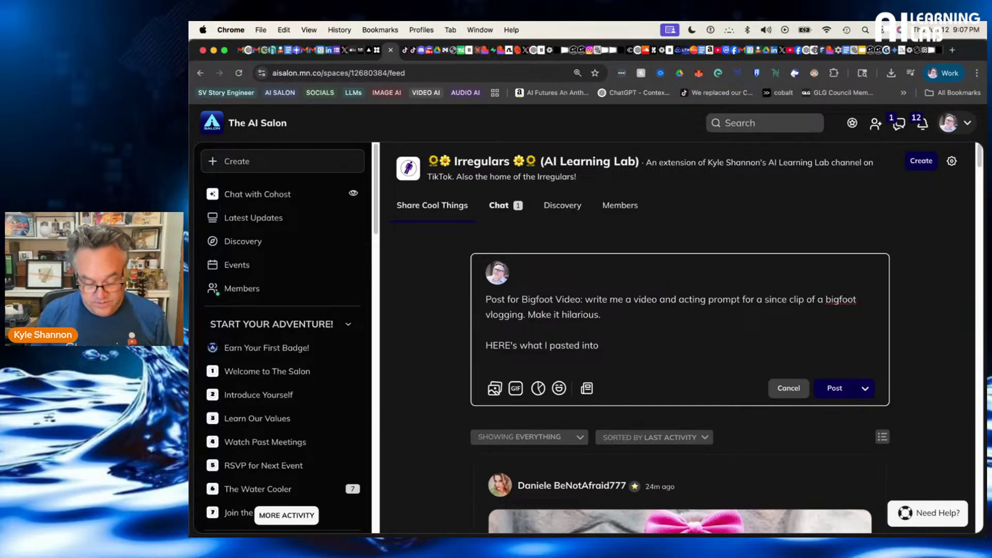
text( flow.)
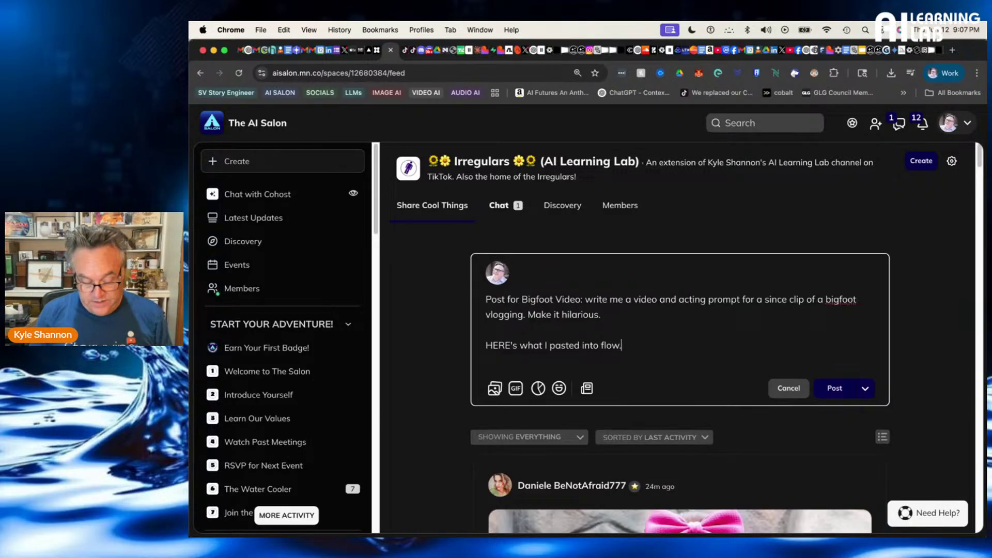
text(google (veo3)
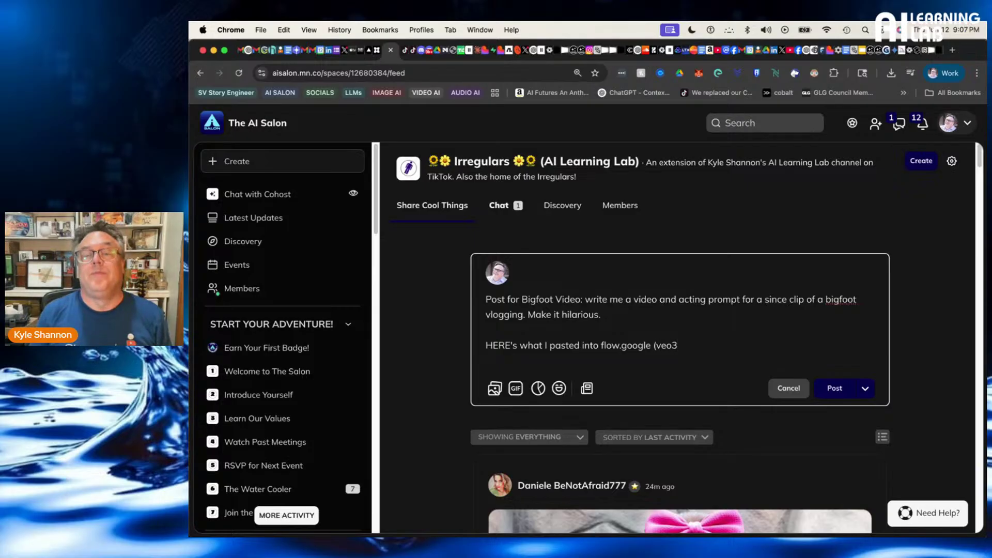
key(Return)
key(Return)
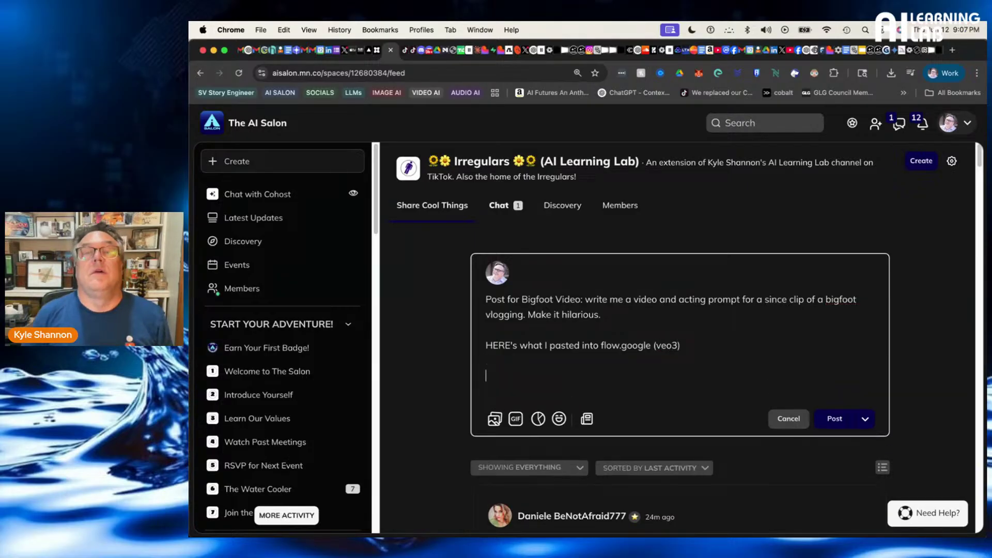
Copy the 8-second Bigfoot acting prompt from the ChatGPT conversation, from the scene setup description through the optional costume note
click(535, 50)
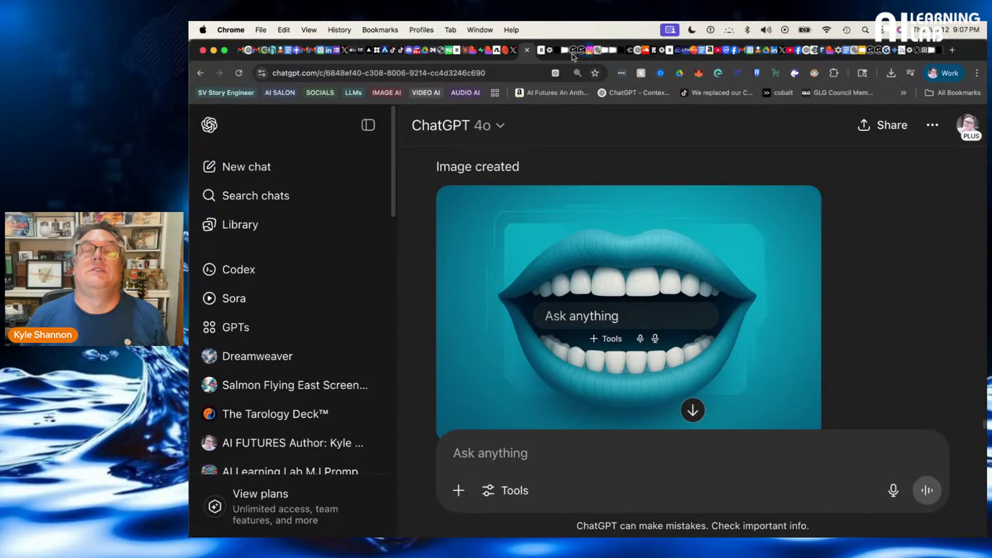
click(638, 51)
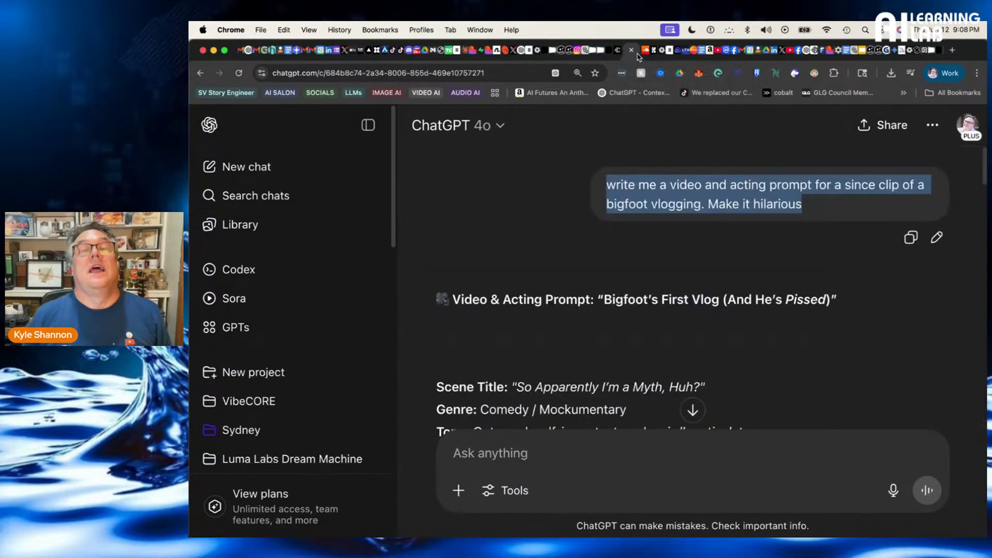
scroll(679, 347, down, 3)
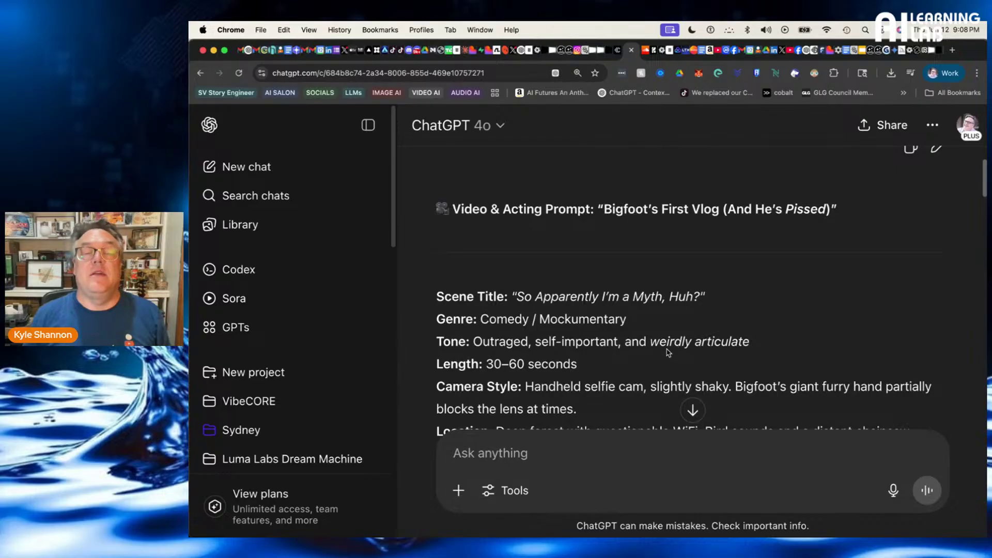
scroll(668, 352, down, 20)
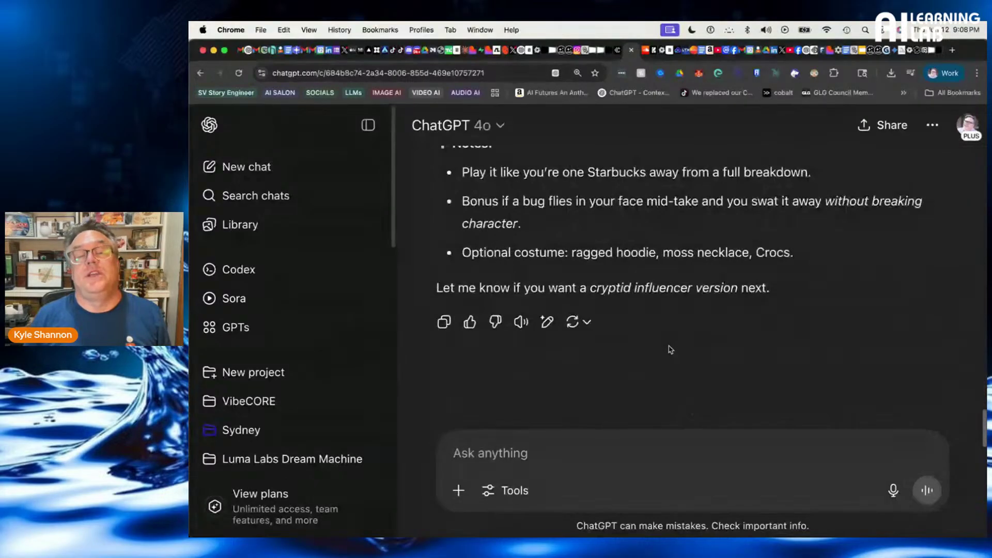
triple_click(802, 258)
scroll(548, 243, up, 10)
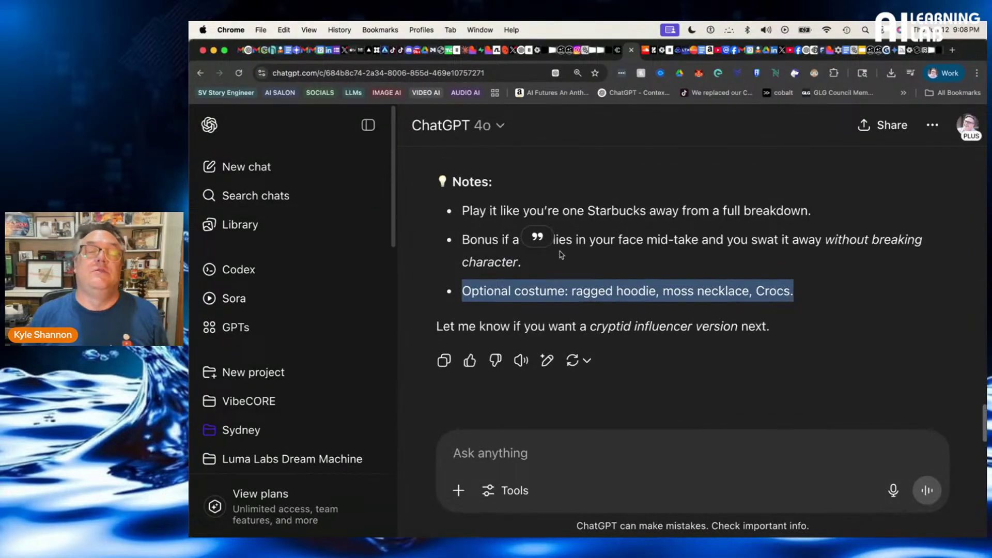
scroll(563, 260, up, 5)
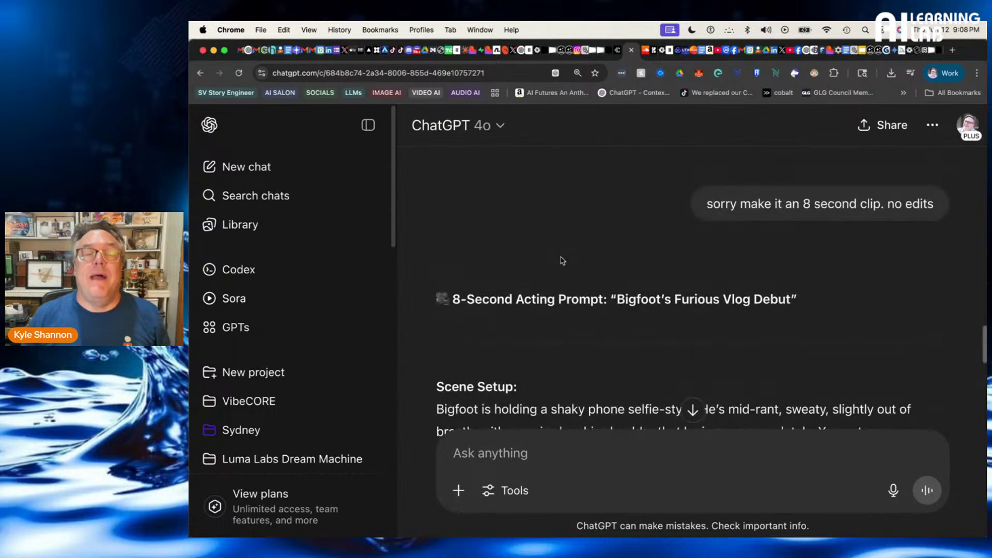
triple_click(438, 410)
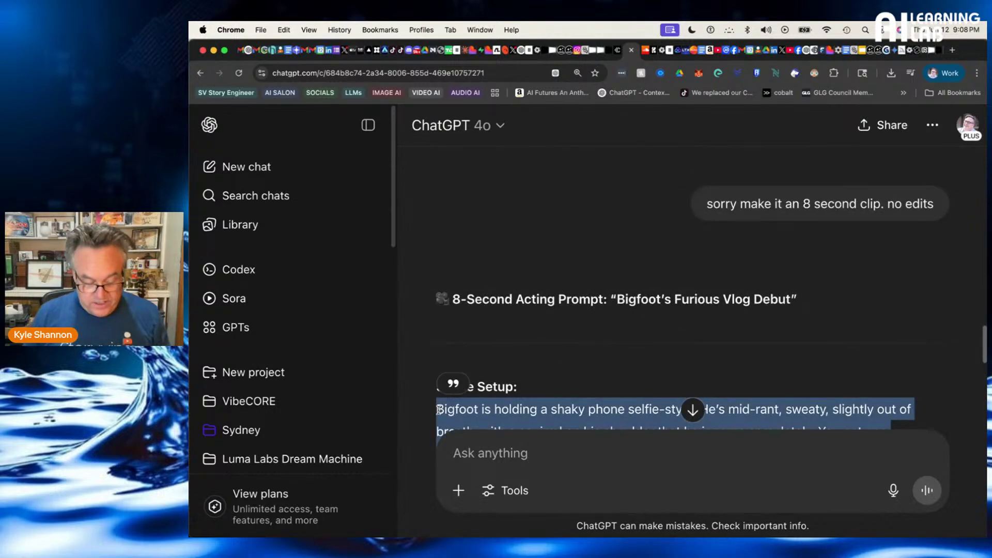
Return to the AI Salon draft and paste the copied acting prompt below the flow.google line
click(380, 52)
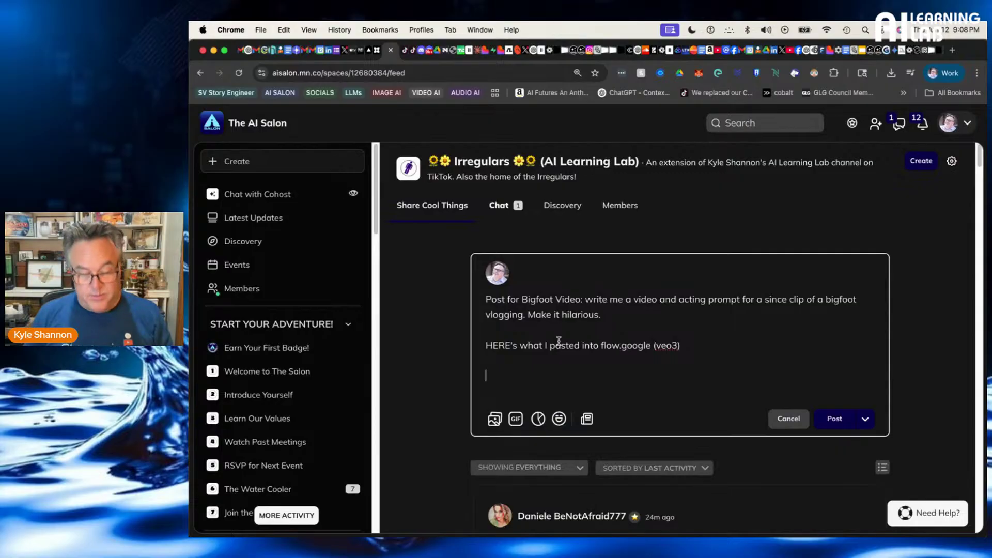
key(cmd+v)
scroll(570, 427, down, 1)
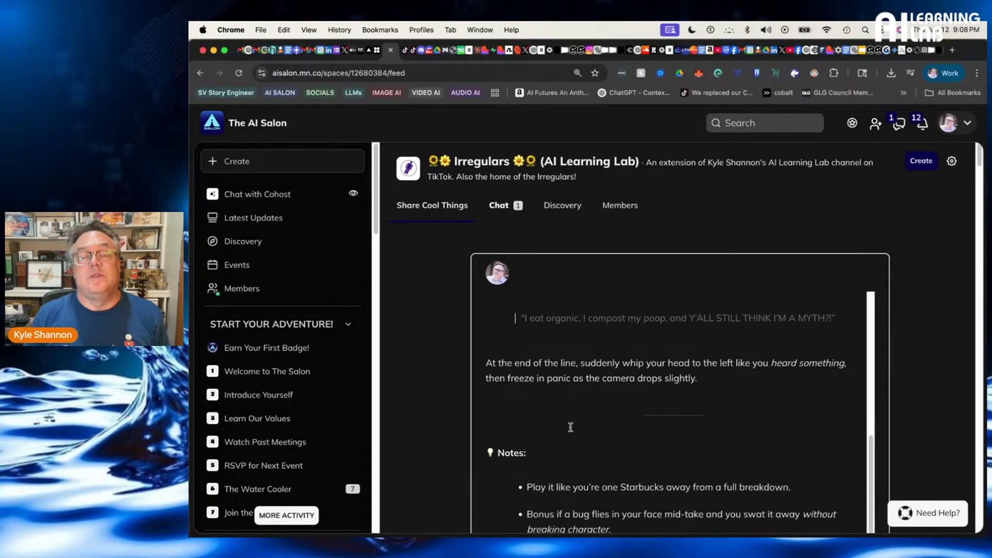
Try to attach bigfoot.mp4 from the Desktop to the draft post
scroll(874, 407, down, 5)
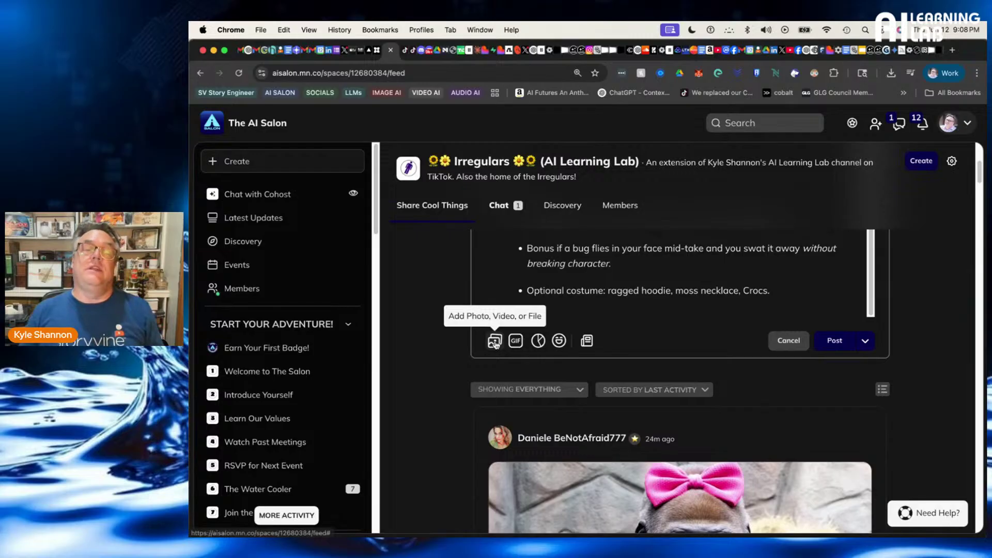
click(496, 347)
click(353, 175)
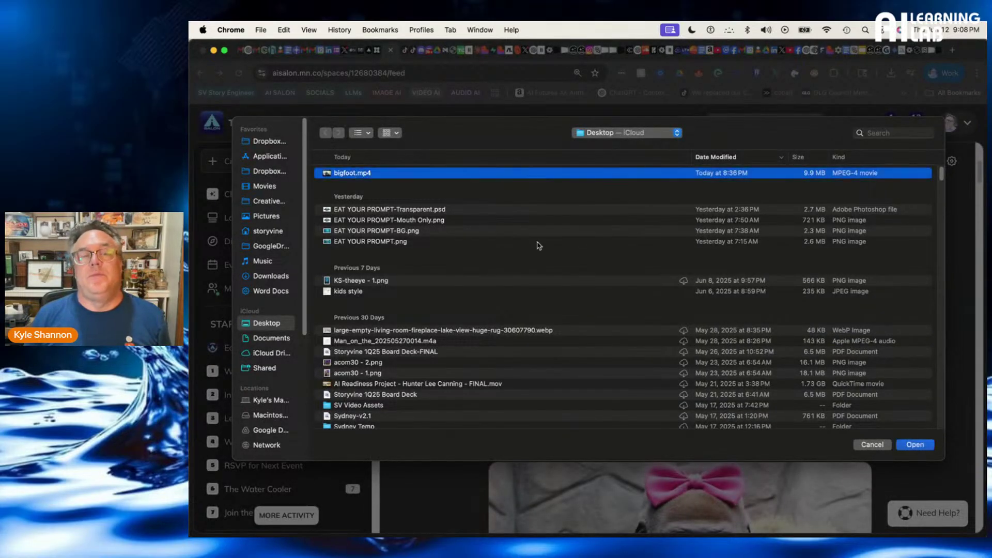
click(916, 446)
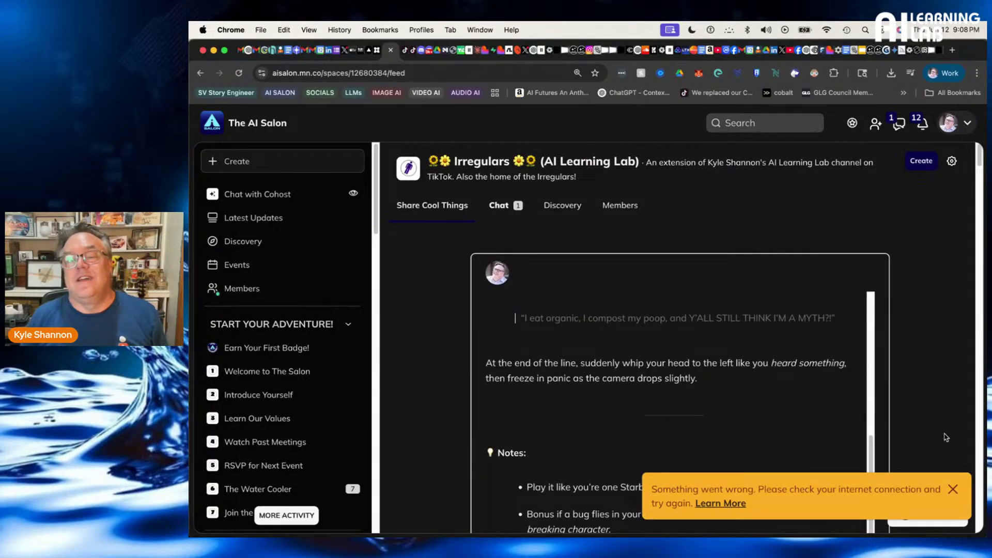
Dismiss the upload error, attach bigfoot.mp4 from the Desktop again and close the upload notice
click(955, 493)
scroll(693, 414, down, 5)
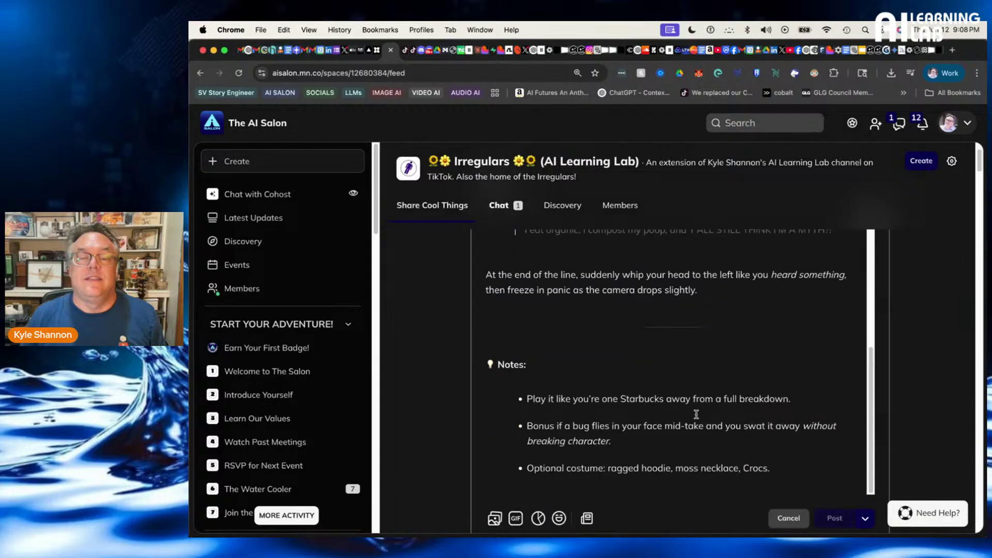
click(493, 342)
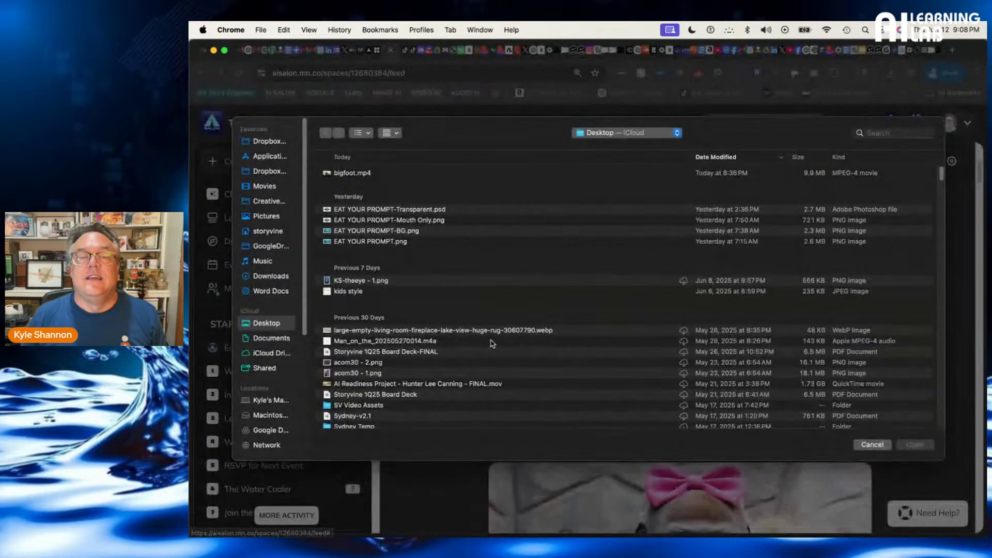
double_click(345, 174)
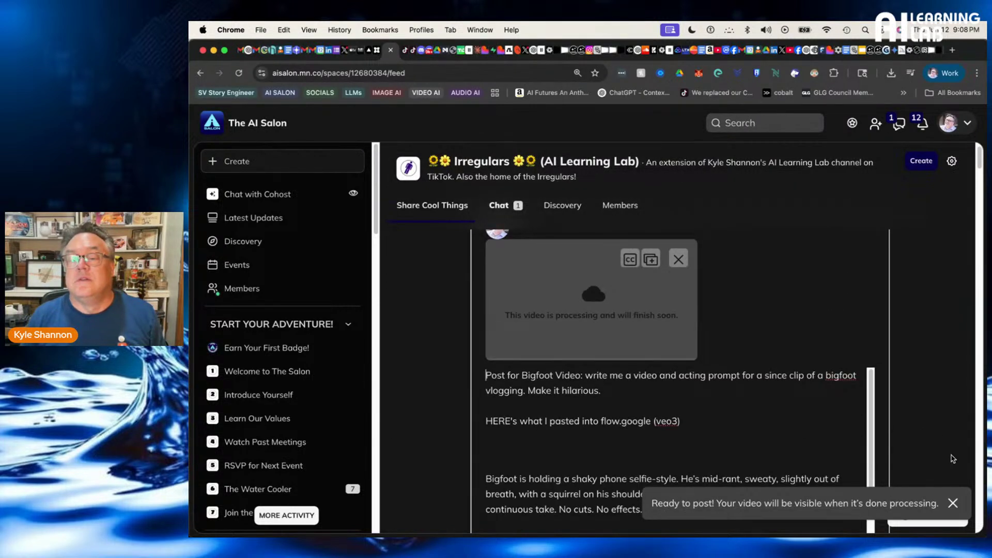
click(953, 503)
Look over the completed draft and publish it to the Irregulars space without notifying all members
scroll(951, 408, down, 10)
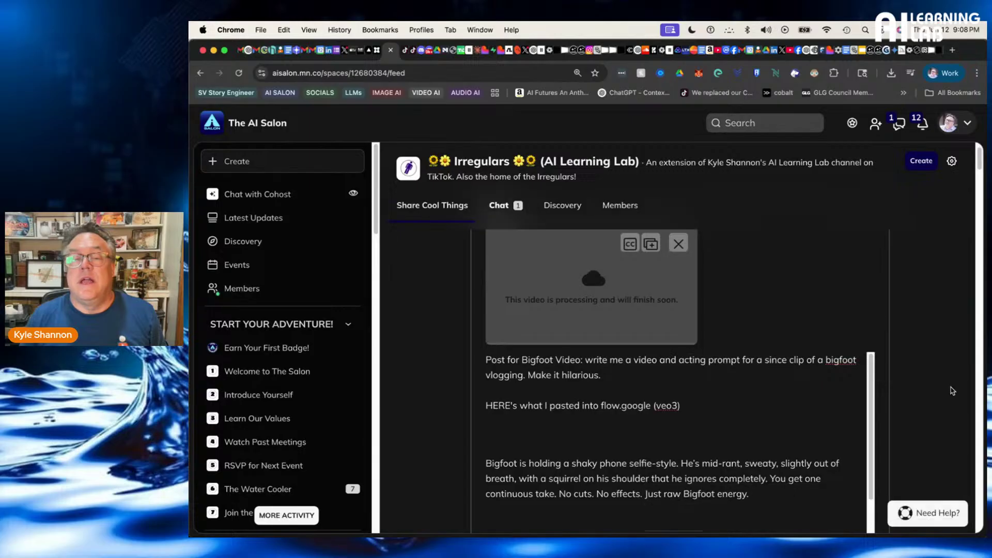
scroll(954, 391, up, 8)
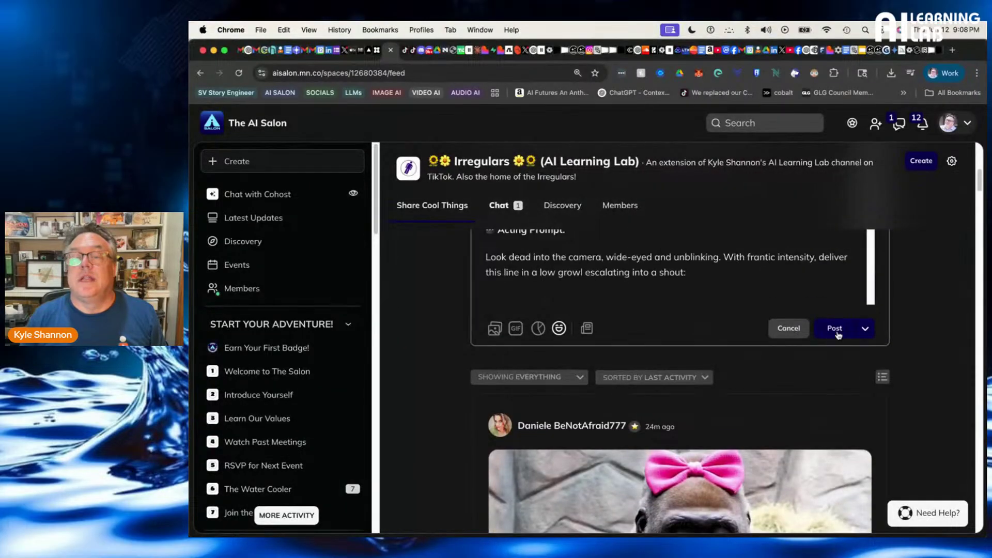
click(834, 329)
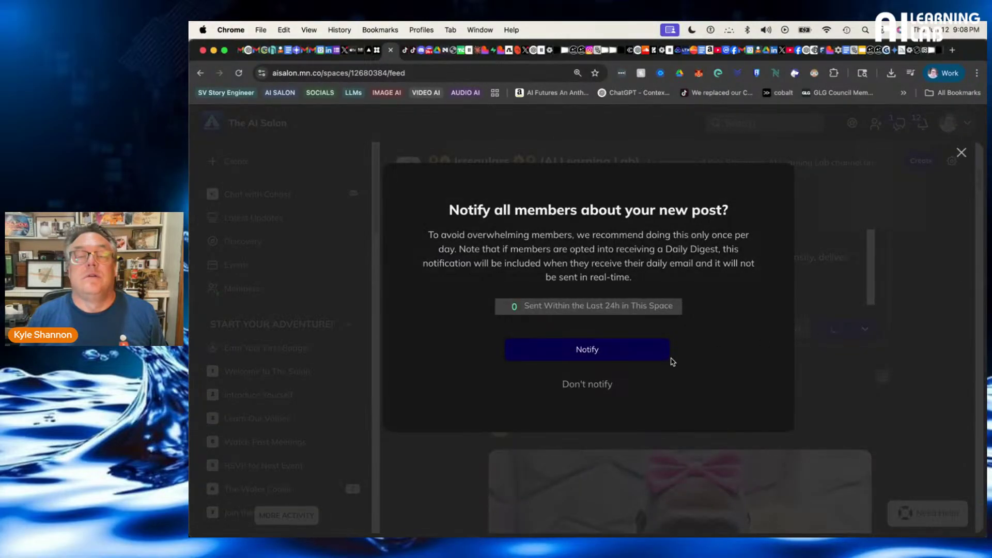
click(574, 384)
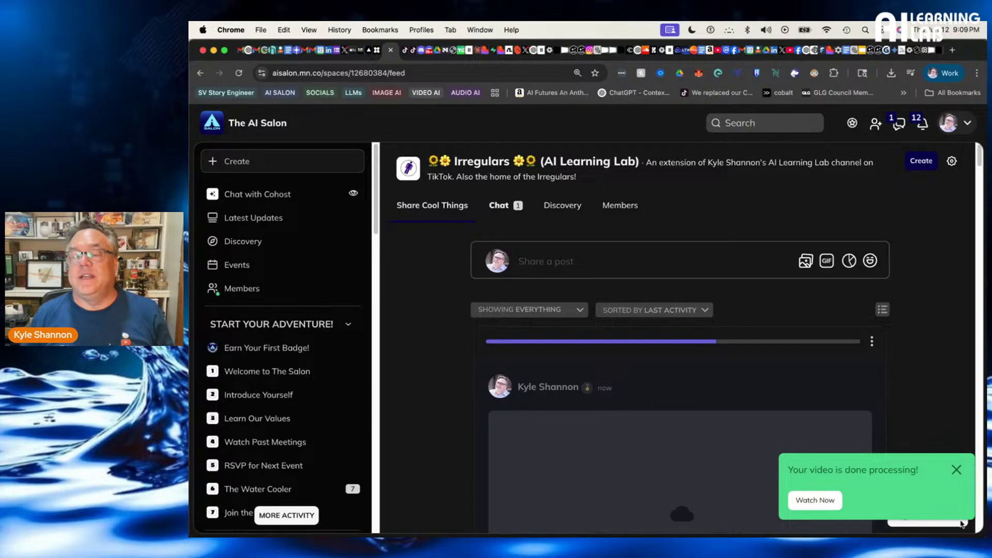
Open the published Bigfoot post, check its text and play the attached video
click(821, 501)
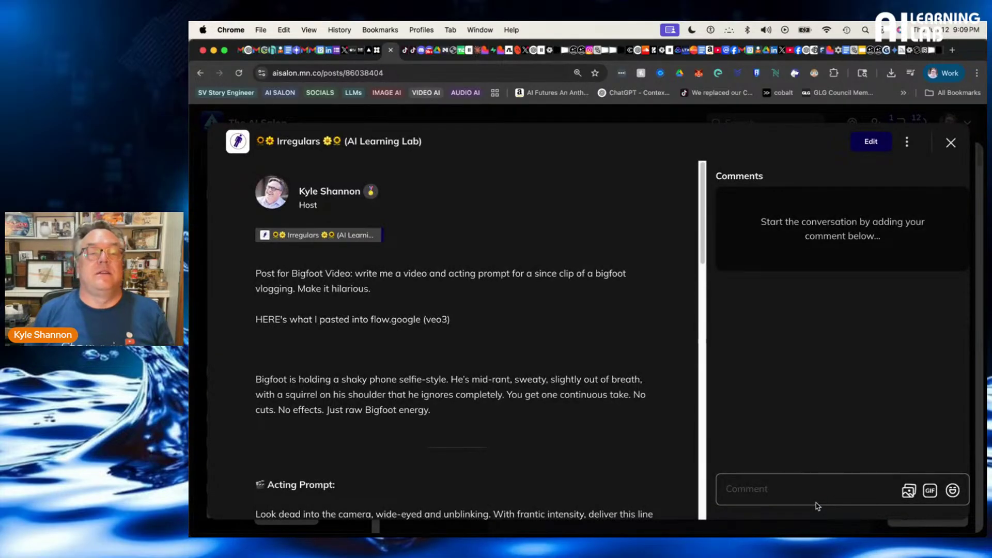
scroll(304, 274, down, 10)
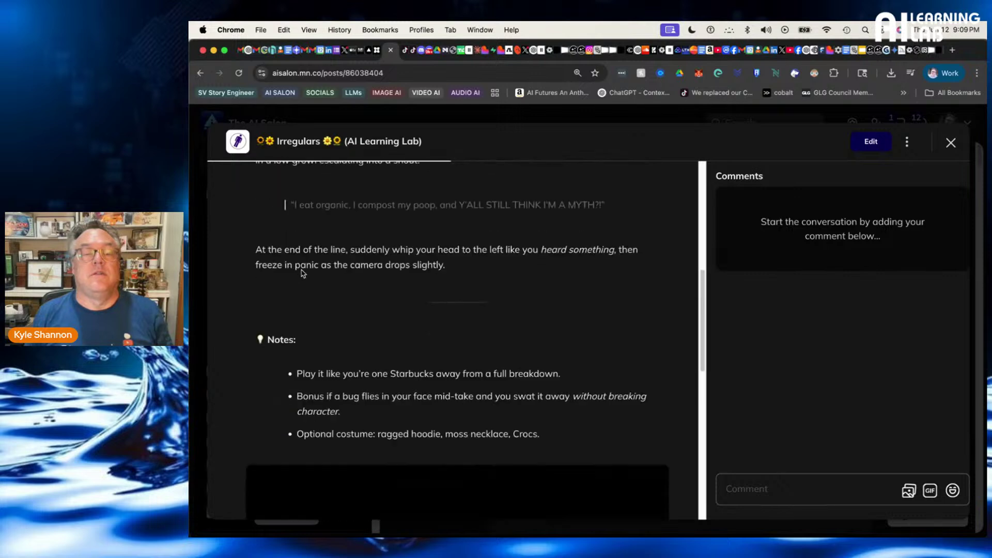
scroll(304, 274, down, 8)
scroll(301, 275, up, 6)
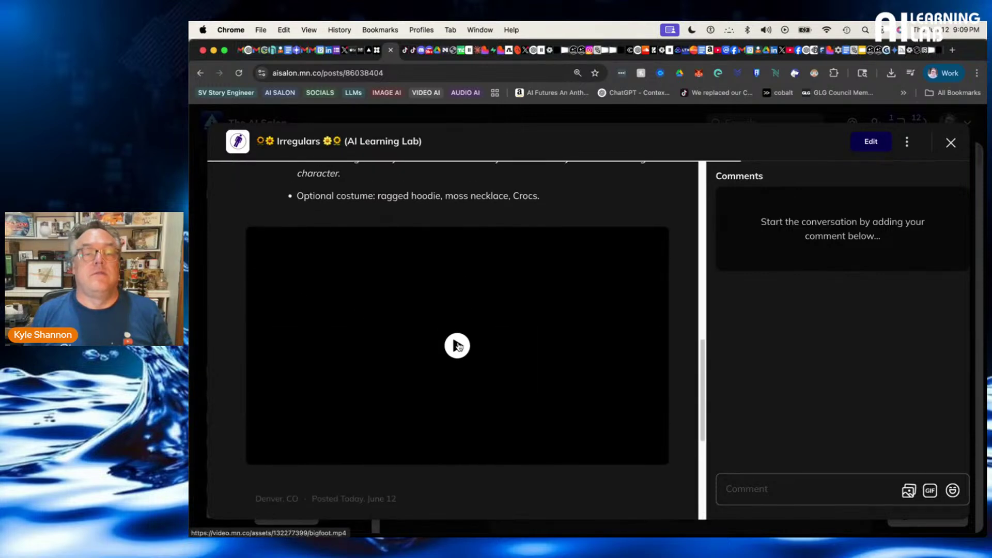
click(458, 346)
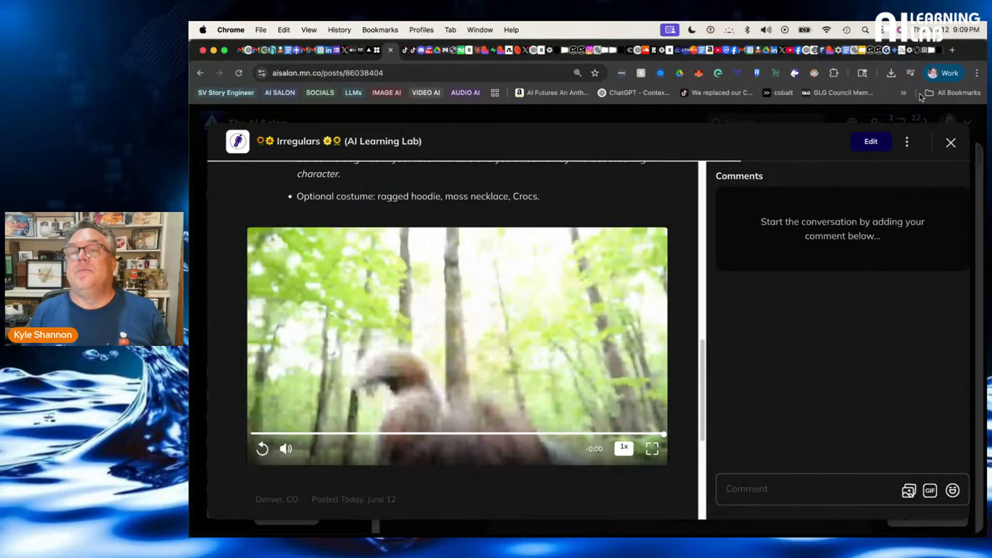
Close the Bigfoot post and check its entry in the Irregulars feed
click(951, 142)
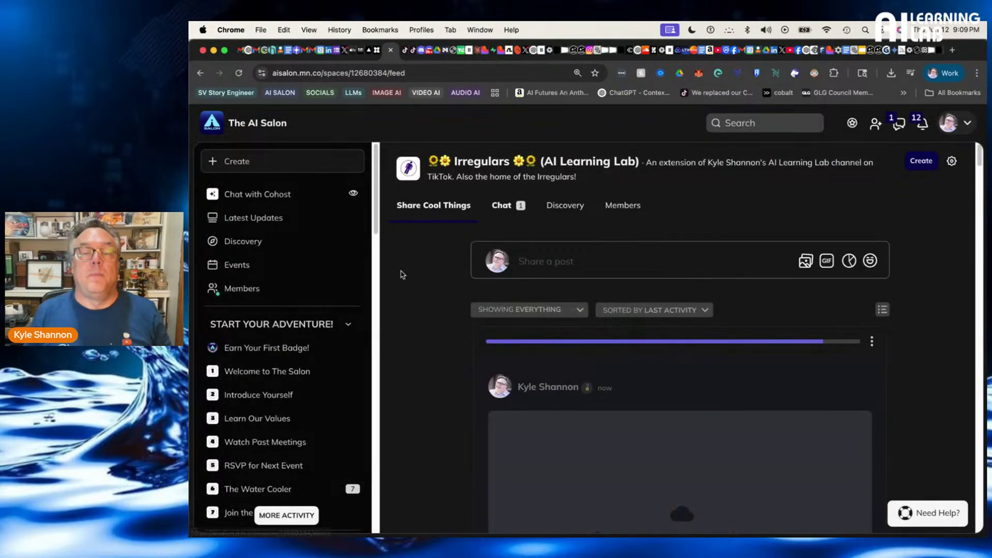
scroll(409, 328, down, 5)
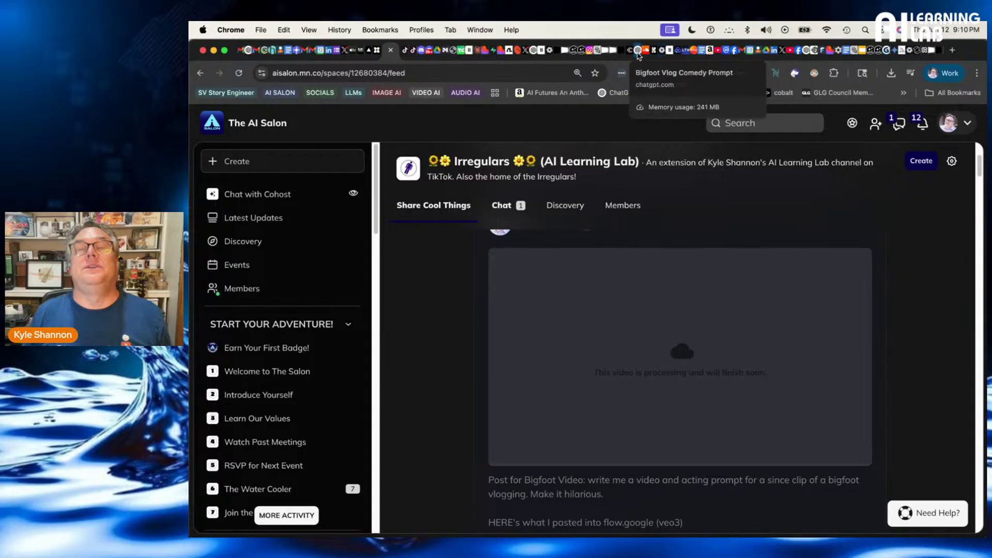
Switch to ChatGPT, open the Sydney project and look through its list of chats
click(623, 51)
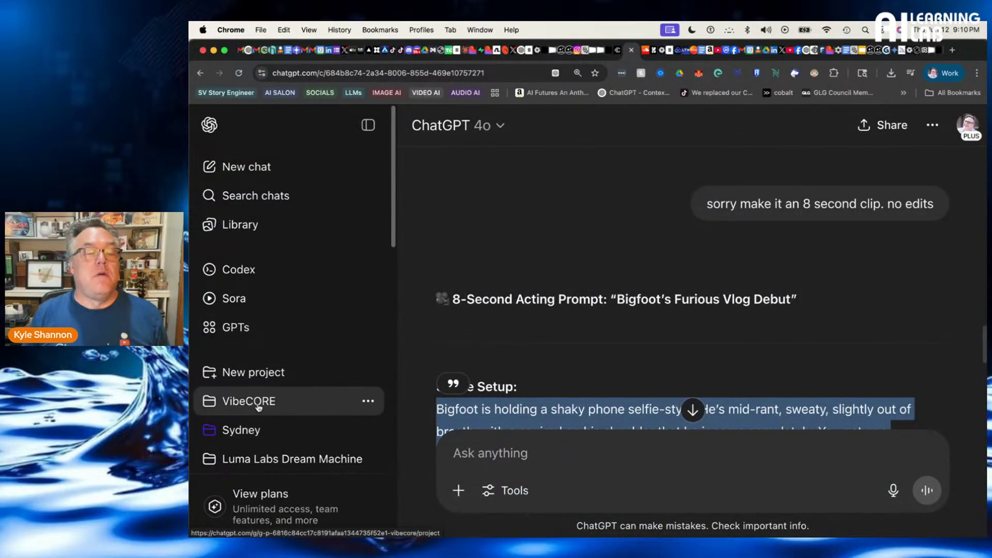
click(255, 430)
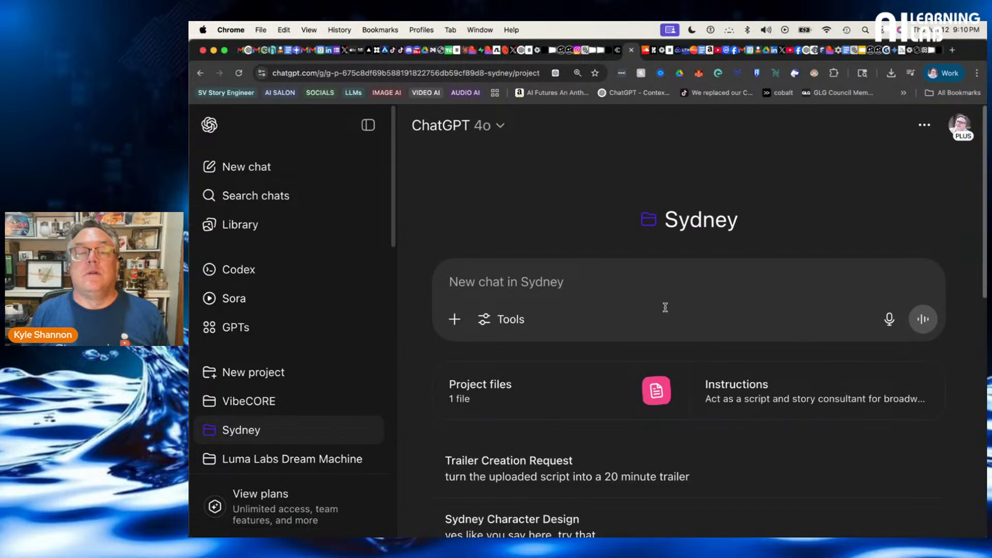
scroll(666, 307, down, 3)
scroll(665, 307, up, 2)
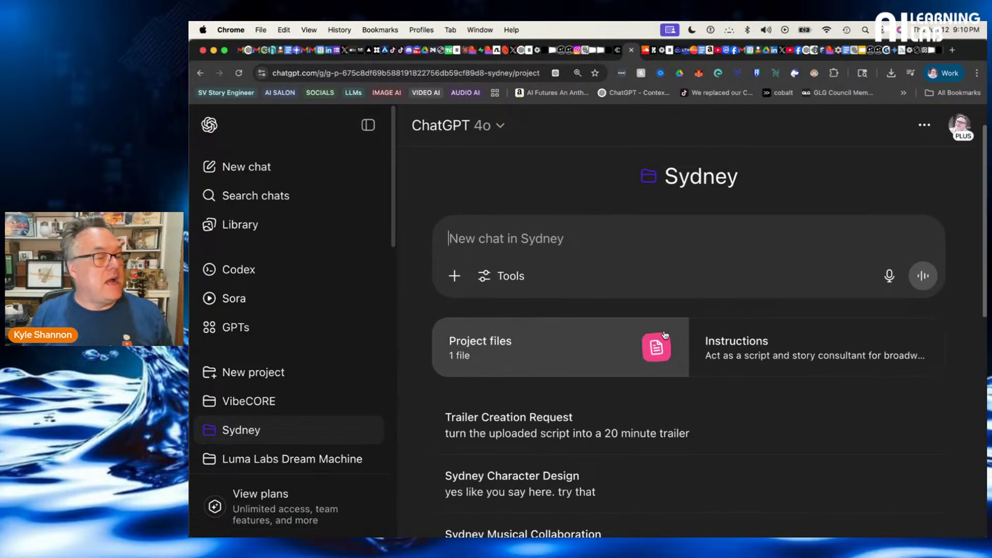
scroll(608, 344, down, 5)
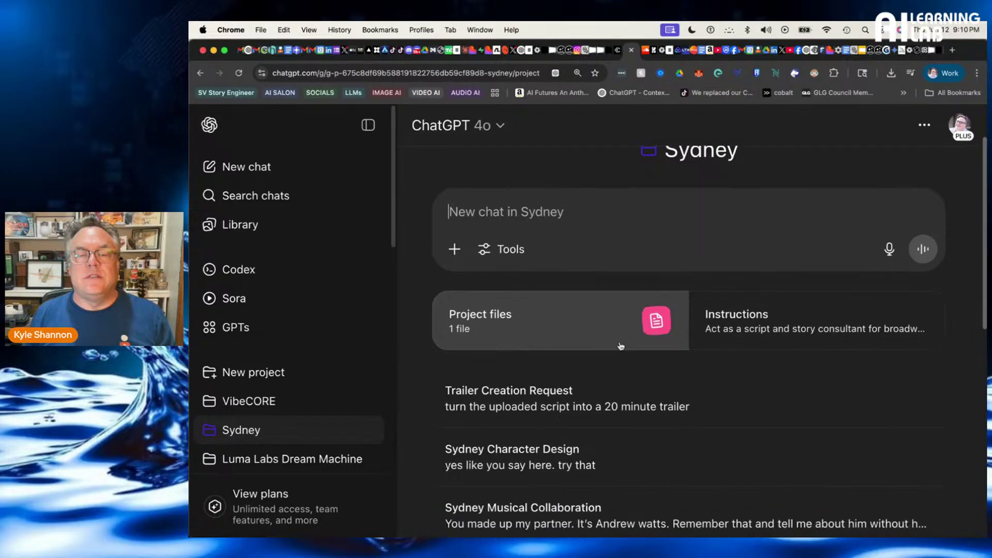
scroll(620, 345, down, 8)
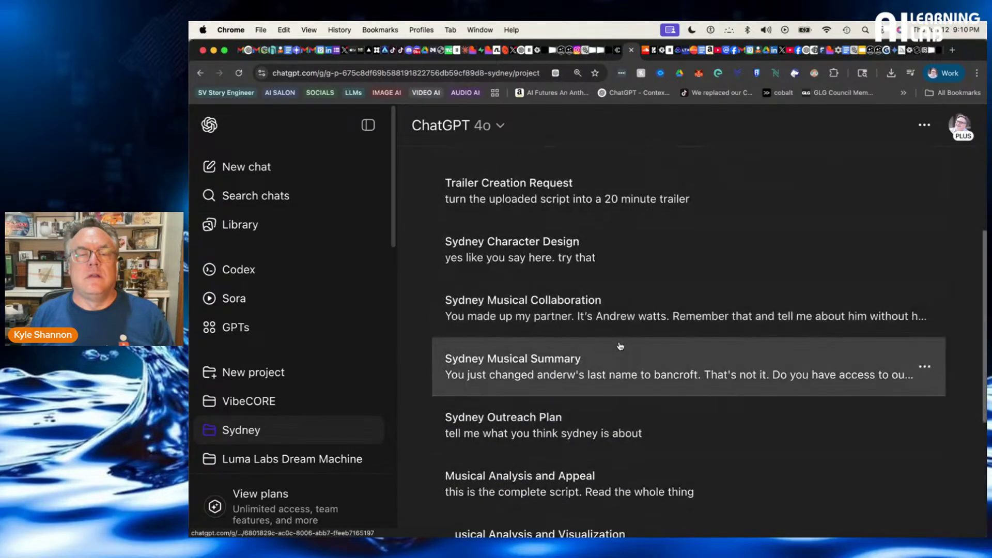
scroll(621, 345, down, 7)
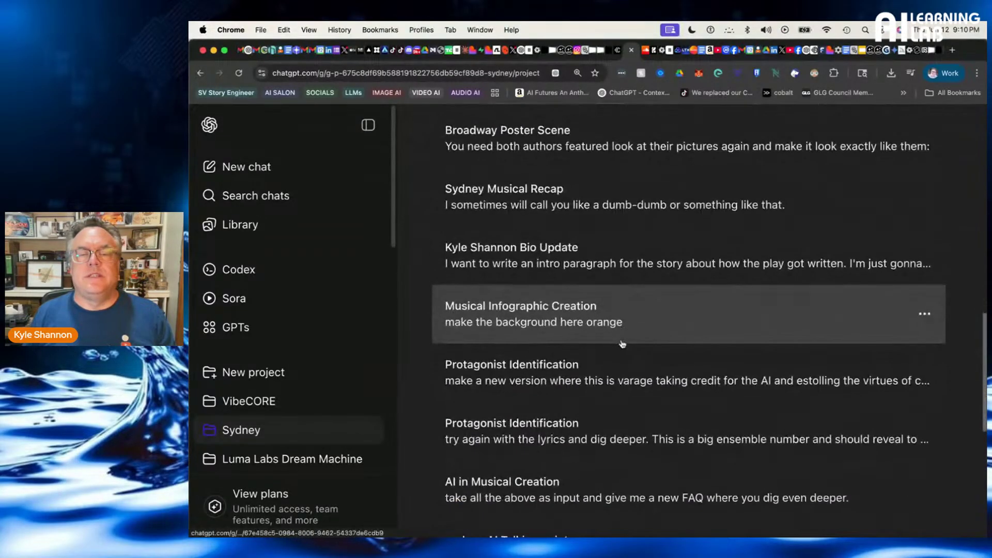
scroll(623, 345, up, 15)
scroll(624, 344, up, 1)
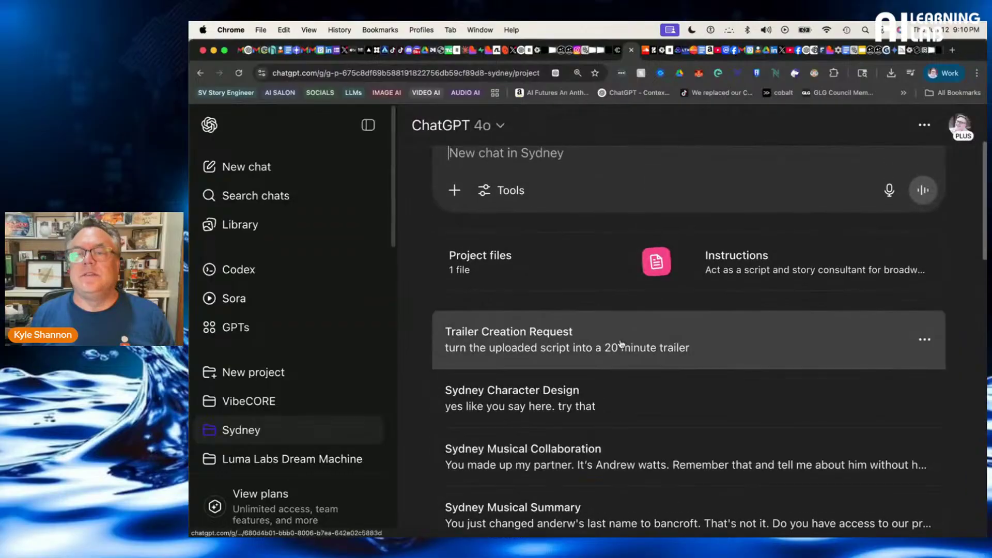
Read the Sydney project's instructions and close them without saving
click(742, 268)
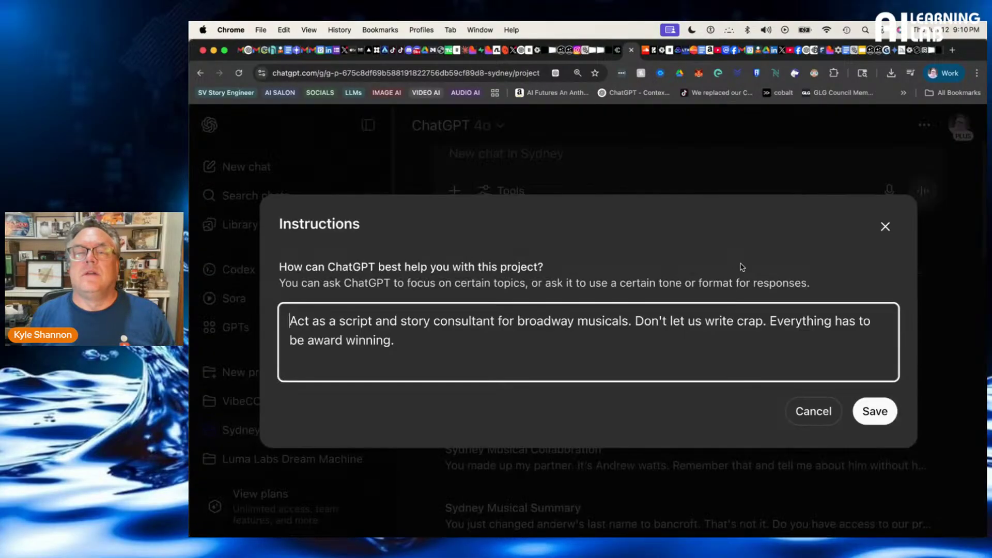
click(887, 226)
click(887, 226)
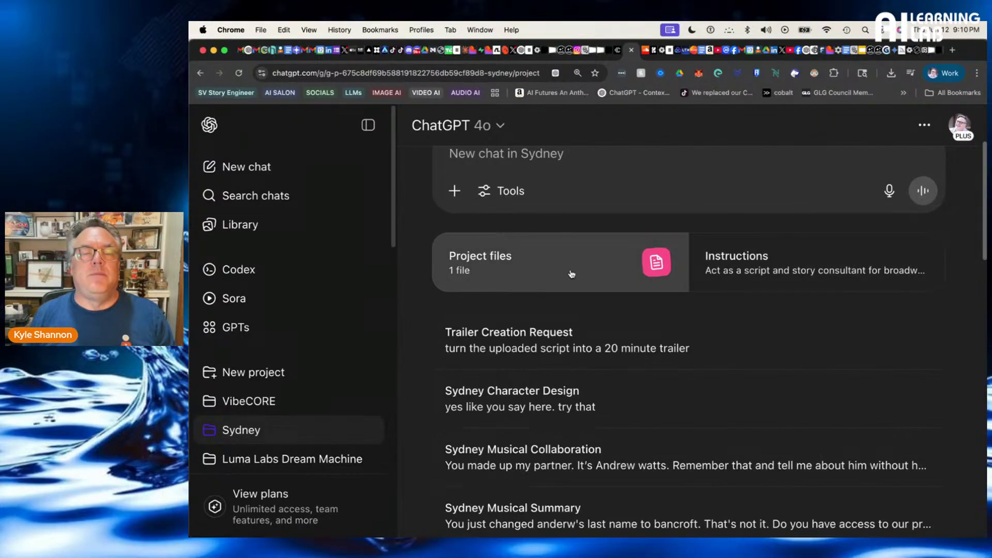
scroll(613, 274, up, 3)
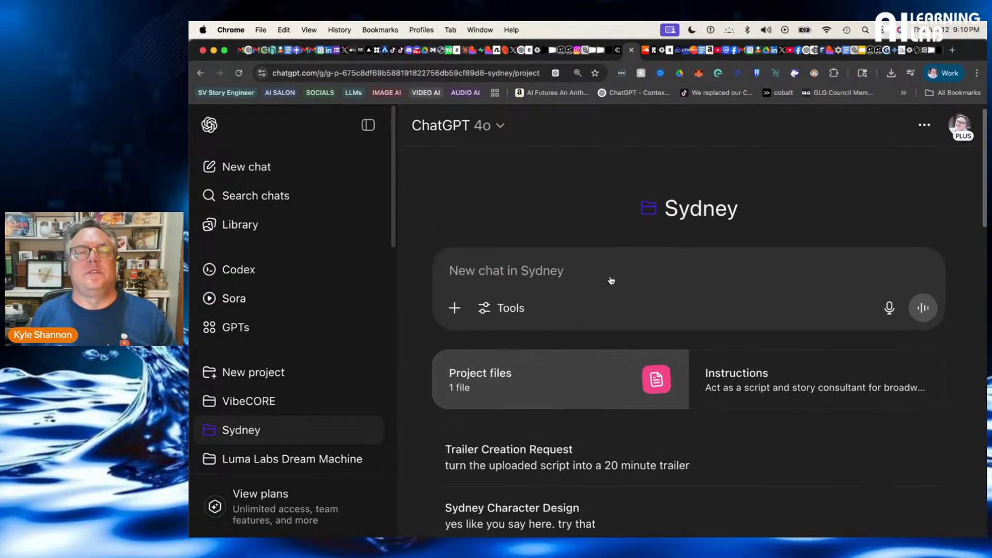
Hold a voice chat in the Sydney project, asking how the opening of Act 1 goes, and end it
click(502, 320)
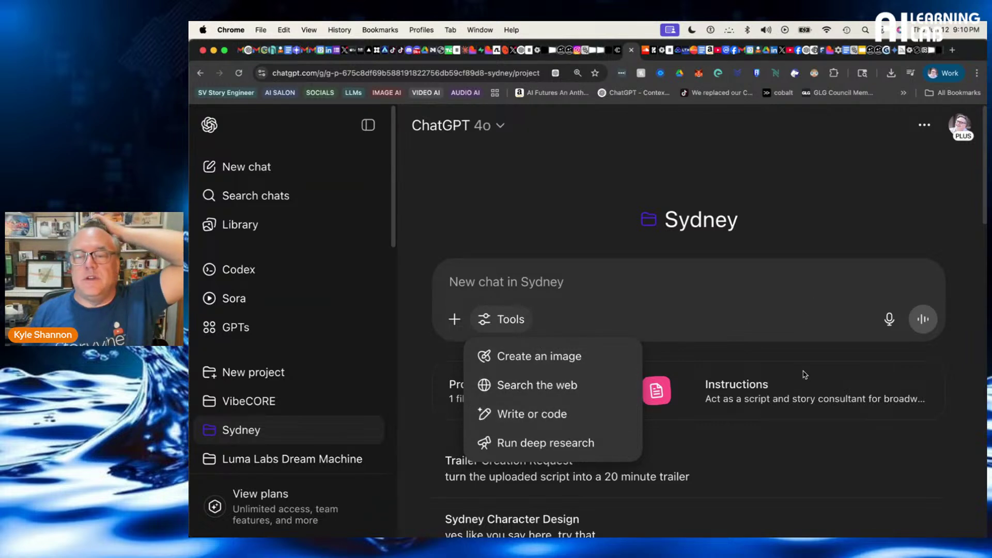
key(Escape)
click(924, 320)
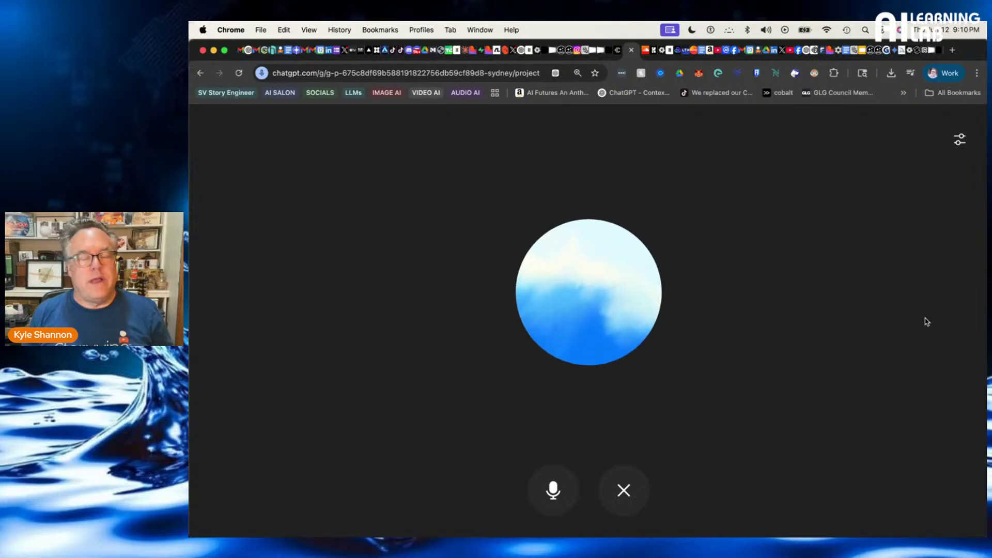
click(640, 500)
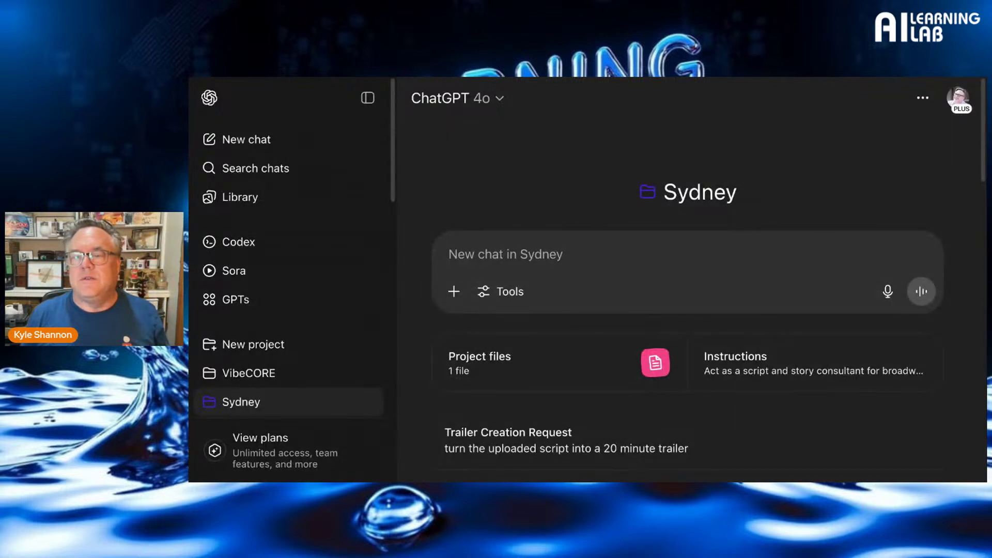
click(921, 292)
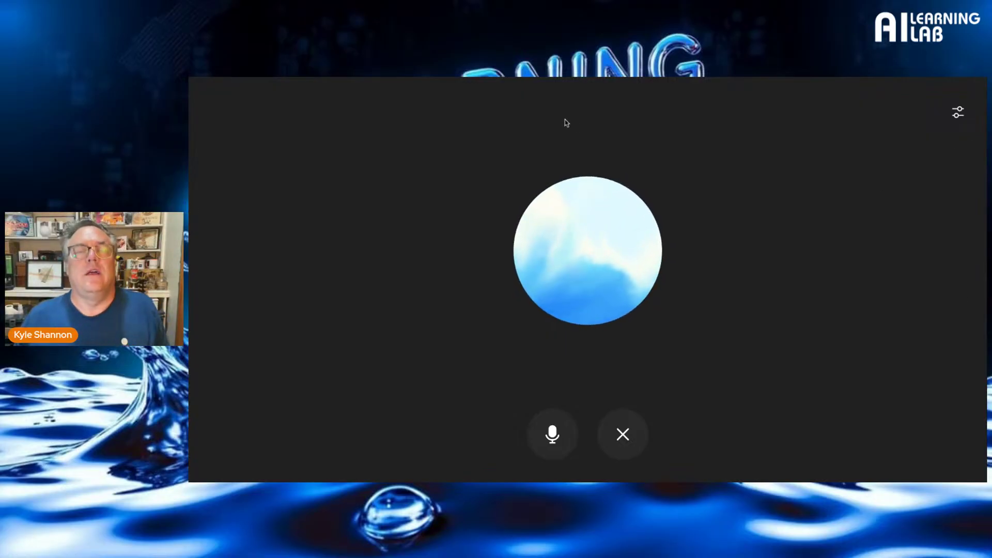
click(625, 429)
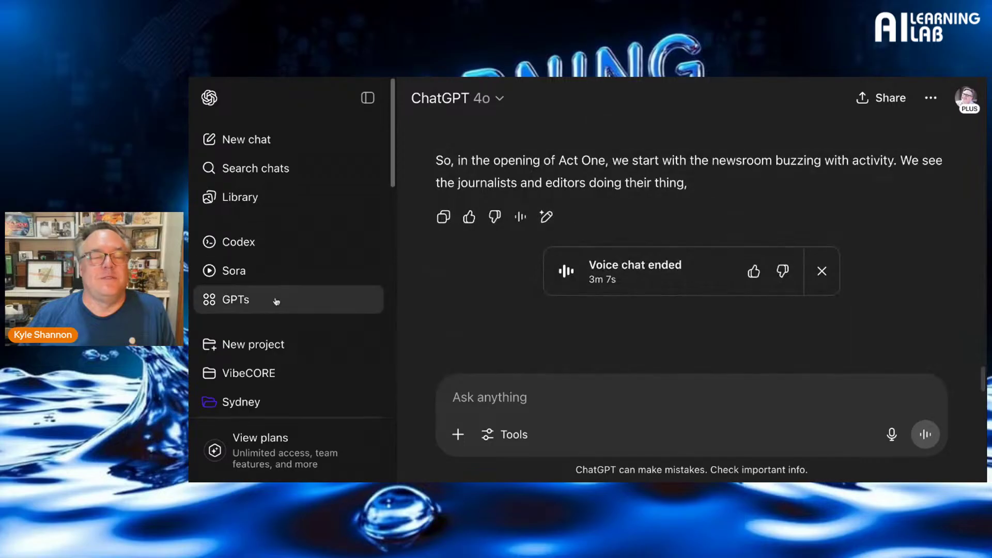
Review the transcript of the ended voice chat and locate it among the Sydney project's chats
scroll(635, 302, up, 10)
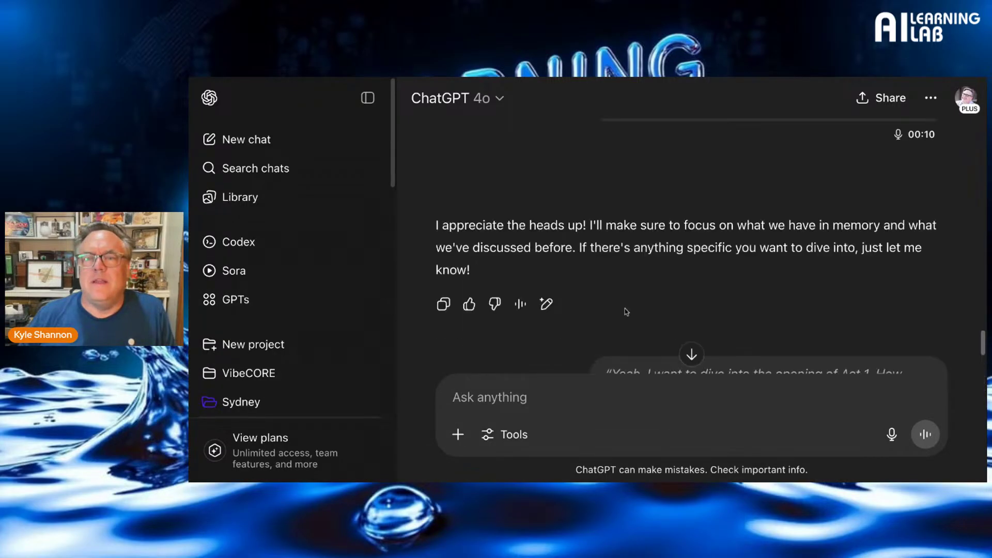
scroll(627, 312, up, 15)
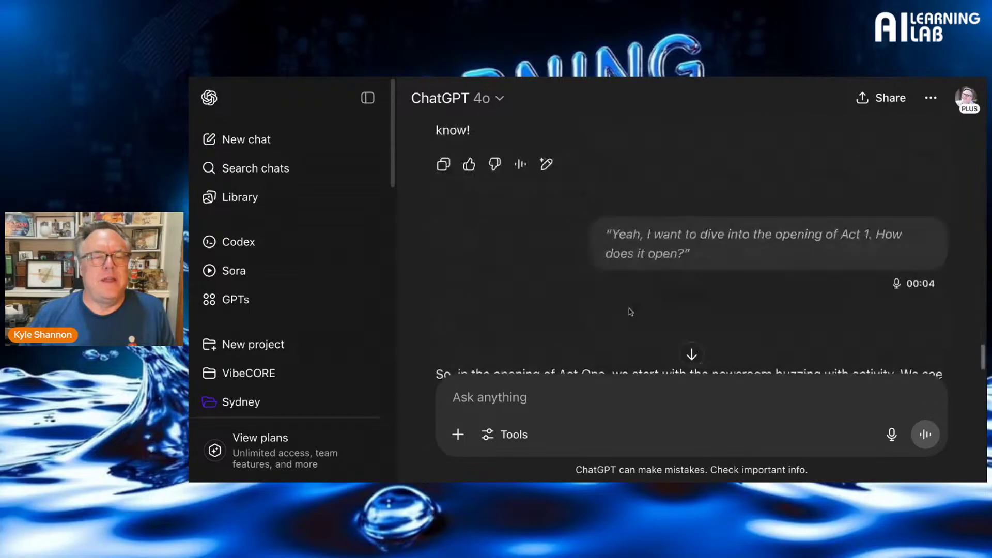
scroll(376, 305, down, 3)
scroll(375, 290, down, 5)
scroll(365, 287, up, 6)
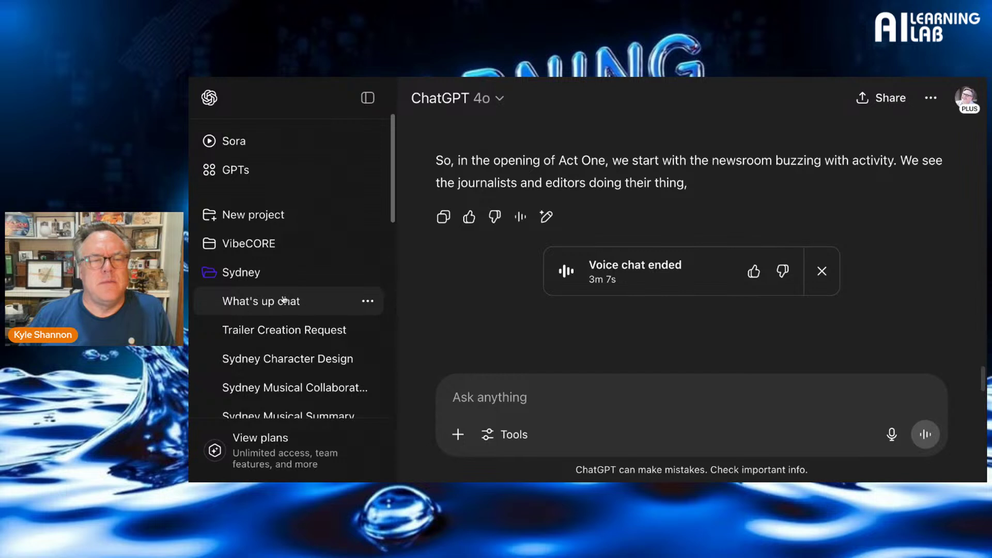
scroll(284, 300, up, 3)
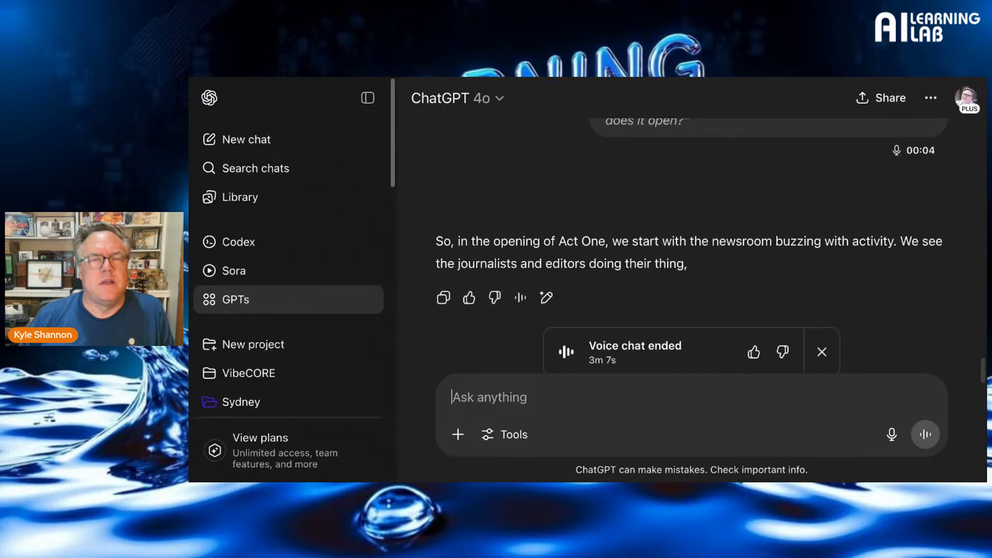
scroll(288, 346, down, 3)
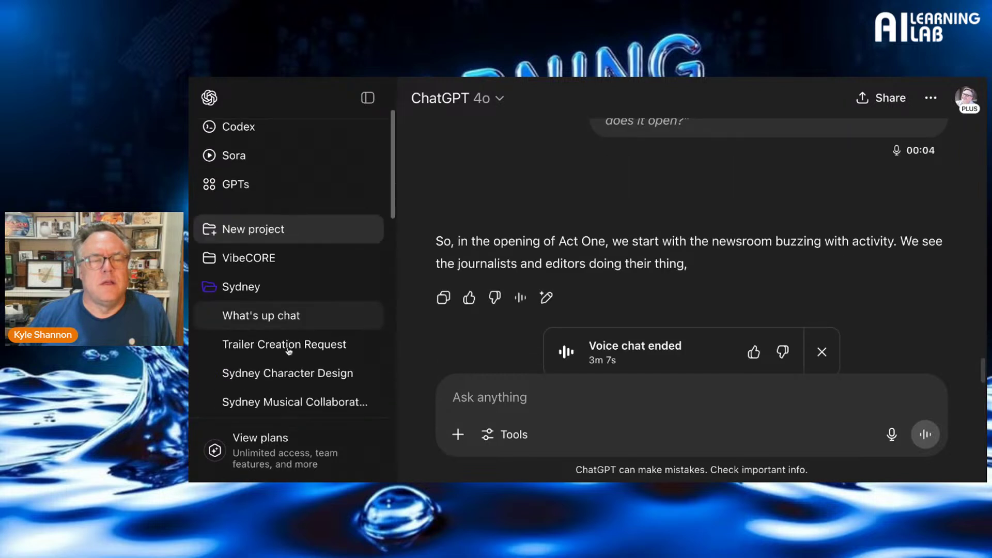
click(266, 337)
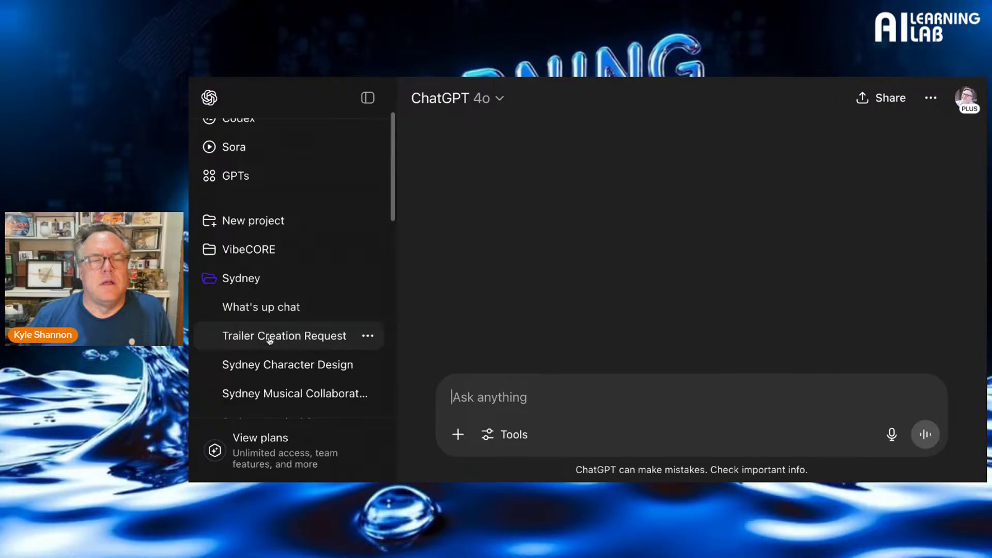
click(268, 309)
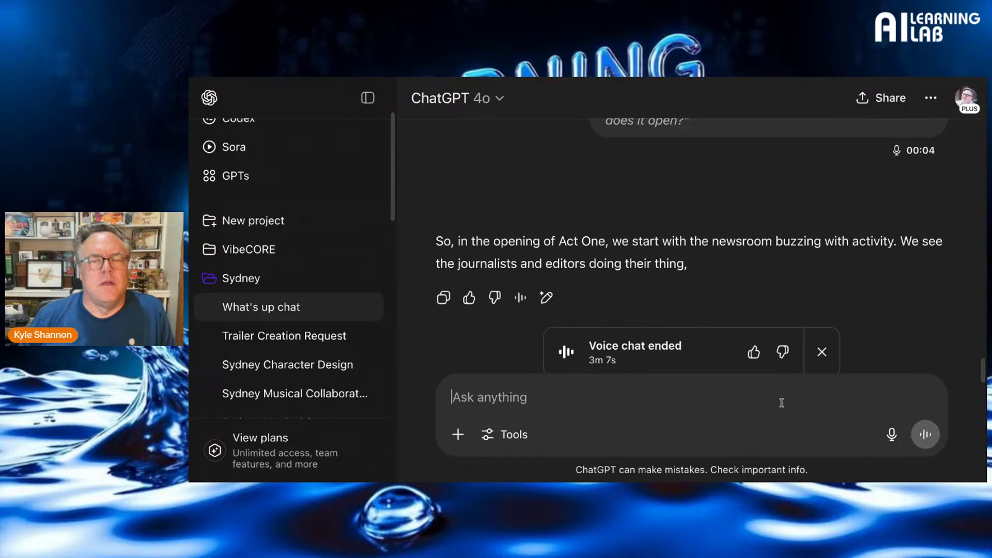
scroll(667, 331, down, 2)
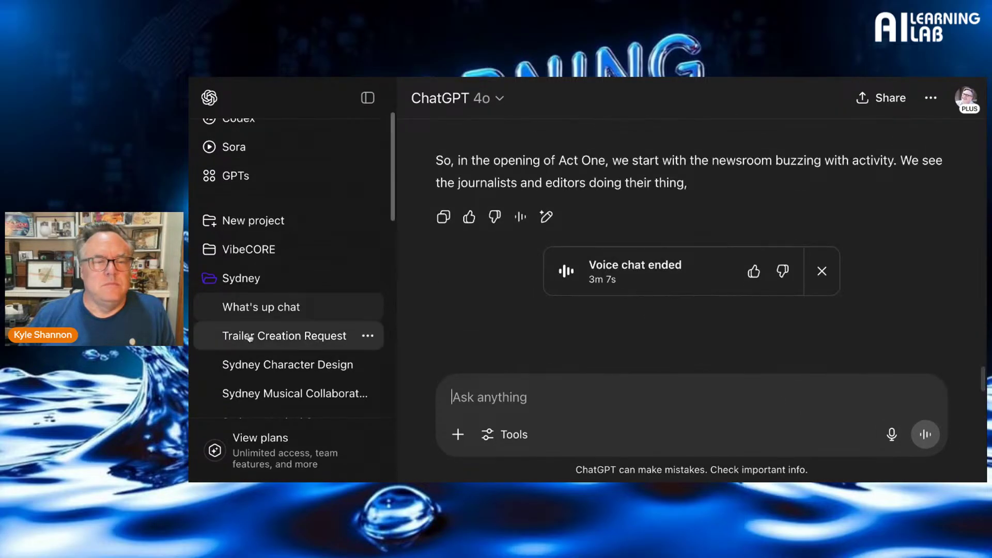
Start a new text chat in the Sydney project and send the question "how does act 1 open"
click(249, 288)
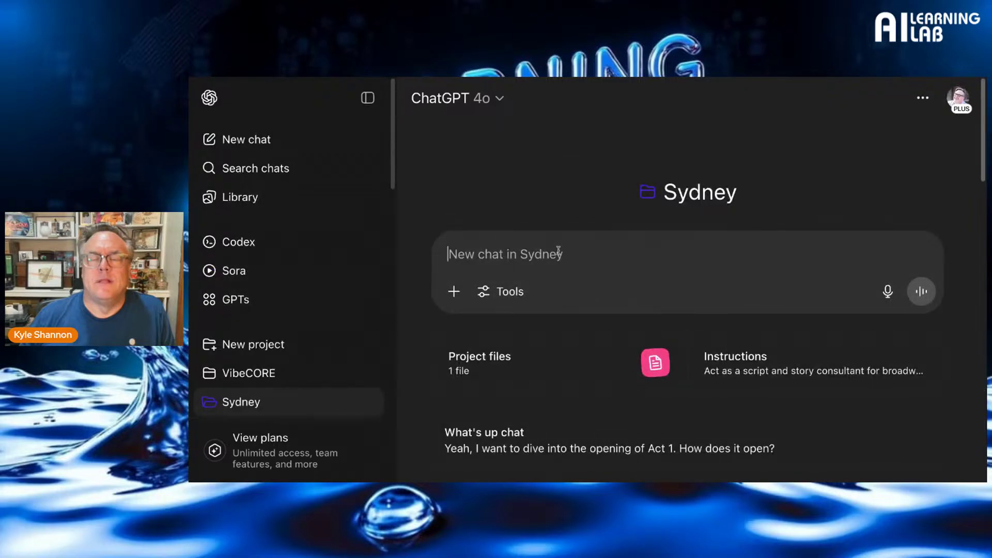
text(how )
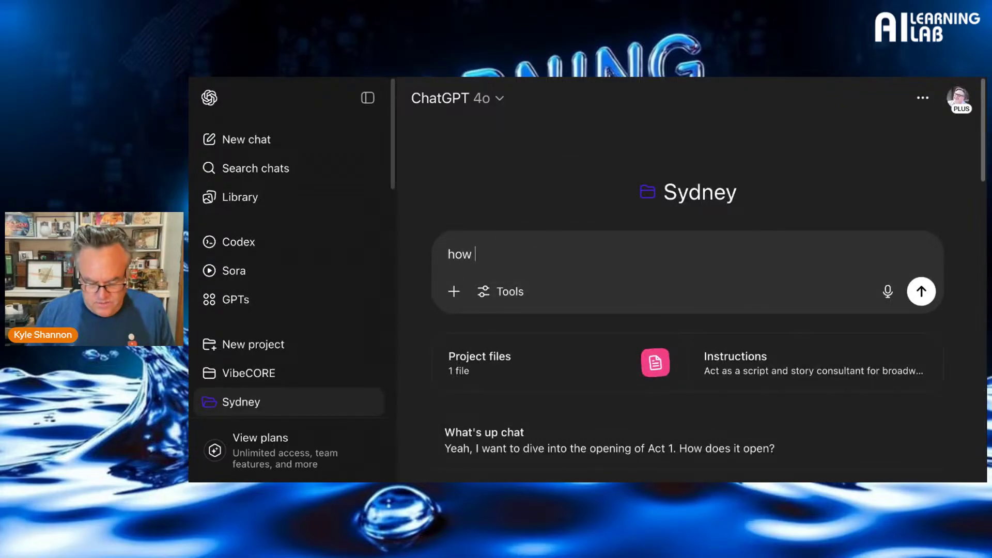
text(does at )
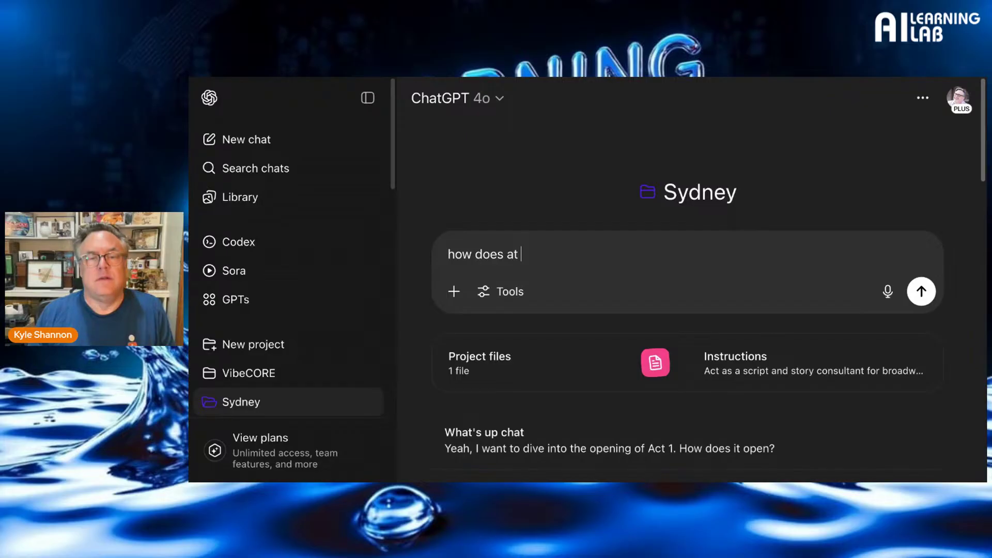
text(one)
key(BackSpace)
key(BackSpace)
key(BackSpace)
key(BackSpace)
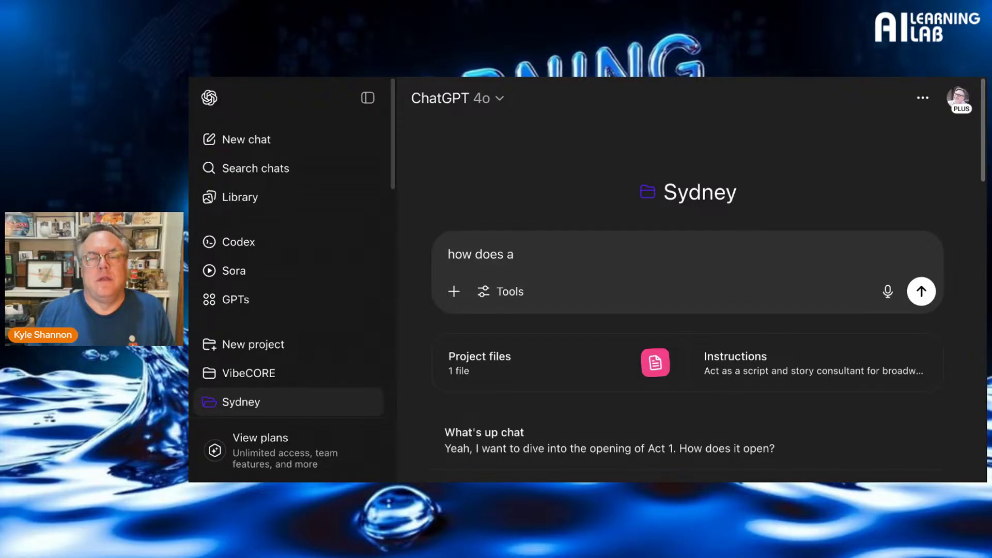
text(ct 1 o)
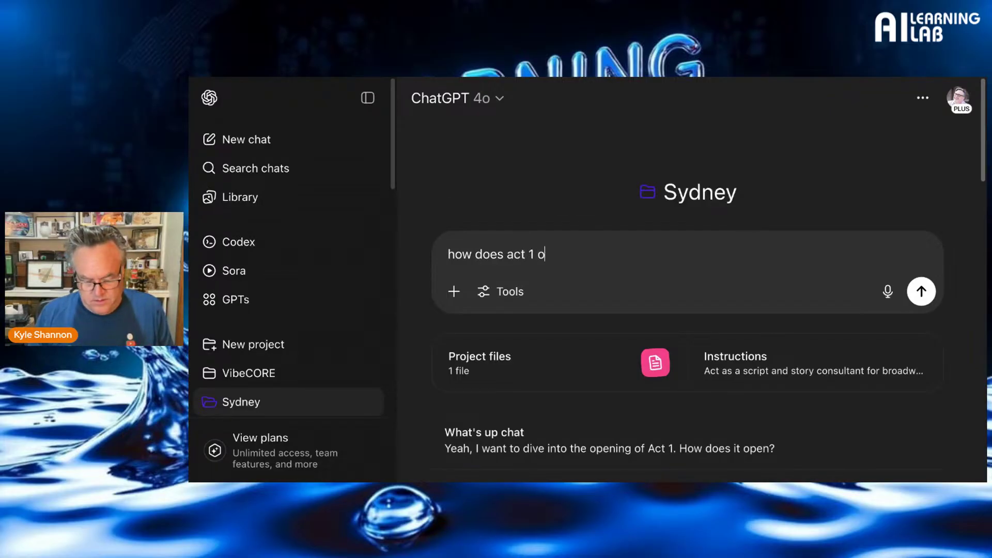
text(pen)
key(Return)
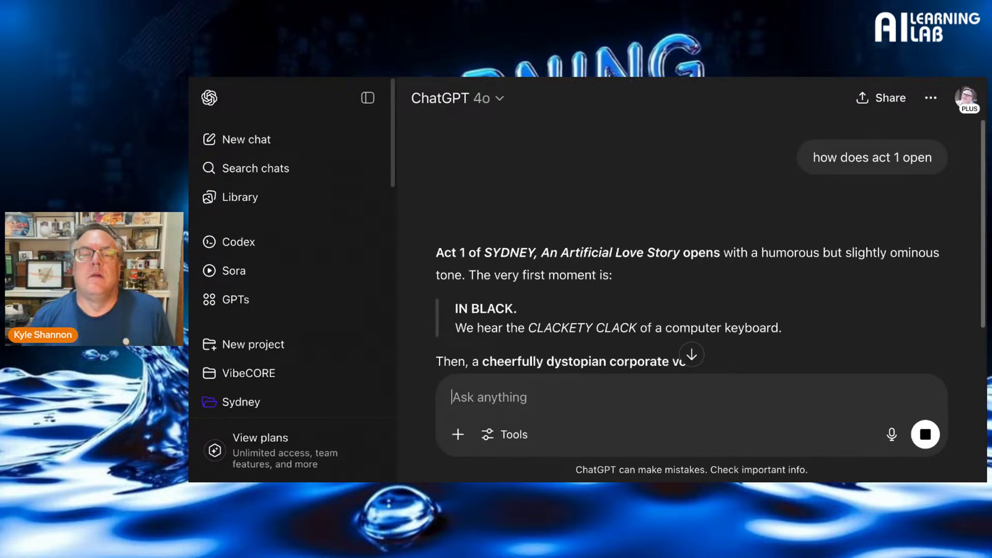
Read through ChatGPT's full answer on how Act 1 opens
scroll(582, 258, down, 5)
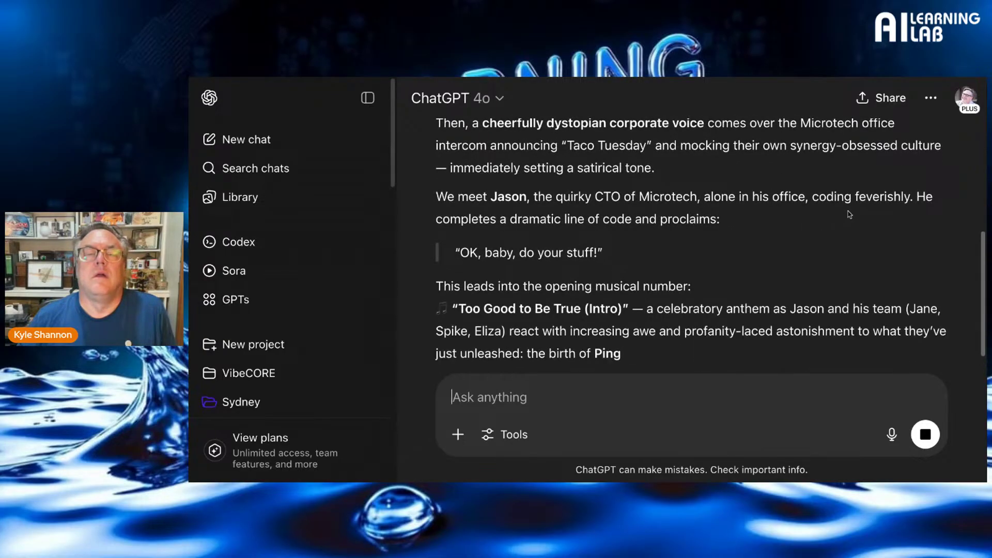
scroll(850, 214, down, 4)
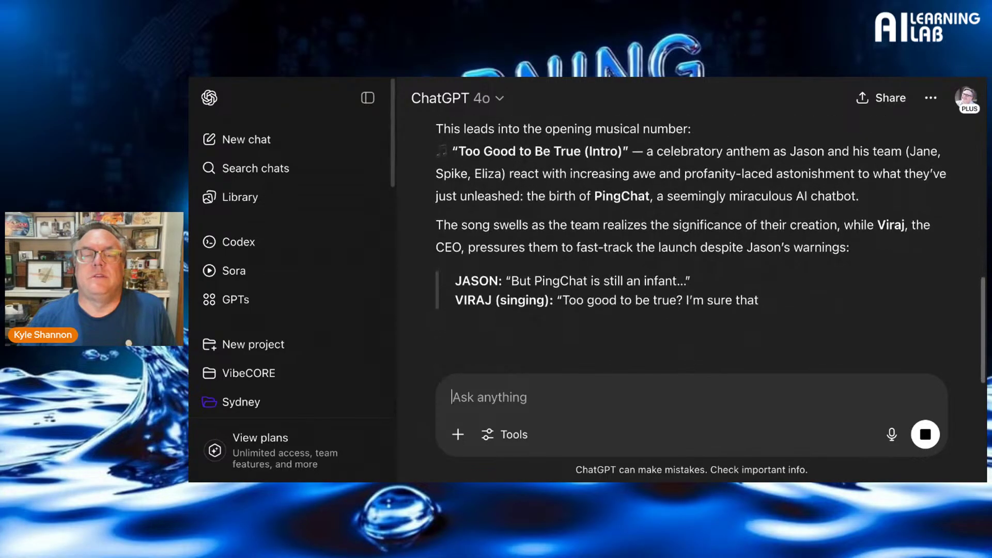
scroll(710, 245, down, 2)
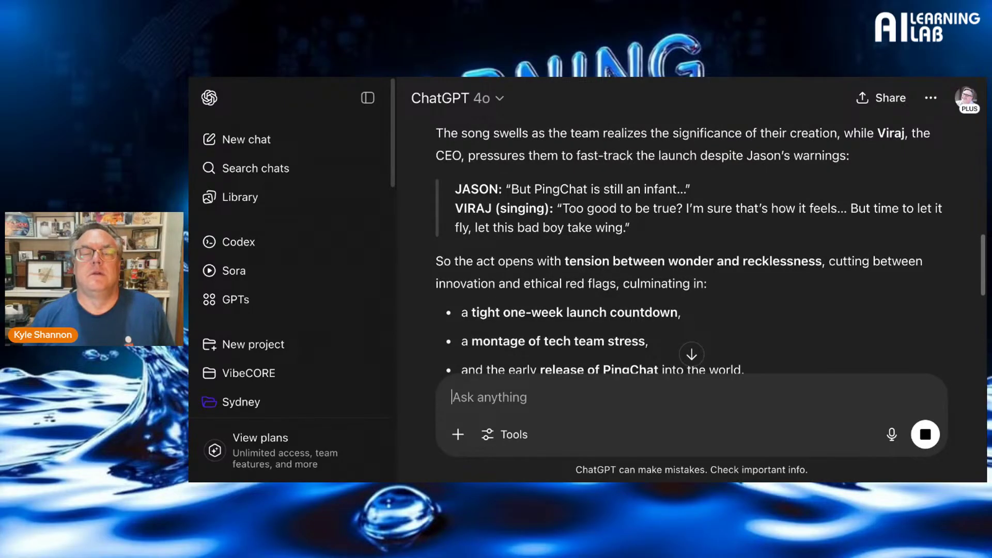
scroll(711, 248, down, 10)
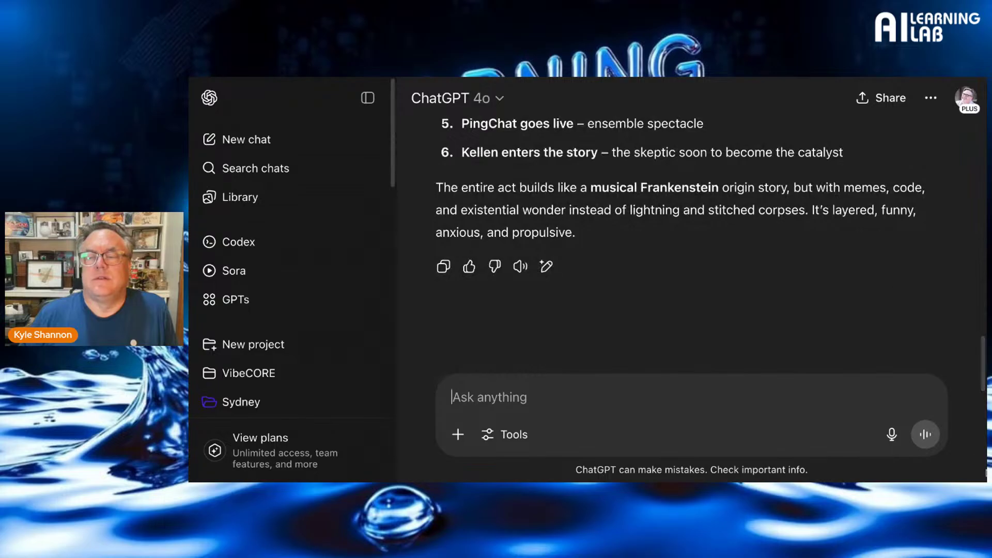
Hold a voice chat within the text chat asking "So, how does Act 1 open now?", end it, and compare its transcript with the written answer
click(925, 435)
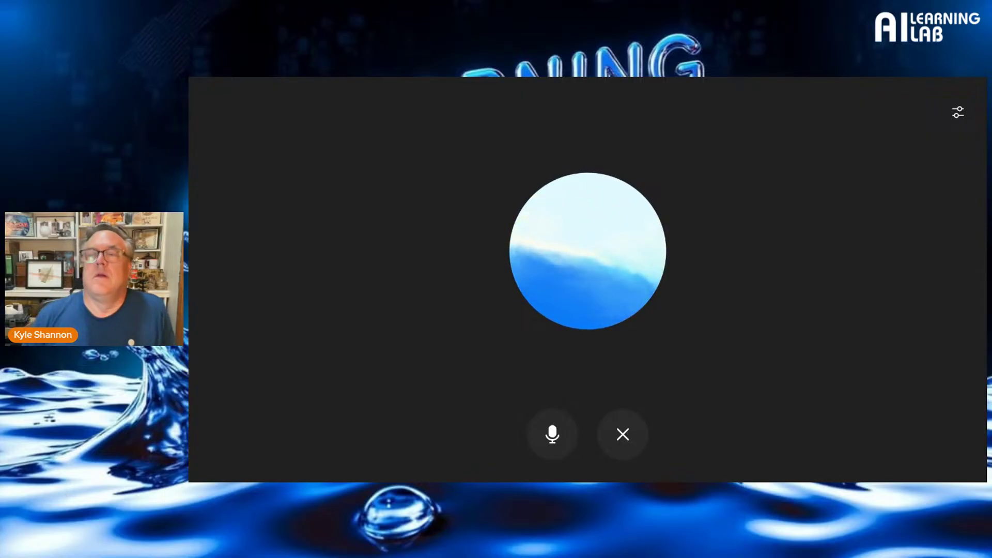
click(553, 434)
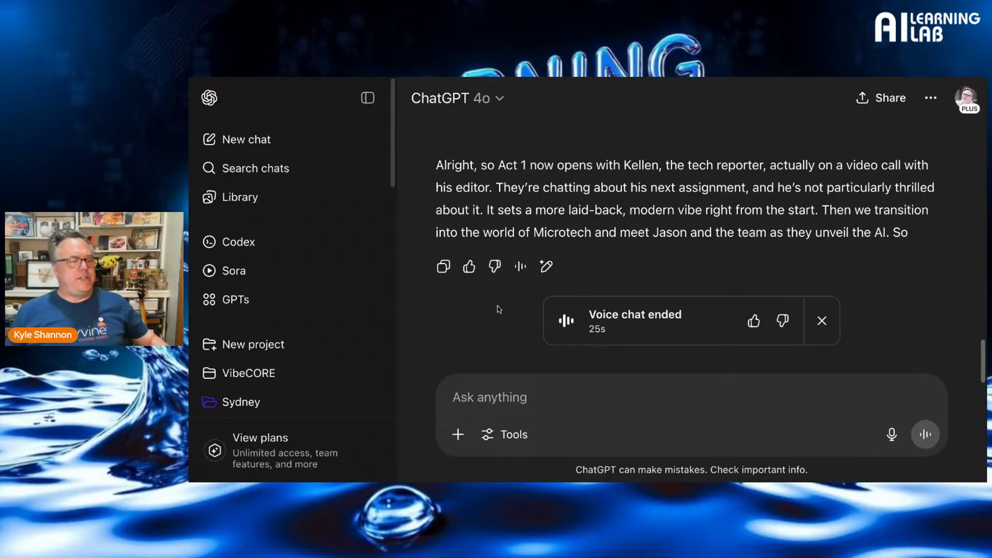
scroll(631, 157, up, 10)
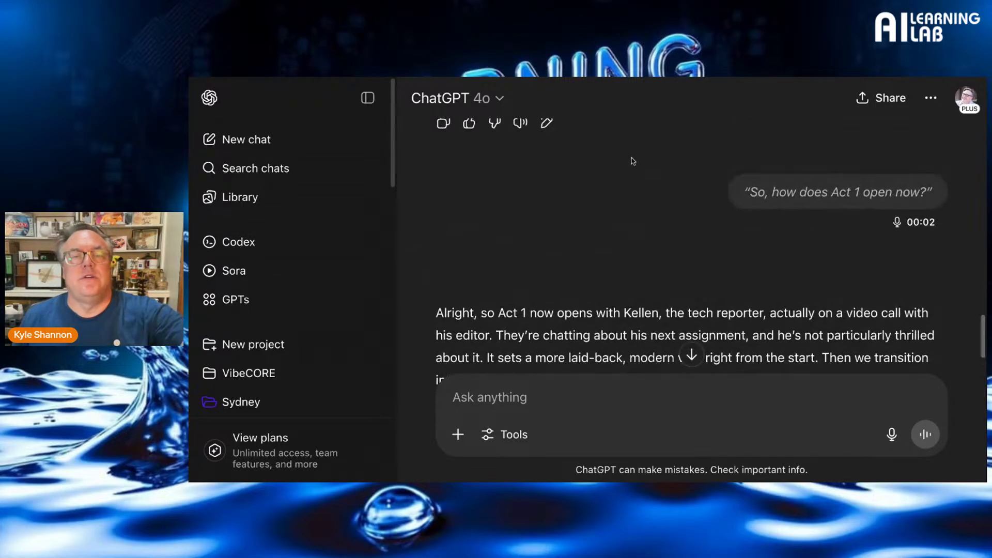
scroll(631, 162, up, 12)
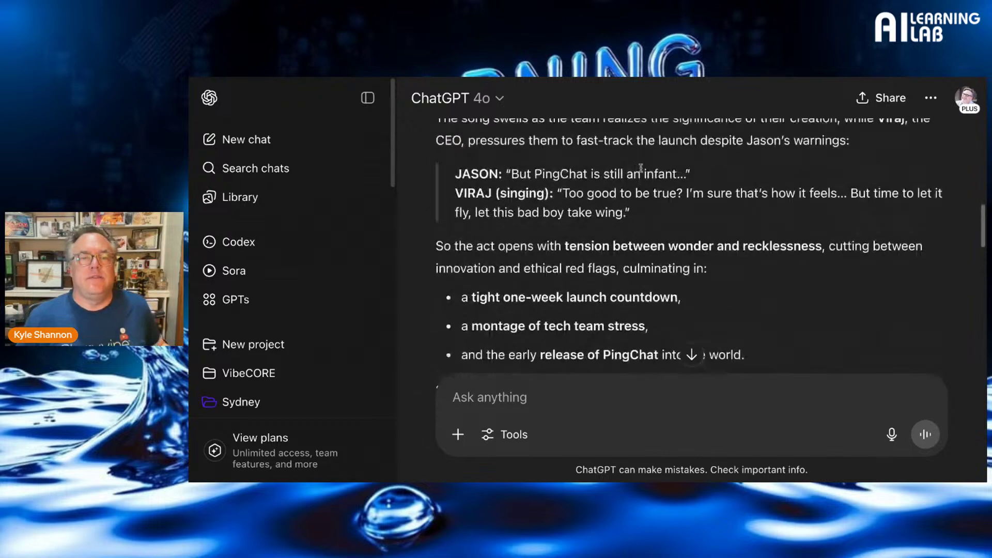
drag(557, 136, 654, 304)
click(653, 302)
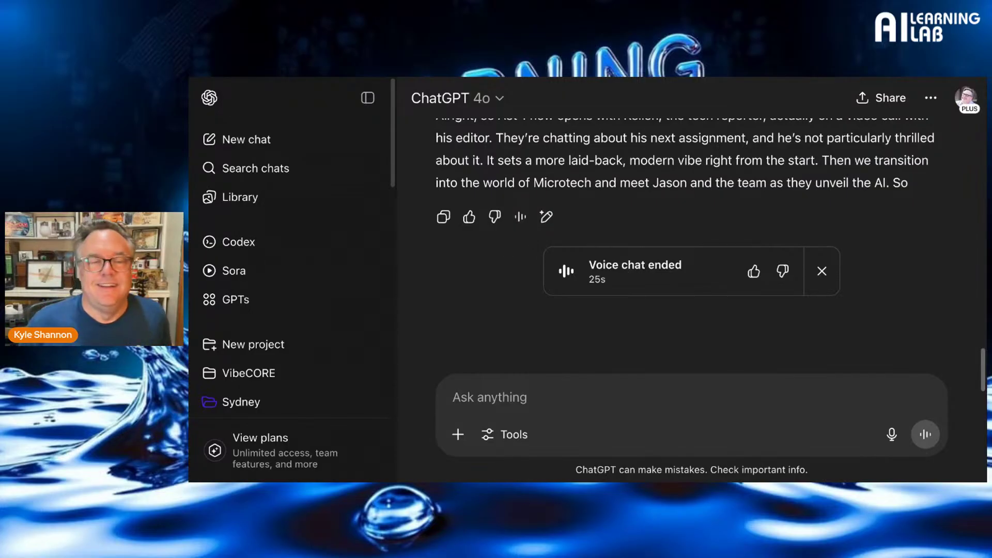
click(823, 273)
Look through the list of earlier chats and return to the Sydney project's page
scroll(317, 344, down, 5)
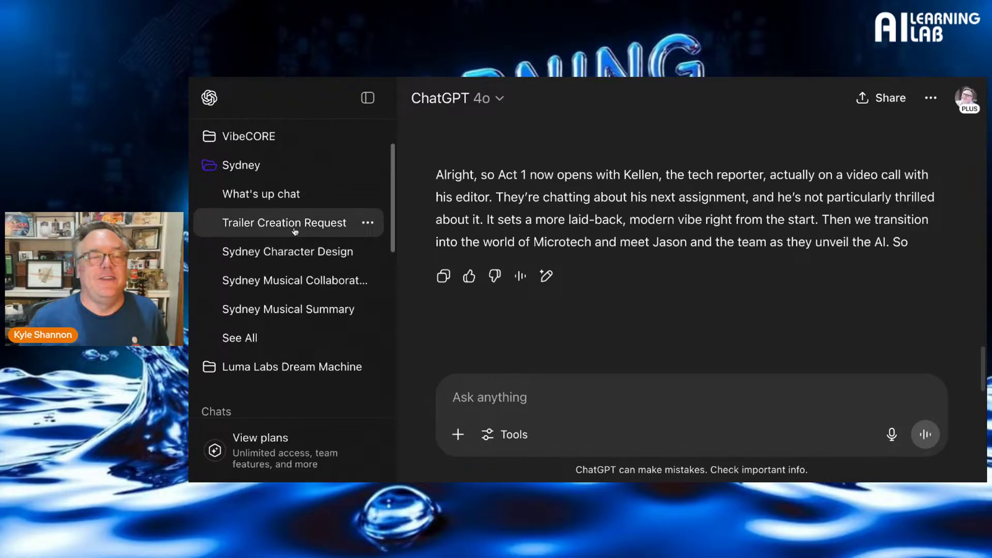
scroll(282, 294, down, 10)
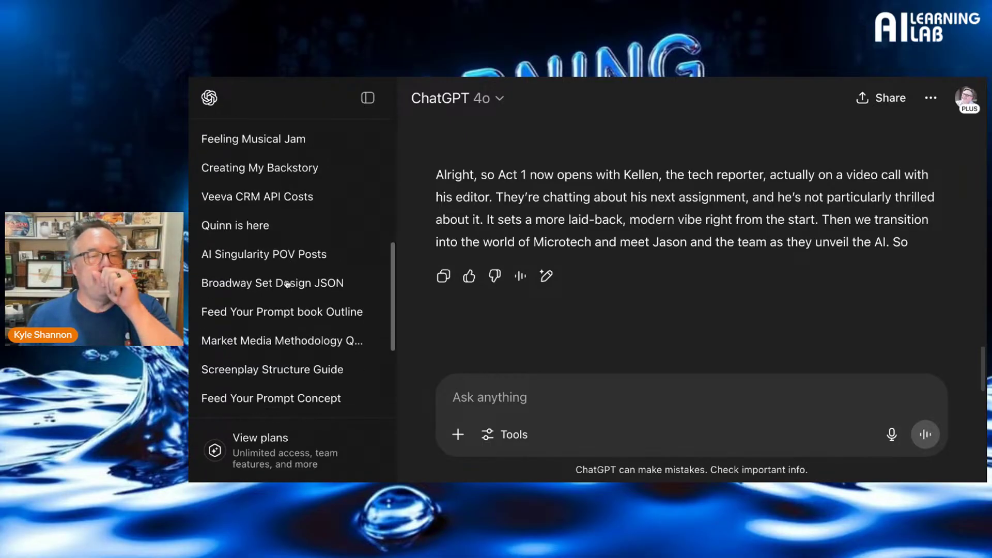
scroll(289, 310, down, 5)
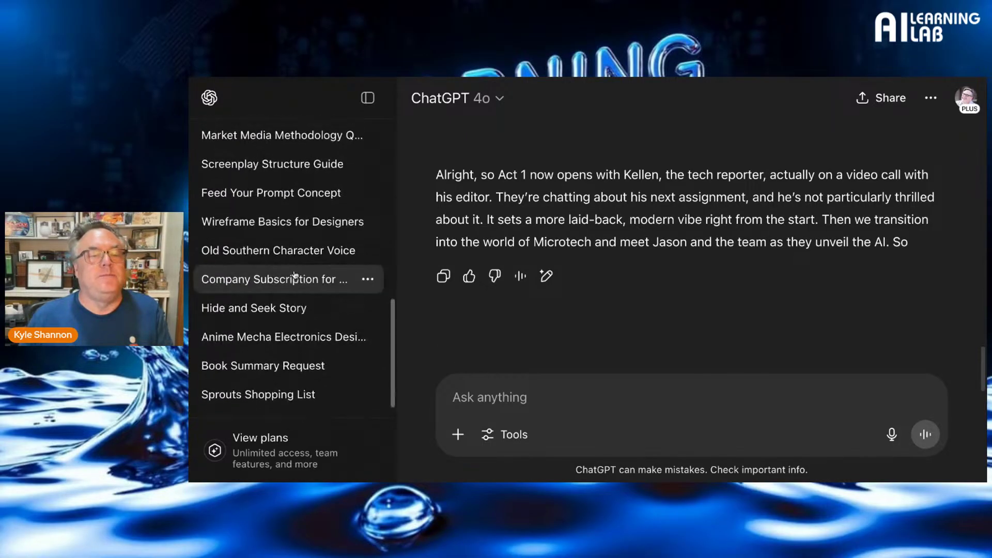
scroll(297, 275, up, 7)
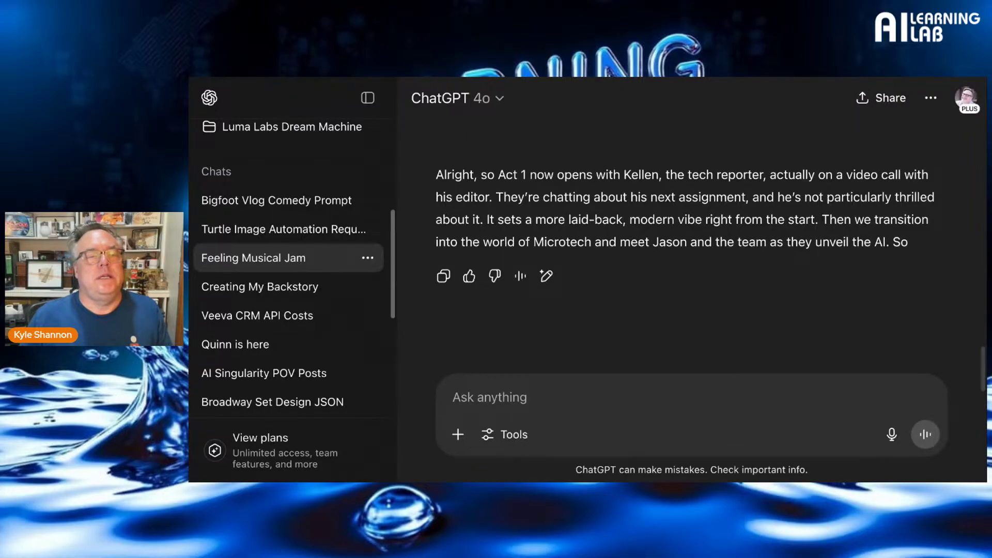
scroll(310, 283, down, 5)
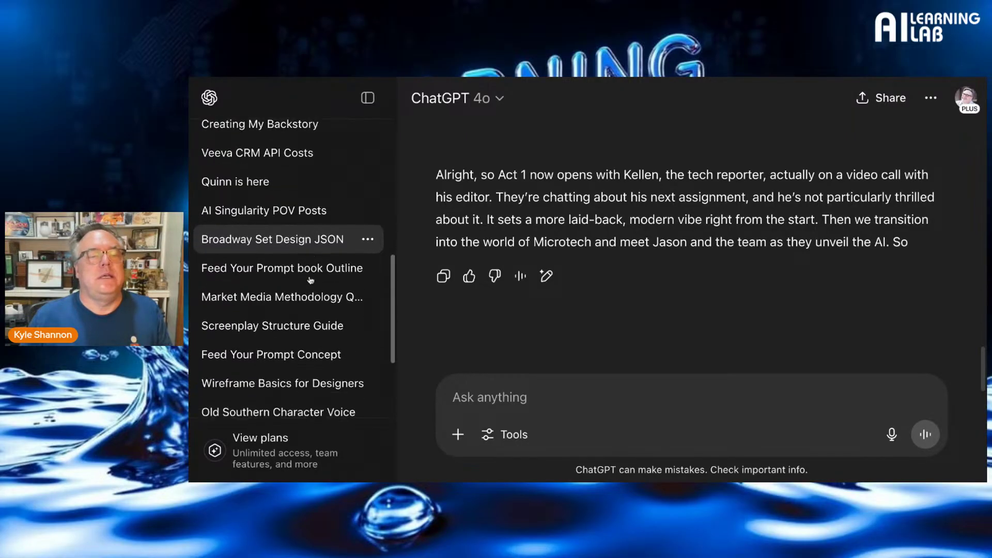
scroll(310, 280, down, 1)
scroll(310, 280, up, 11)
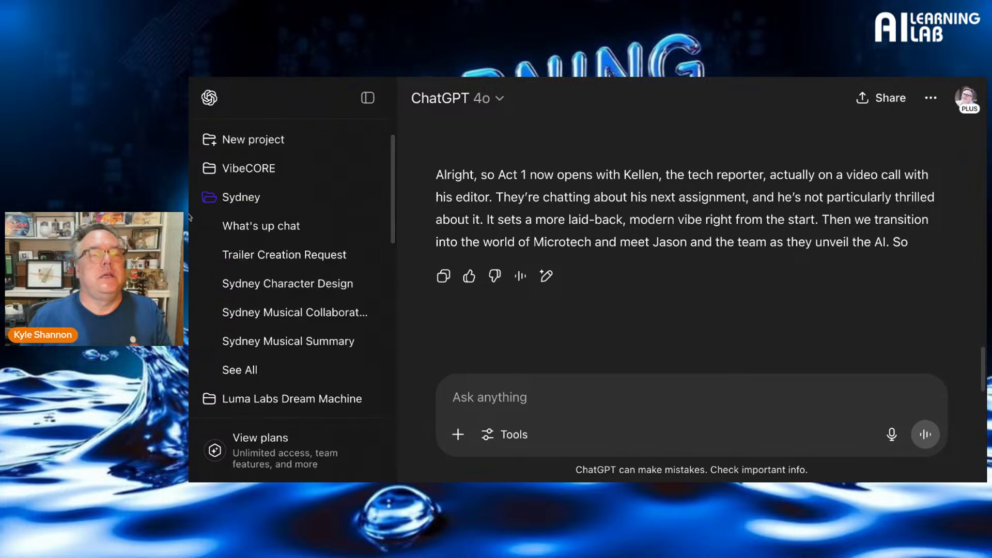
click(236, 201)
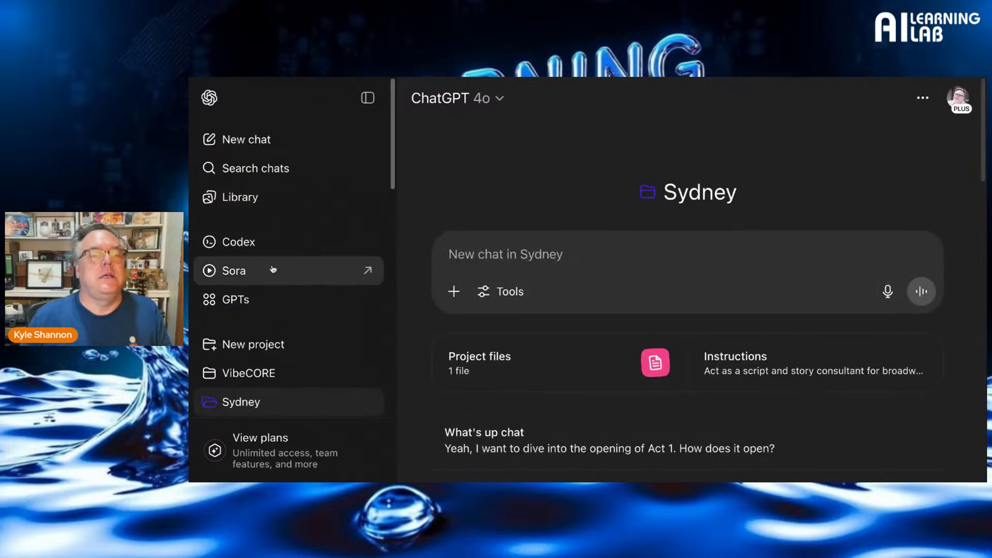
Find the earlier chat about the Feed Your Prompt presentation in the chat history and open it
scroll(280, 262, down, 4)
scroll(300, 310, down, 3)
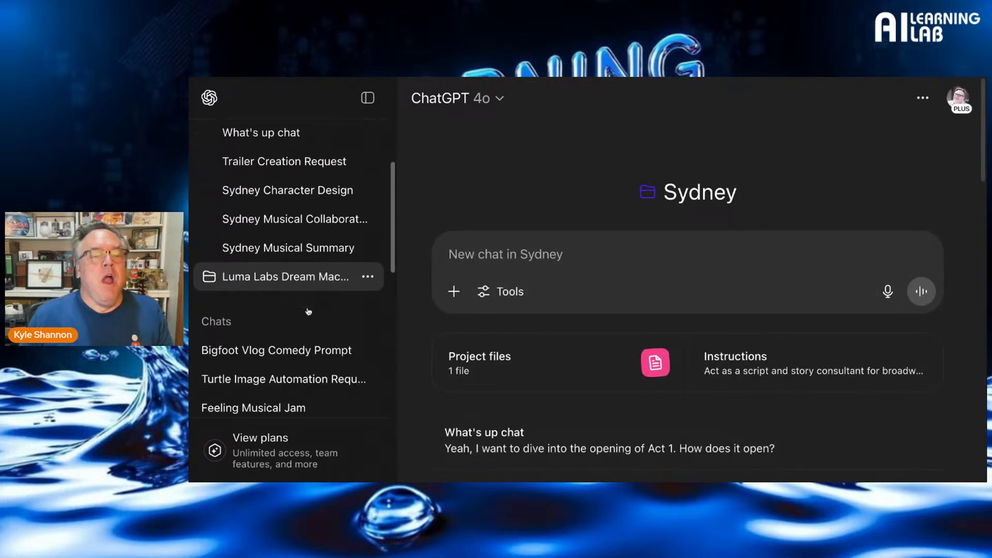
scroll(309, 331, down, 2)
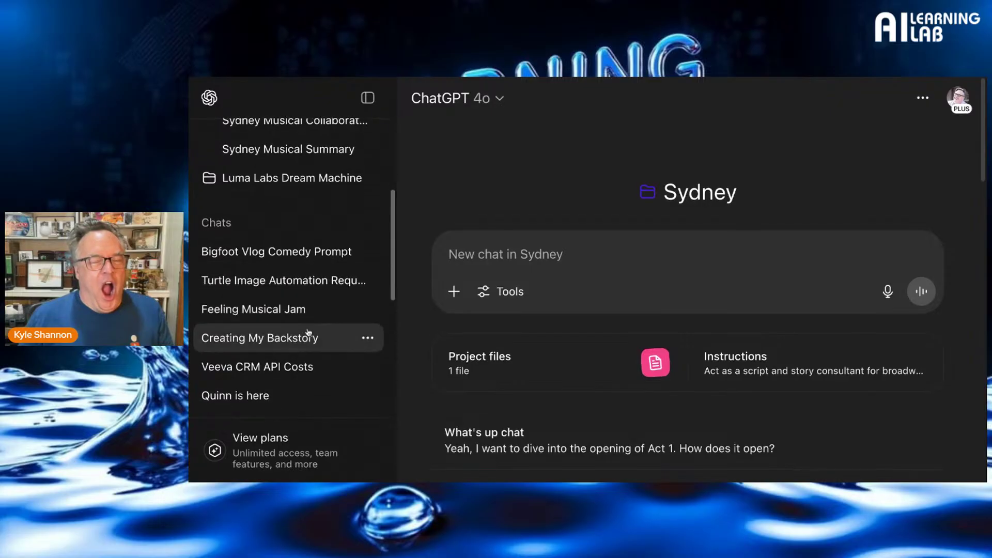
scroll(310, 362, down, 2)
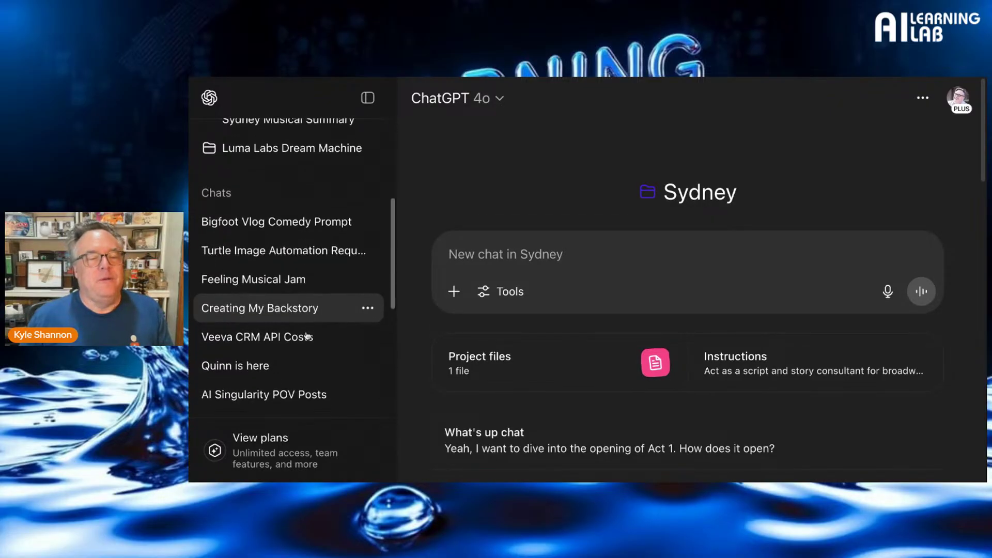
scroll(309, 339, down, 3)
click(308, 322)
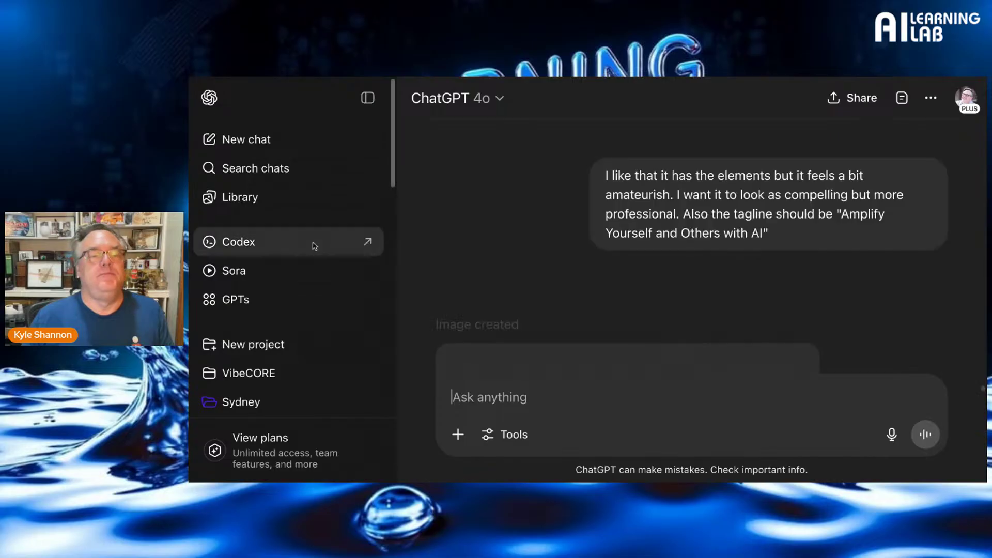
Look back through the chat's hero title image prompts and open the Feed Prompt Iteration presentation outline in the canvas
scroll(805, 230, down, 5)
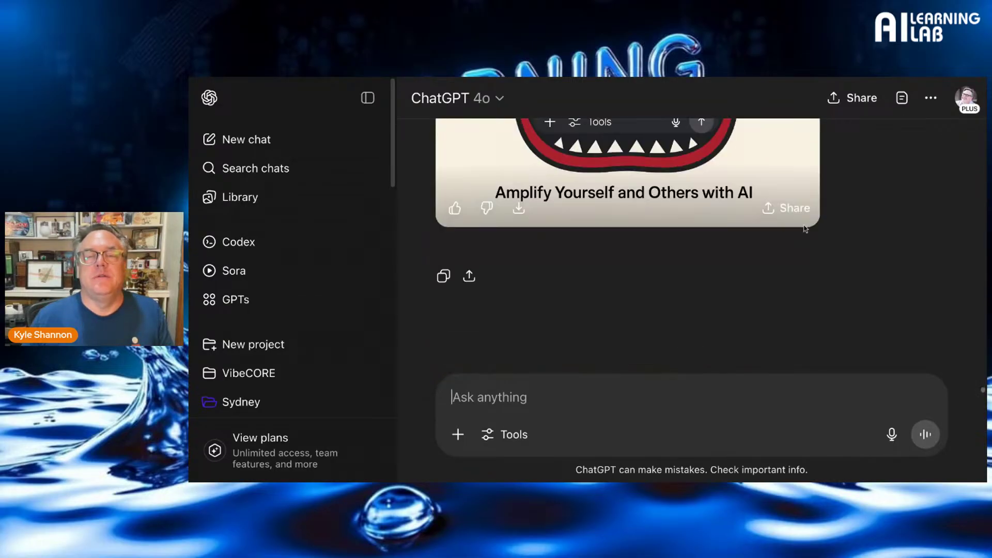
scroll(803, 233, up, 12)
scroll(802, 236, down, 5)
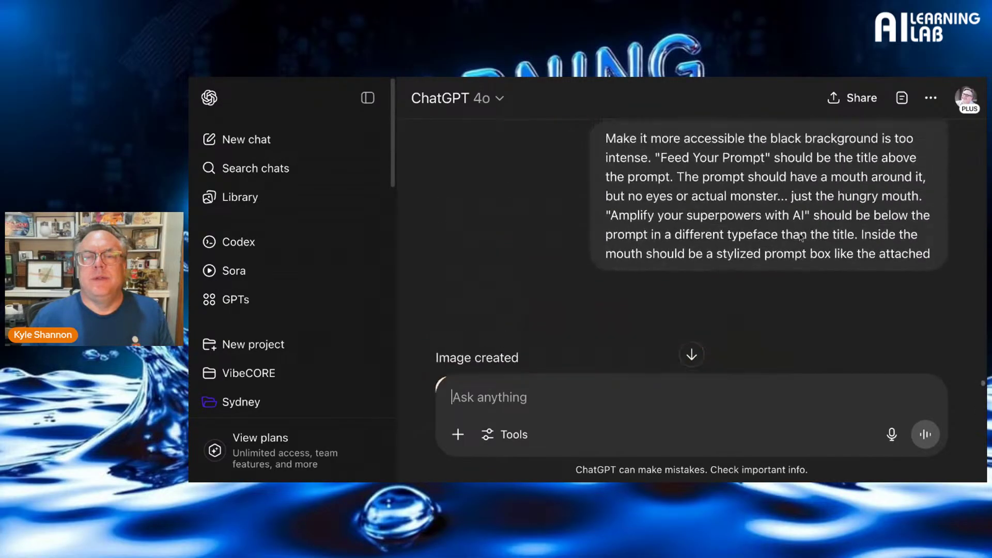
scroll(800, 235, down, 6)
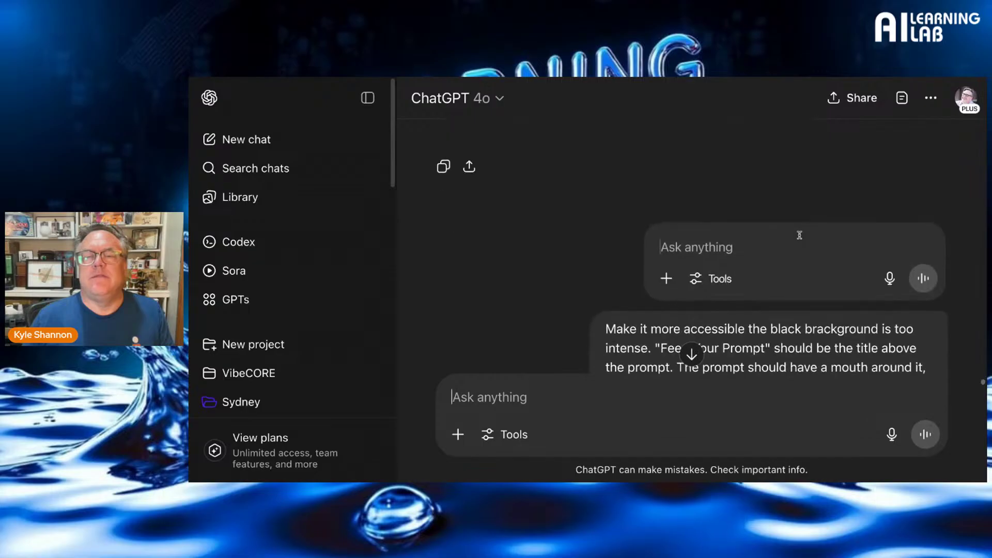
scroll(785, 269, up, 5)
scroll(785, 269, up, 8)
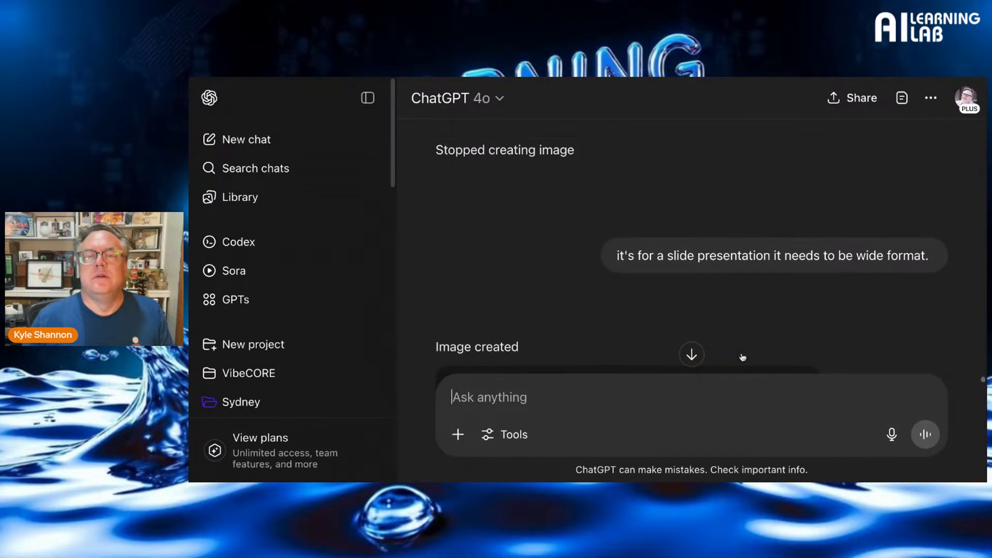
scroll(744, 339, up, 6)
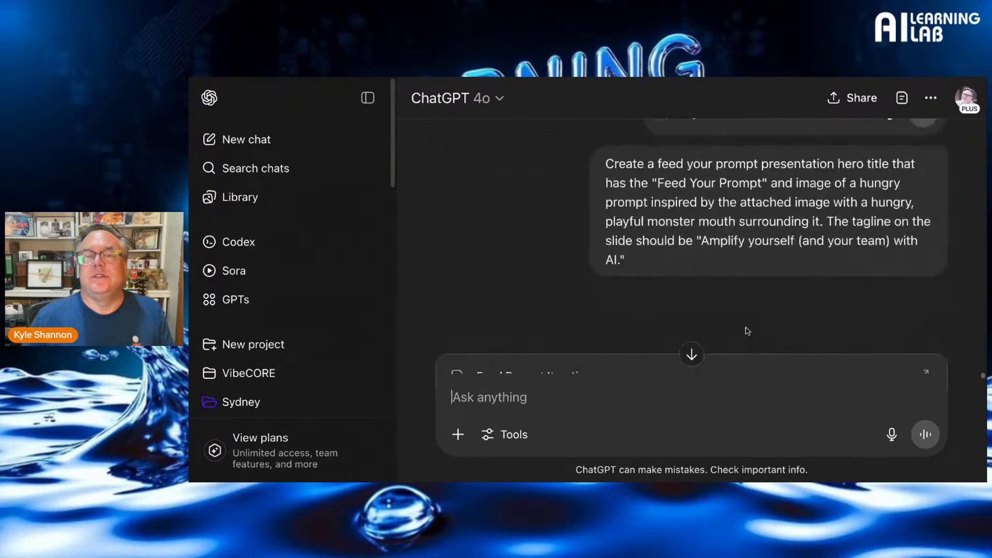
scroll(744, 333, down, 3)
click(933, 203)
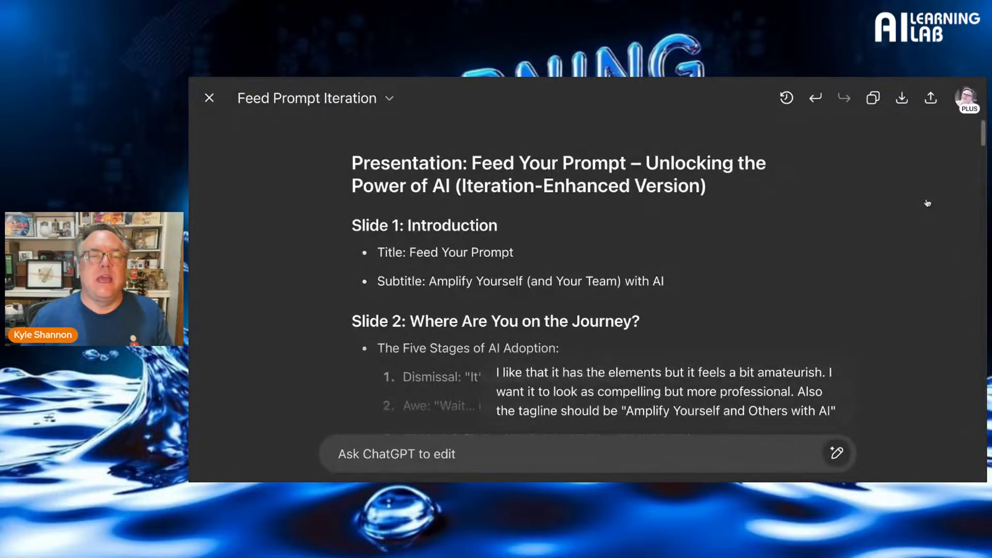